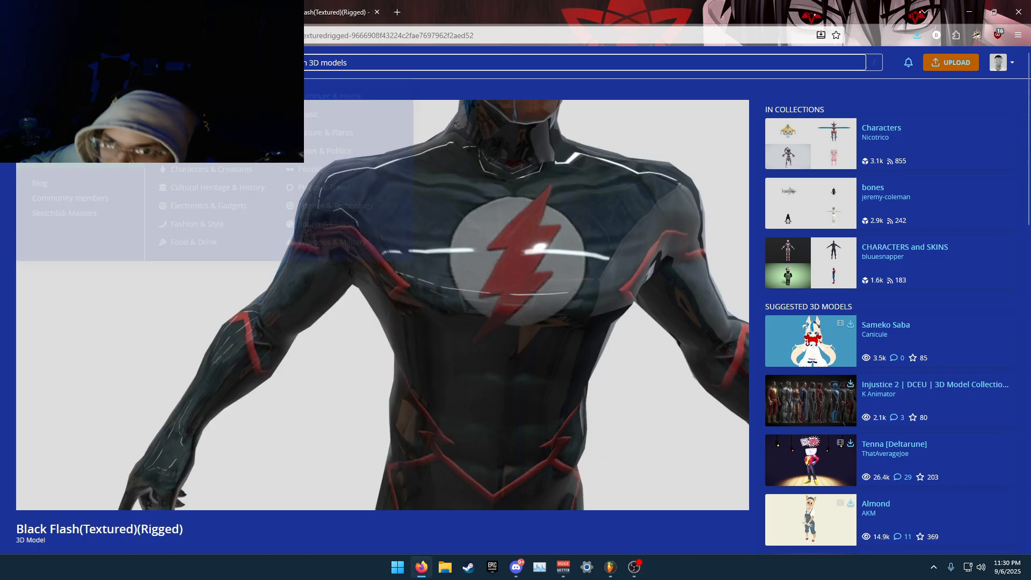
Search the Sketchfab 3D models for Dante
{"action": "left_click", "coordinate": [48, 62]}
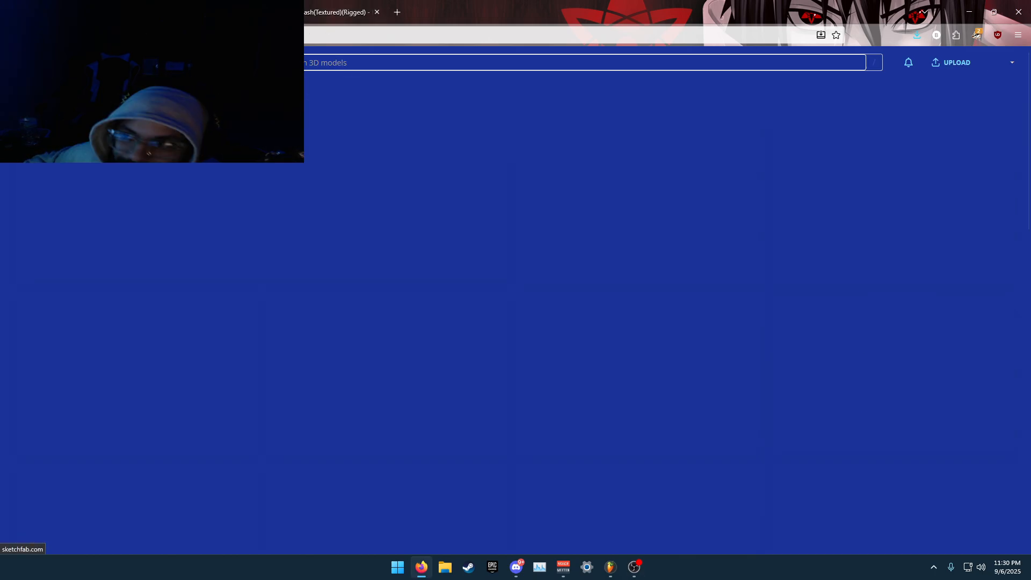
{"action": "left_click", "coordinate": [343, 63]}
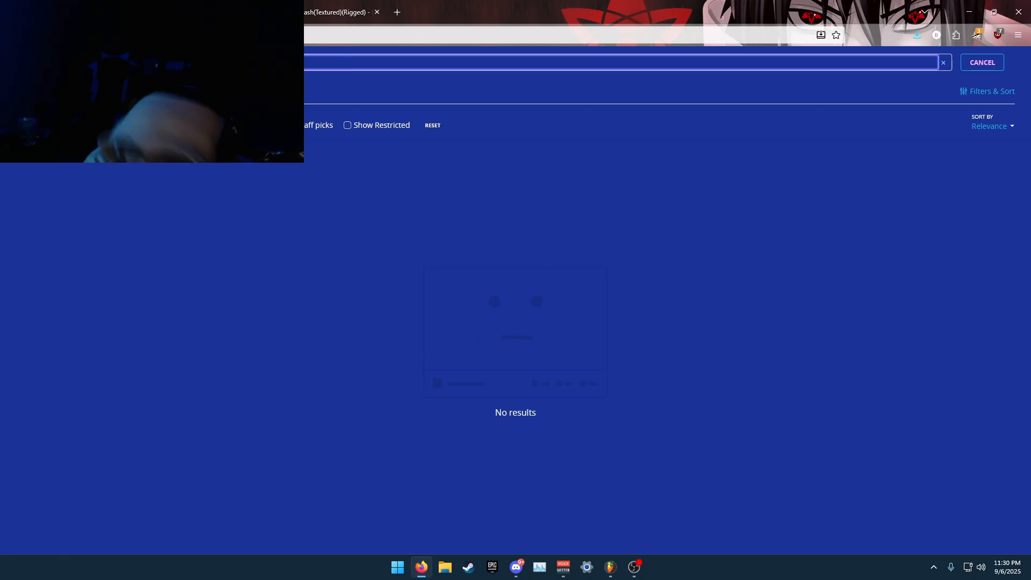
{"action": "key", "text": "BackSpace"}
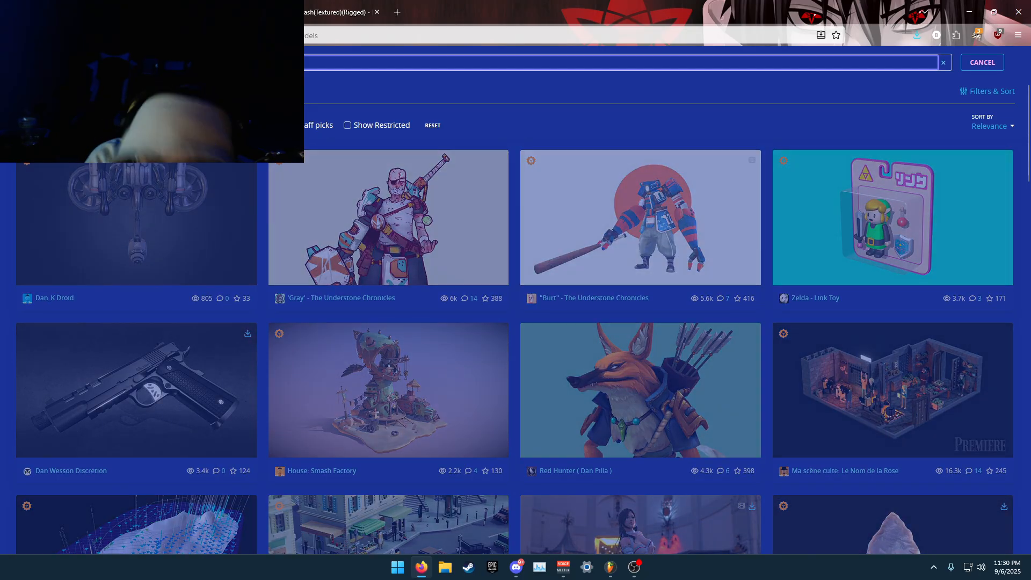
{"action": "type", "text": "nte"}
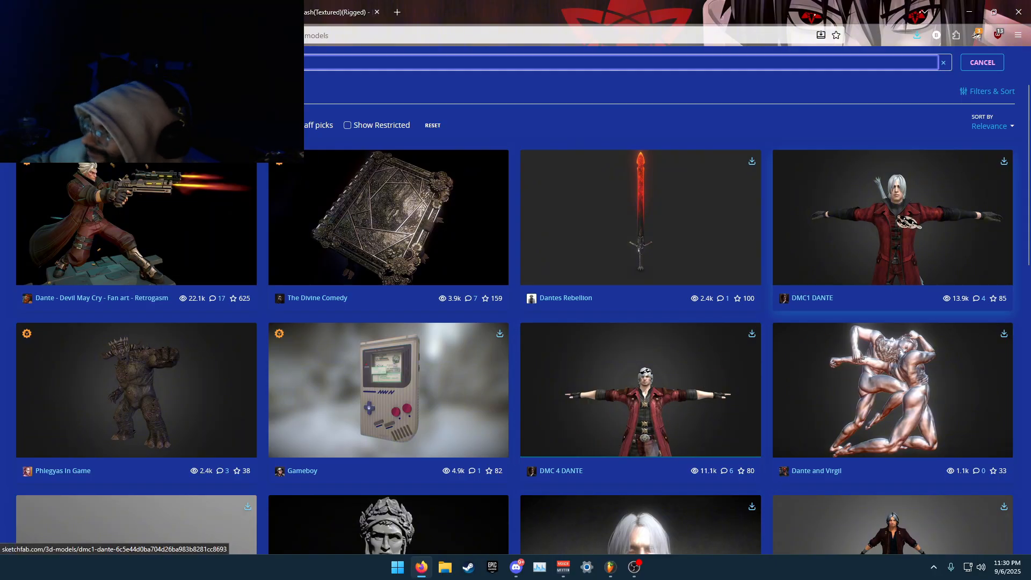
Examine the Black Flash(Textured)(Rigged) model from head to legs and its description below
{"action": "left_click", "coordinate": [343, 11]}
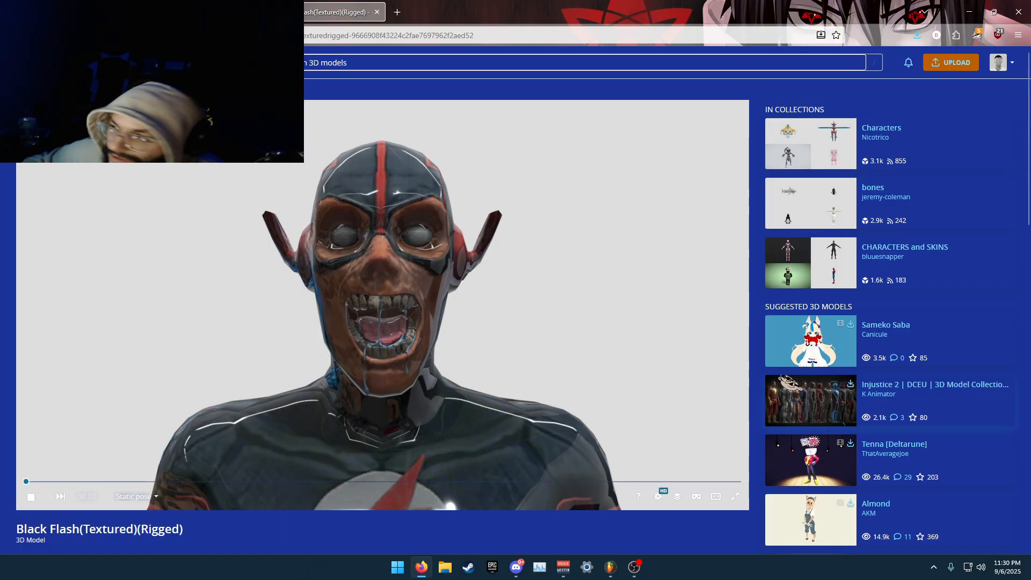
{"action": "scroll", "coordinate": [424, 321], "scroll_direction": "down", "scroll_amount": 2}
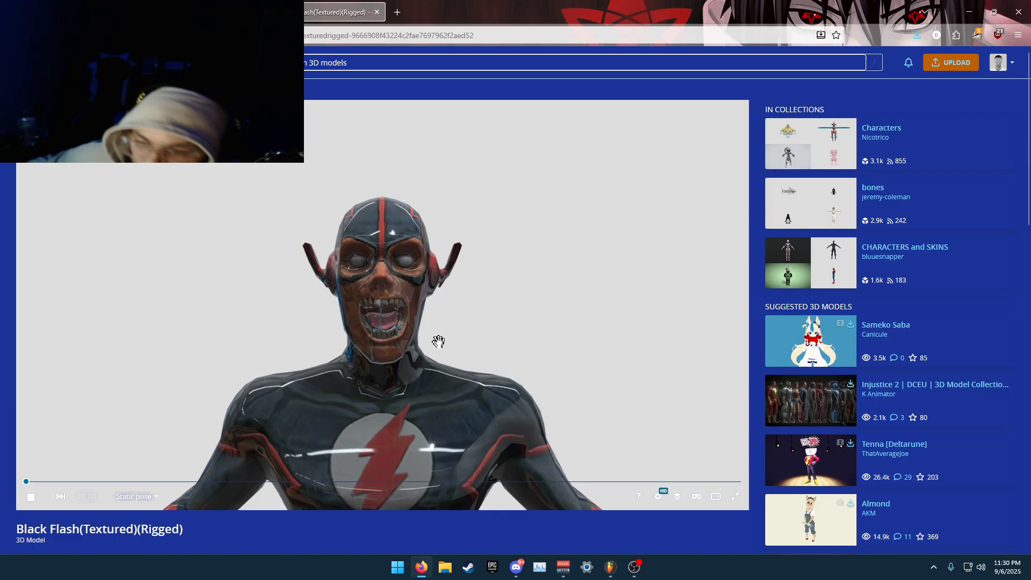
{"action": "scroll", "coordinate": [482, 361], "scroll_direction": "down", "scroll_amount": 5}
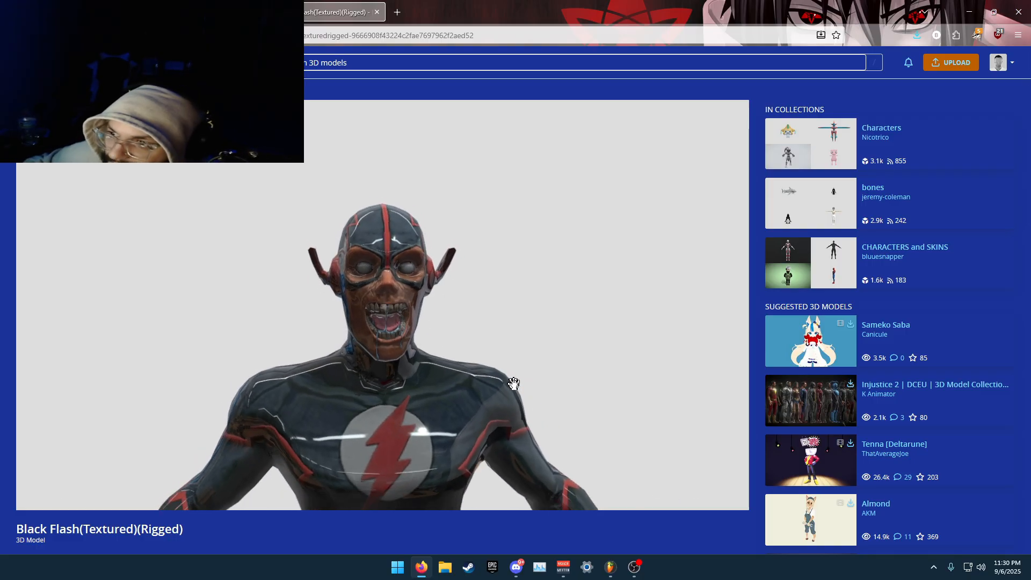
{"action": "scroll", "coordinate": [527, 281], "scroll_direction": "down", "scroll_amount": 2}
{"action": "scroll", "coordinate": [108, 431], "scroll_direction": "down", "scroll_amount": 3}
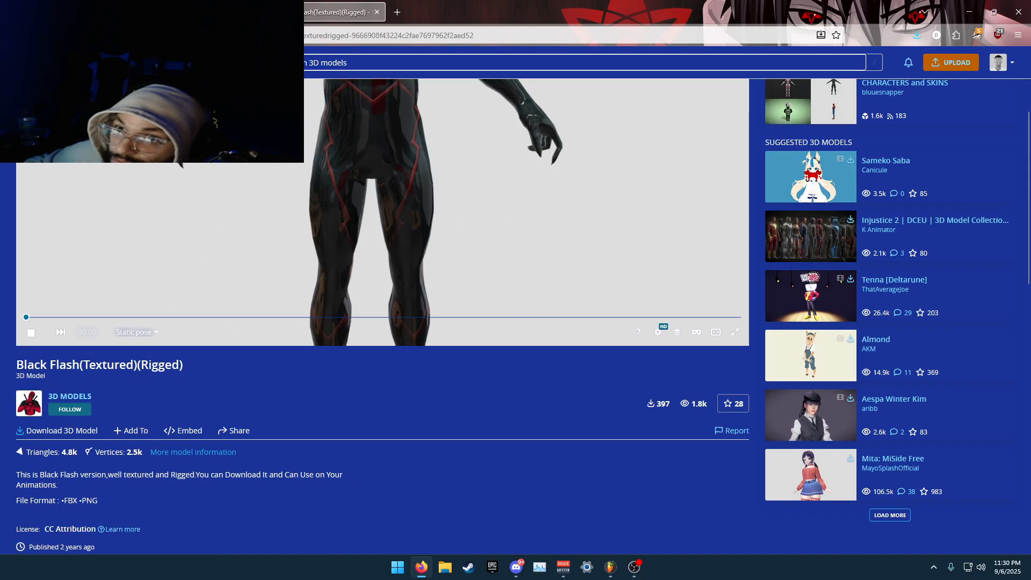
Compare the Dante search results with the Black Flash model page and open the download options for Black Flash
{"action": "left_click", "coordinate": [215, 12]}
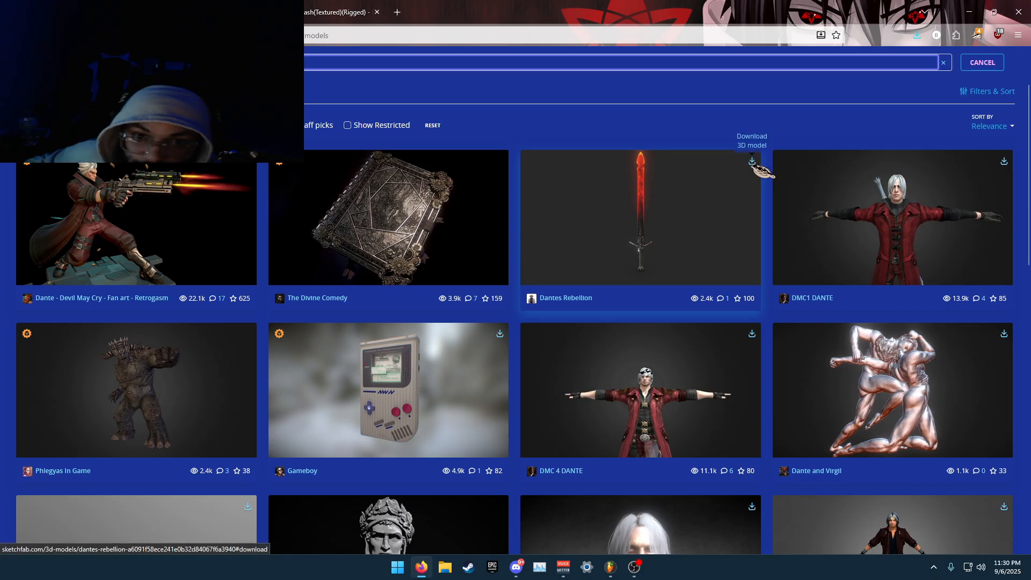
{"action": "left_click", "coordinate": [336, 11]}
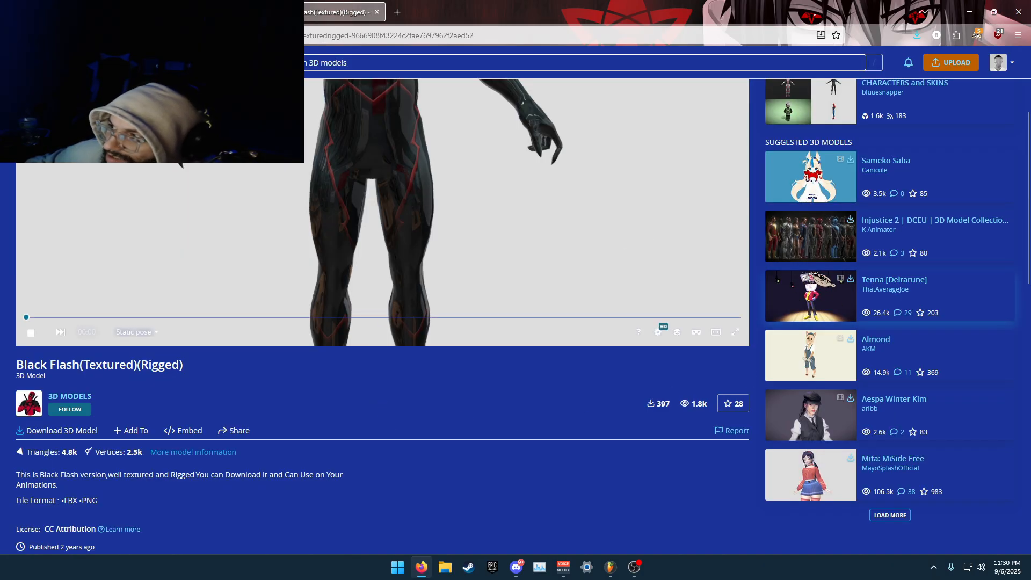
{"action": "left_click", "coordinate": [70, 431]}
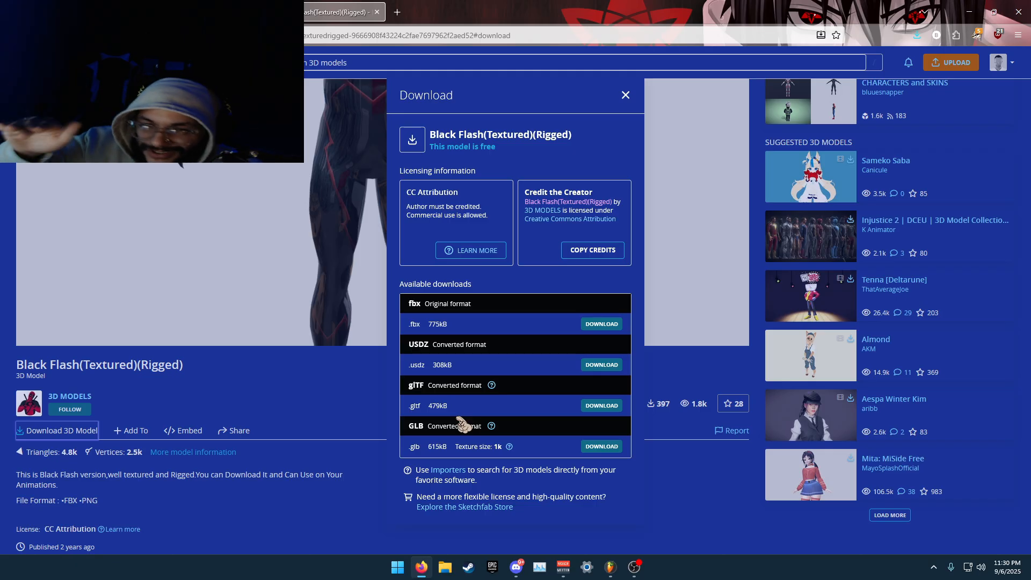
Switch to the Steam library and launch Blender [v4.1] from the software list
{"action": "left_click", "coordinate": [469, 568]}
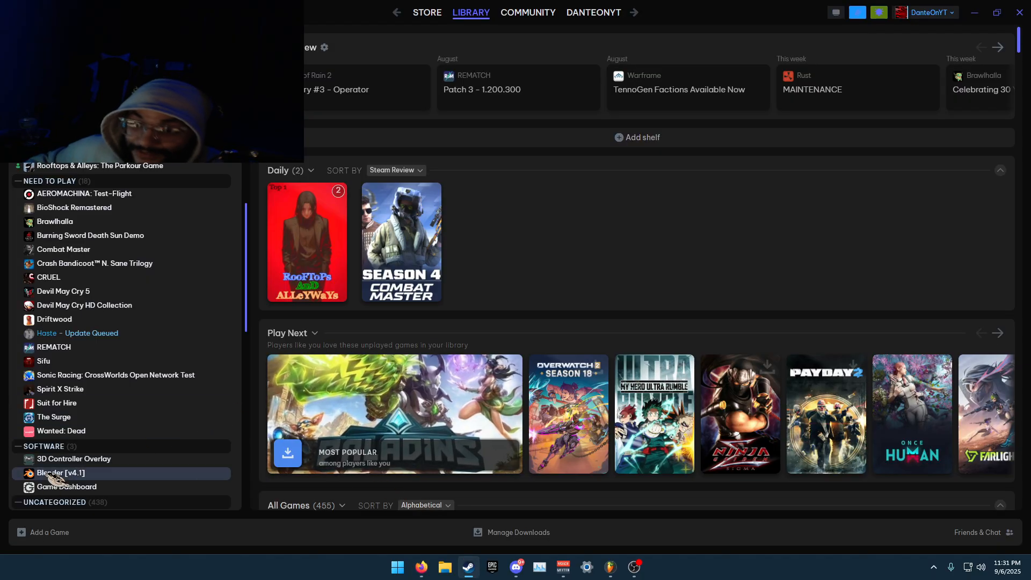
{"action": "left_click", "coordinate": [91, 475]}
{"action": "left_click", "coordinate": [313, 293]}
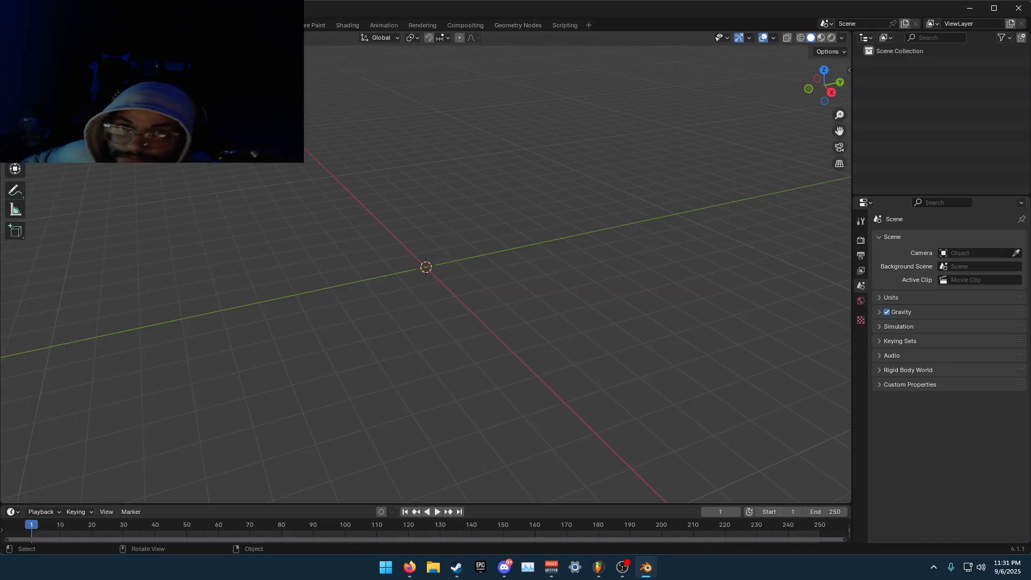
Start a glTF 2.0 (.glb/.gltf) import into the empty scene
{"action": "left_click", "coordinate": [22, 25]}
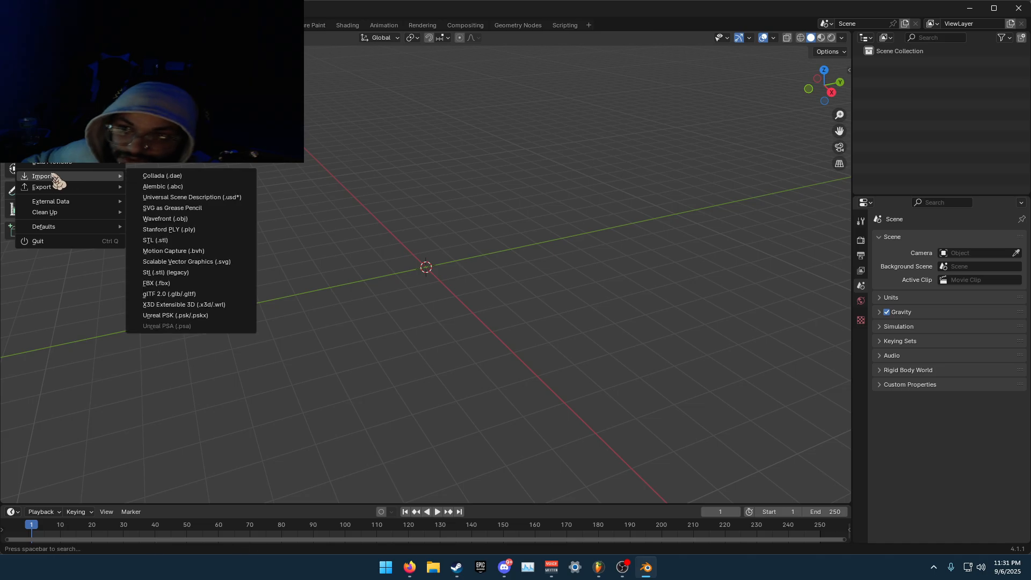
{"action": "mouse_move", "coordinate": [100, 180]}
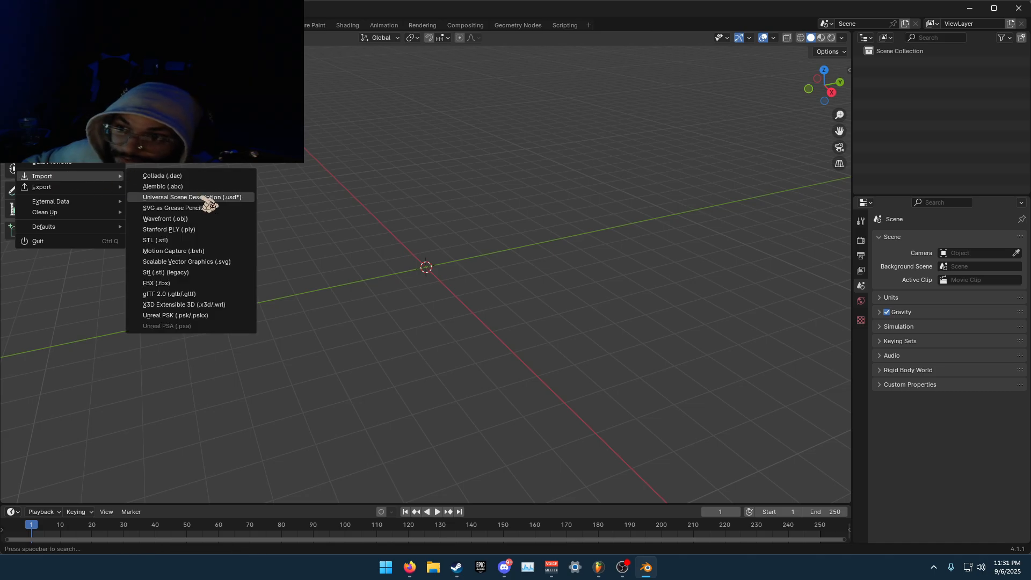
{"action": "left_click", "coordinate": [161, 294]}
Switch to File Explorer and extract the downloaded Black Flash archive from the Downloads folder
{"action": "left_click", "coordinate": [433, 567]}
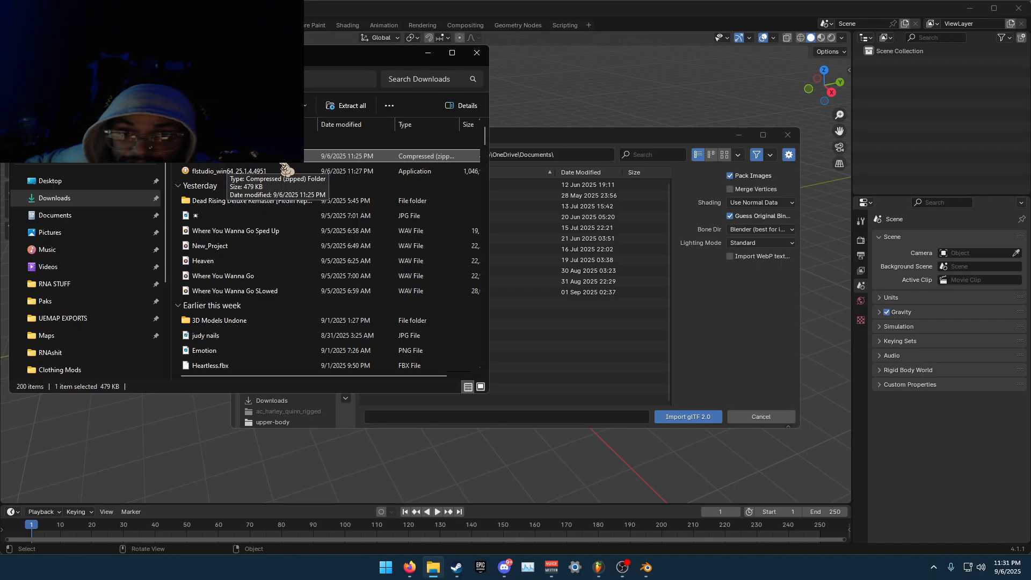
{"action": "left_click", "coordinate": [350, 105]}
{"action": "left_click", "coordinate": [612, 386]}
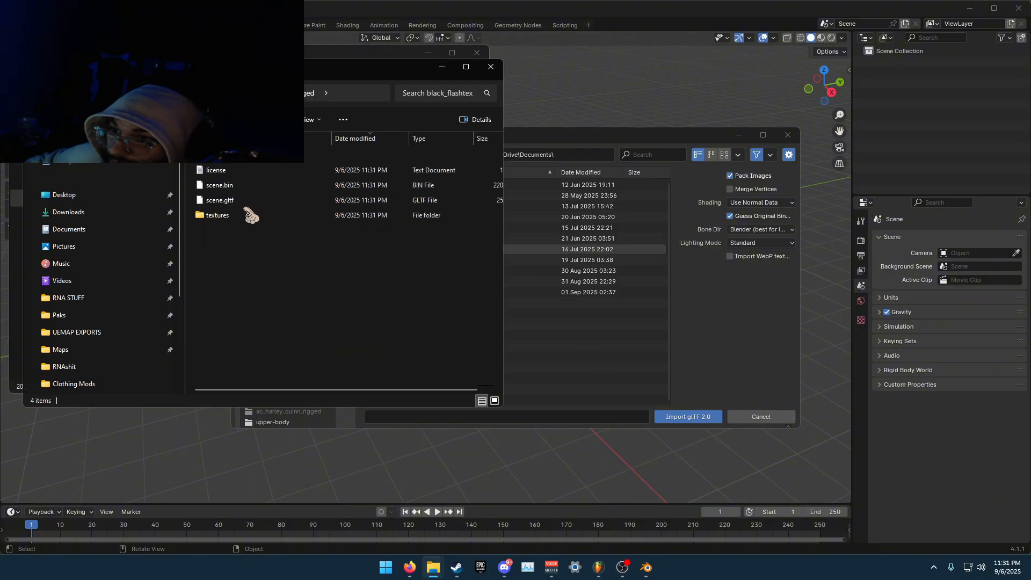
Load scene.gltf from the extracted black_flashtexturedrigged folder into the import dialog and import it
{"action": "left_click_drag", "start_coordinate": [230, 202], "coordinate": [549, 266]}
{"action": "left_click_drag", "start_coordinate": [589, 338], "coordinate": [591, 339]}
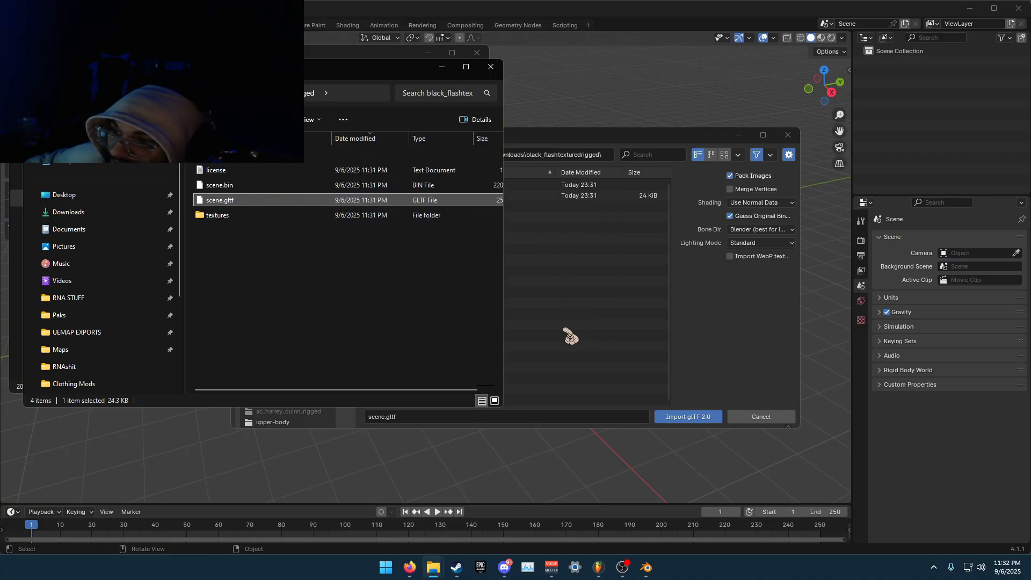
{"action": "left_click", "coordinate": [580, 336]}
{"action": "left_click", "coordinate": [688, 417]}
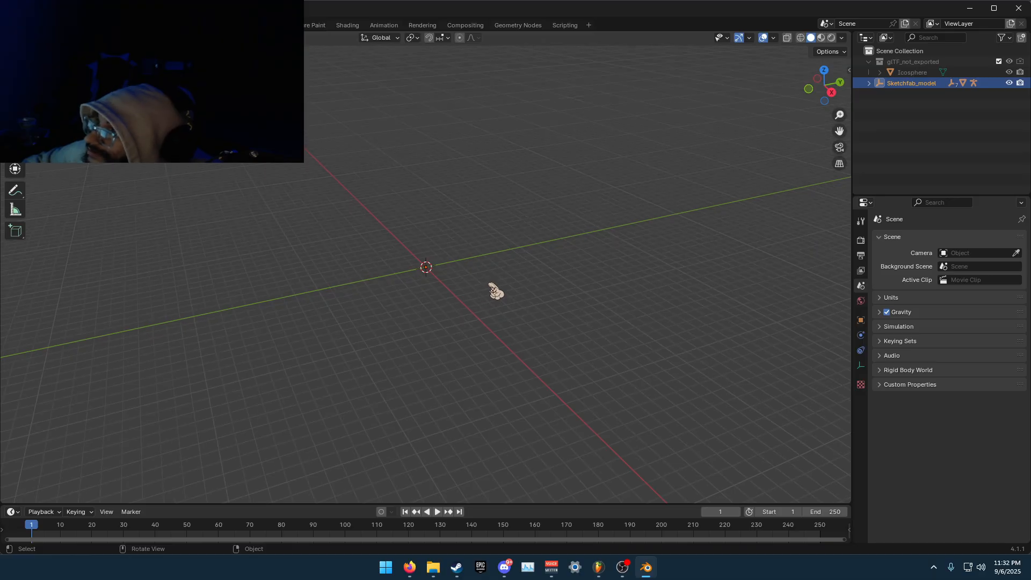
Try to scale up the imported Sketchfab_model by its top-level empty
{"action": "middle_click_drag", "start_coordinate": [494, 292], "coordinate": [521, 309]}
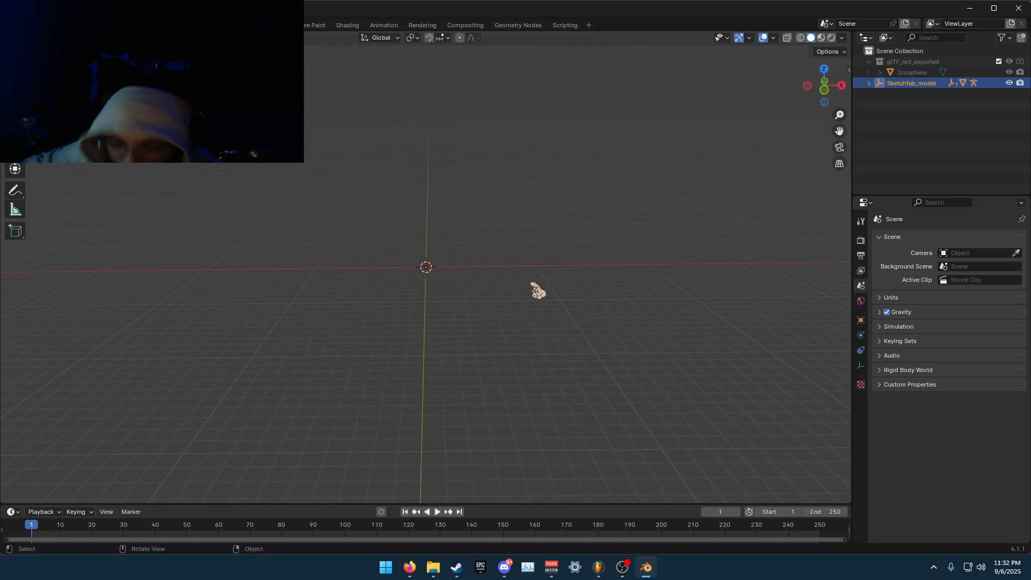
{"action": "key", "text": "s"}
{"action": "left_click", "coordinate": [634, 174]}
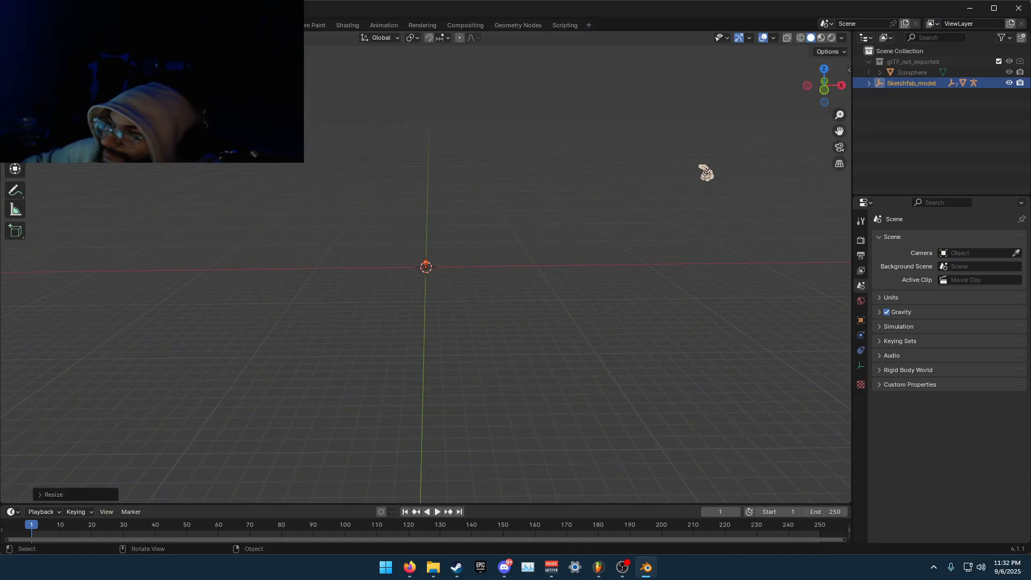
Enlarge the scene hierarchy list and expand Sketchfab_model down to the contents of Object_5
{"action": "left_click", "coordinate": [869, 83]}
{"action": "left_click", "coordinate": [880, 94]}
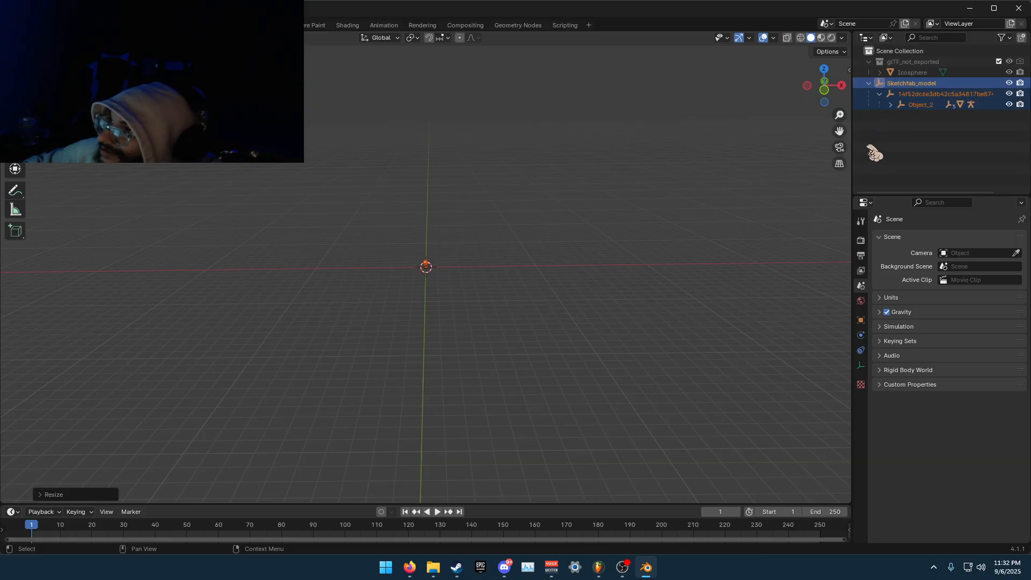
{"action": "left_click_drag", "start_coordinate": [850, 152], "coordinate": [729, 161]}
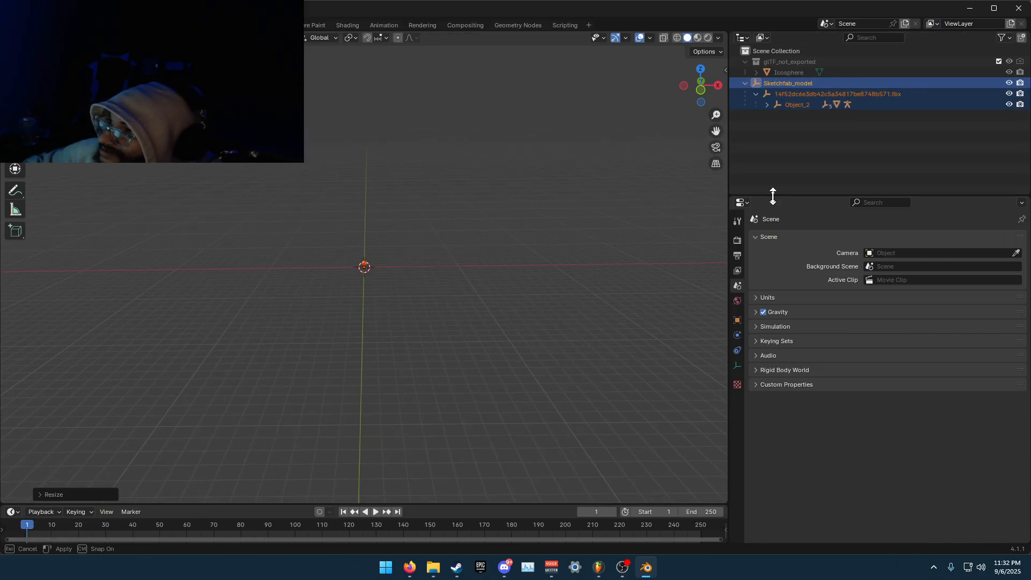
{"action": "left_click_drag", "start_coordinate": [776, 196], "coordinate": [768, 236]}
{"action": "left_click", "coordinate": [767, 104]}
{"action": "left_click", "coordinate": [777, 116]}
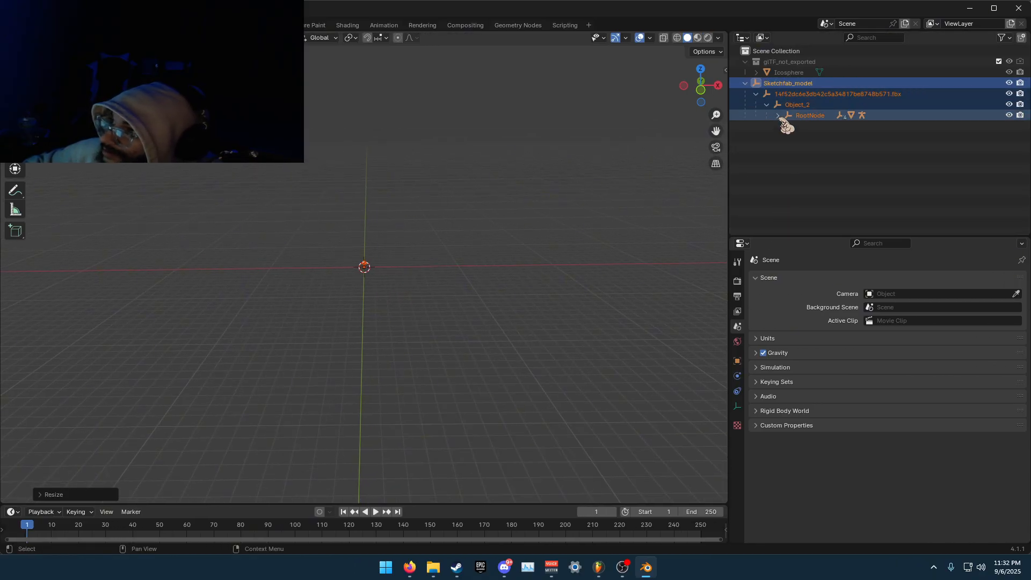
{"action": "left_click", "coordinate": [788, 126]}
{"action": "left_click", "coordinate": [800, 137]}
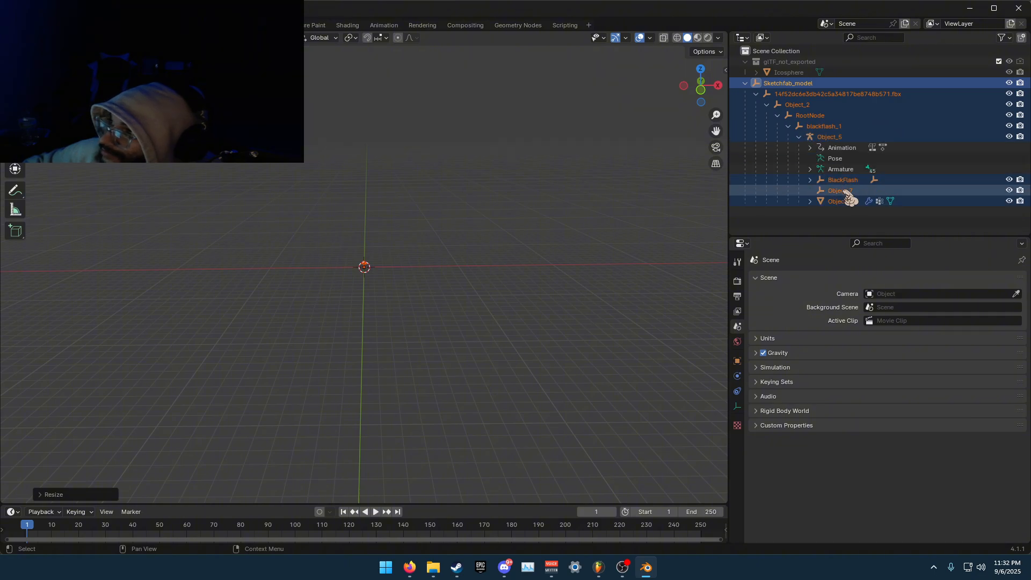
Delete Object_7, BlackFlash, all parent empties up to Sketchfab_model and the glTF_not_exported collection, keeping only armature Object_5 with its mesh Object_8
{"action": "left_click", "coordinate": [842, 190]}
{"action": "left_click", "coordinate": [811, 180]}
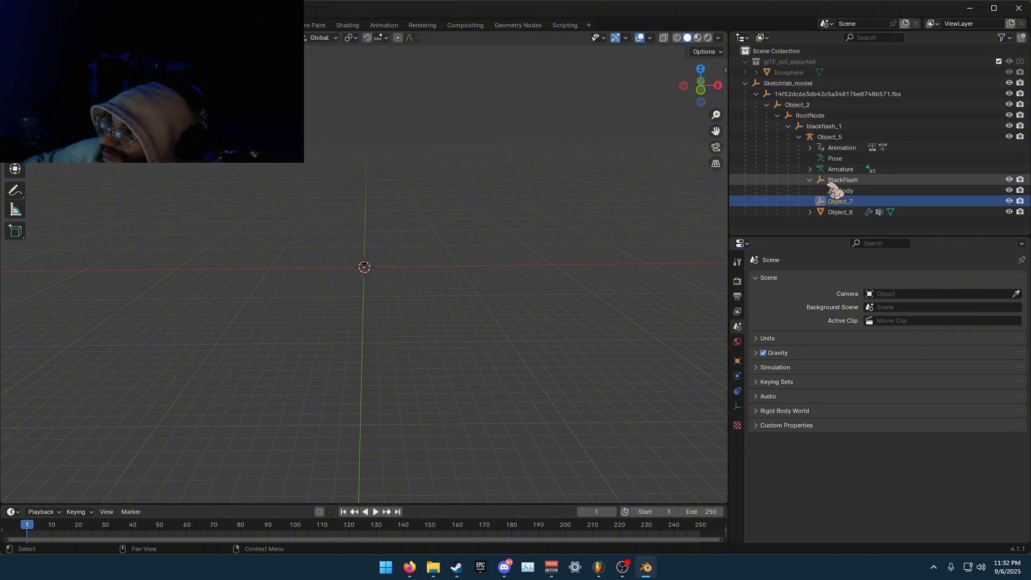
{"action": "left_click", "coordinate": [824, 127], "text": "ctrl"}
{"action": "left_click", "coordinate": [817, 116], "text": "ctrl"}
{"action": "left_click", "coordinate": [813, 106], "text": "ctrl"}
{"action": "left_click", "coordinate": [809, 95], "text": "ctrl"}
{"action": "key", "text": "Delete"}
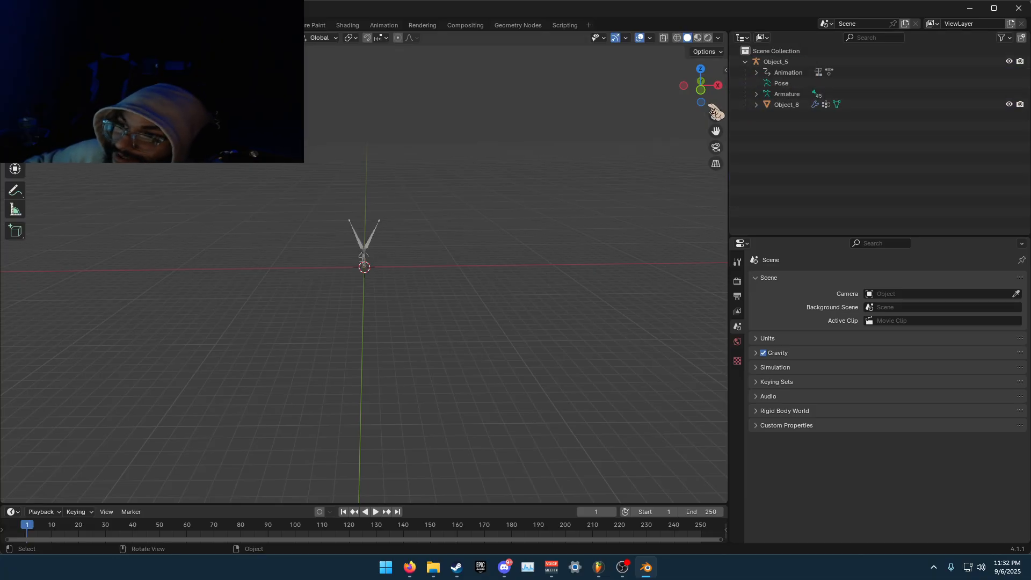
Select the armature Object_5 together with mesh Object_8 and scale both up until the whole character is large enough to work on
{"action": "left_click", "coordinate": [805, 63]}
{"action": "left_click", "coordinate": [796, 119]}
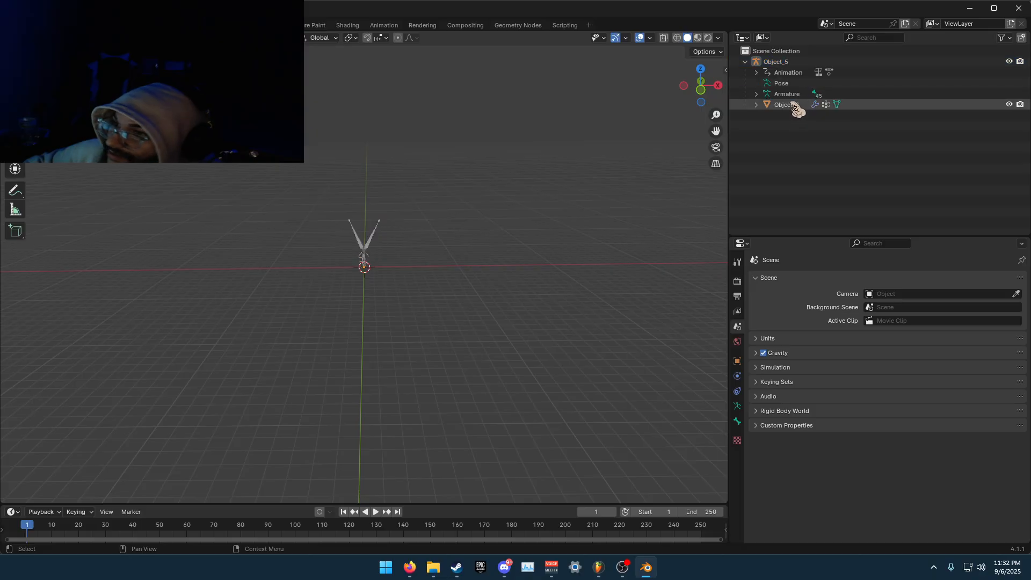
{"action": "left_click", "coordinate": [792, 63]}
{"action": "left_click", "coordinate": [793, 97], "text": "shift"}
{"action": "left_click", "coordinate": [797, 105], "text": "shift"}
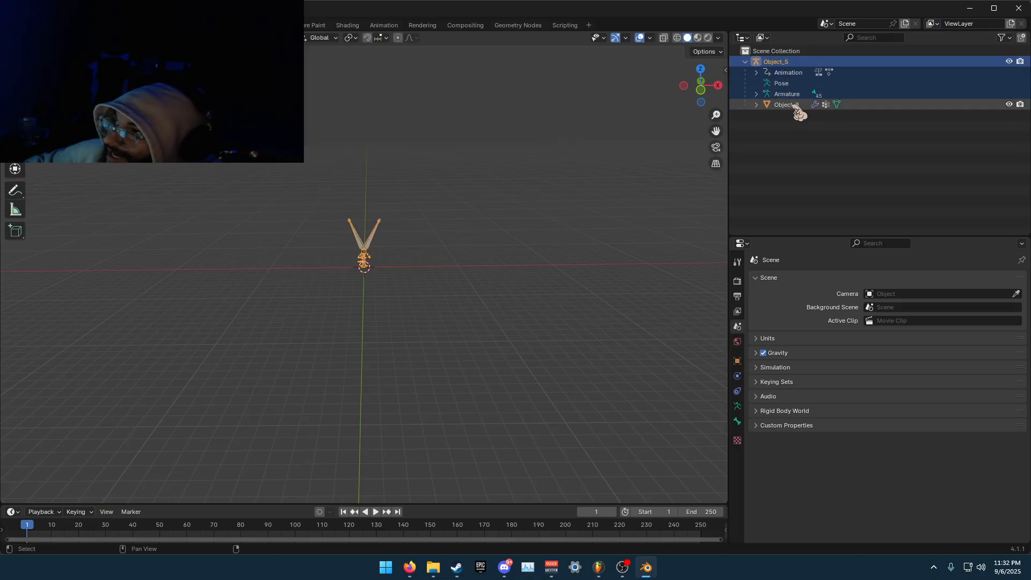
{"action": "key", "text": "s"}
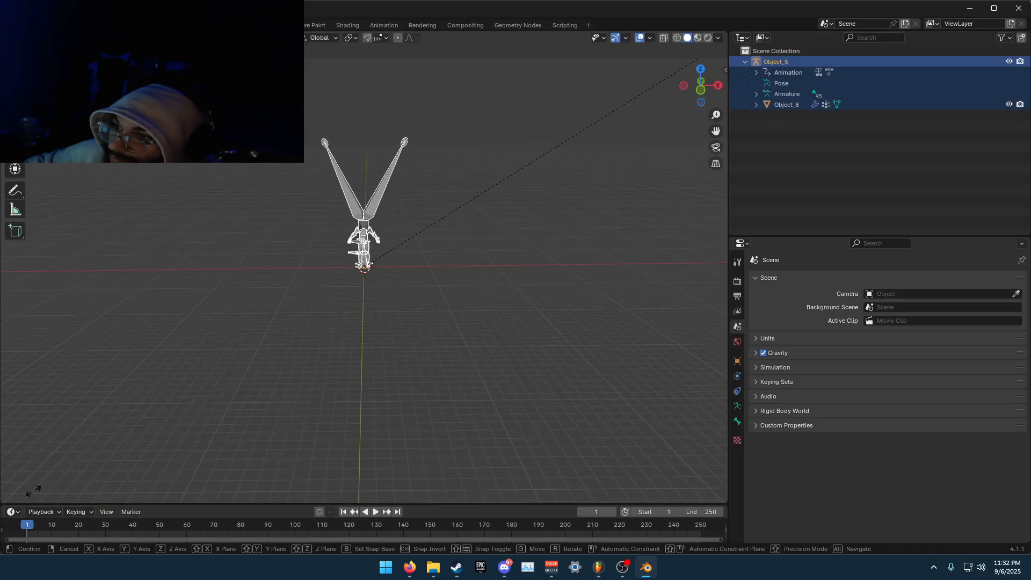
{"action": "left_click", "coordinate": [344, 557]}
{"action": "key", "text": "s"}
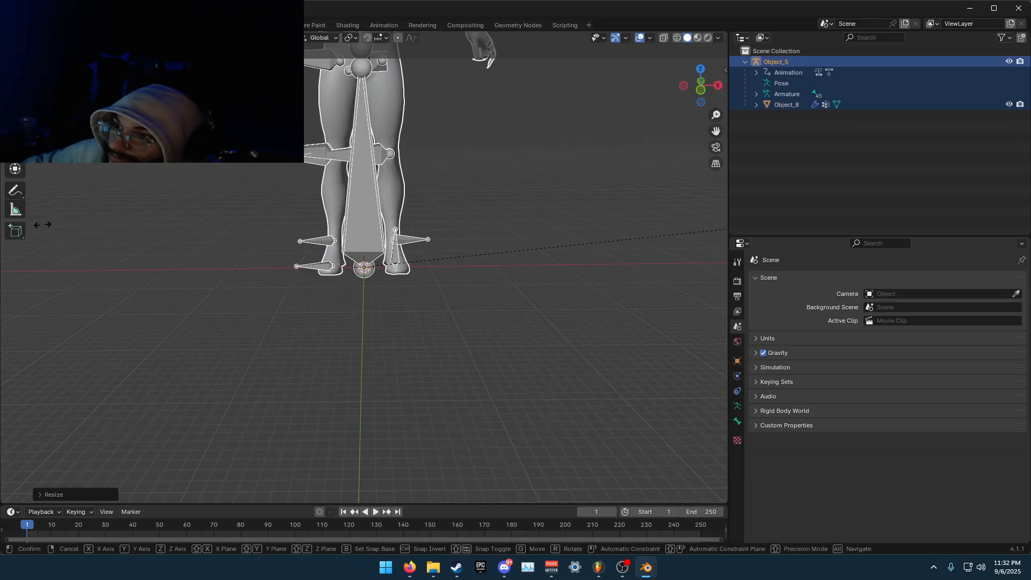
{"action": "left_click", "coordinate": [424, 326]}
{"action": "scroll", "coordinate": [473, 300], "scroll_direction": "down", "scroll_amount": 3}
{"action": "middle_click_drag", "start_coordinate": [520, 261], "coordinate": [517, 409], "text": "shift"}
{"action": "key", "text": "s"}
{"action": "left_click", "coordinate": [620, 348]}
{"action": "scroll", "coordinate": [570, 357], "scroll_direction": "down", "scroll_amount": 5}
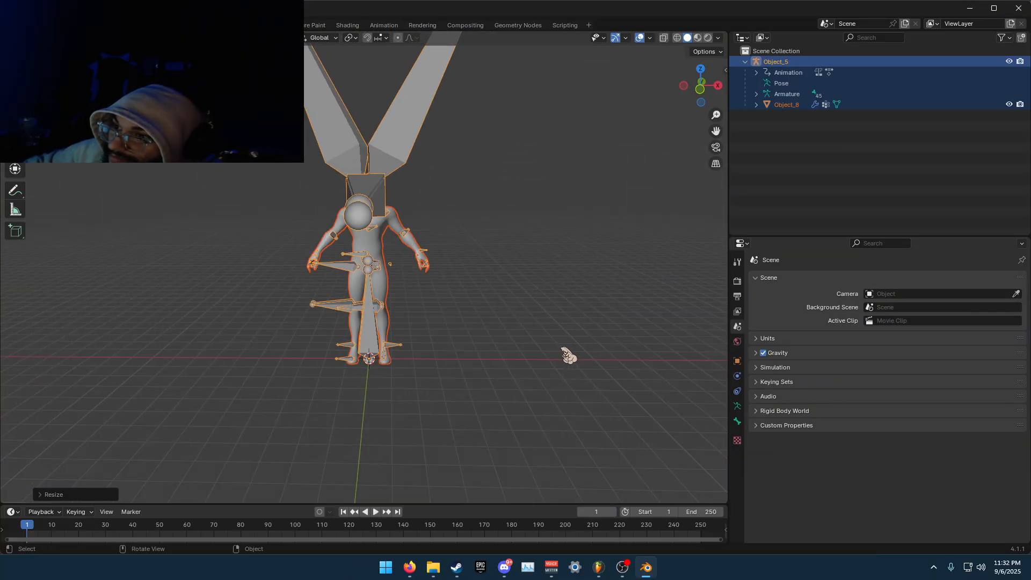
Display the model in Material Preview shading and inspect the textured character with its bones from the side
{"action": "key", "text": "z"}
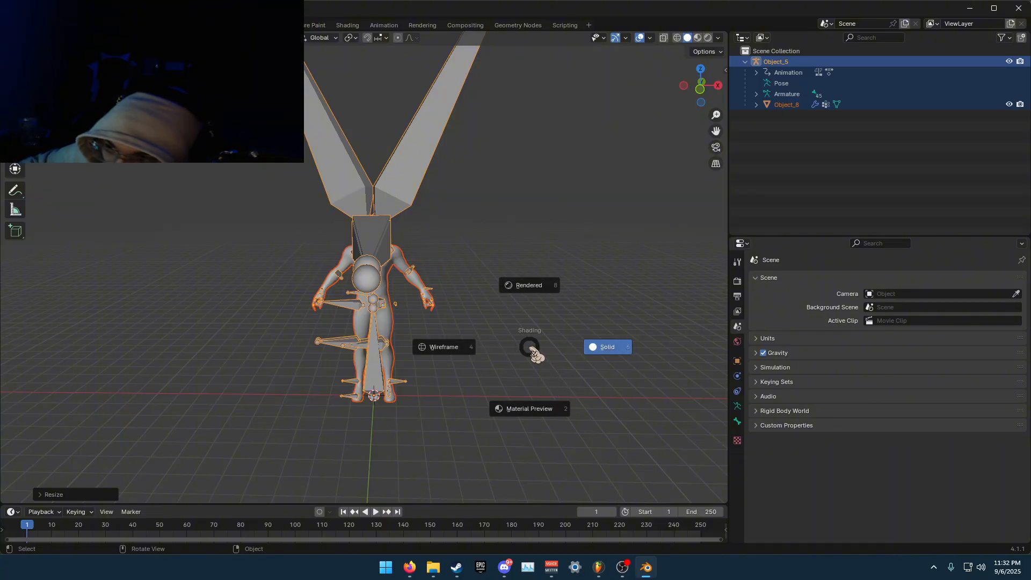
{"action": "left_click", "coordinate": [532, 413]}
{"action": "scroll", "coordinate": [491, 367], "scroll_direction": "up", "scroll_amount": 2}
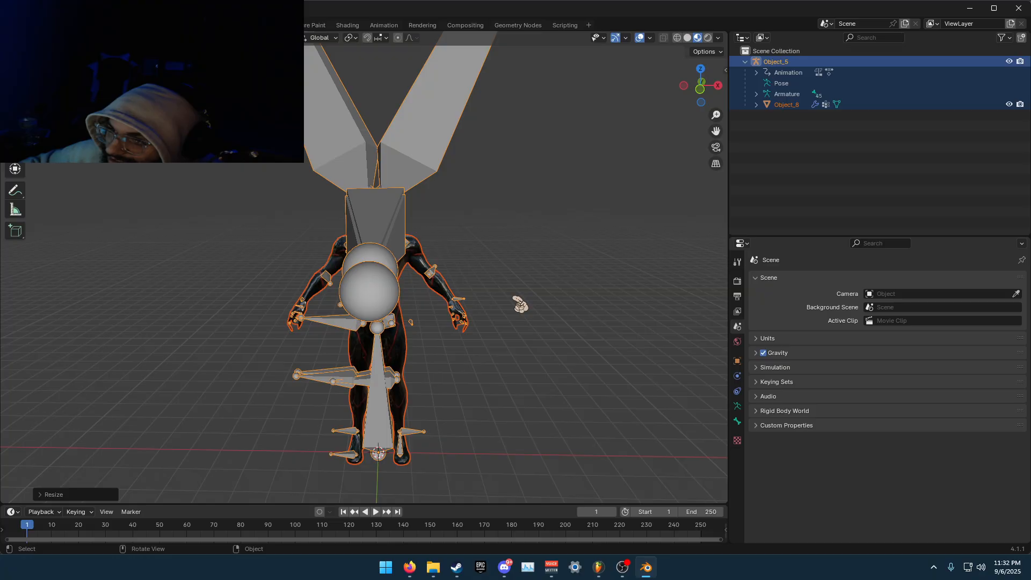
{"action": "middle_click_drag", "start_coordinate": [520, 304], "coordinate": [413, 296]}
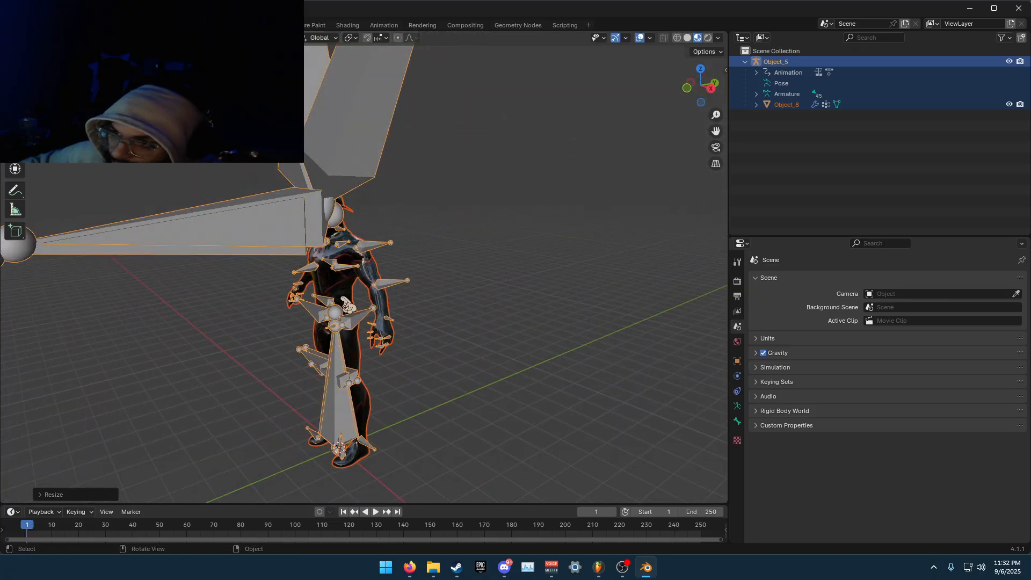
Delete the armature Object_5 with its bones, keeping only the mesh Object_8
{"action": "middle_click_drag", "start_coordinate": [346, 305], "coordinate": [402, 328]}
{"action": "left_click", "coordinate": [798, 62]}
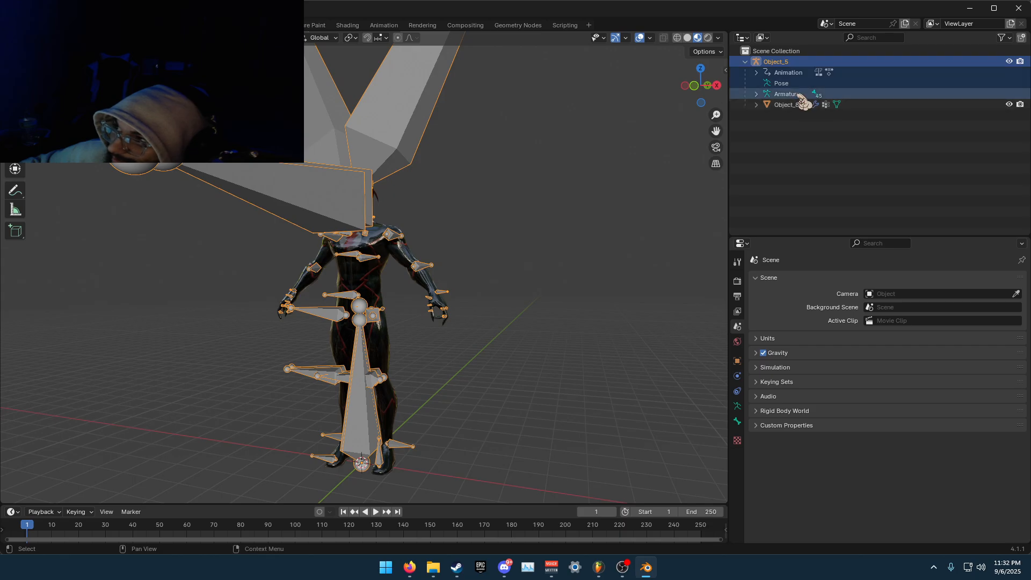
{"action": "key", "text": "Delete"}
Select the mesh Object_8 and scale it up until the character is large again, viewed from the front
{"action": "left_click", "coordinate": [785, 62]}
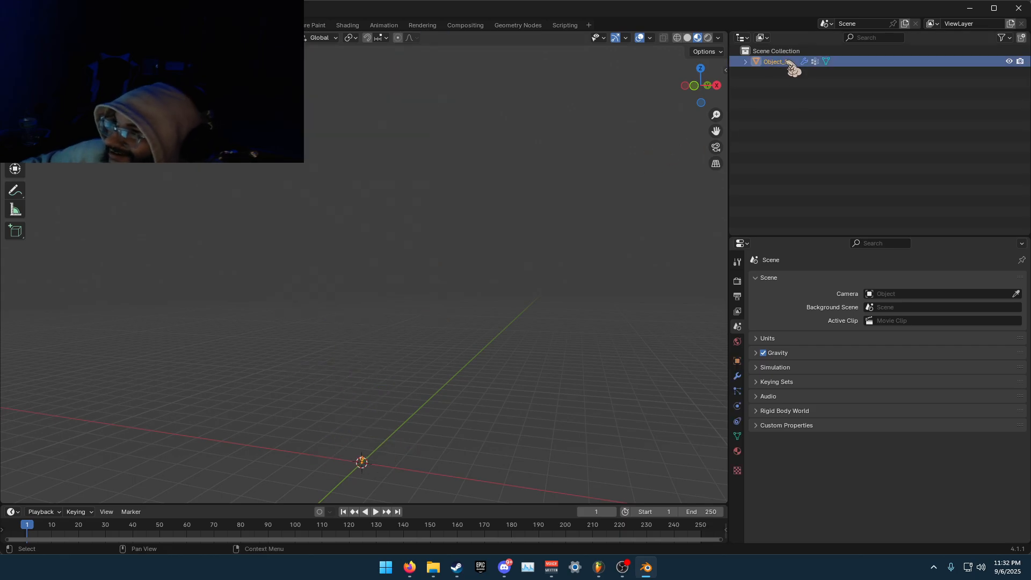
{"action": "key", "text": "s"}
{"action": "left_click", "coordinate": [442, 325]}
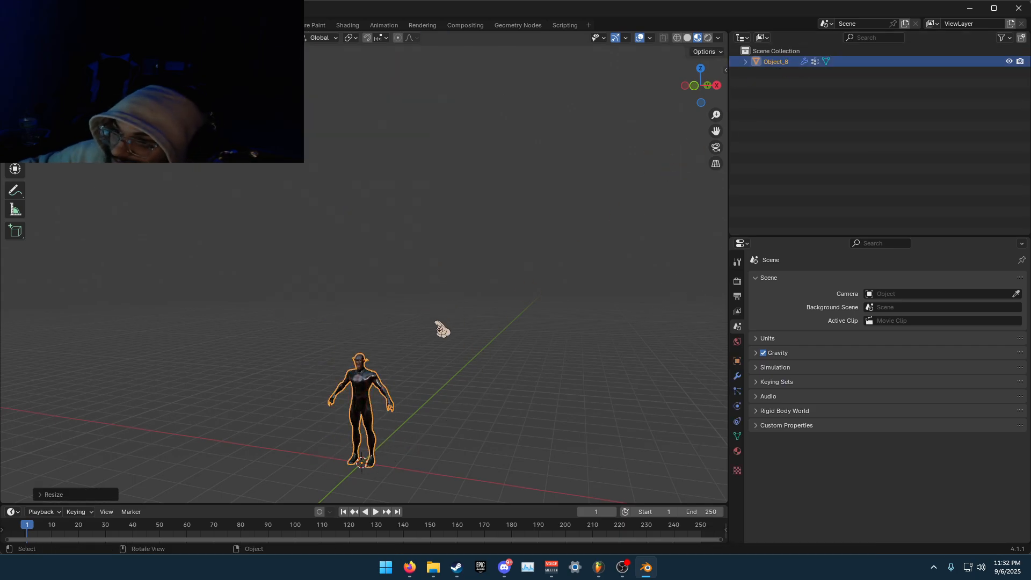
{"action": "key", "text": "s"}
{"action": "left_click", "coordinate": [53, 269]}
{"action": "middle_click_drag", "start_coordinate": [249, 297], "coordinate": [275, 308]}
{"action": "middle_click_drag", "start_coordinate": [498, 357], "coordinate": [531, 354]}
Export the character as an FBX file named Flash.fbx into the Downloads folder
{"action": "left_click", "coordinate": [24, 25]}
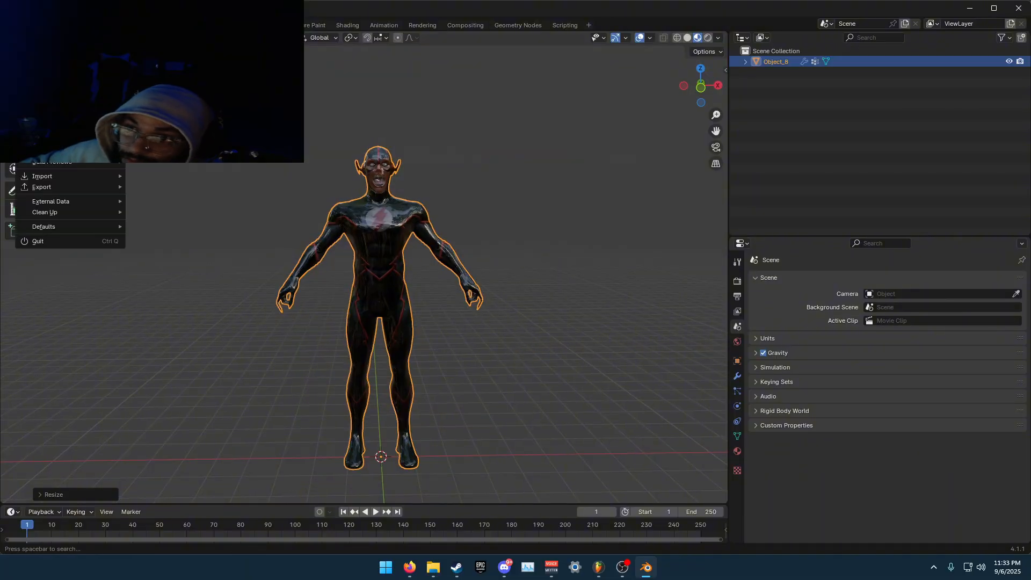
{"action": "mouse_move", "coordinate": [50, 188]}
{"action": "left_click", "coordinate": [157, 293]}
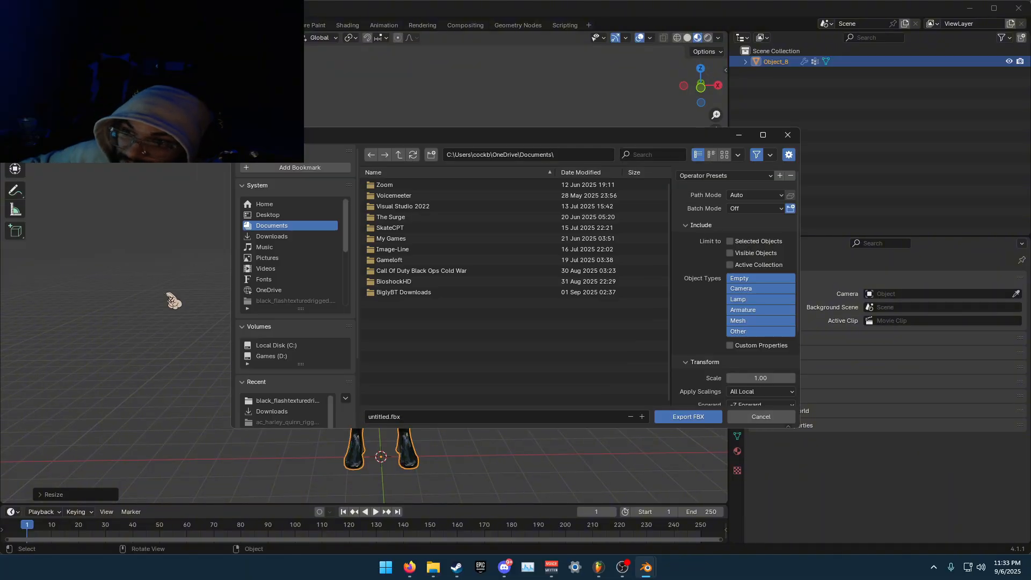
{"action": "left_click", "coordinate": [263, 237]}
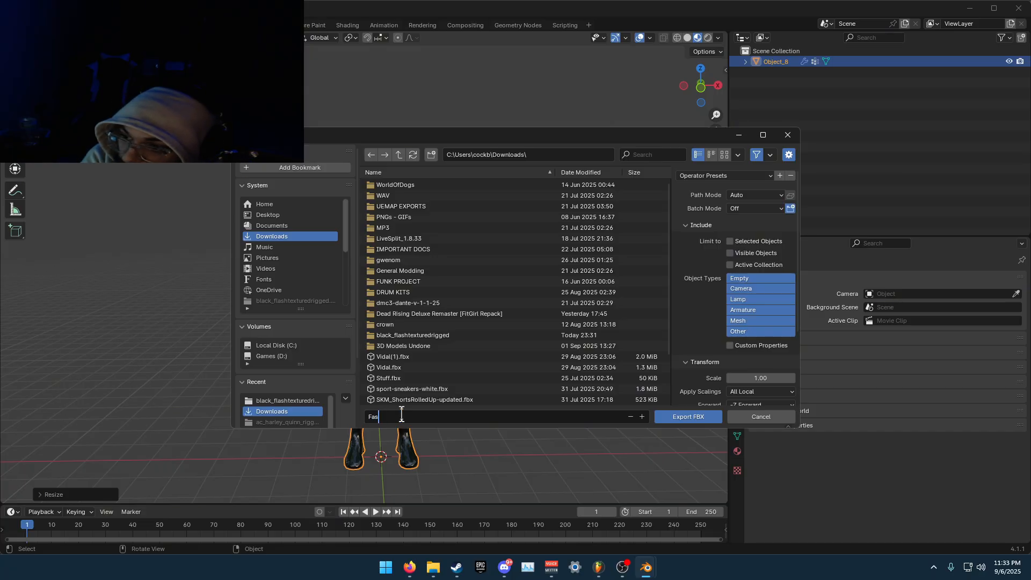
{"action": "left_click", "coordinate": [402, 416]}
{"action": "type", "text": "Flash"}
{"action": "key", "text": "Return"}
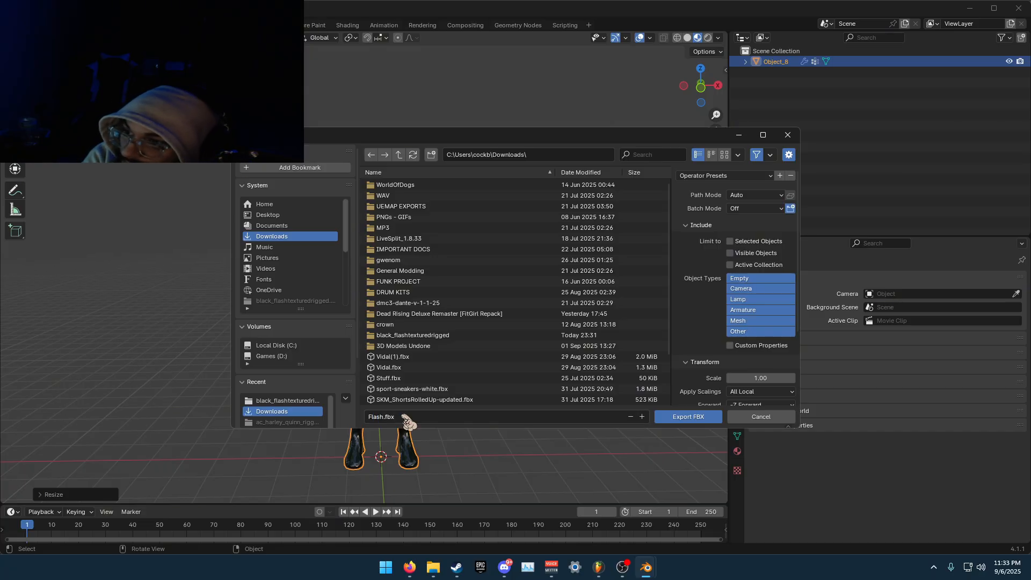
{"action": "left_click", "coordinate": [704, 421]}
Switch to Firefox and open the Mixamo website in a new tab
{"action": "left_click", "coordinate": [410, 567]}
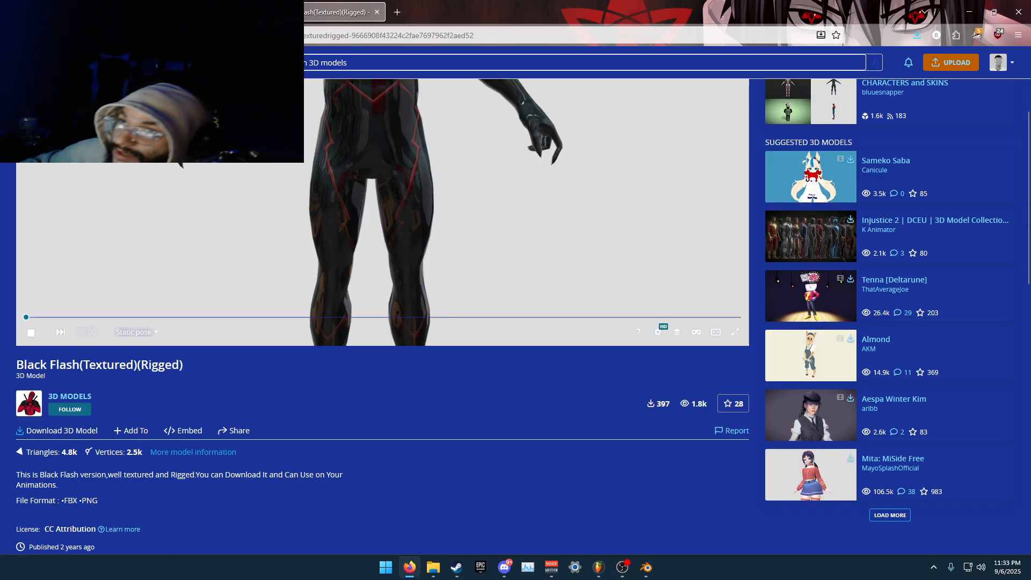
{"action": "left_click", "coordinate": [397, 12]}
{"action": "type", "text": "mi"}
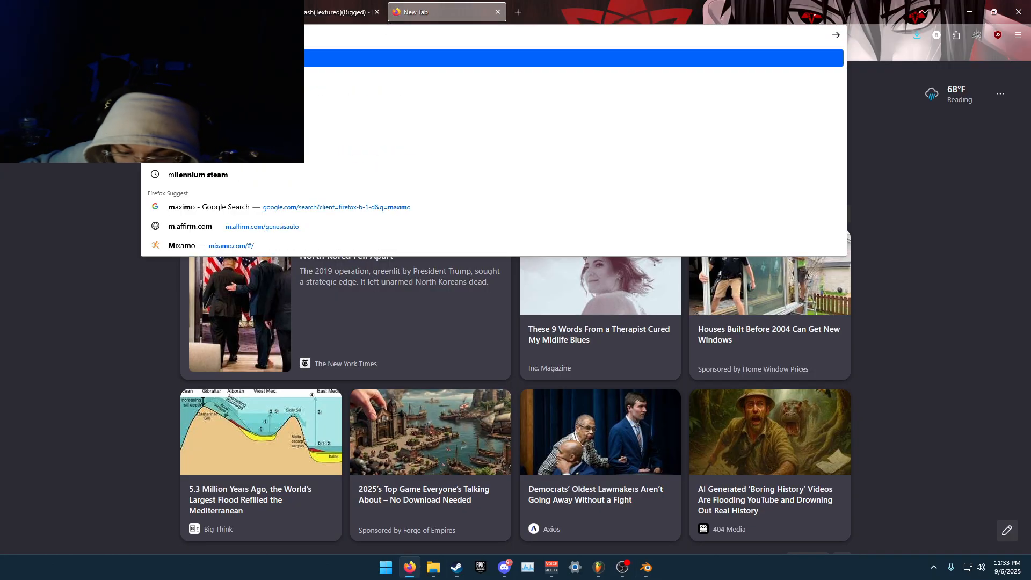
{"action": "type", "text": "x"}
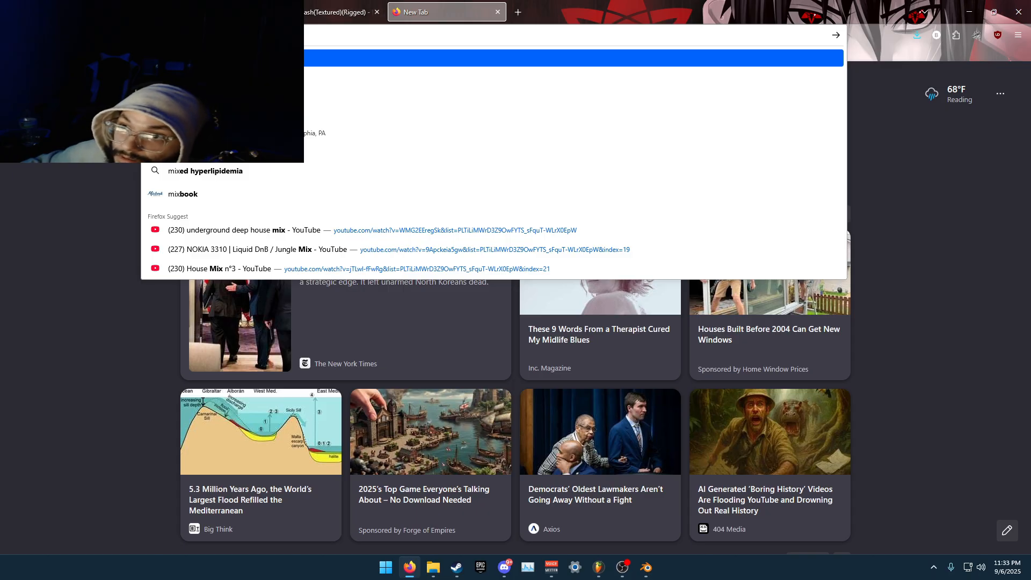
{"action": "key", "text": "Return"}
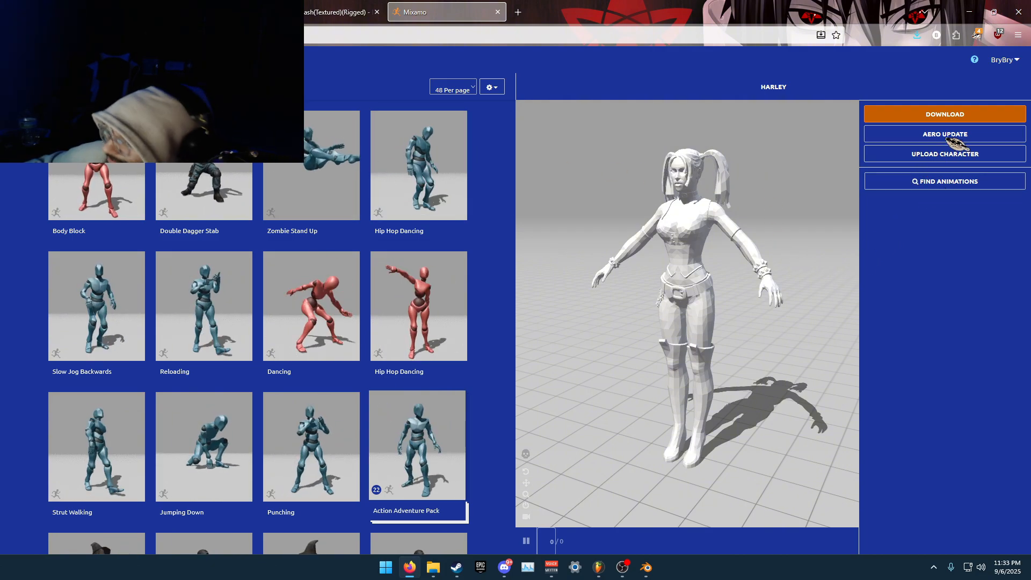
Upload Flash.fbx from the Downloads folder as a new Mixamo character and accept its front-facing orientation
{"action": "left_click", "coordinate": [939, 156]}
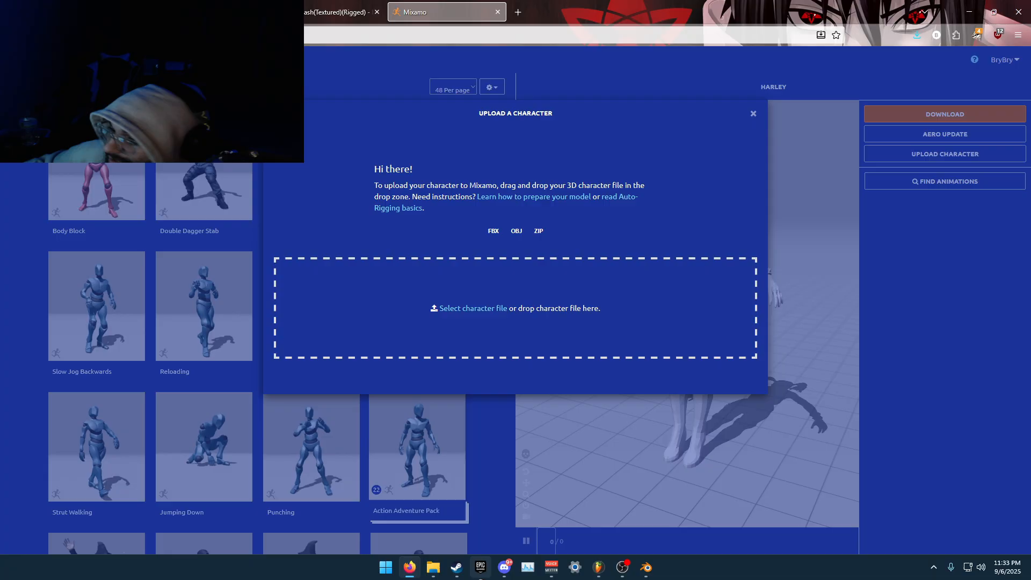
{"action": "mouse_move", "coordinate": [435, 568]}
{"action": "left_click", "coordinate": [410, 454]}
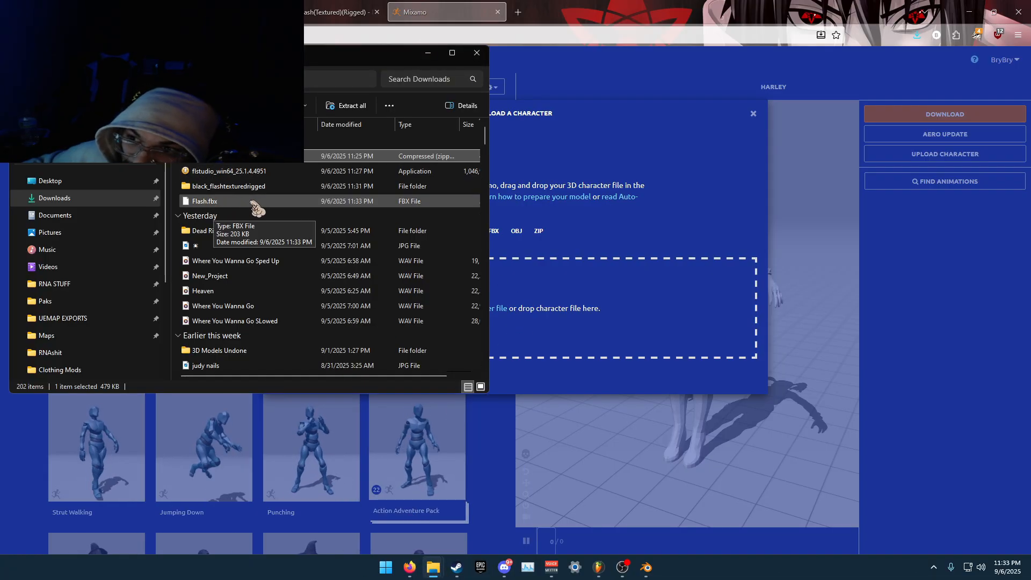
{"action": "left_click_drag", "start_coordinate": [254, 207], "coordinate": [379, 207]}
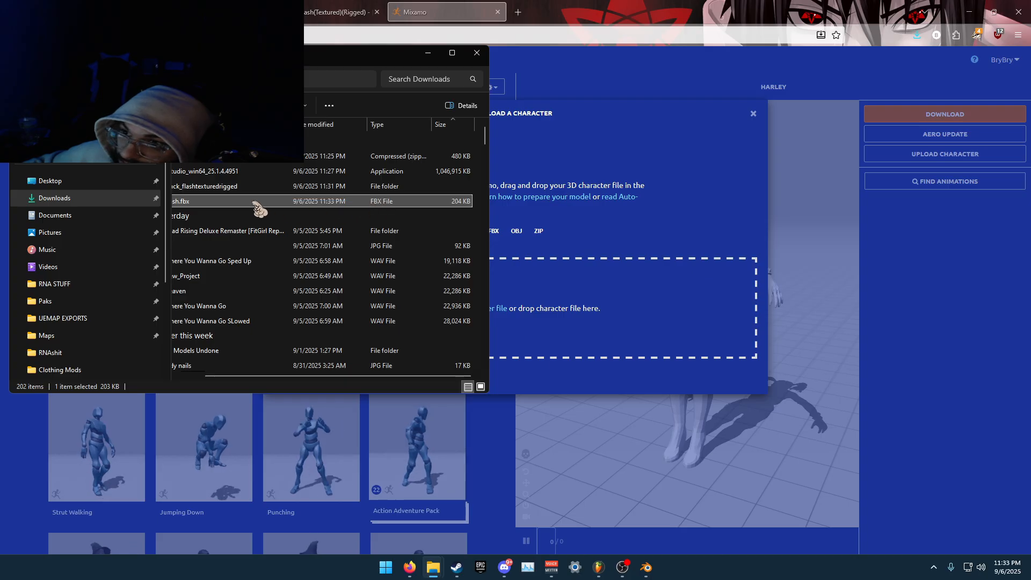
{"action": "left_click_drag", "start_coordinate": [258, 208], "coordinate": [599, 304]}
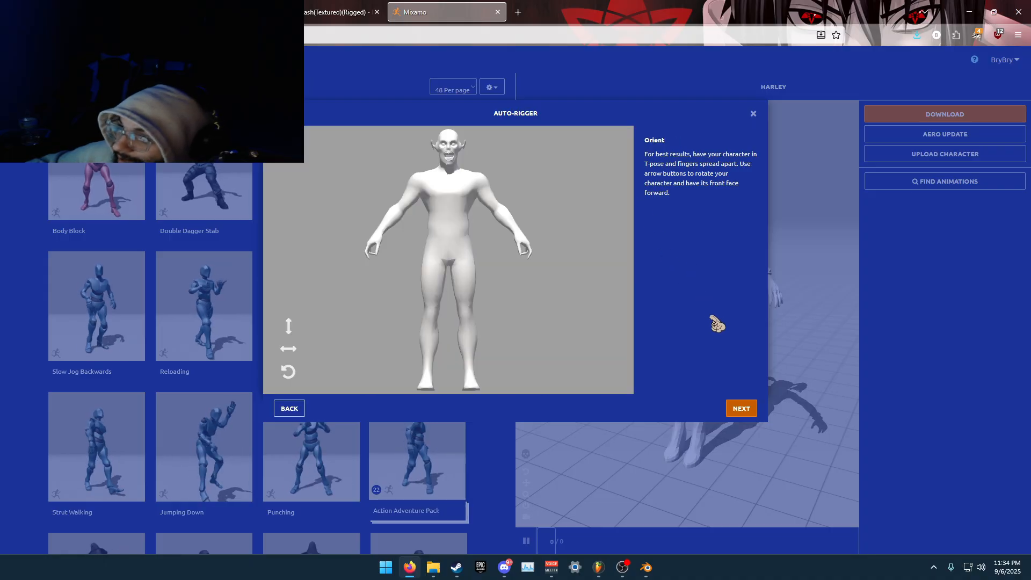
{"action": "left_click", "coordinate": [744, 408]}
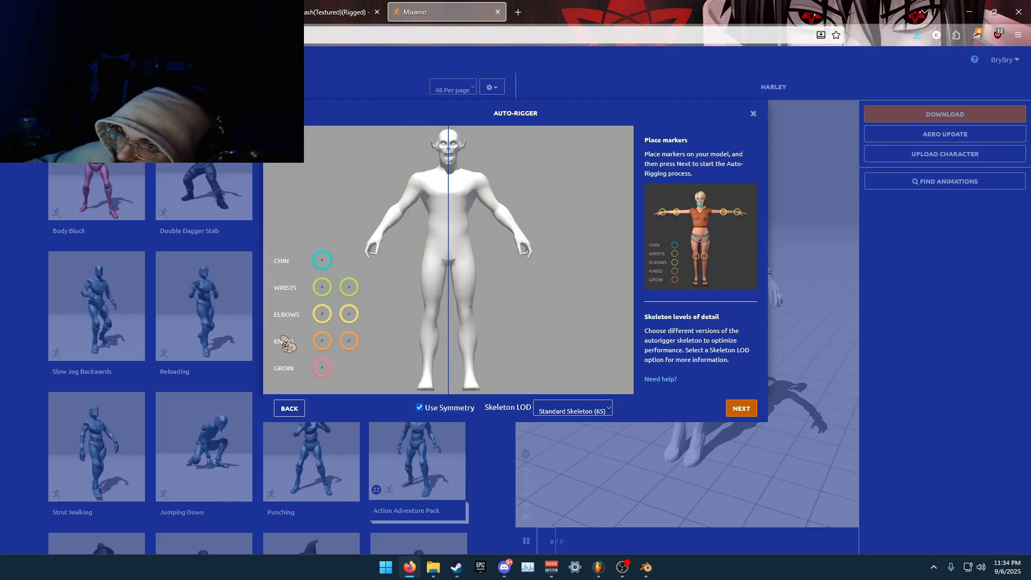
Place the chin, wrist, elbow, knee and groin markers on the character with symmetry and start auto-rigging with Standard Skeleton (65)
{"action": "left_click_drag", "start_coordinate": [328, 262], "coordinate": [454, 167]}
{"action": "mouse_move", "coordinate": [352, 288]}
{"action": "left_mouse_down"}
{"action": "mouse_move", "coordinate": [378, 237]}
{"action": "mouse_move", "coordinate": [389, 238]}
{"action": "left_mouse_up"}
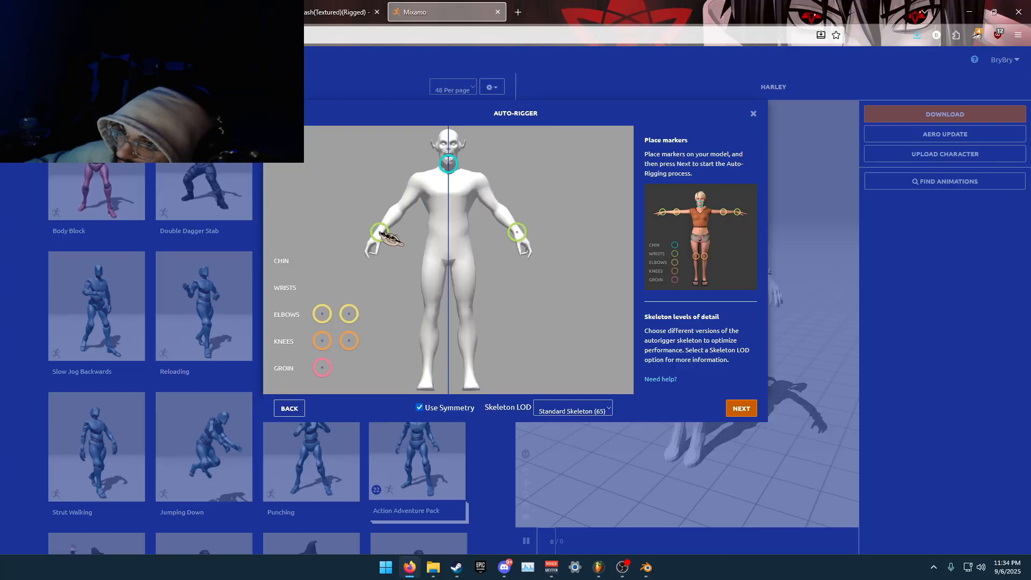
{"action": "left_click_drag", "start_coordinate": [322, 315], "coordinate": [399, 210]}
{"action": "left_click_drag", "start_coordinate": [322, 341], "coordinate": [441, 318]}
{"action": "mouse_move", "coordinate": [322, 369]}
{"action": "left_mouse_down"}
{"action": "mouse_move", "coordinate": [458, 255]}
{"action": "mouse_move", "coordinate": [449, 246]}
{"action": "mouse_move", "coordinate": [458, 250]}
{"action": "left_mouse_up"}
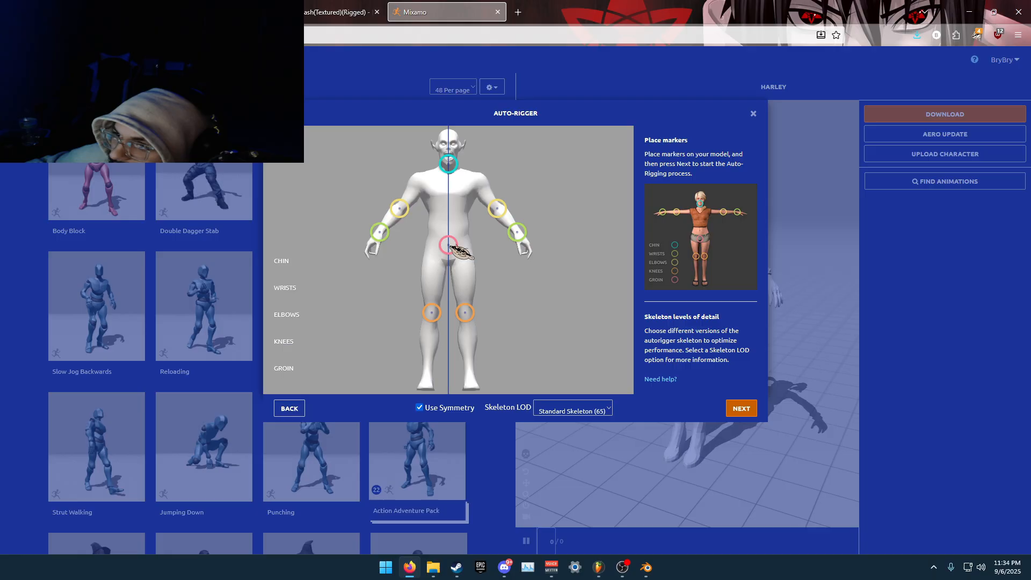
{"action": "left_click", "coordinate": [742, 409]}
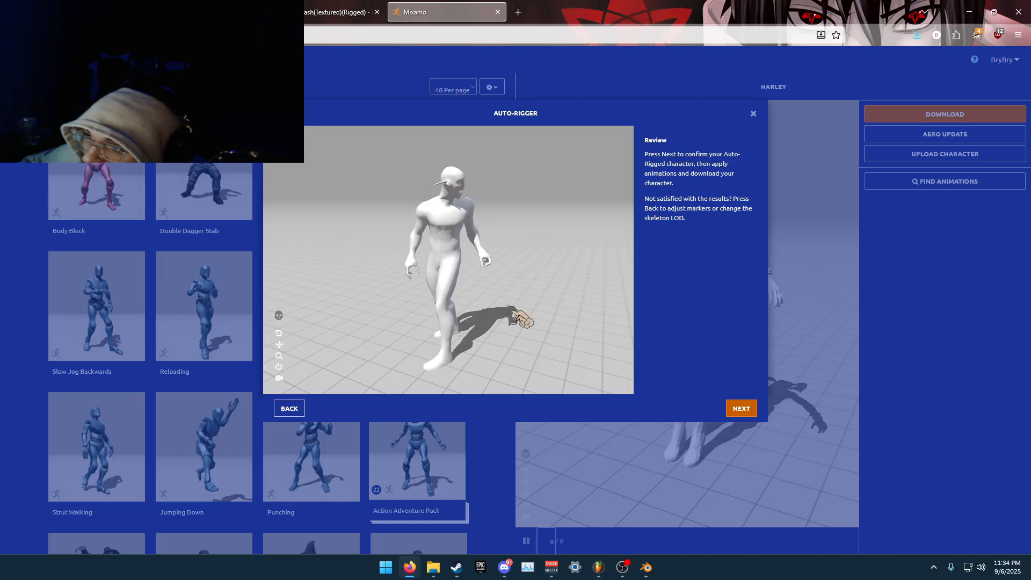
Review the auto-rigged character's preview animation from several sides and up close around the hands and legs
{"action": "left_click_drag", "start_coordinate": [461, 303], "coordinate": [484, 290]}
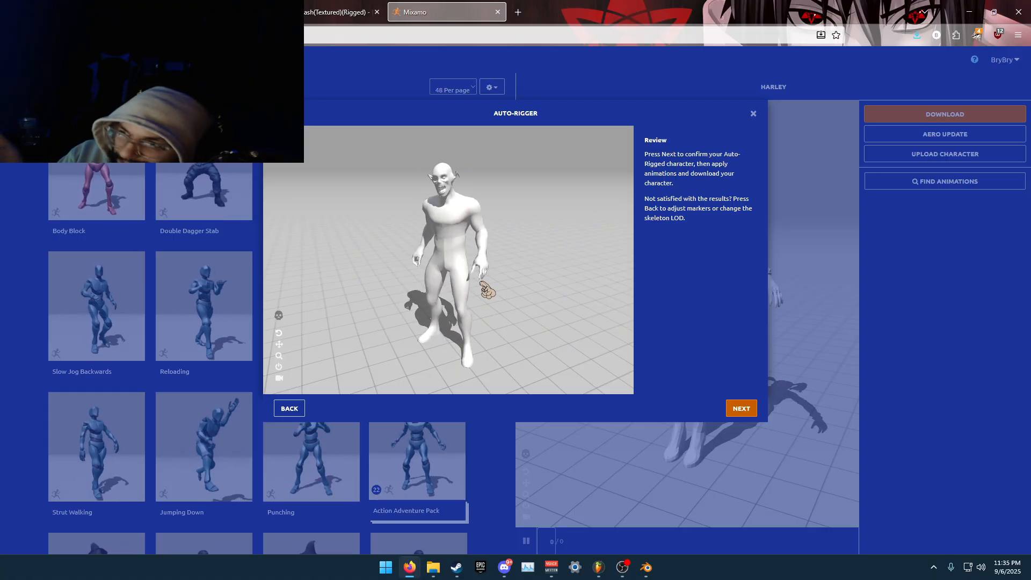
{"action": "left_click_drag", "start_coordinate": [430, 275], "coordinate": [491, 259]}
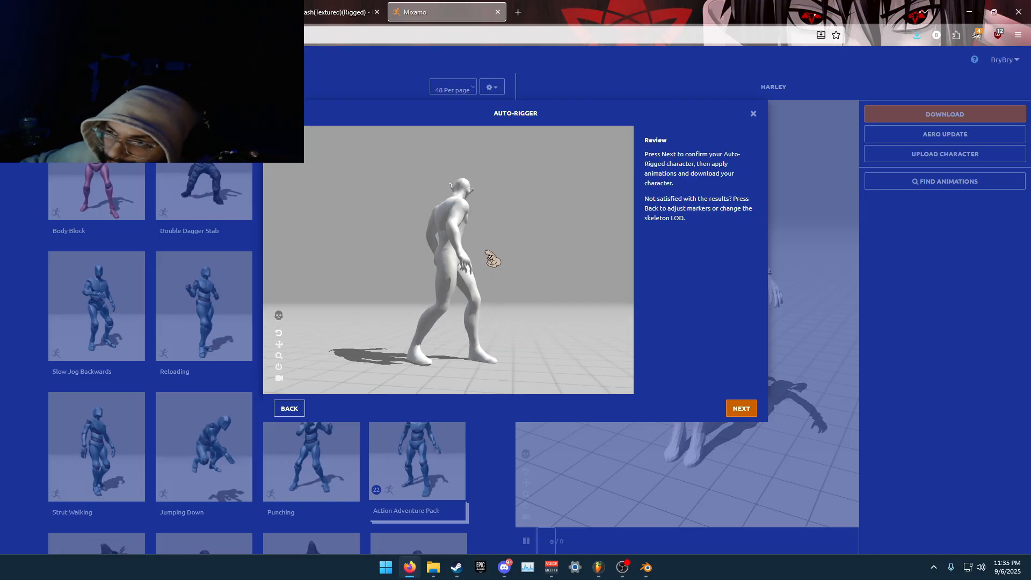
{"action": "scroll", "coordinate": [433, 284], "scroll_direction": "up", "scroll_amount": 5}
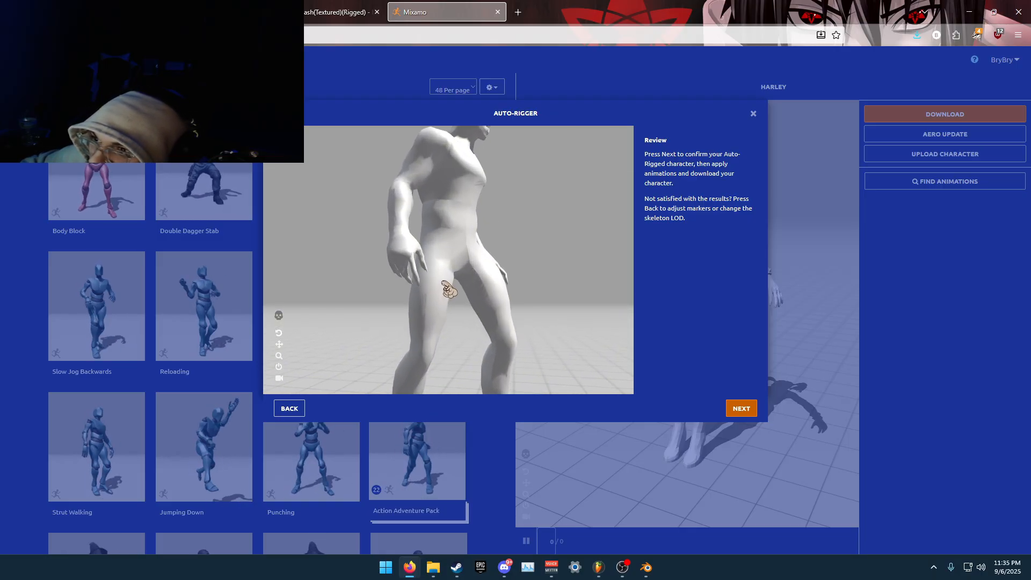
{"action": "left_click_drag", "start_coordinate": [447, 288], "coordinate": [341, 271]}
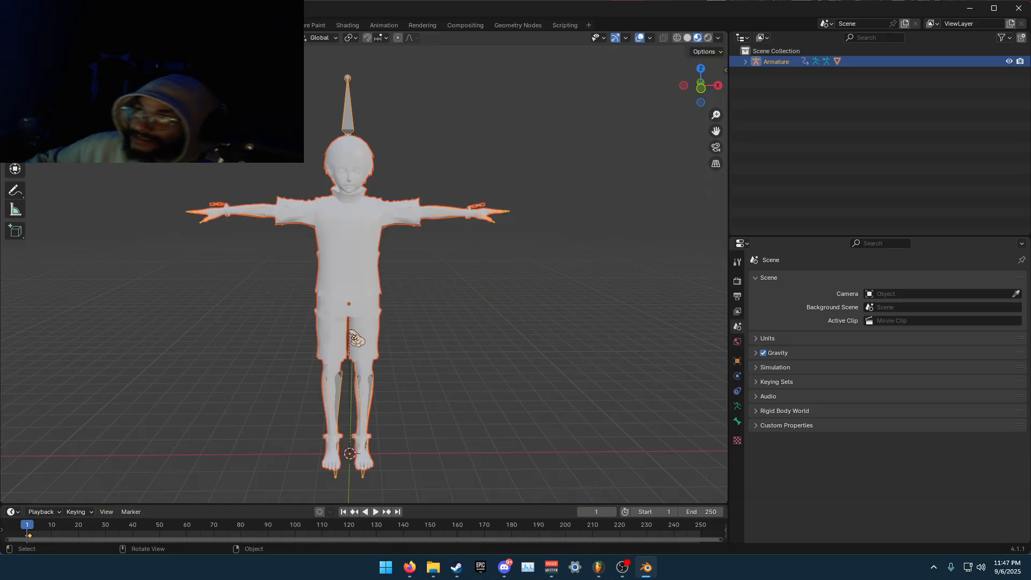
In Blender, display the imported rigged character in wireframe and examine its hand bones and full-body skeleton
{"action": "mouse_move", "coordinate": [284, 292]}
{"action": "middle_mouse_down"}
{"action": "mouse_move", "coordinate": [379, 357]}
{"action": "mouse_move", "coordinate": [327, 309]}
{"action": "mouse_move", "coordinate": [257, 332]}
{"action": "mouse_move", "coordinate": [294, 308]}
{"action": "mouse_move", "coordinate": [350, 296]}
{"action": "mouse_move", "coordinate": [306, 278]}
{"action": "middle_mouse_up"}
{"action": "key", "text": "z"}
{"action": "left_click", "coordinate": [247, 317]}
{"action": "scroll", "coordinate": [359, 295], "scroll_direction": "up", "scroll_amount": 2}
{"action": "scroll", "coordinate": [360, 294], "scroll_direction": "up", "scroll_amount": 1}
{"action": "scroll", "coordinate": [360, 295], "scroll_direction": "down", "scroll_amount": 1}
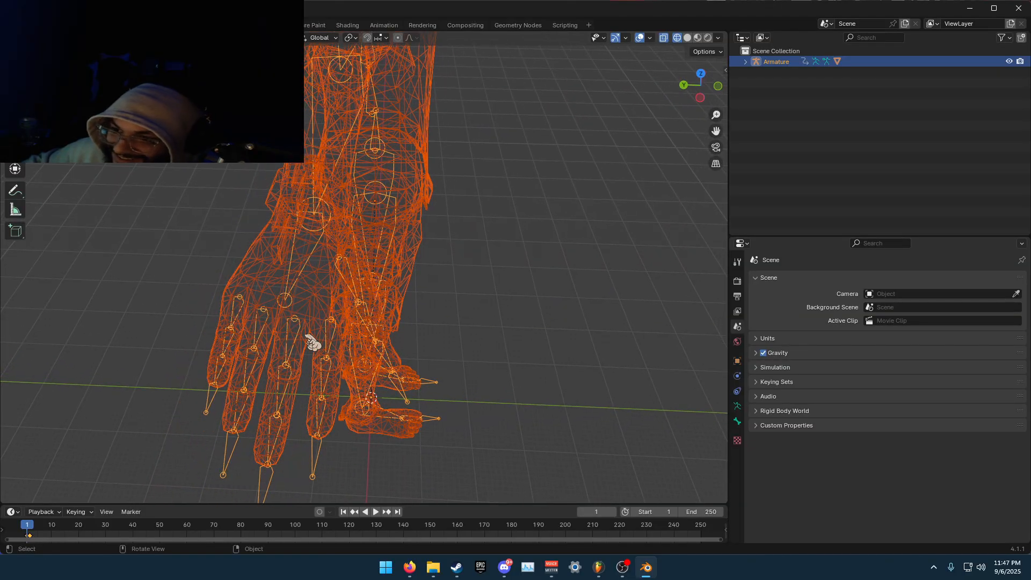
{"action": "middle_click_drag", "start_coordinate": [275, 387], "coordinate": [488, 306]}
{"action": "scroll", "coordinate": [486, 306], "scroll_direction": "down", "scroll_amount": 6}
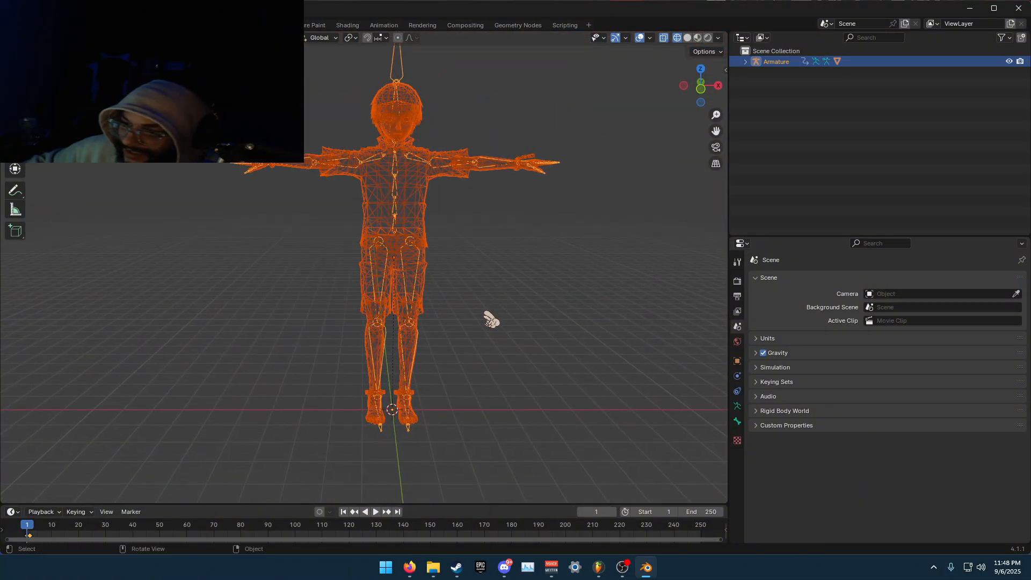
Open the Downloads folder in File Explorer and search it for "blend"
{"action": "left_click", "coordinate": [431, 572]}
{"action": "left_click_drag", "start_coordinate": [800, 218], "coordinate": [749, 154]}
{"action": "left_click", "coordinate": [632, 294]}
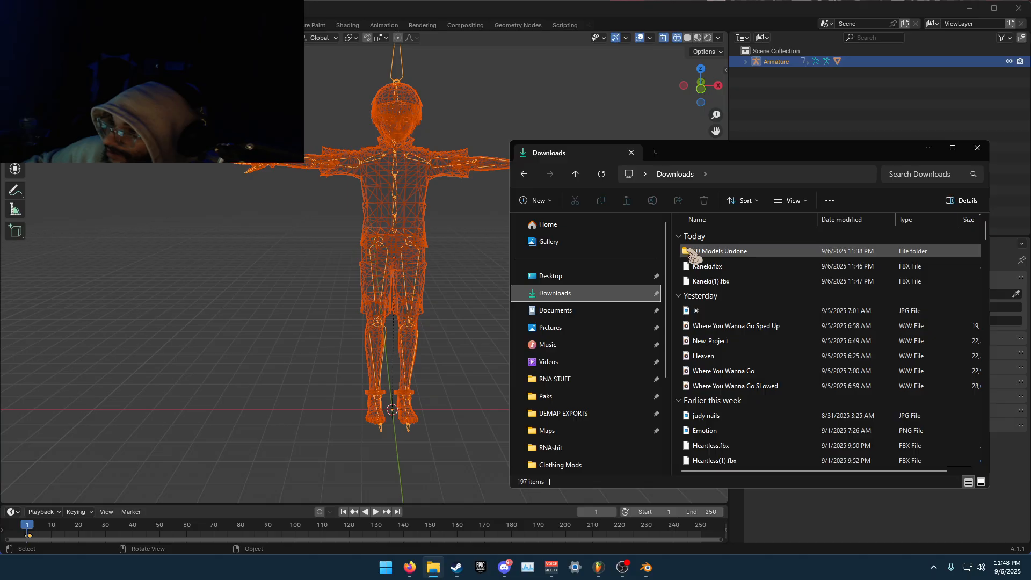
{"action": "left_click", "coordinate": [938, 176]}
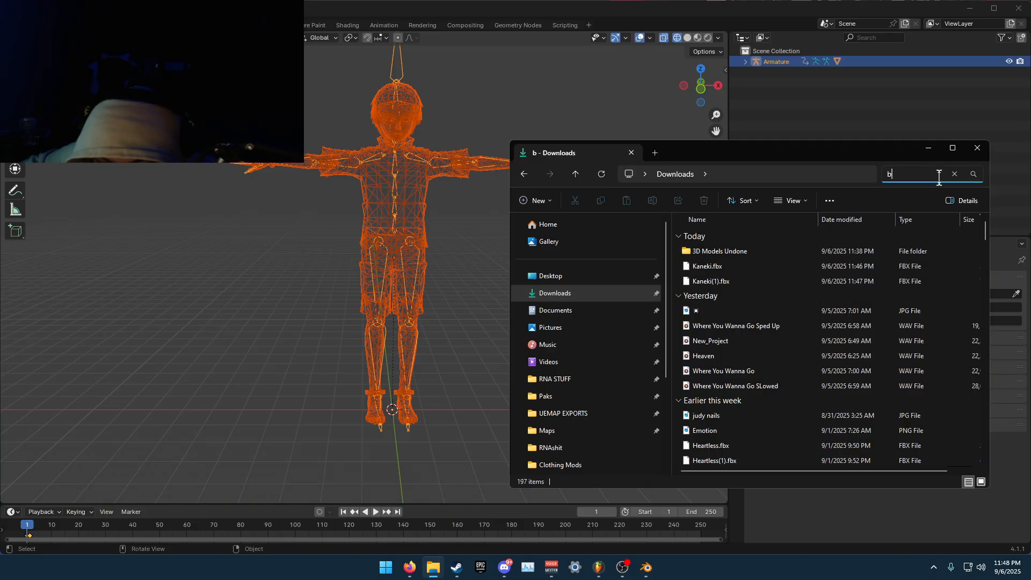
{"action": "type", "text": "bl;end"}
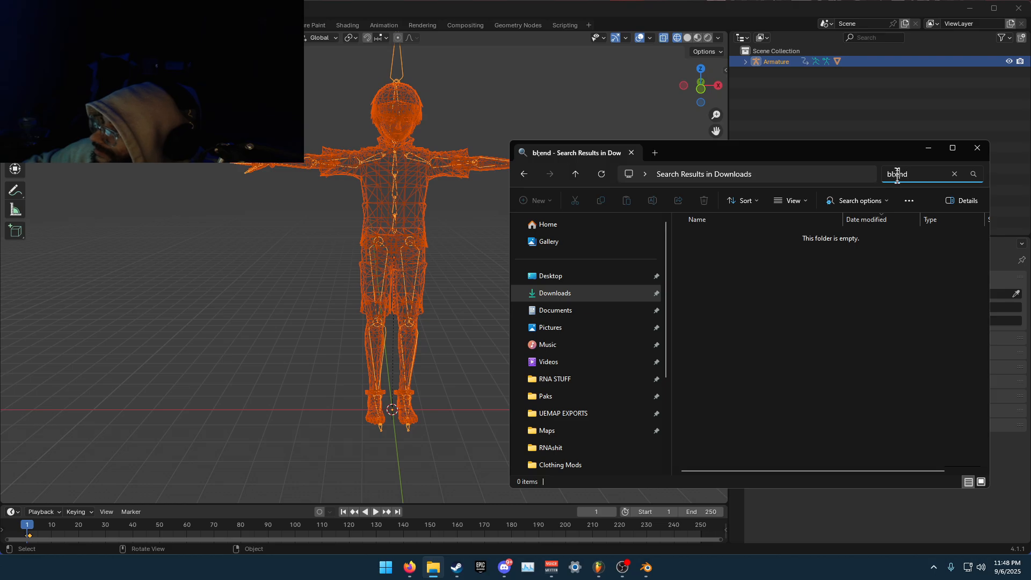
{"action": "key", "text": "BackSpace"}
{"action": "key", "text": "BackSpace"}
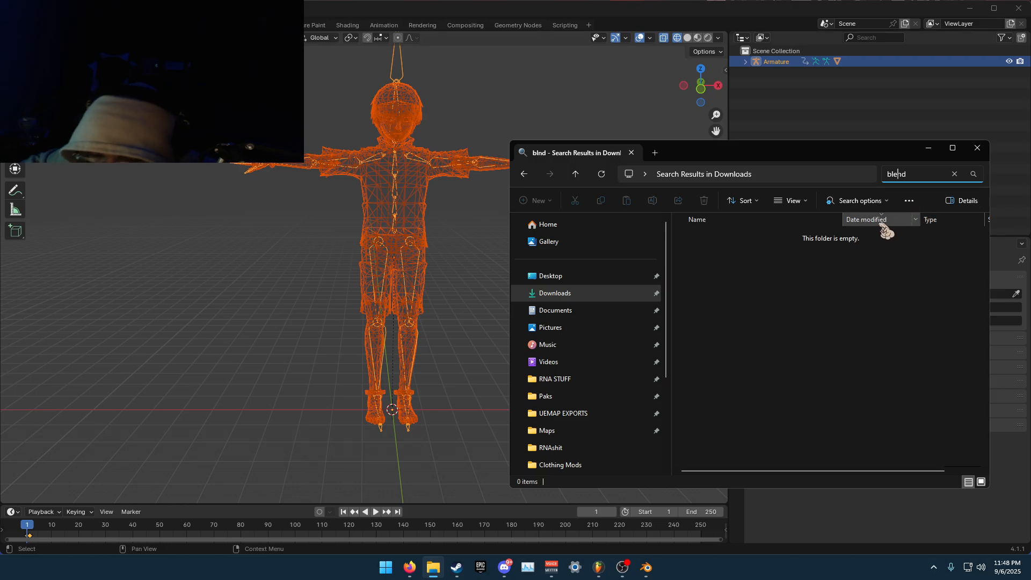
Open body.blend1 from the search results in Blender, discarding the unsaved changes of the current scene
{"action": "left_click", "coordinate": [714, 316]}
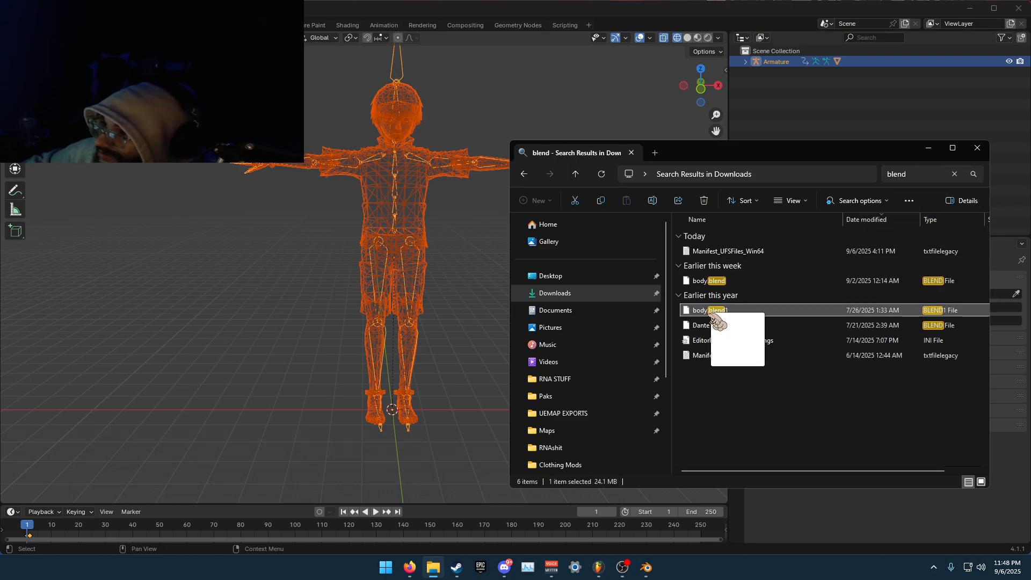
{"action": "left_click_drag", "start_coordinate": [714, 317], "coordinate": [201, 260]}
{"action": "left_click", "coordinate": [202, 257]}
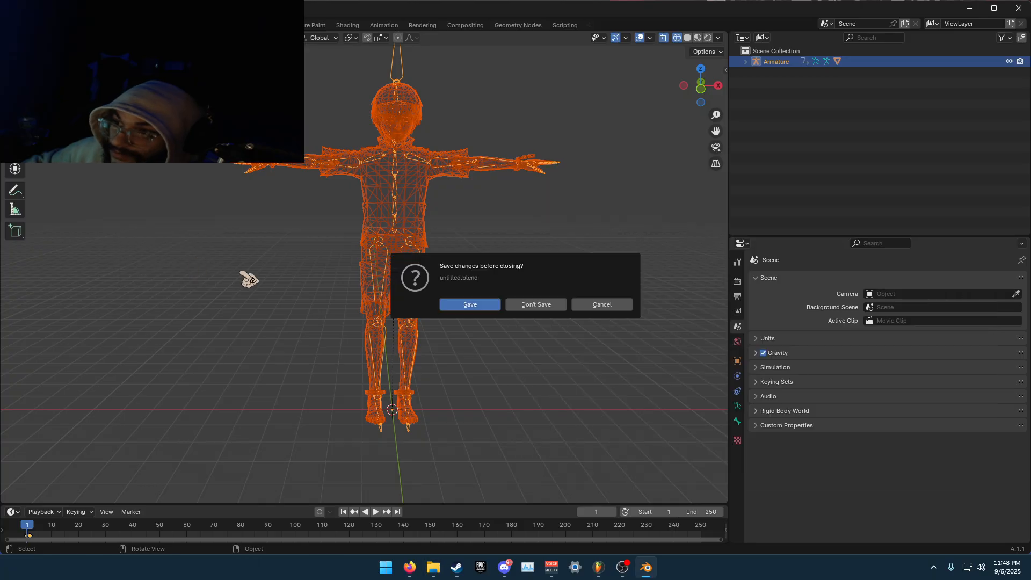
{"action": "left_click", "coordinate": [537, 304]}
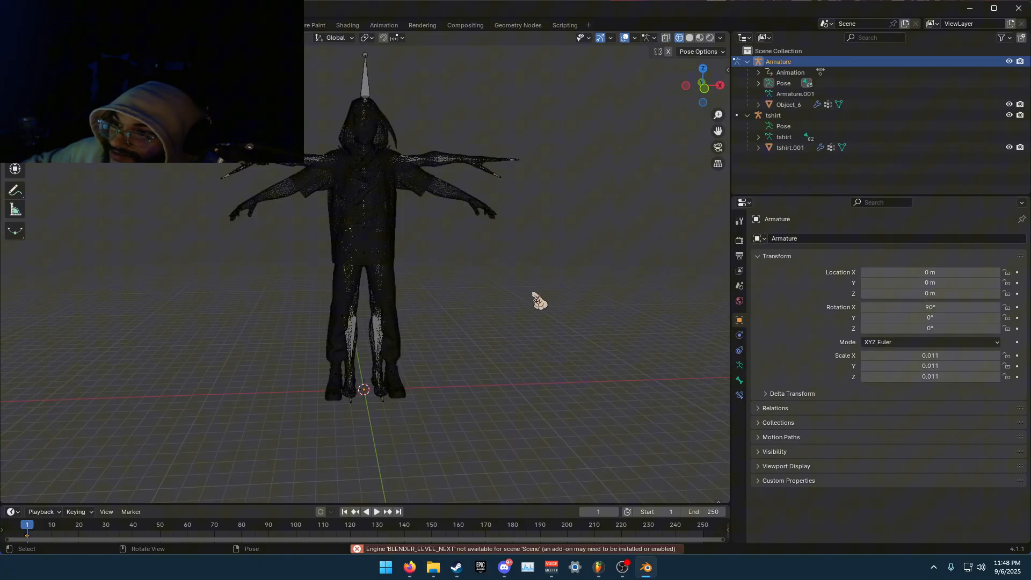
Delete the Armature together with its mesh Object_6, keeping the tshirt armature and the tshirt.001 mesh
{"action": "left_click", "coordinate": [787, 104]}
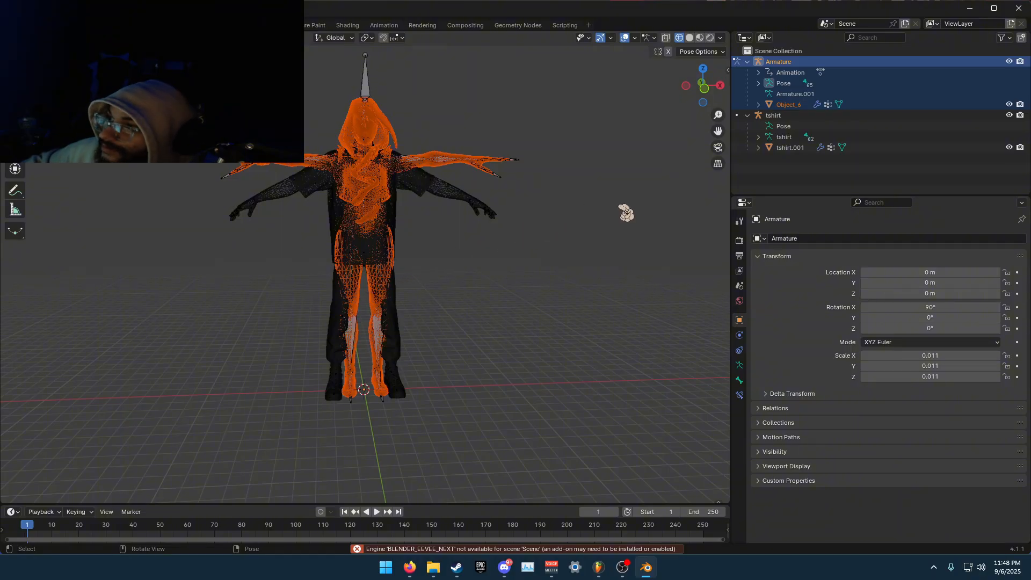
{"action": "left_click", "coordinate": [812, 178]}
{"action": "left_click", "coordinate": [811, 62]}
{"action": "left_click", "coordinate": [795, 104], "text": "shift"}
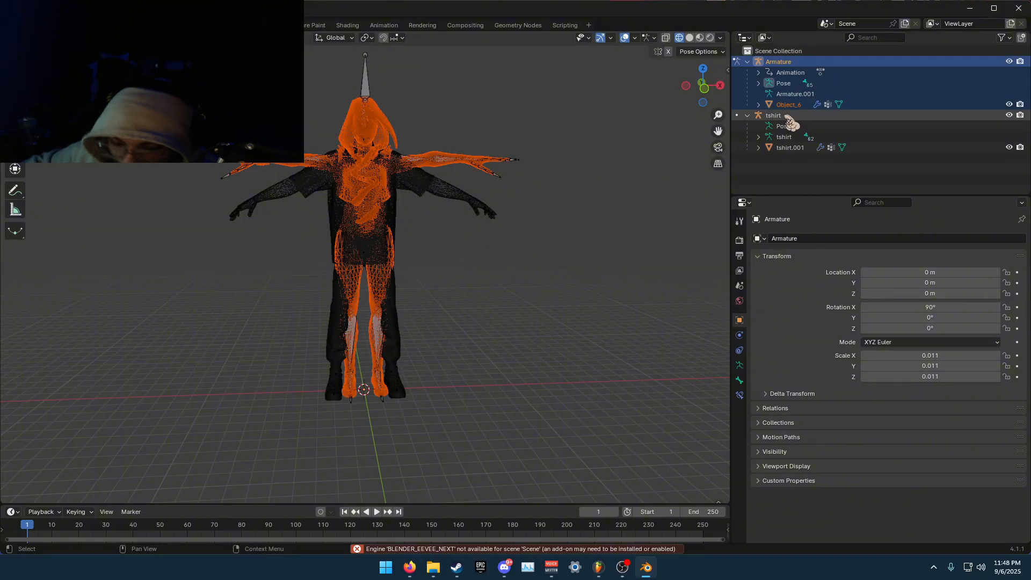
{"action": "key", "text": "Delete"}
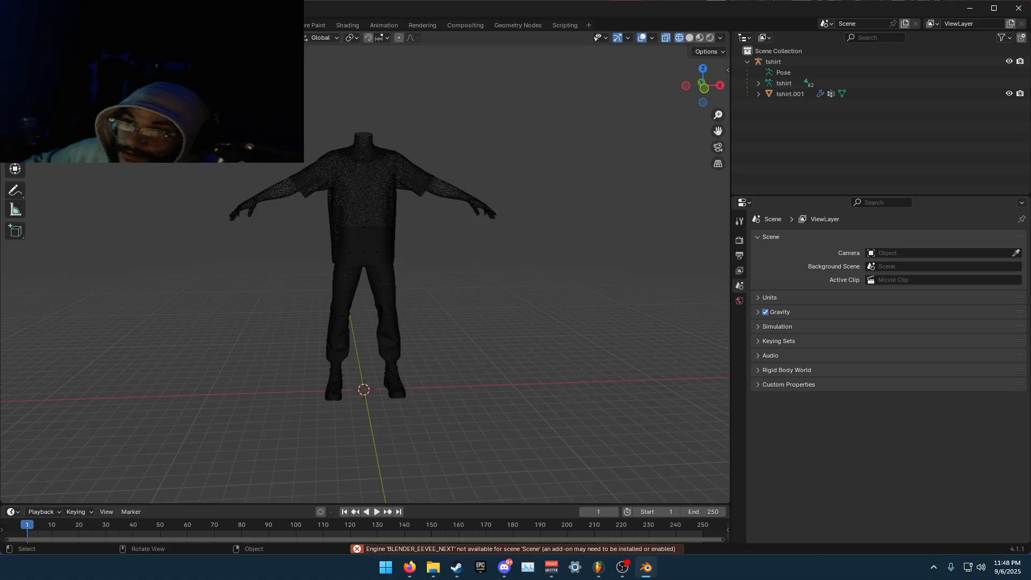
Import the rigged character file Kaneki(1).fbx from the Downloads folder into the body scene
{"action": "left_click", "coordinate": [25, 25]}
{"action": "mouse_move", "coordinate": [63, 177]}
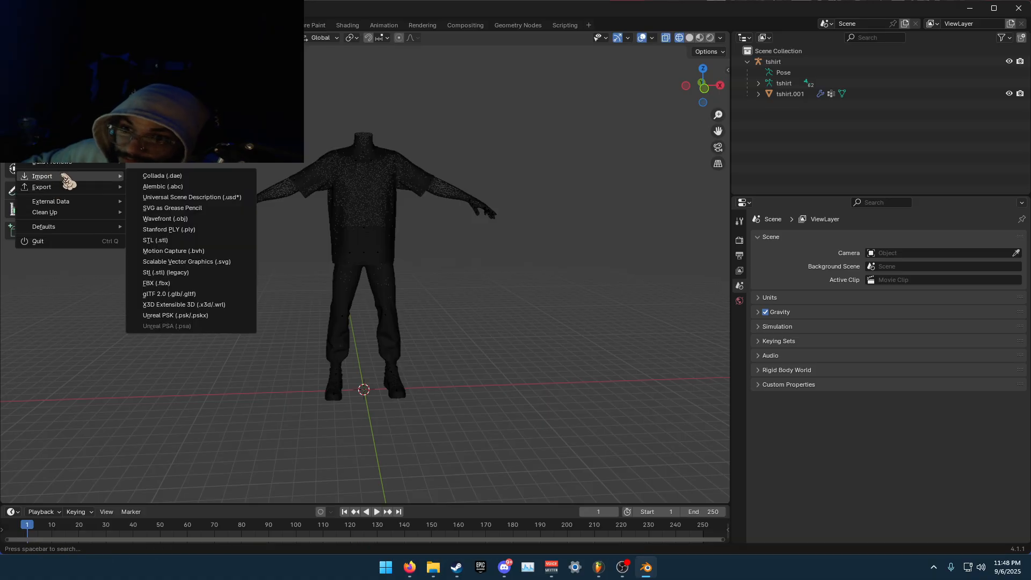
{"action": "left_click", "coordinate": [210, 294]}
{"action": "left_click", "coordinate": [433, 567]}
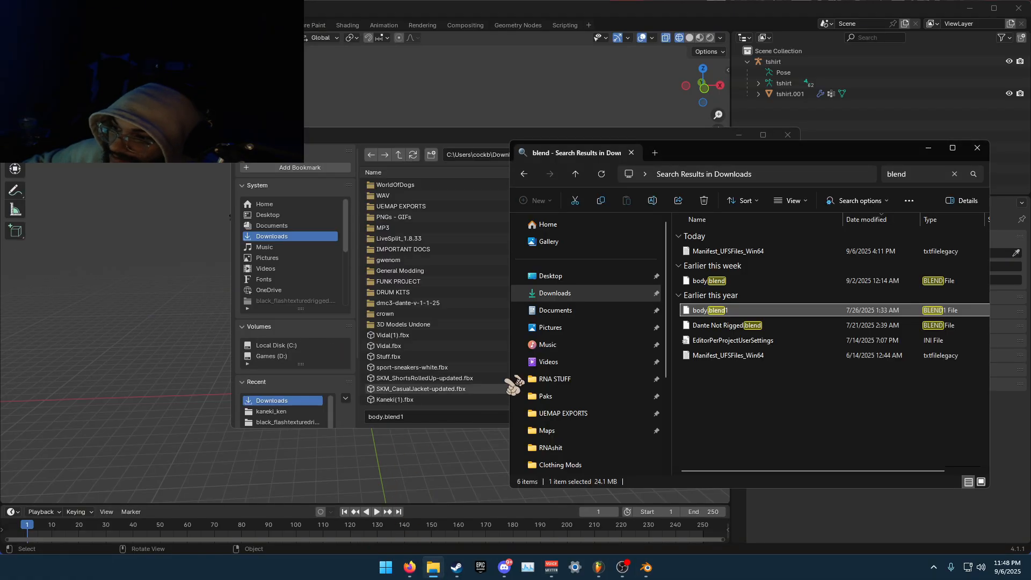
{"action": "left_click", "coordinate": [615, 293]}
{"action": "left_click_drag", "start_coordinate": [765, 280], "coordinate": [452, 417]}
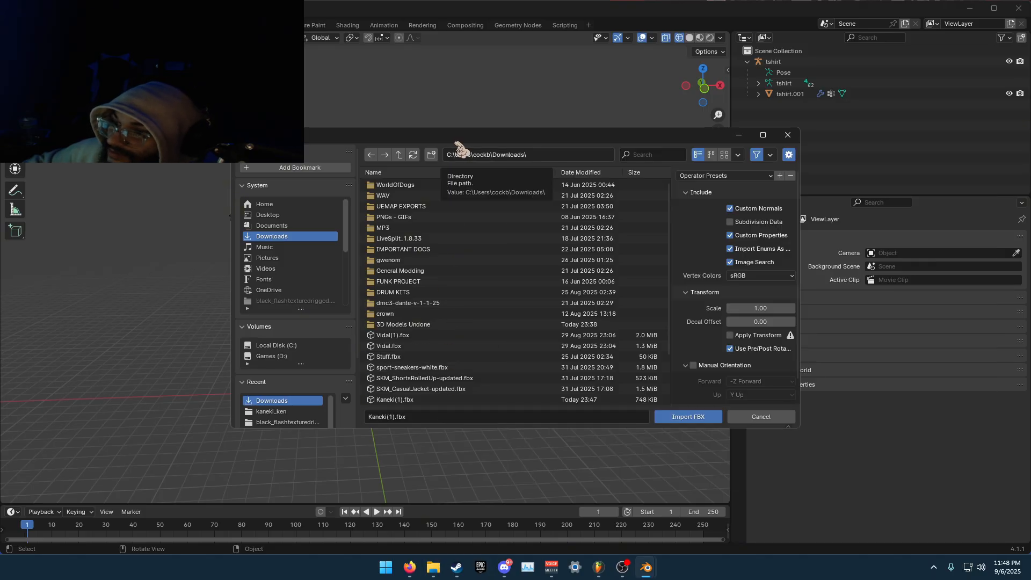
{"action": "left_click", "coordinate": [693, 418]}
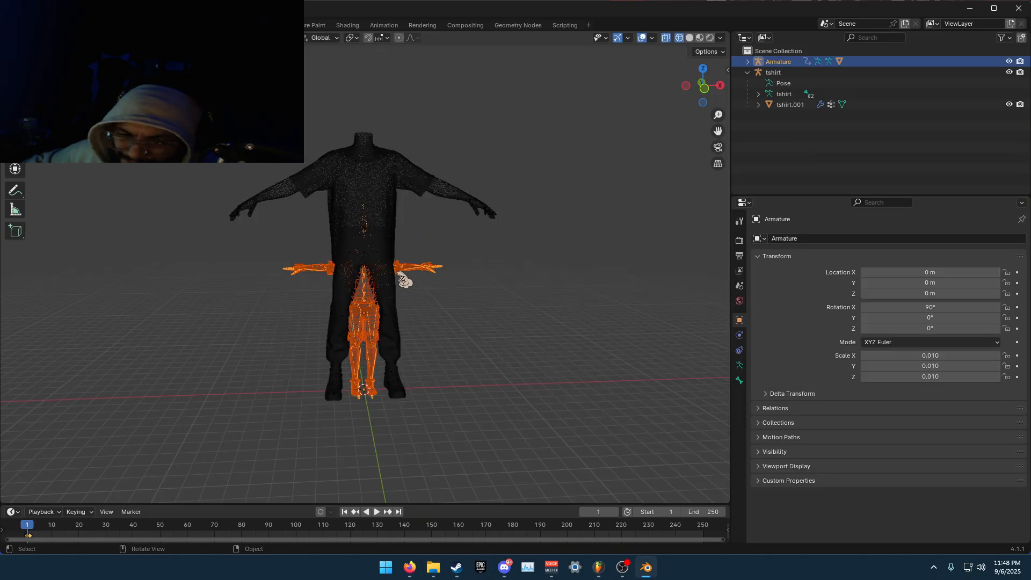
Scale the imported Armature up to about 0.018 to match the tshirt body's size and switch it to Pose Mode
{"action": "key", "text": "s"}
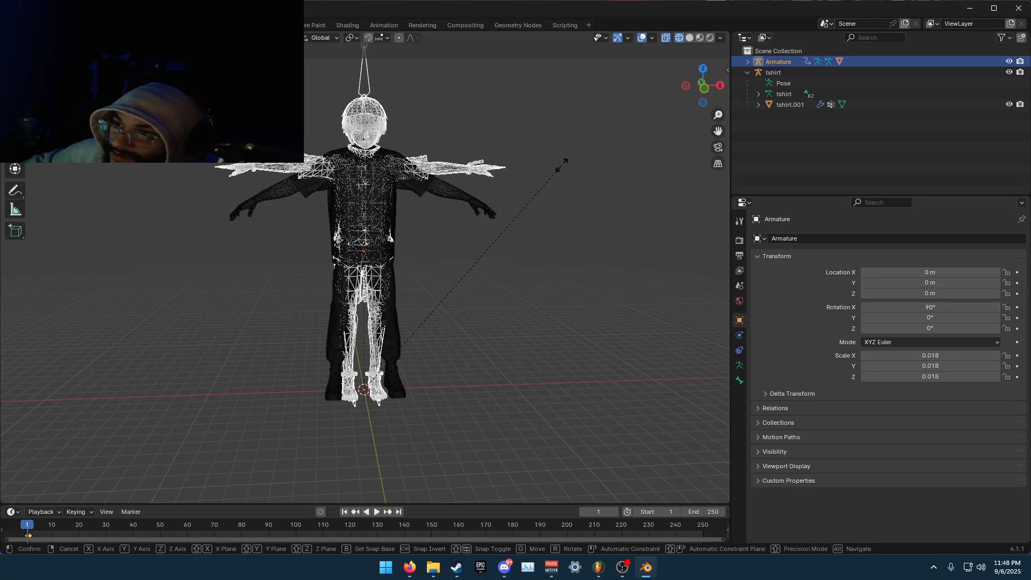
{"action": "left_click", "coordinate": [564, 173]}
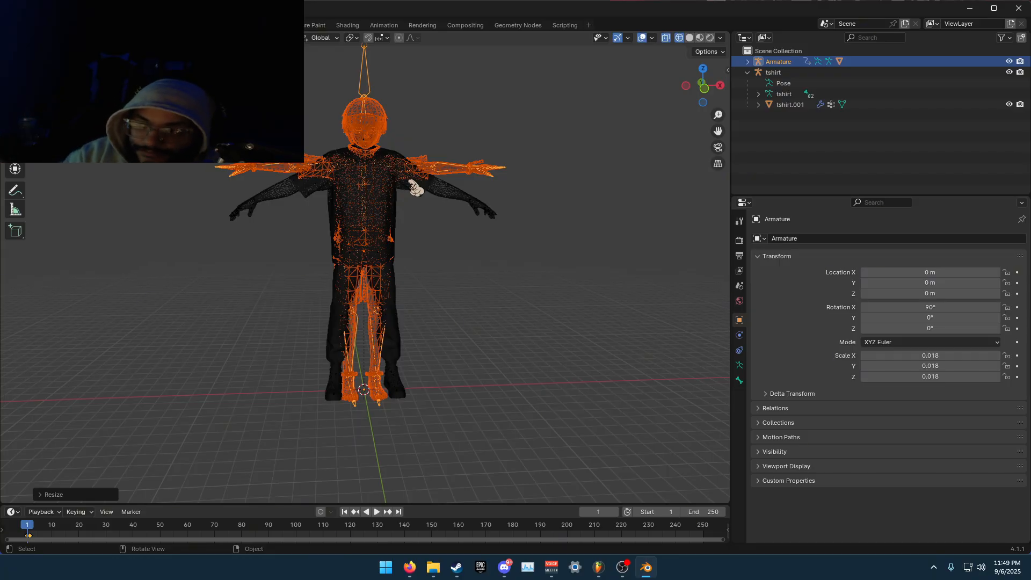
{"action": "scroll", "coordinate": [414, 188], "scroll_direction": "up", "scroll_amount": 5}
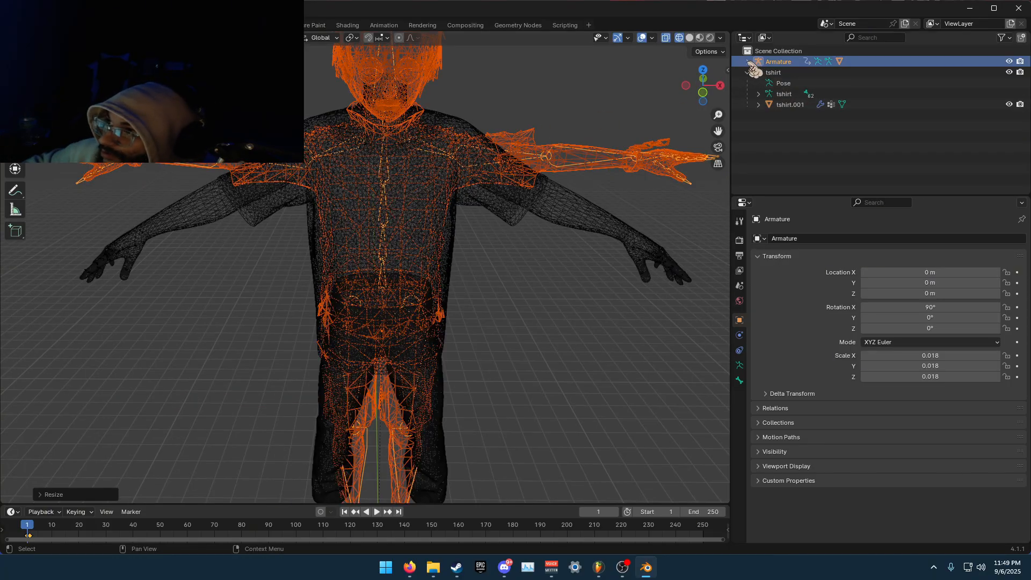
{"action": "left_click", "coordinate": [748, 62]}
{"action": "left_click", "coordinate": [799, 85]}
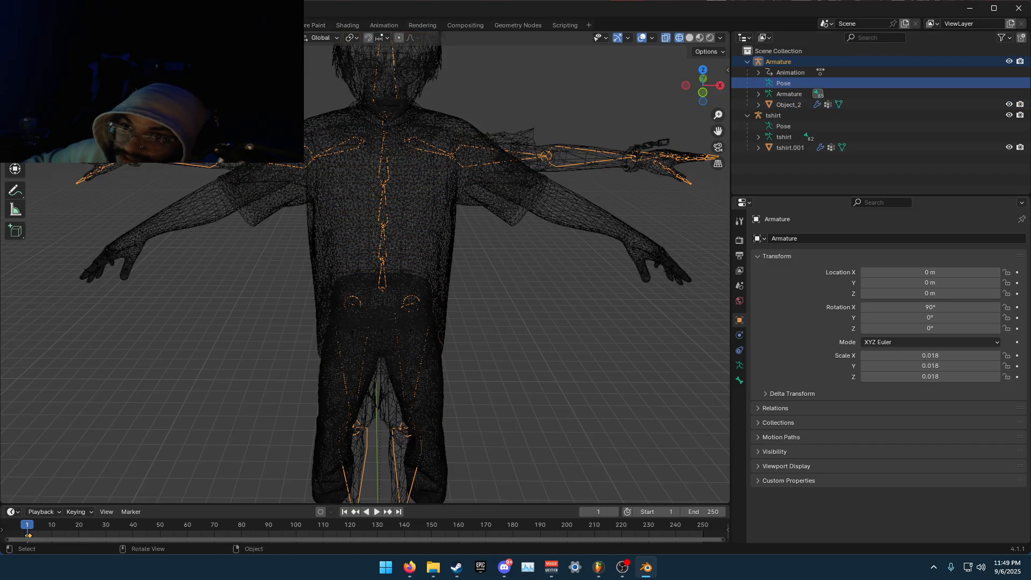
{"action": "key", "text": "ctrl+Tab"}
{"action": "scroll", "coordinate": [497, 207], "scroll_direction": "up", "scroll_amount": 3}
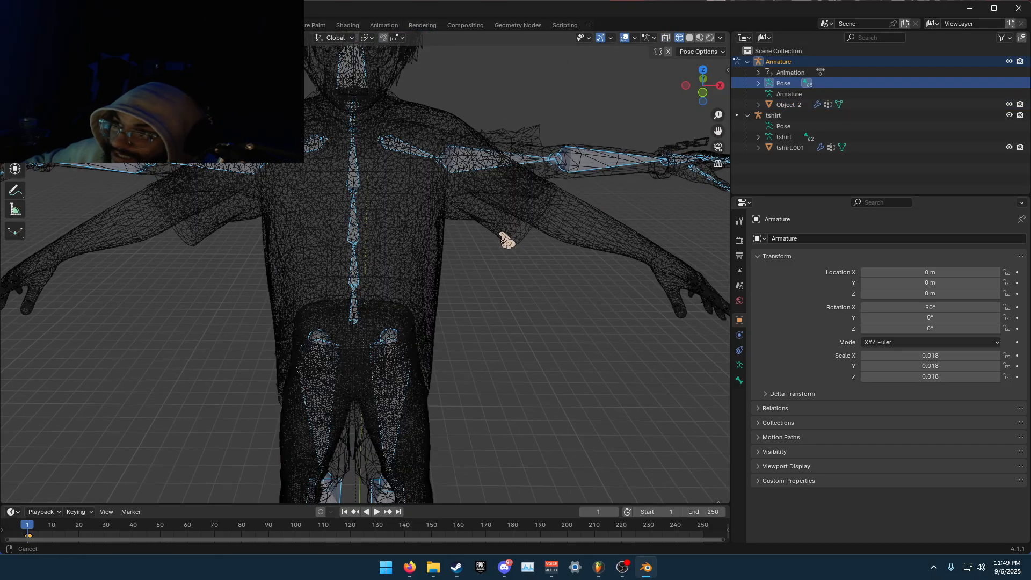
{"action": "left_click", "coordinate": [490, 182]}
{"action": "key", "text": "r"}
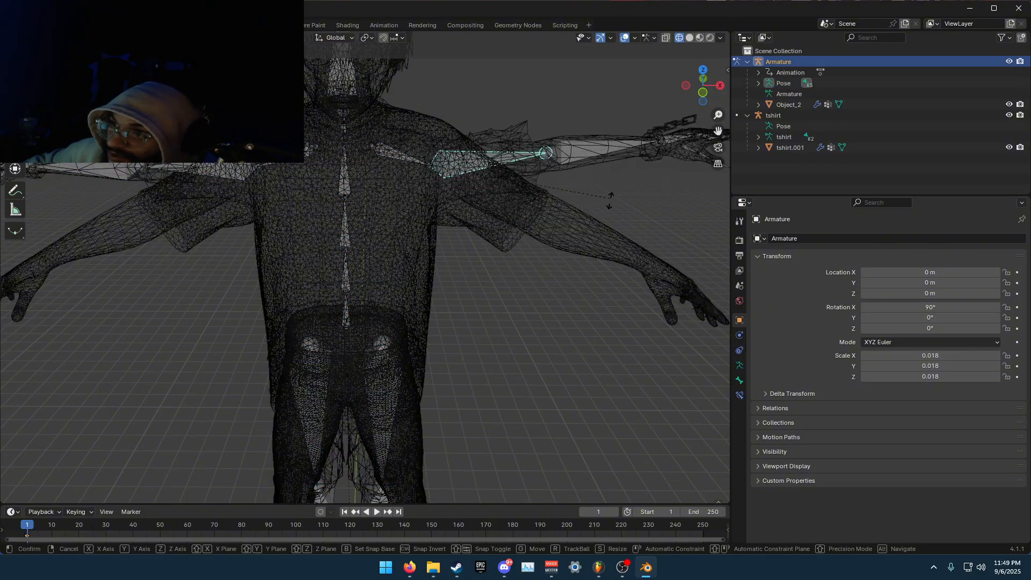
{"action": "left_click", "coordinate": [776, 249]}
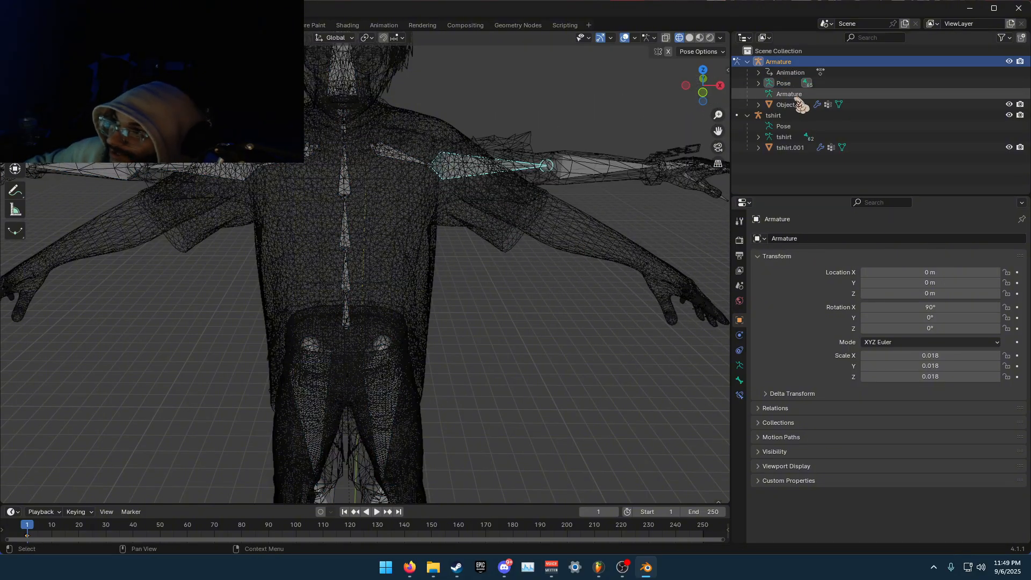
{"action": "scroll", "coordinate": [471, 240], "scroll_direction": "down", "scroll_amount": 2}
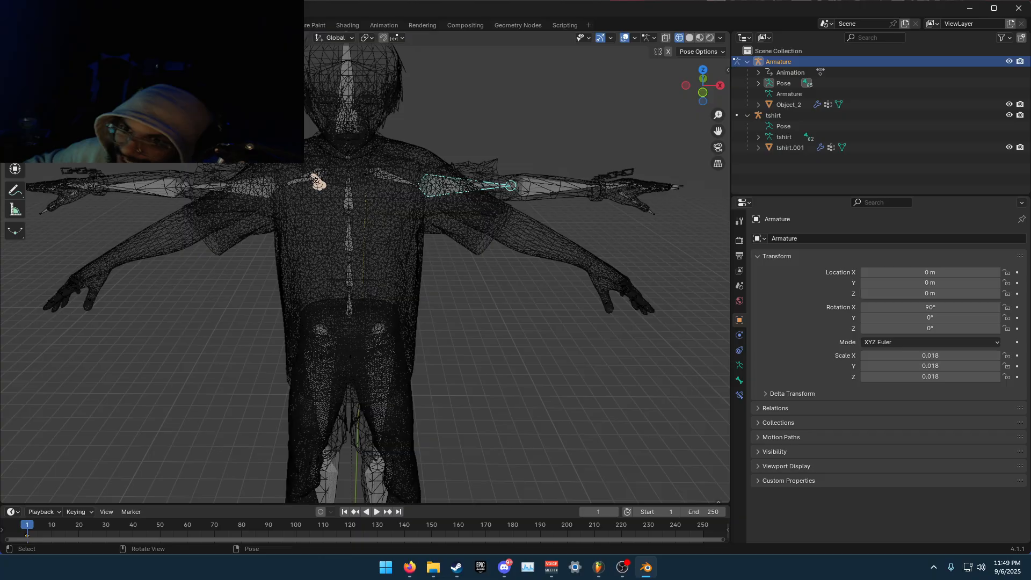
Add Object_2 to the selection and rotate both upper-arm bones down to line up with the tshirt body's arms
{"action": "left_click", "coordinate": [795, 105]}
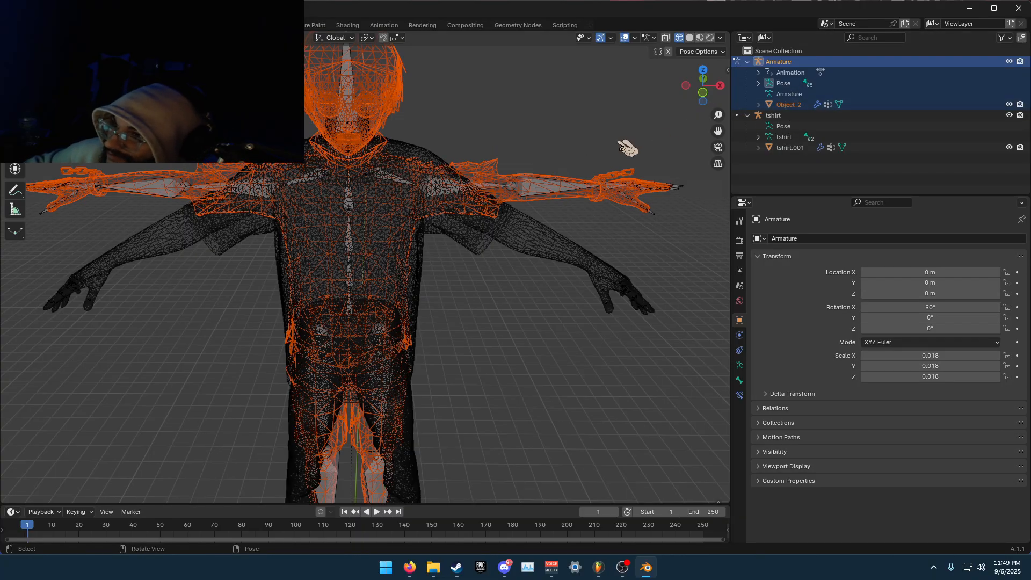
{"action": "key", "text": "r"}
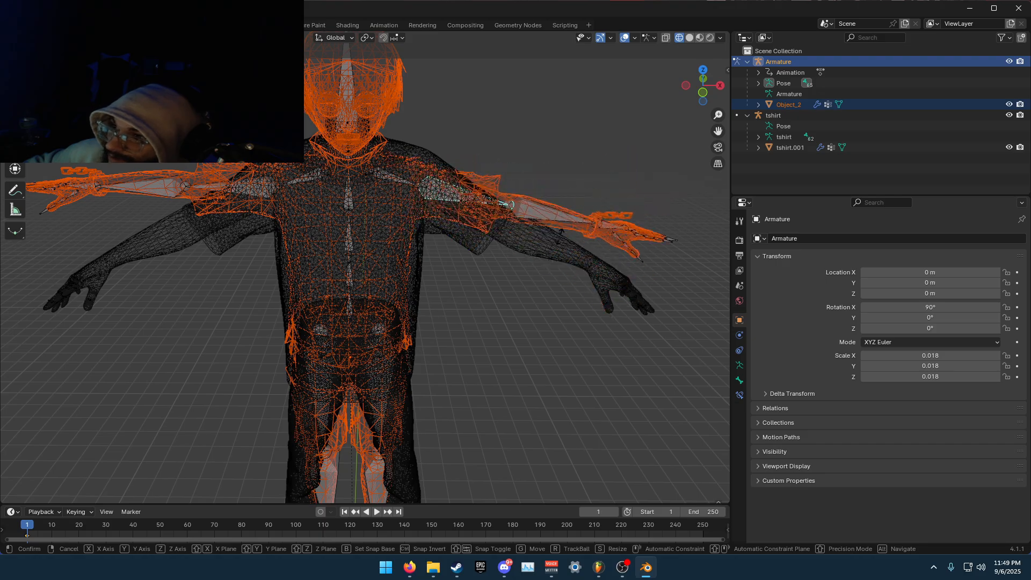
{"action": "left_click", "coordinate": [568, 260]}
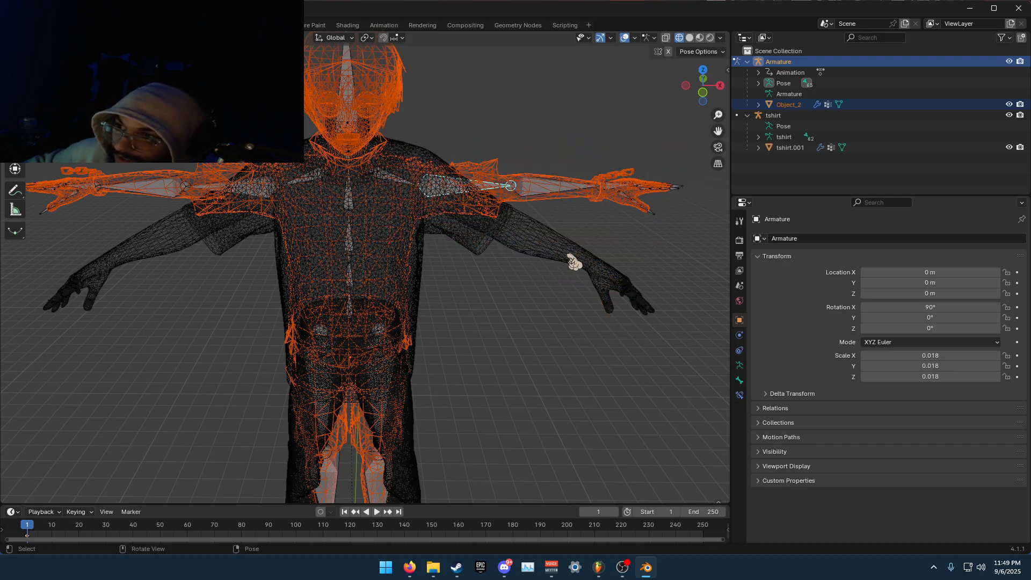
{"action": "middle_click_drag", "start_coordinate": [569, 260], "coordinate": [541, 253]}
{"action": "key", "text": "r"}
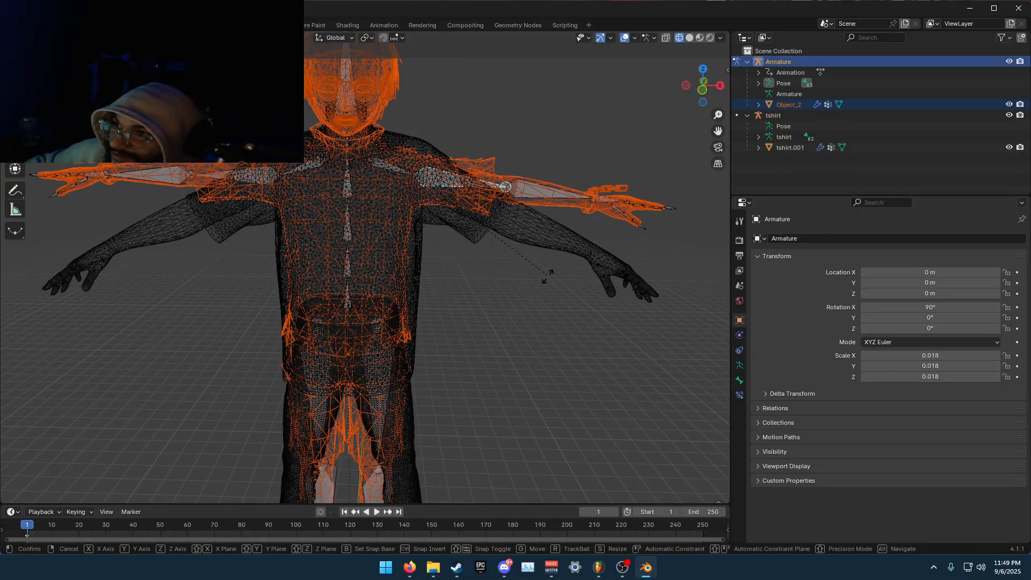
{"action": "left_click", "coordinate": [540, 337]}
{"action": "key", "text": "r"}
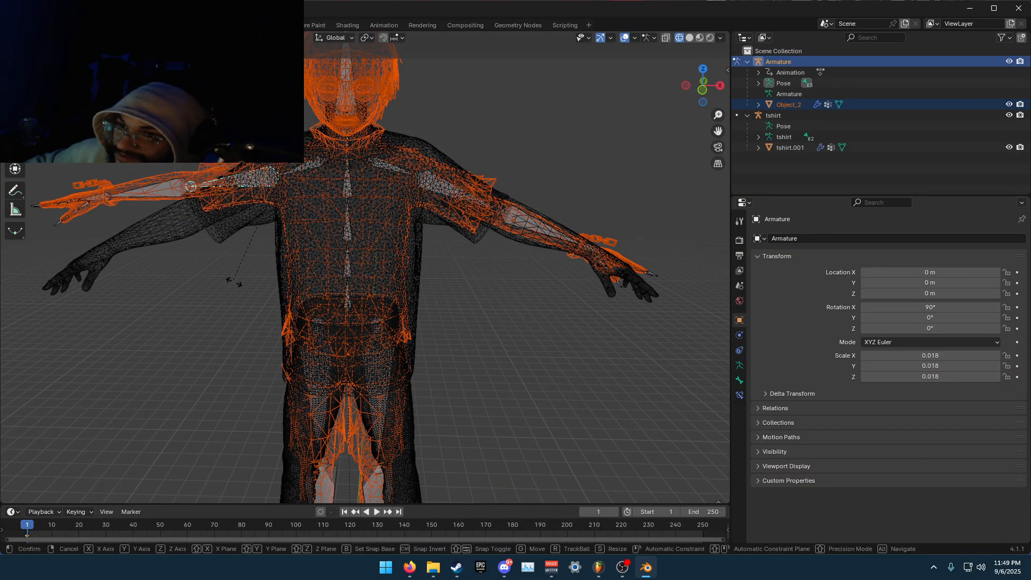
{"action": "left_click", "coordinate": [262, 315]}
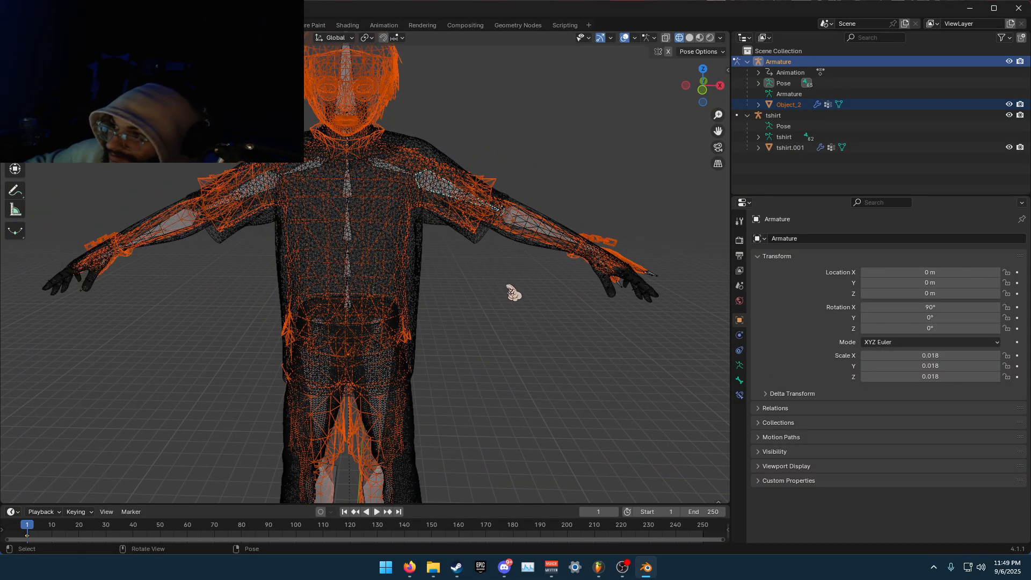
{"action": "key", "text": "r"}
{"action": "right_click", "coordinate": [527, 288]}
{"action": "middle_click_drag", "start_coordinate": [546, 279], "coordinate": [449, 287]}
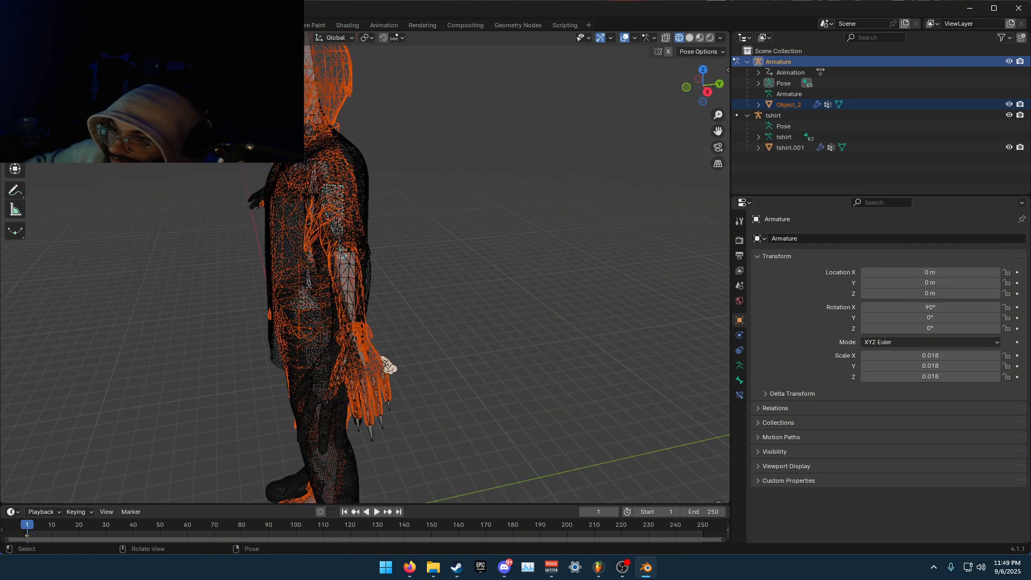
{"action": "key", "text": "r"}
{"action": "left_click", "coordinate": [397, 403]}
{"action": "middle_click_drag", "start_coordinate": [396, 403], "coordinate": [405, 360]}
{"action": "scroll", "coordinate": [428, 329], "scroll_direction": "up", "scroll_amount": 5}
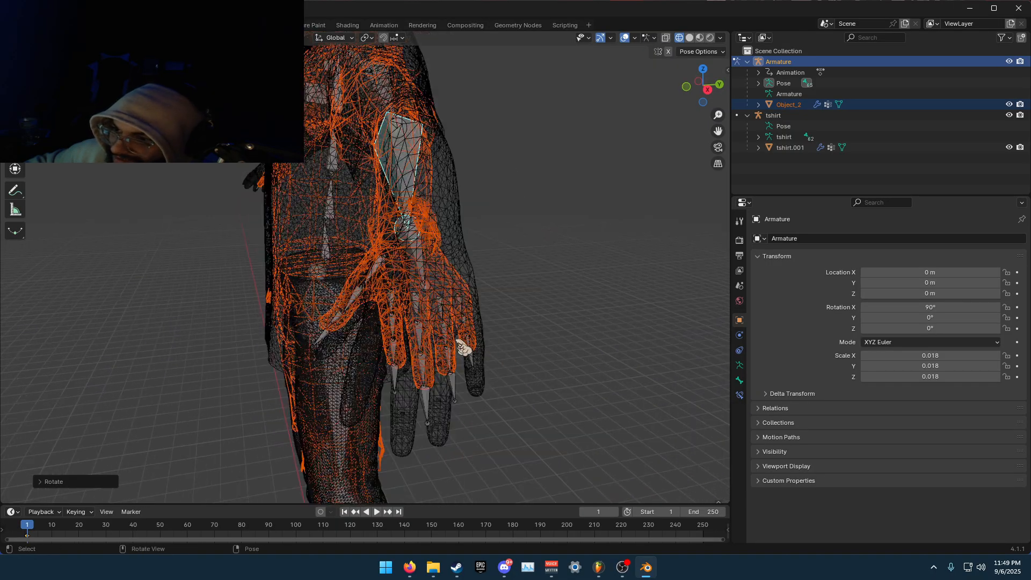
{"action": "key", "text": "ctrl+z"}
Scale up the character's left upper-arm bone so the arm reaches along the tshirt body's arm
{"action": "middle_click_drag", "start_coordinate": [455, 331], "coordinate": [559, 322]}
{"action": "scroll", "coordinate": [494, 288], "scroll_direction": "down", "scroll_amount": 4}
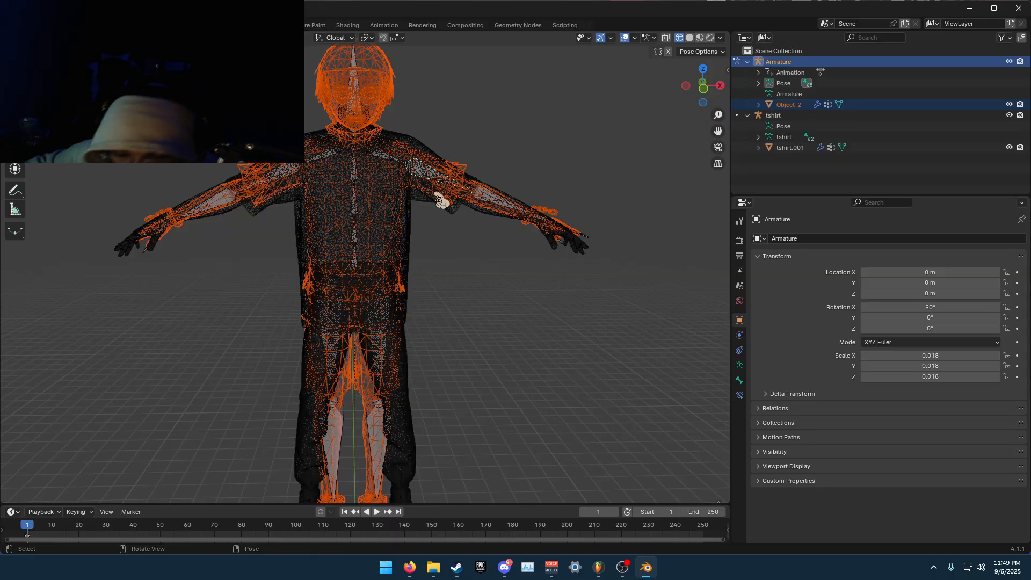
{"action": "key", "text": "s"}
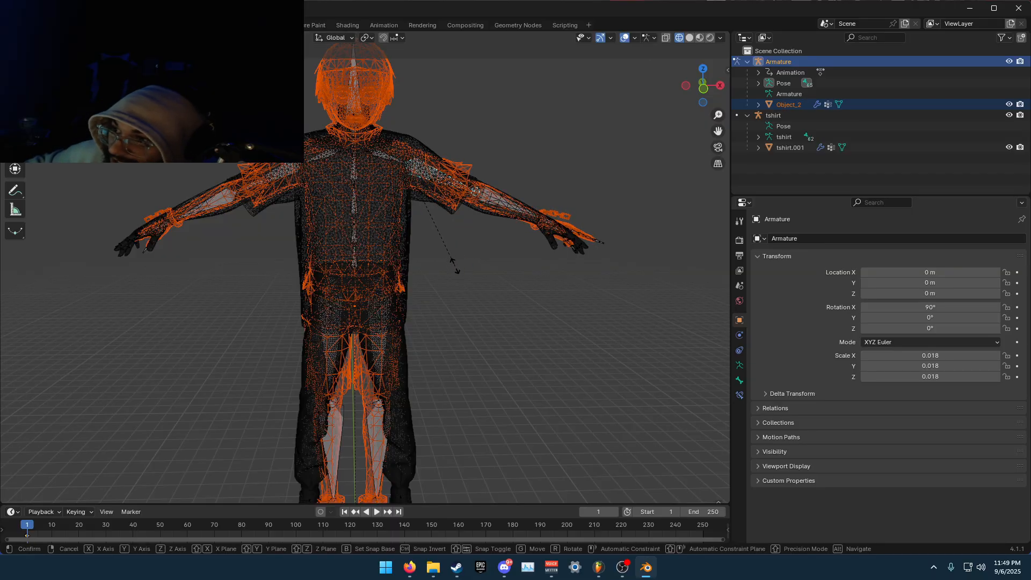
{"action": "left_click", "coordinate": [460, 271]}
{"action": "middle_click_drag", "start_coordinate": [460, 272], "coordinate": [464, 261]}
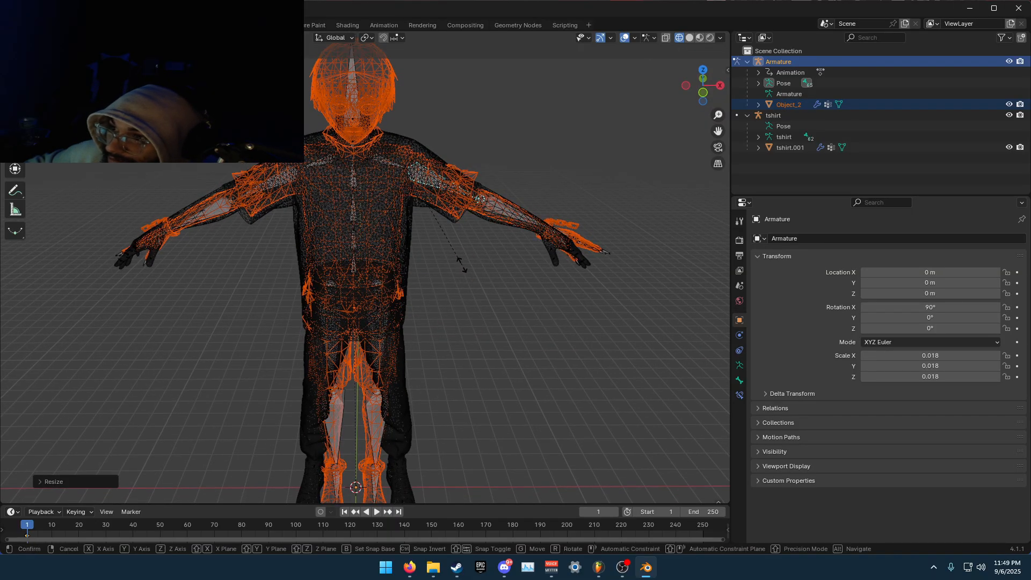
{"action": "middle_click_drag", "start_coordinate": [553, 272], "coordinate": [462, 214]}
{"action": "key", "text": "s"}
{"action": "left_click", "coordinate": [543, 290]}
{"action": "scroll", "coordinate": [505, 303], "scroll_direction": "up", "scroll_amount": 3}
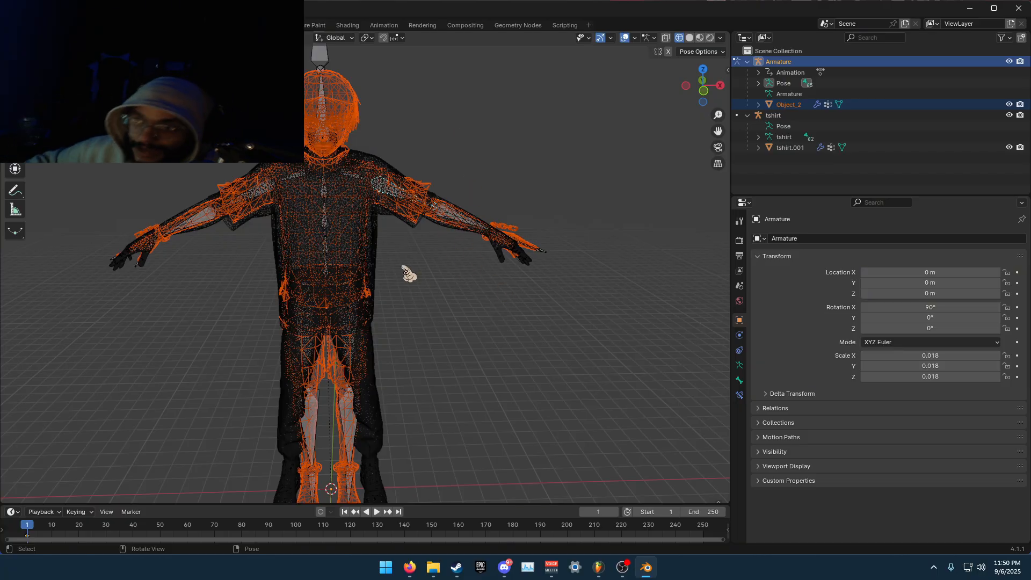
{"action": "middle_click_drag", "start_coordinate": [408, 274], "coordinate": [329, 369]}
{"action": "key", "text": "r"}
{"action": "right_click", "coordinate": [476, 248]}
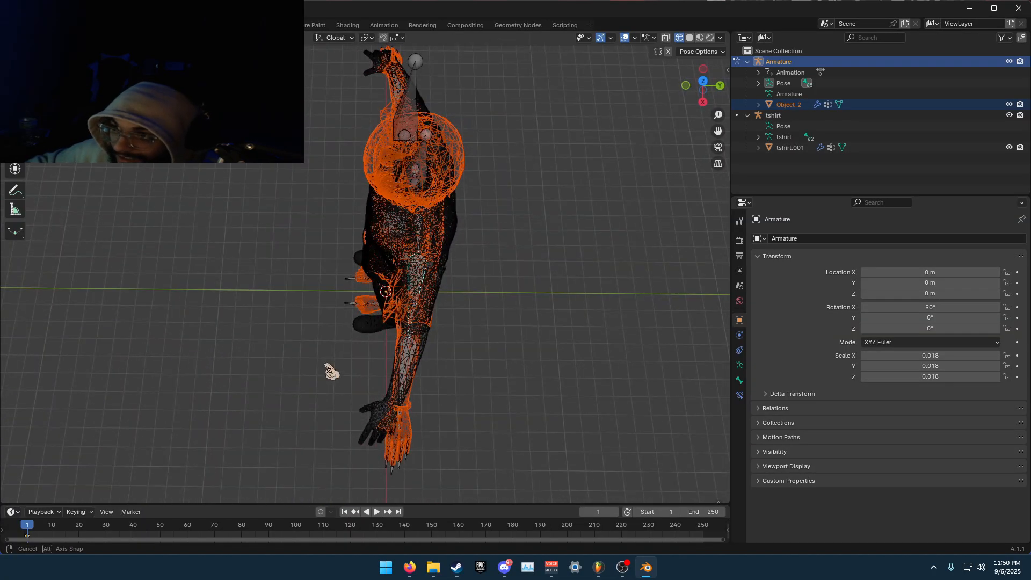
{"action": "middle_click_drag", "start_coordinate": [539, 424], "coordinate": [525, 353]}
{"action": "key", "text": "r"}
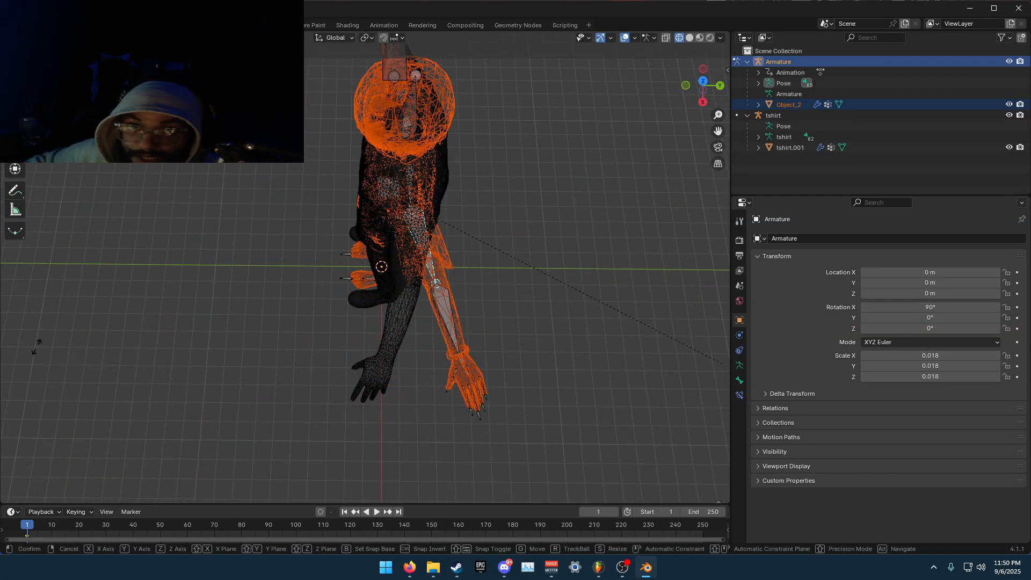
{"action": "right_click", "coordinate": [500, 316]}
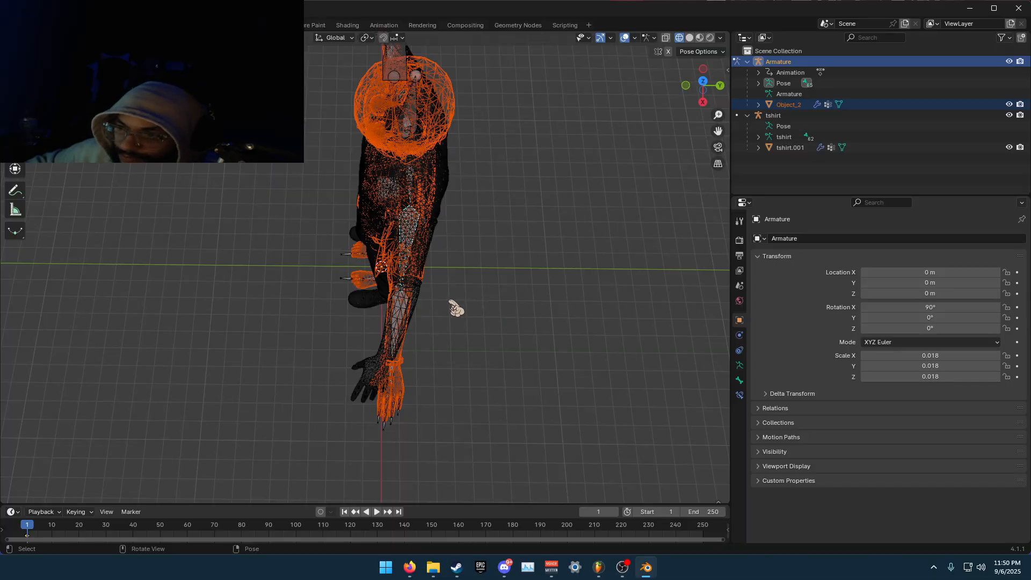
{"action": "key", "text": "r"}
{"action": "right_click", "coordinate": [449, 358]}
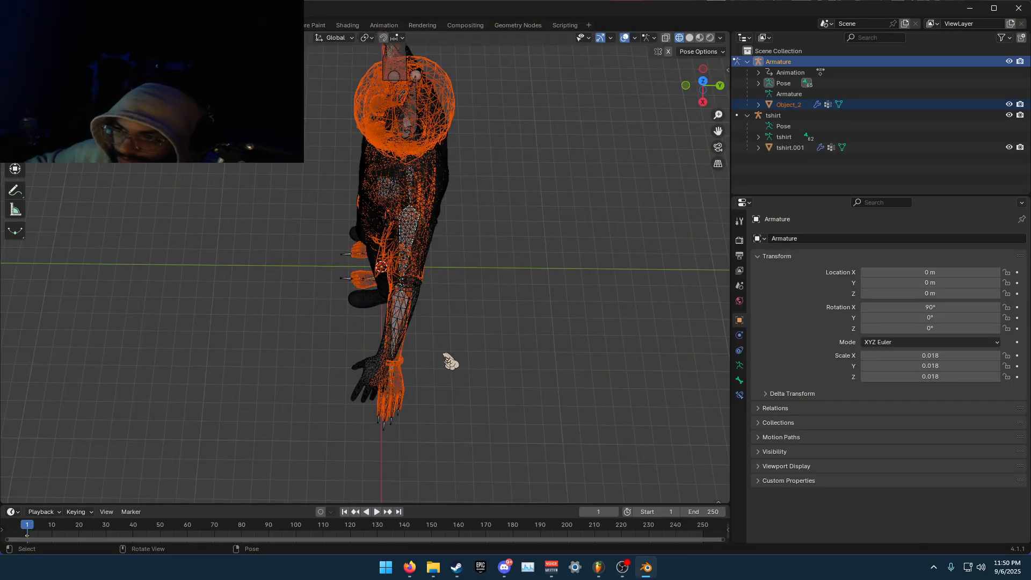
From above, rotate the left upper-arm bone backward and the forearm bone forward to follow the tshirt body's bent arm
{"action": "scroll", "coordinate": [446, 355], "scroll_direction": "up", "scroll_amount": 2}
{"action": "middle_click_drag", "start_coordinate": [472, 352], "coordinate": [414, 373], "text": "shift"}
{"action": "key", "text": "r"}
{"action": "left_click", "coordinate": [365, 372]}
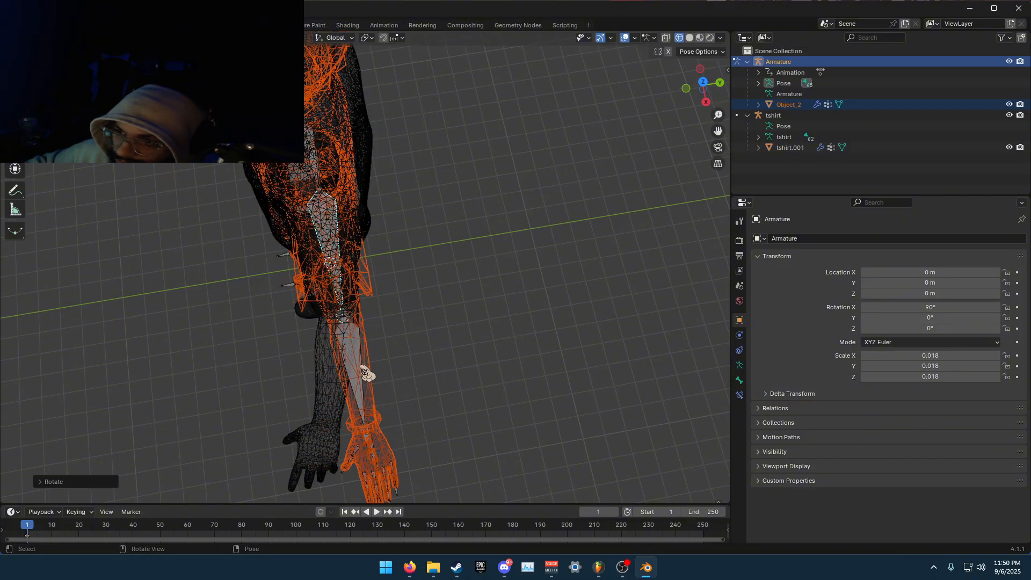
{"action": "key", "text": "r"}
{"action": "left_click", "coordinate": [471, 445]}
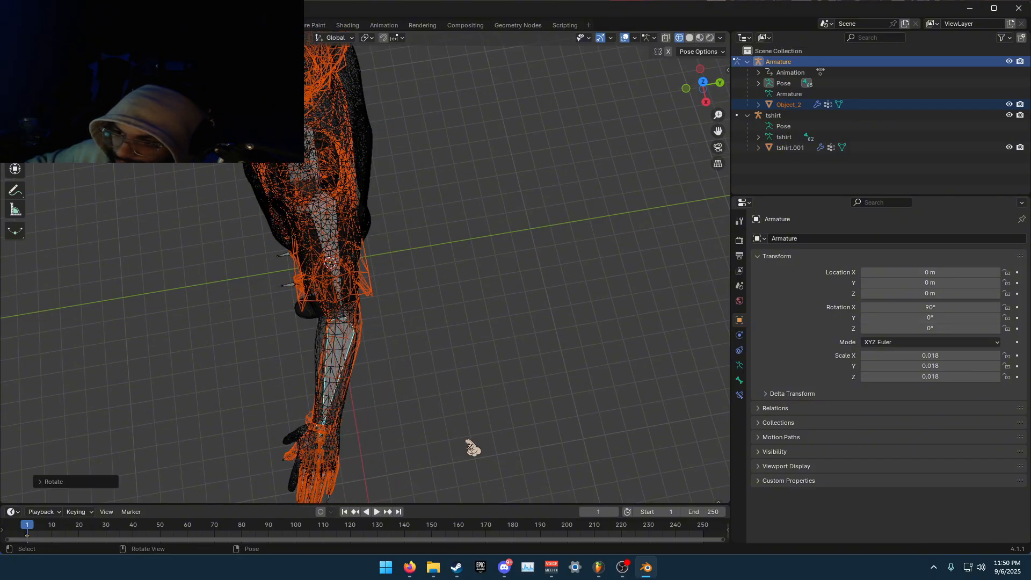
Fine-tune the rotation of the left upper-arm and forearm bones so the arm sits inside the body's arm
{"action": "middle_click_drag", "start_coordinate": [471, 446], "coordinate": [353, 293]}
{"action": "key", "text": "r"}
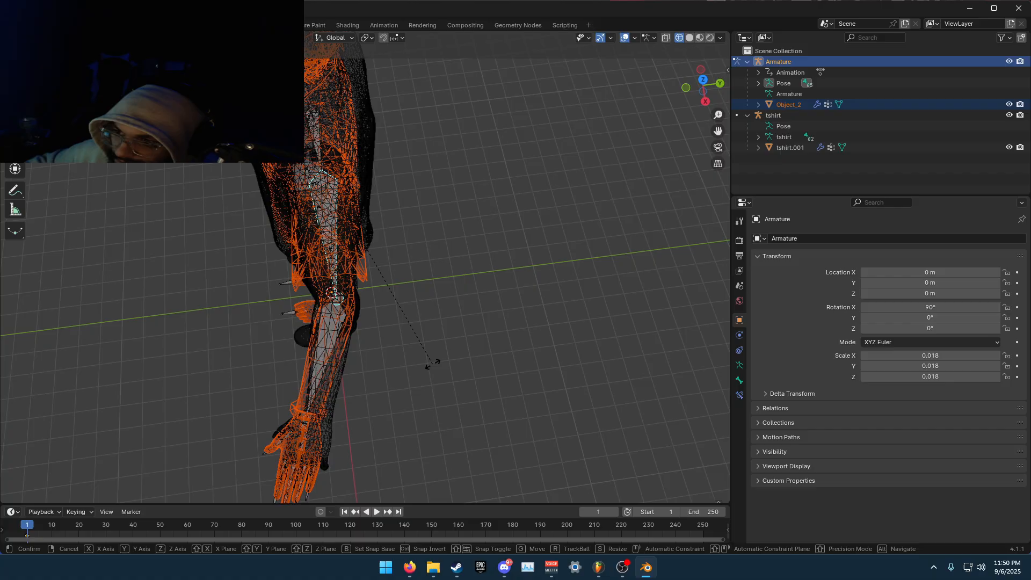
{"action": "left_click", "coordinate": [426, 364]}
{"action": "left_click", "coordinate": [322, 367]}
{"action": "key", "text": "r"}
{"action": "left_click", "coordinate": [417, 404]}
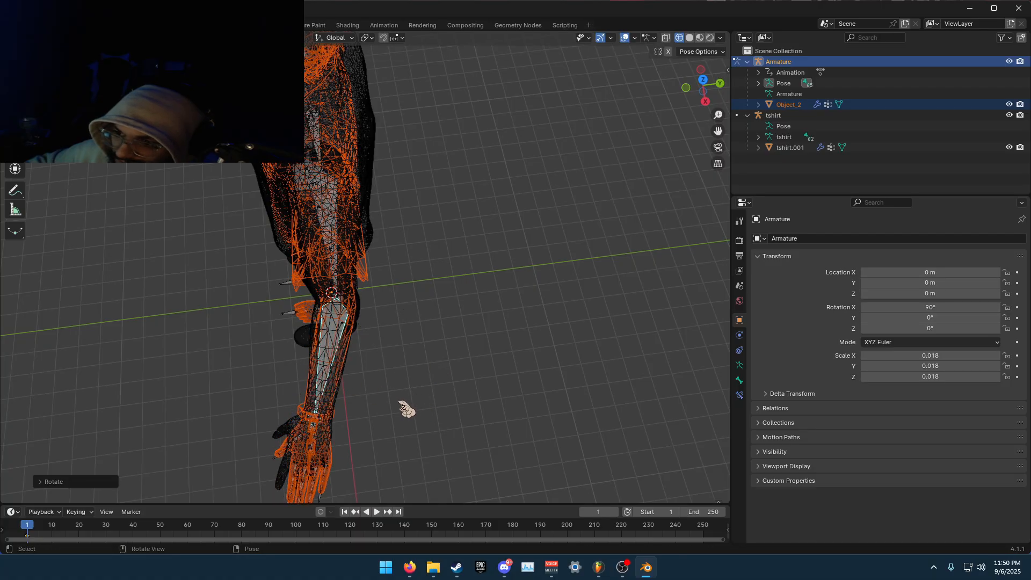
Select the left upper-arm bone and scale it down slightly to bring the hand closer to the body's hand
{"action": "middle_click_drag", "start_coordinate": [403, 409], "coordinate": [512, 441]}
{"action": "left_click", "coordinate": [371, 386]}
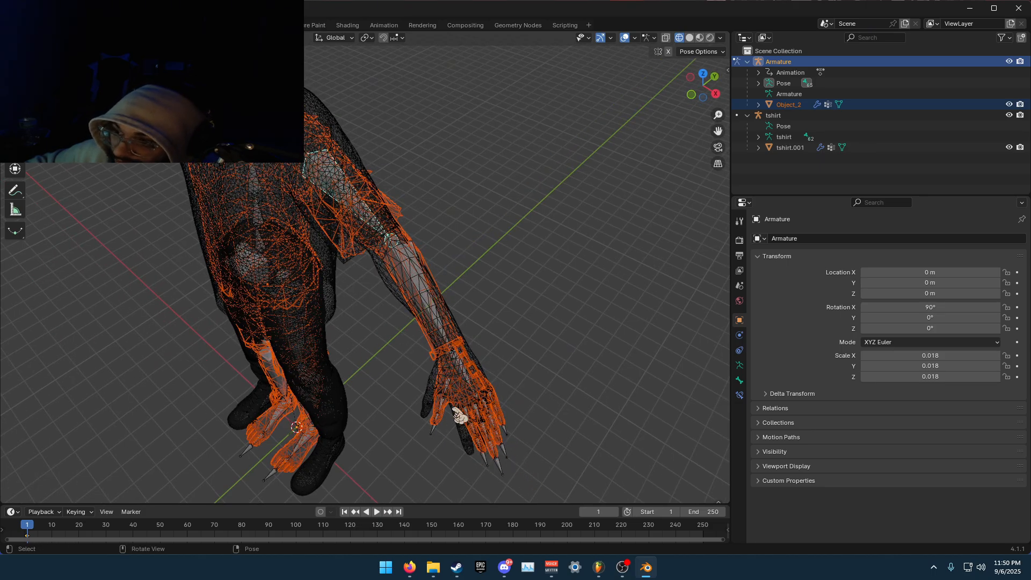
{"action": "key", "text": "r"}
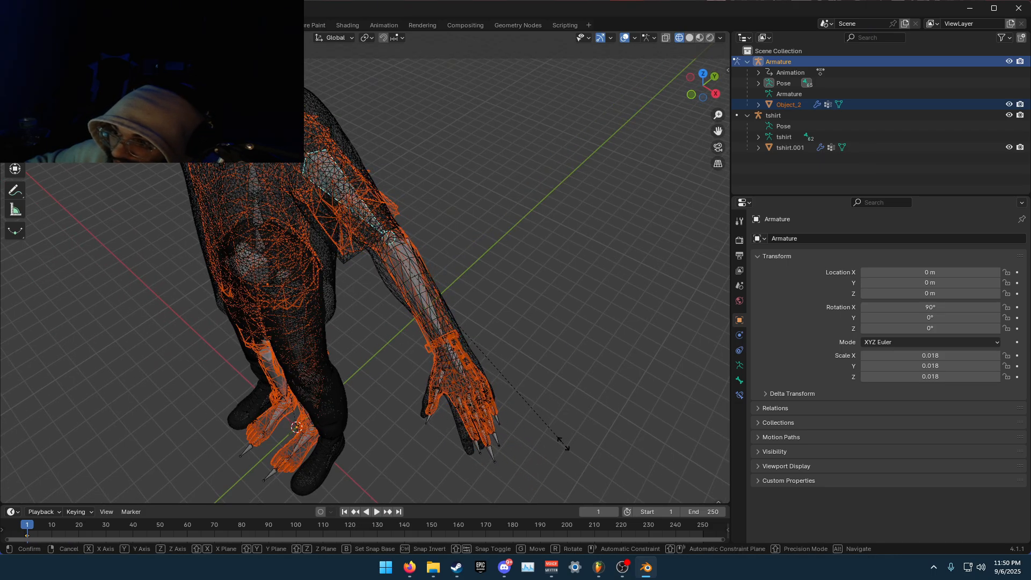
{"action": "left_click", "coordinate": [562, 443]}
{"action": "middle_click_drag", "start_coordinate": [562, 442], "coordinate": [516, 461]}
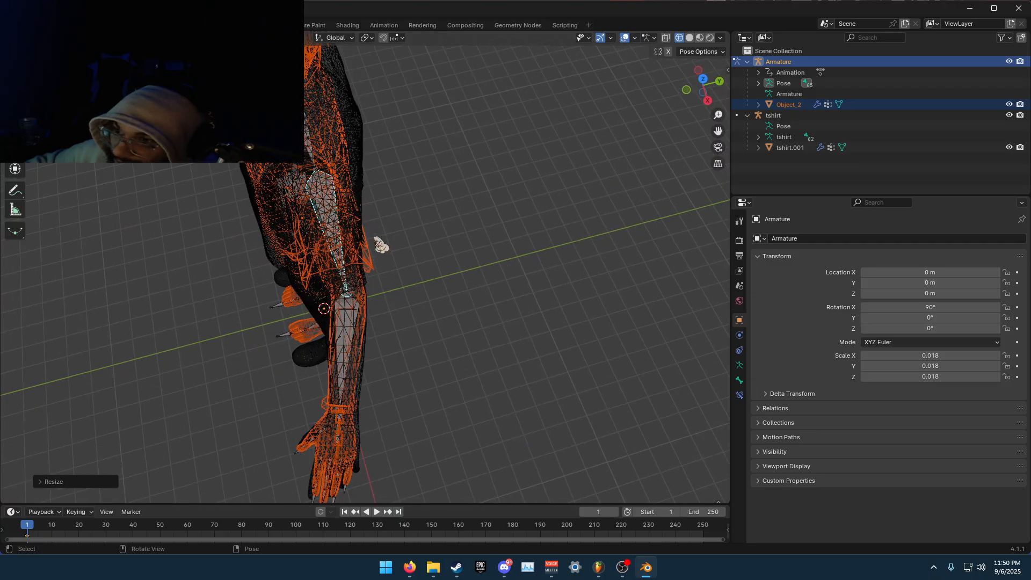
From above, rotate the left upper-arm, forearm and hand bones to line up with the tshirt body's arm and hand
{"action": "key", "text": "r"}
{"action": "left_click", "coordinate": [438, 283]}
{"action": "key", "text": "r"}
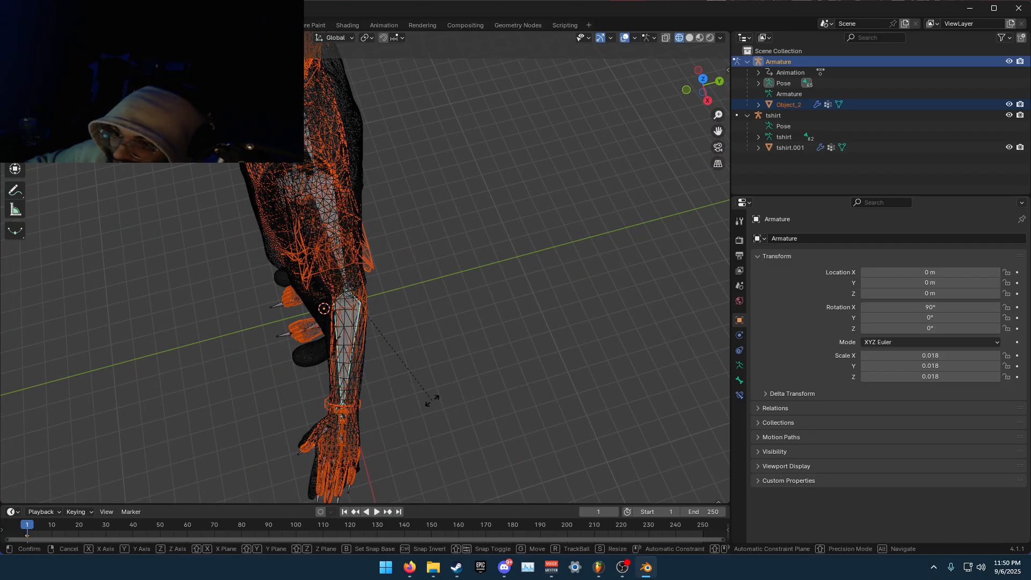
{"action": "left_click", "coordinate": [432, 402]}
{"action": "key", "text": "r"}
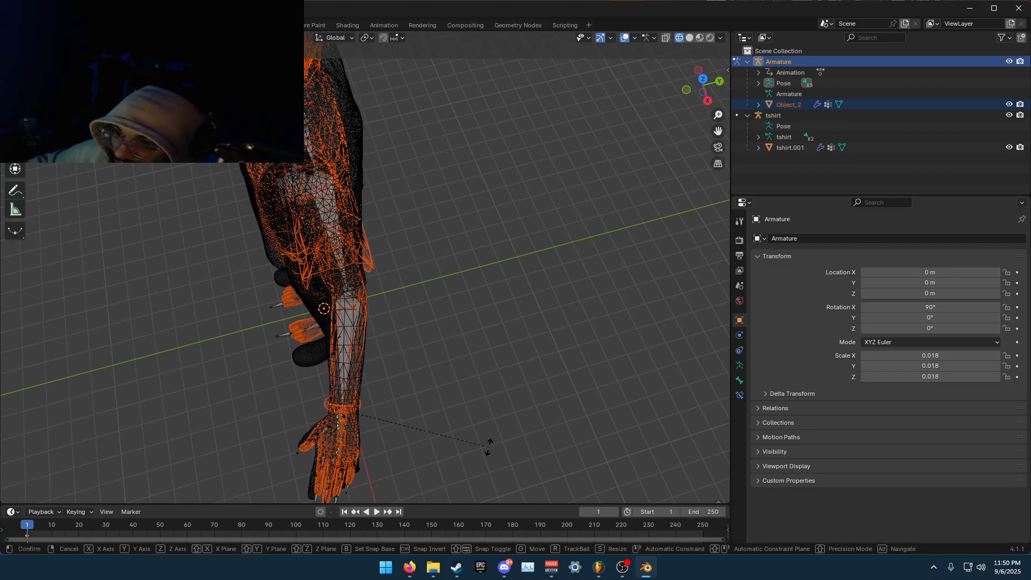
{"action": "left_click", "coordinate": [488, 446]}
Check the left arm from other angles and readjust the upper-arm bone's rotation to follow the tshirt body's arm
{"action": "middle_click_drag", "start_coordinate": [488, 446], "coordinate": [464, 347]}
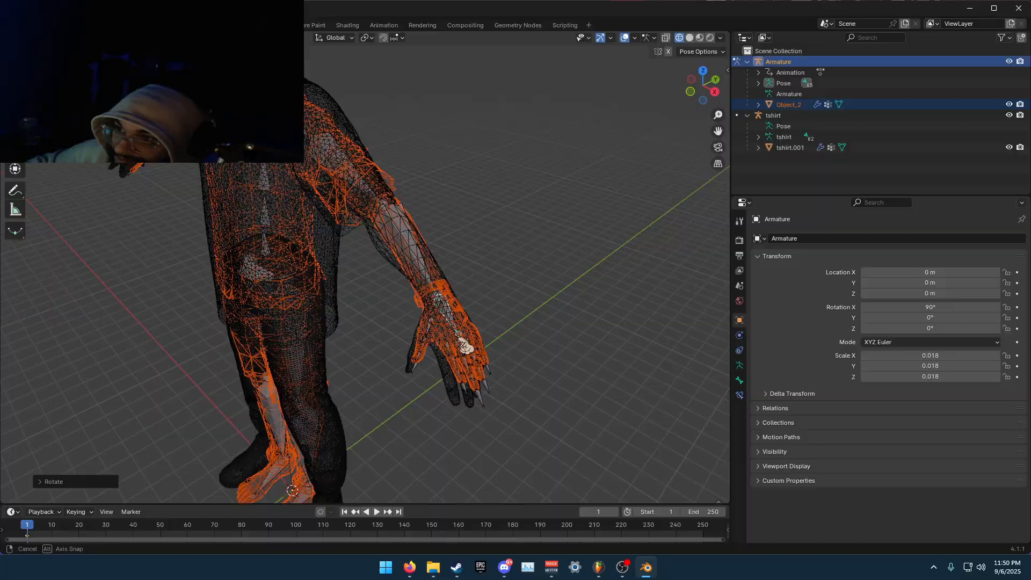
{"action": "middle_click_drag", "start_coordinate": [416, 234], "coordinate": [344, 247]}
{"action": "key", "text": "r"}
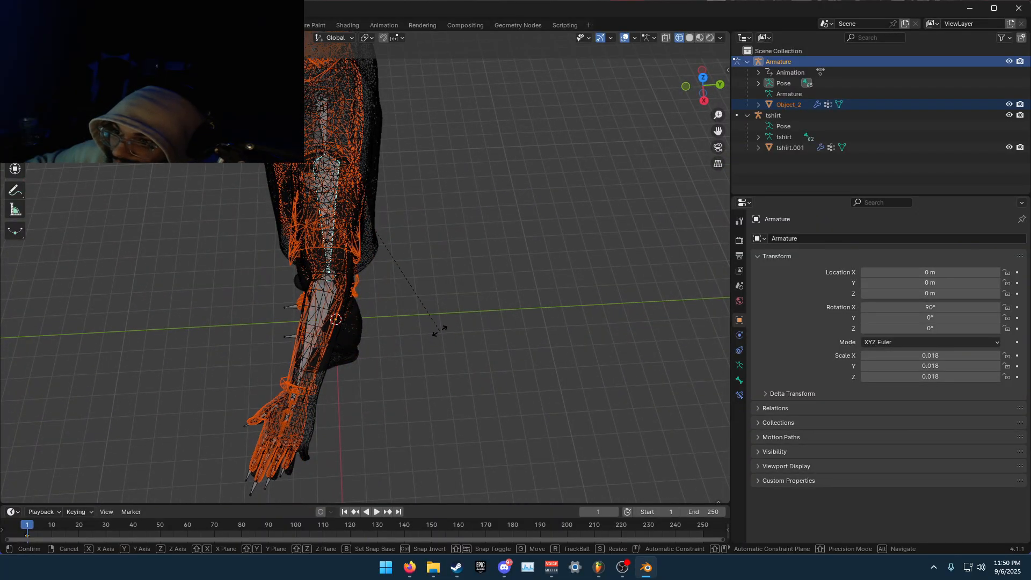
{"action": "left_click", "coordinate": [444, 331]}
Resize the character's right upper-arm bone and rotate the right arm bones toward the tshirt body's right arm
{"action": "middle_click_drag", "start_coordinate": [443, 331], "coordinate": [350, 271]}
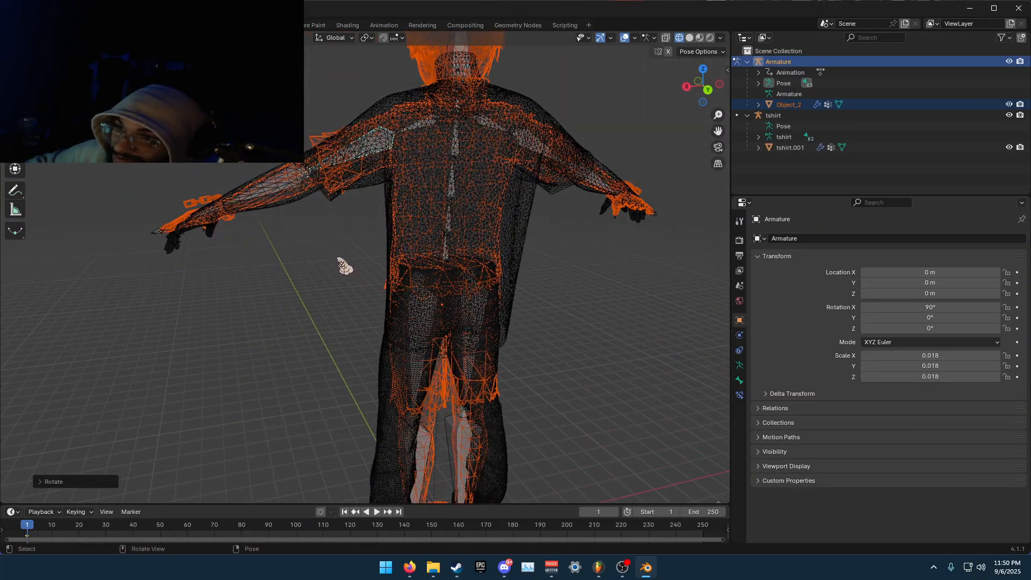
{"action": "middle_click_drag", "start_coordinate": [313, 235], "coordinate": [363, 244]}
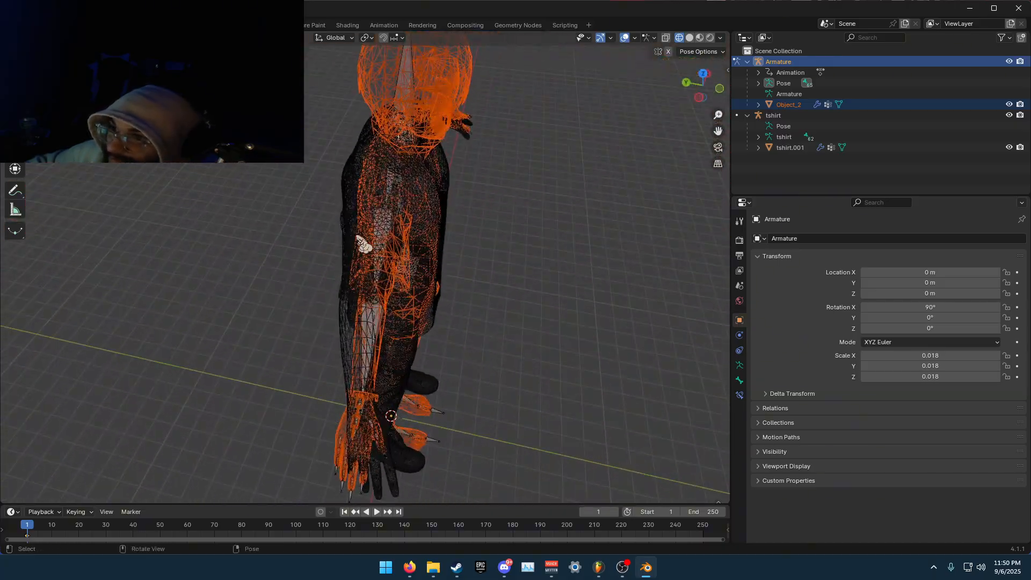
{"action": "middle_click_drag", "start_coordinate": [415, 274], "coordinate": [483, 319]}
{"action": "key", "text": "s"}
{"action": "left_click", "coordinate": [479, 317]}
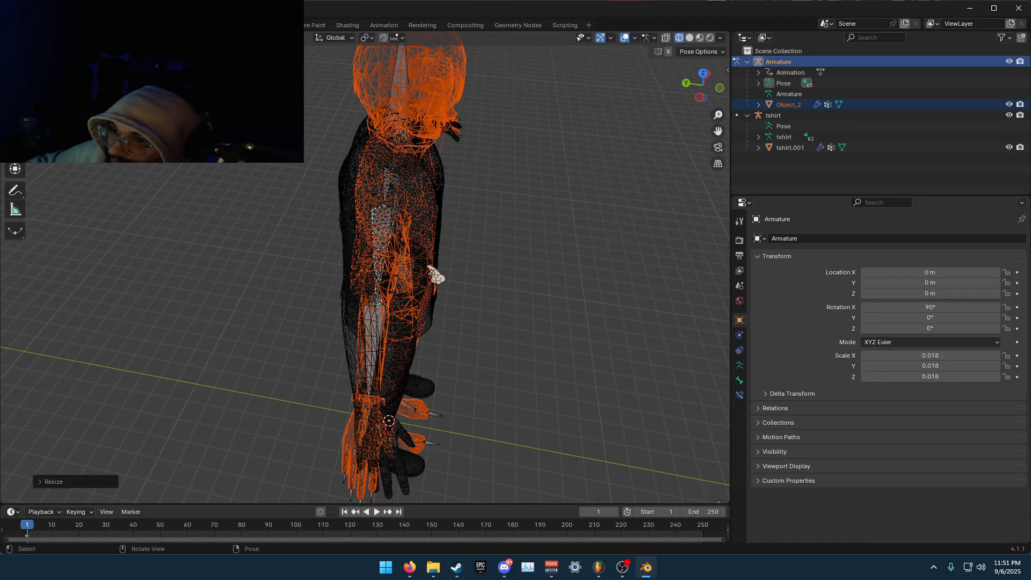
{"action": "key", "text": "r"}
{"action": "left_click", "coordinate": [489, 357]}
{"action": "middle_click_drag", "start_coordinate": [488, 356], "coordinate": [431, 332]}
{"action": "key", "text": "s"}
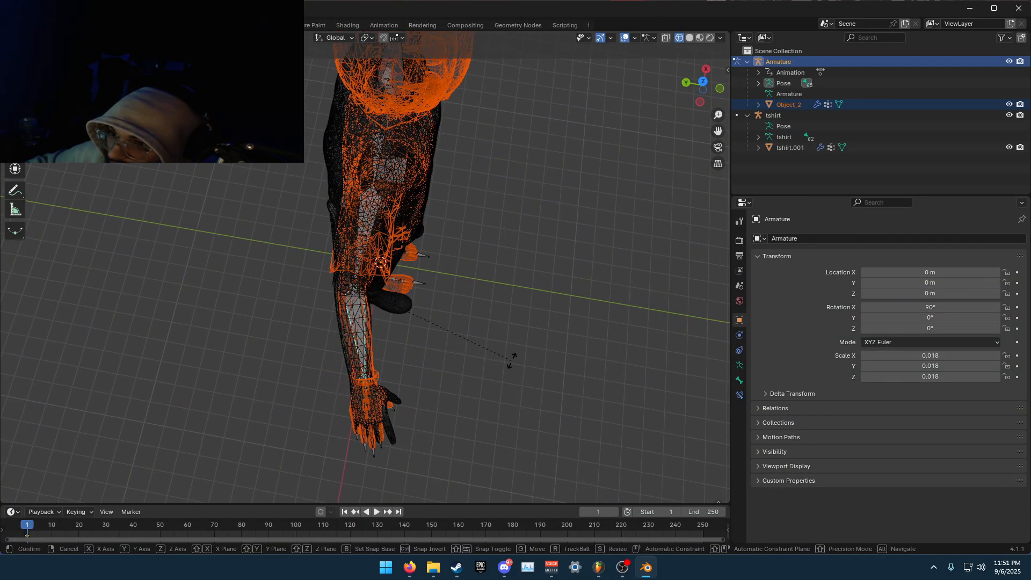
{"action": "left_click", "coordinate": [519, 367]}
Fine-tune the rotation of the right upper-arm and forearm bones, and rotate the right hand bone onto the tshirt body's hand
{"action": "key", "text": "r"}
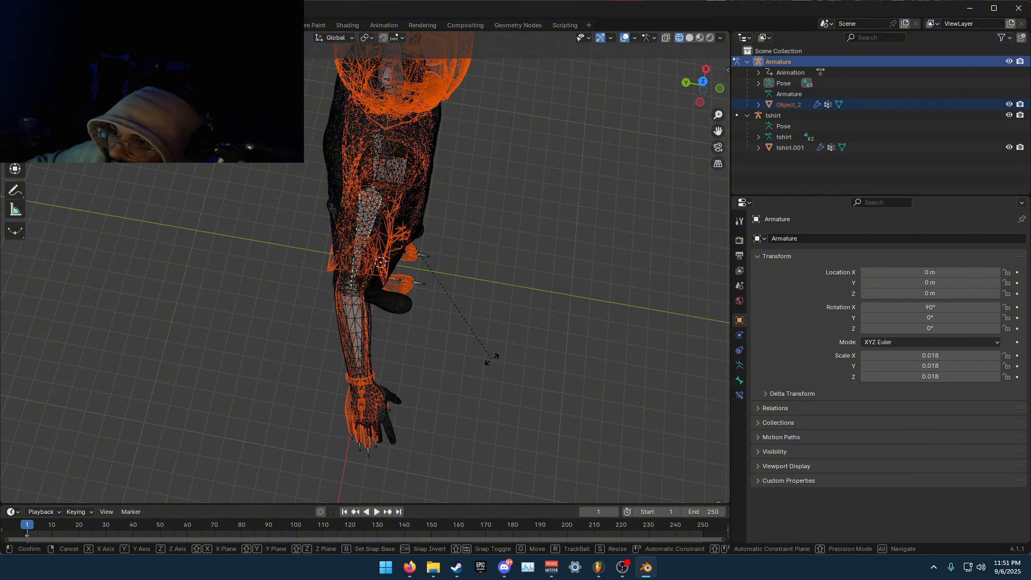
{"action": "left_click", "coordinate": [480, 364]}
{"action": "left_click", "coordinate": [365, 348]}
{"action": "key", "text": "r"}
{"action": "left_click", "coordinate": [478, 370]}
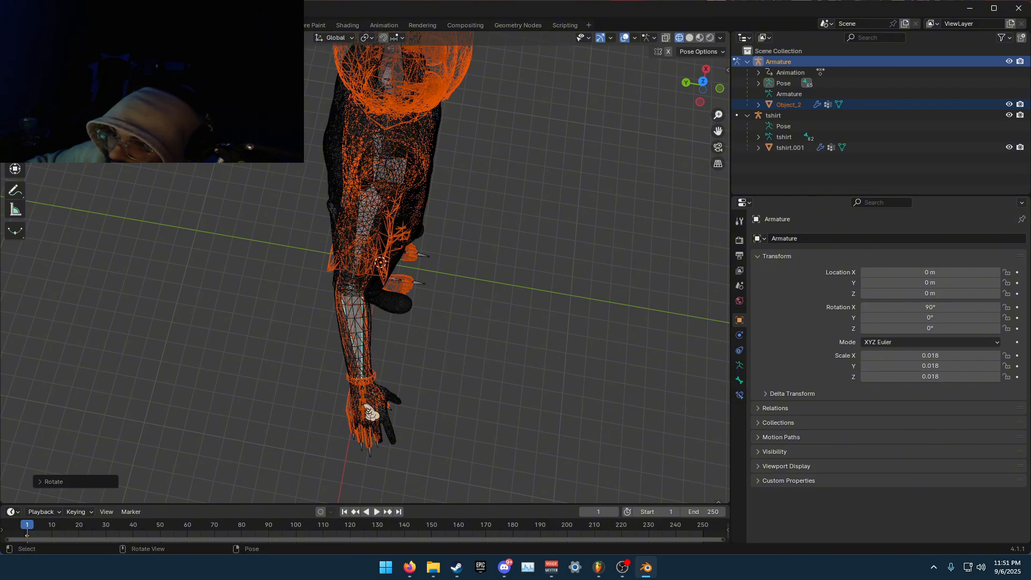
{"action": "key", "text": "r"}
{"action": "left_click", "coordinate": [563, 389]}
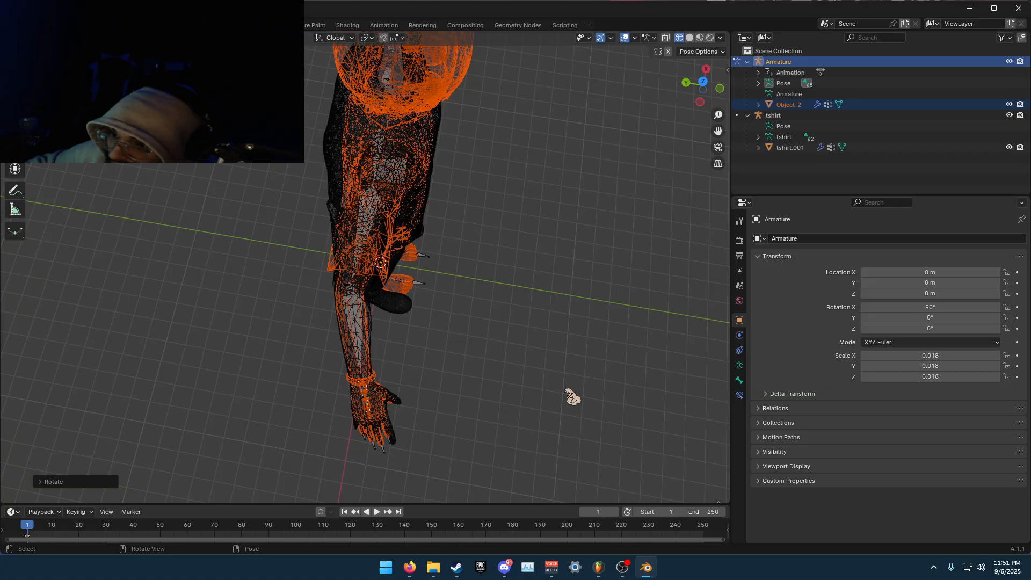
From the front, rotate both thigh bones outward so the character's legs sit inside the tshirt body's legs
{"action": "middle_click_drag", "start_coordinate": [568, 396], "coordinate": [469, 278]}
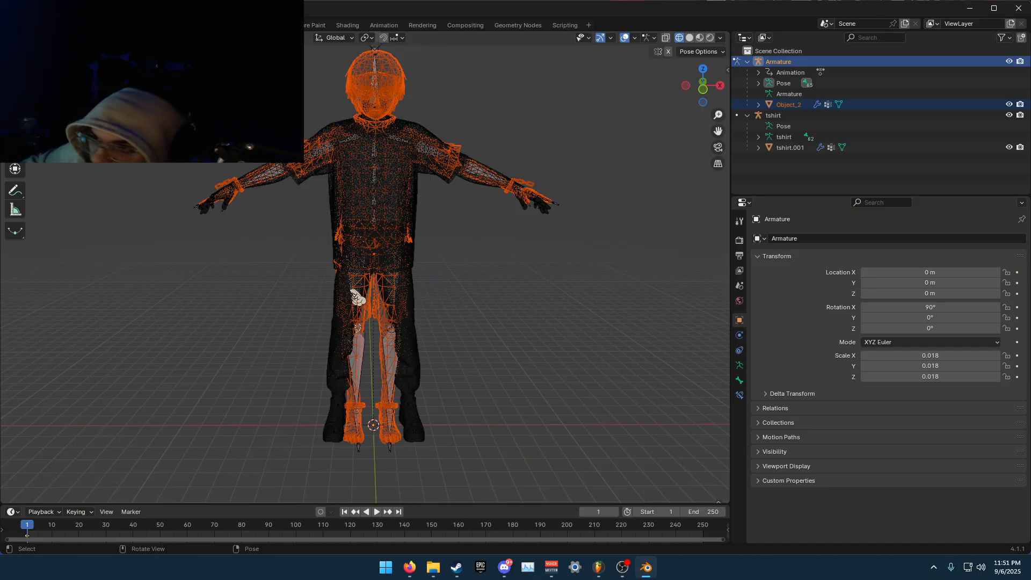
{"action": "key", "text": "r"}
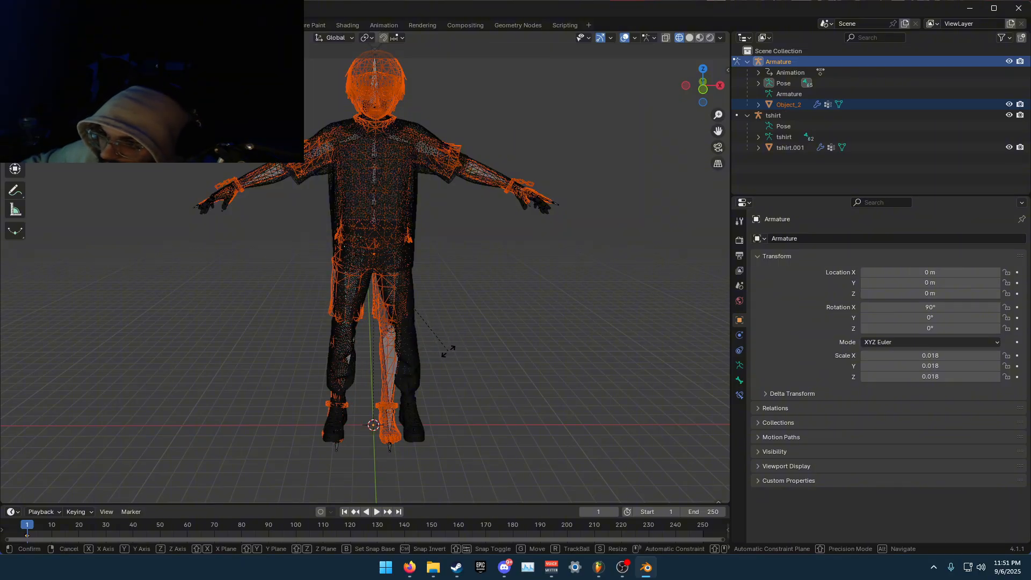
{"action": "left_click", "coordinate": [655, 374]}
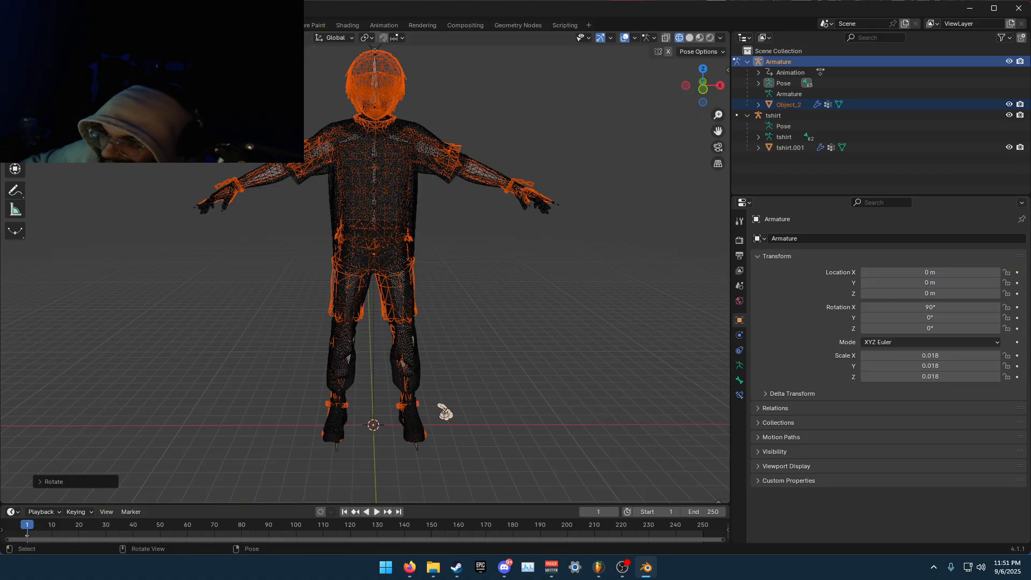
Rotate the base bone of the left index finger and move it over the tshirt body's index finger
{"action": "middle_click_drag", "start_coordinate": [476, 362], "coordinate": [401, 366]}
{"action": "middle_click_drag", "start_coordinate": [476, 400], "coordinate": [435, 294], "text": "shift"}
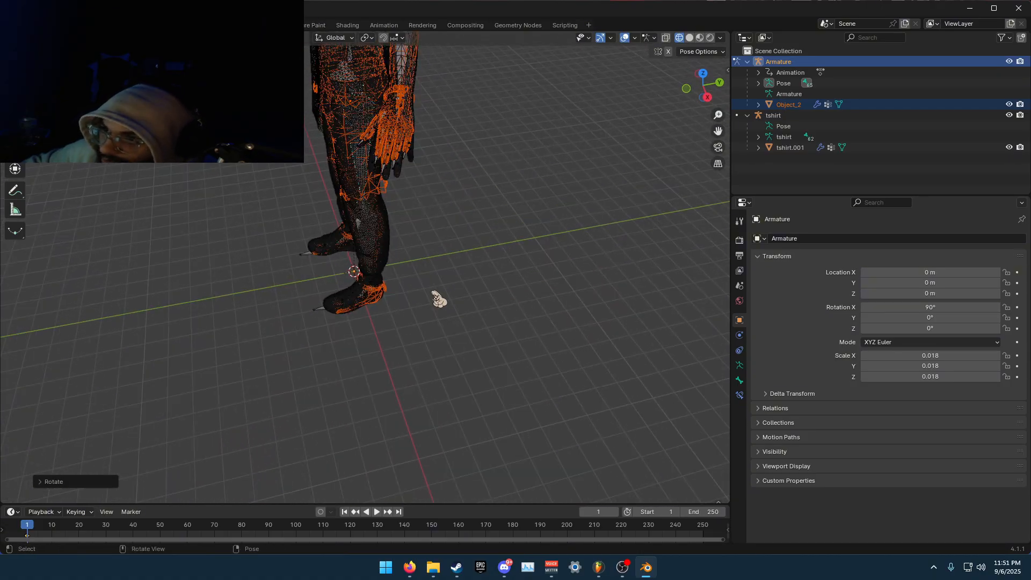
{"action": "scroll", "coordinate": [435, 293], "scroll_direction": "up", "scroll_amount": 4}
{"action": "middle_click_drag", "start_coordinate": [442, 197], "coordinate": [424, 346], "text": "shift"}
{"action": "scroll", "coordinate": [406, 365], "scroll_direction": "down", "scroll_amount": 2}
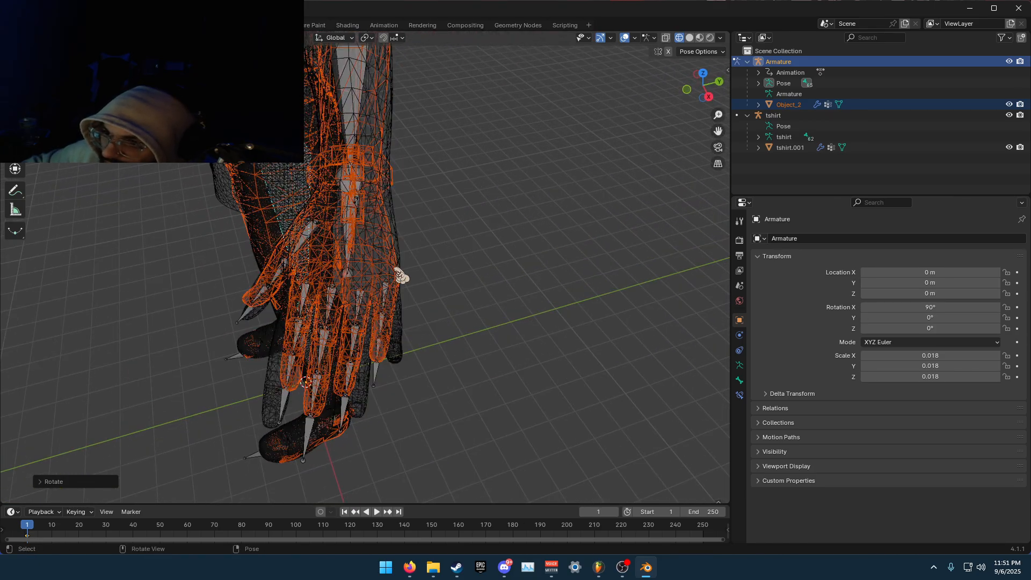
{"action": "right_click", "coordinate": [318, 337]}
{"action": "middle_click_drag", "start_coordinate": [403, 353], "coordinate": [404, 278]}
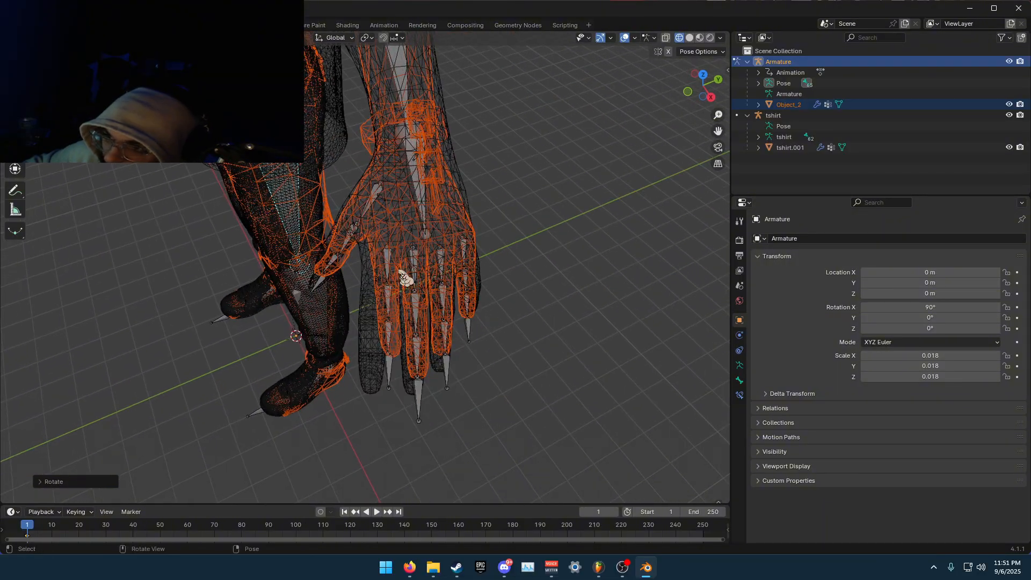
{"action": "key", "text": "r"}
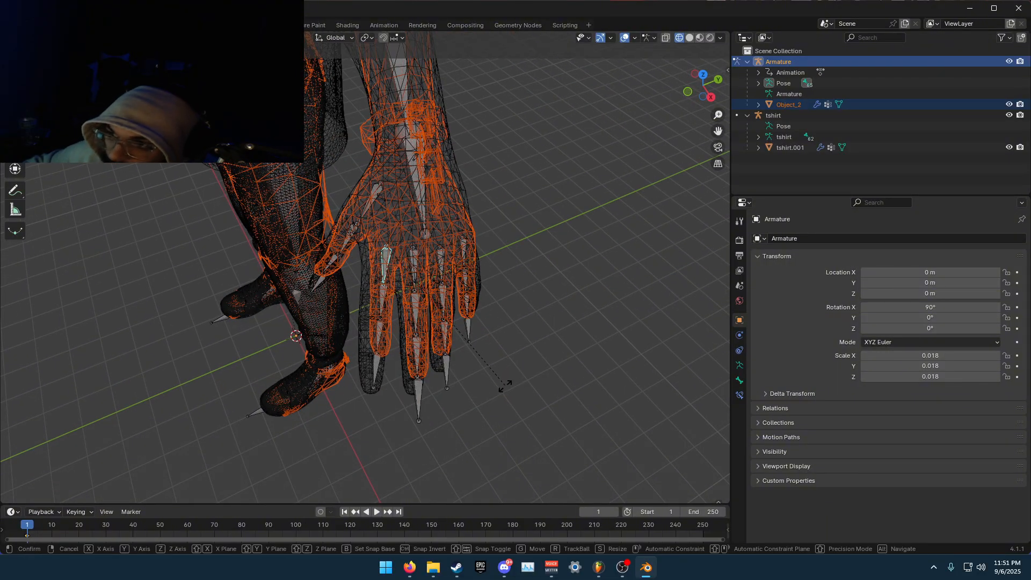
{"action": "left_click", "coordinate": [498, 392]}
{"action": "key", "text": "g"}
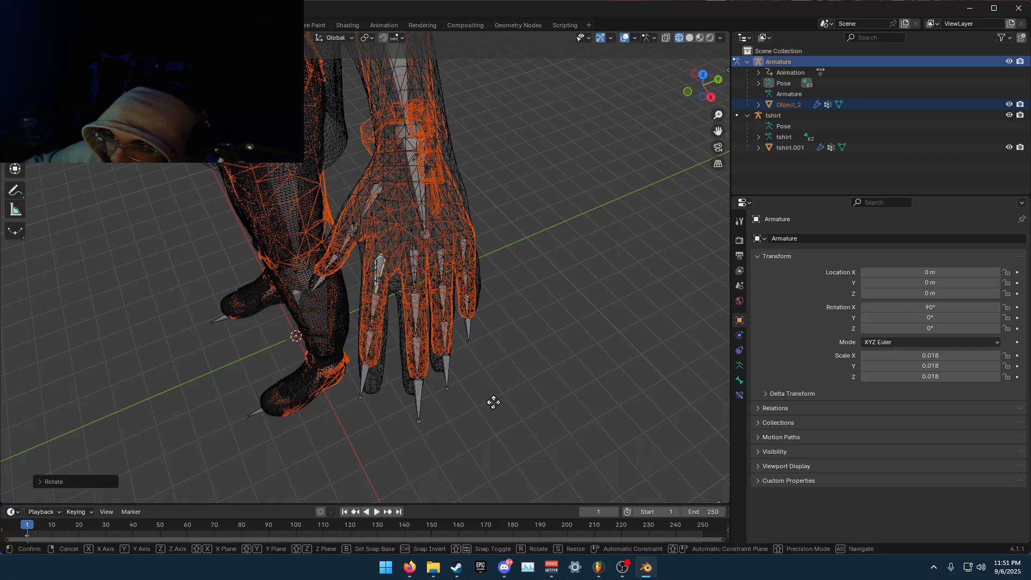
{"action": "left_click", "coordinate": [495, 407]}
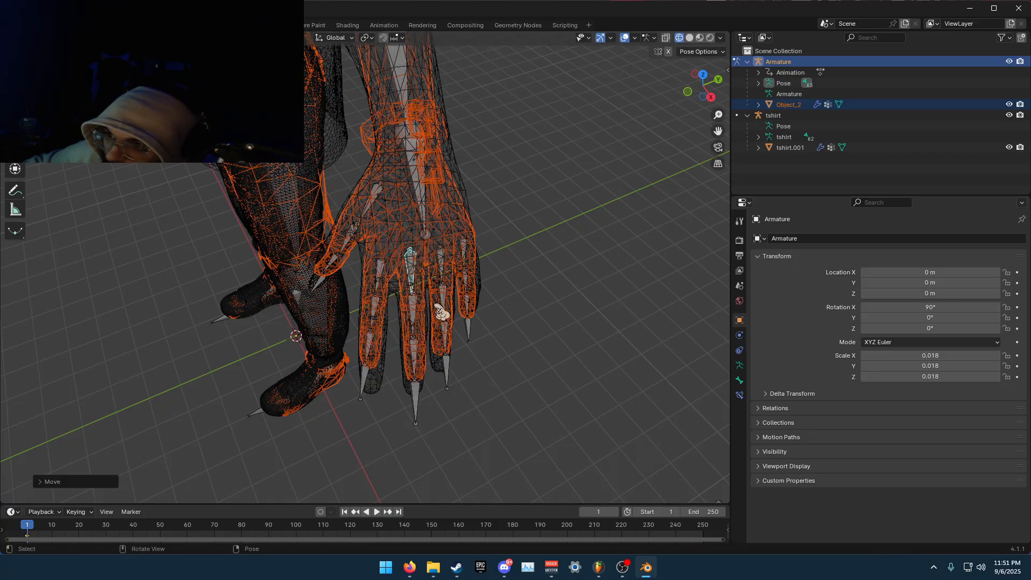
Rotate the left ring finger's base bone outward and adjust the finger position to match the tshirt body's hand
{"action": "mouse_move", "coordinate": [528, 347]}
{"action": "middle_mouse_down"}
{"action": "mouse_move", "coordinate": [527, 357]}
{"action": "mouse_move", "coordinate": [511, 348]}
{"action": "middle_mouse_up"}
{"action": "key", "text": "r"}
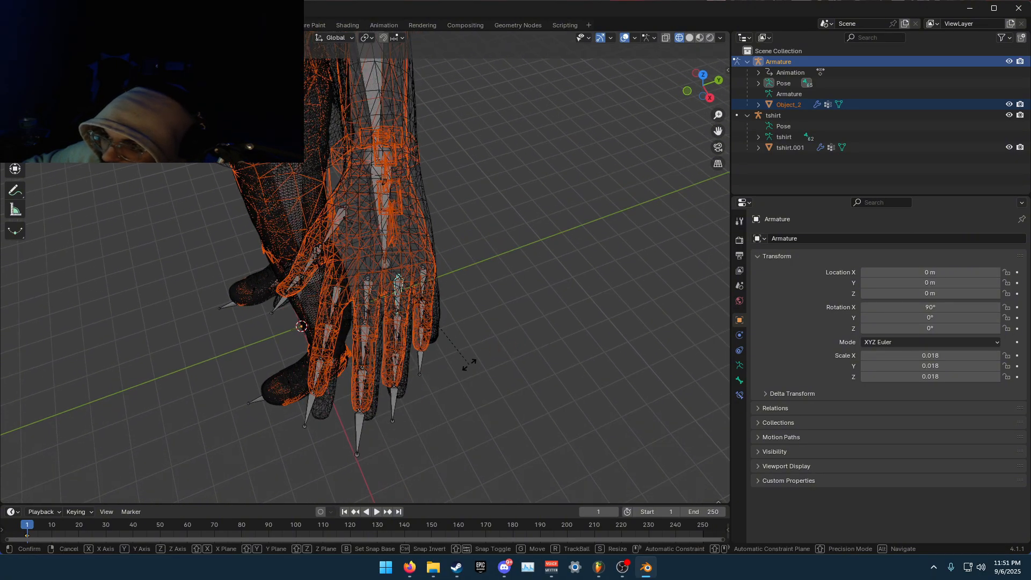
{"action": "left_click", "coordinate": [486, 369]}
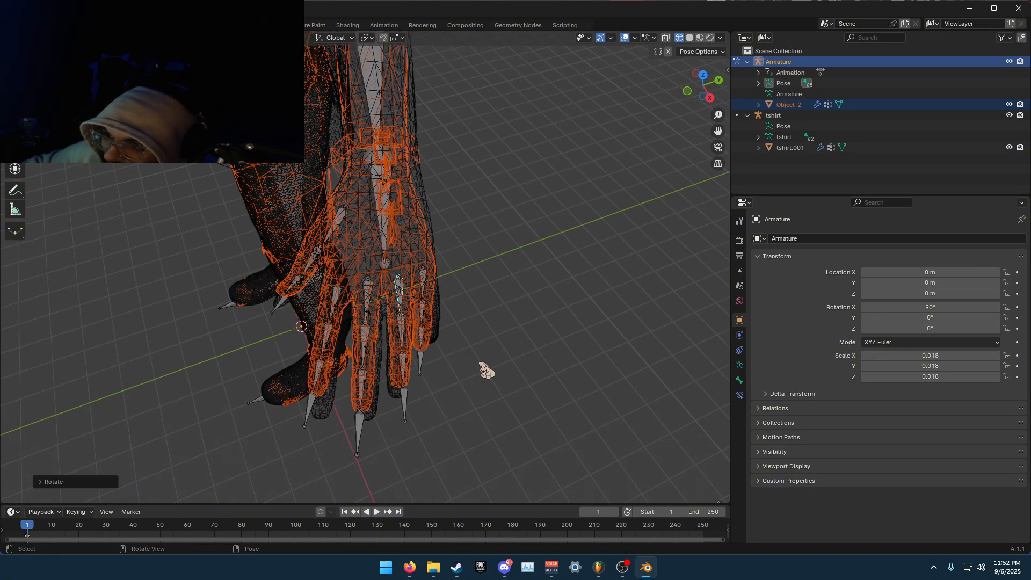
{"action": "key", "text": "g"}
{"action": "left_click", "coordinate": [533, 353]}
From behind, rotate the left pinky's bones downward to follow the tshirt body's bent pinky
{"action": "middle_click_drag", "start_coordinate": [533, 354], "coordinate": [387, 306]}
{"action": "middle_click_drag", "start_coordinate": [365, 188], "coordinate": [464, 362], "text": "shift"}
{"action": "scroll", "coordinate": [379, 290], "scroll_direction": "up", "scroll_amount": 1}
{"action": "scroll", "coordinate": [378, 290], "scroll_direction": "up", "scroll_amount": 4}
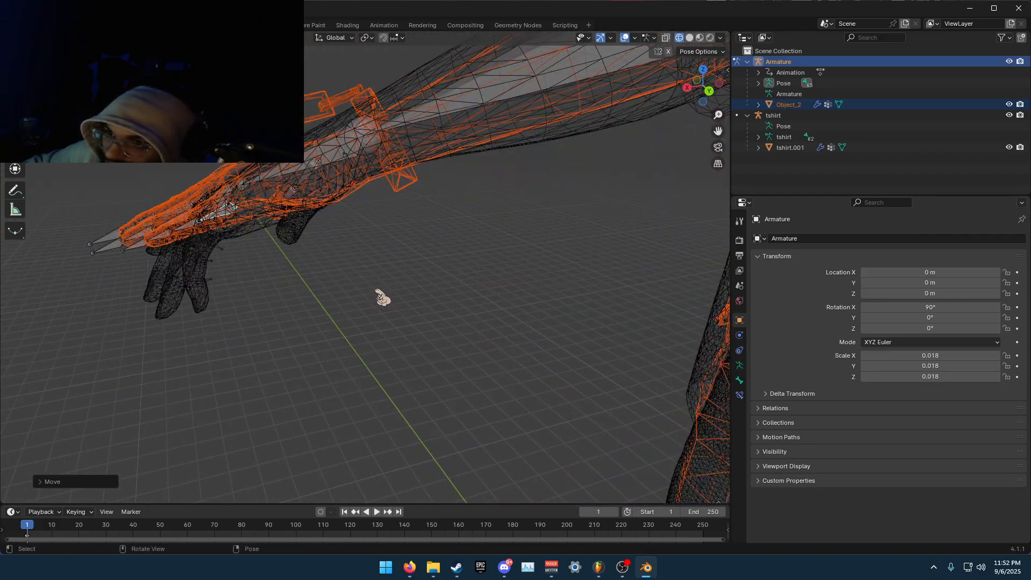
{"action": "middle_click_drag", "start_coordinate": [342, 289], "coordinate": [400, 325], "text": "shift"}
{"action": "scroll", "coordinate": [459, 328], "scroll_direction": "up", "scroll_amount": 3}
{"action": "key", "text": "r"}
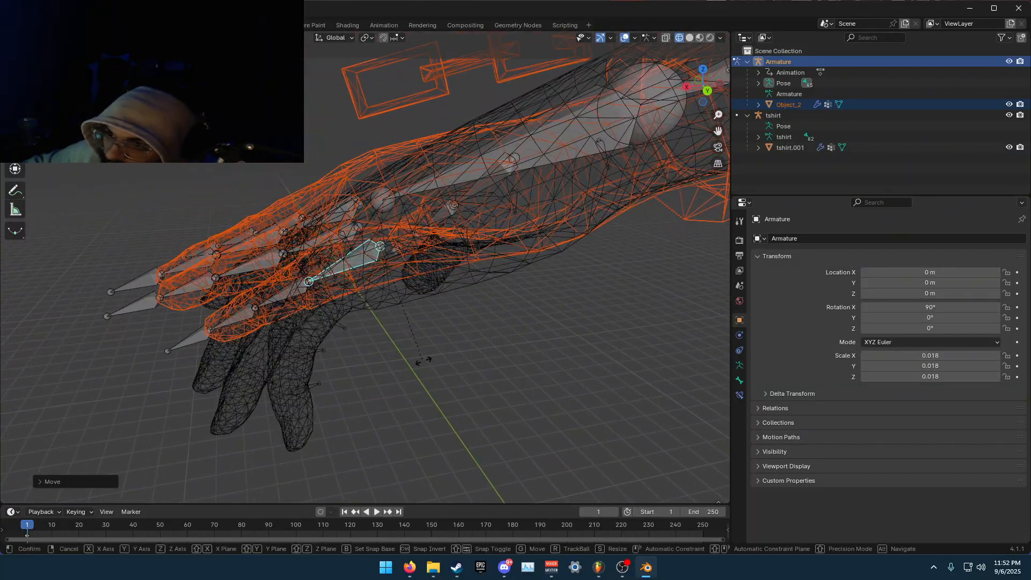
{"action": "left_click", "coordinate": [452, 396]}
{"action": "left_click", "coordinate": [320, 398]}
{"action": "key", "text": "r"}
{"action": "left_click", "coordinate": [434, 417]}
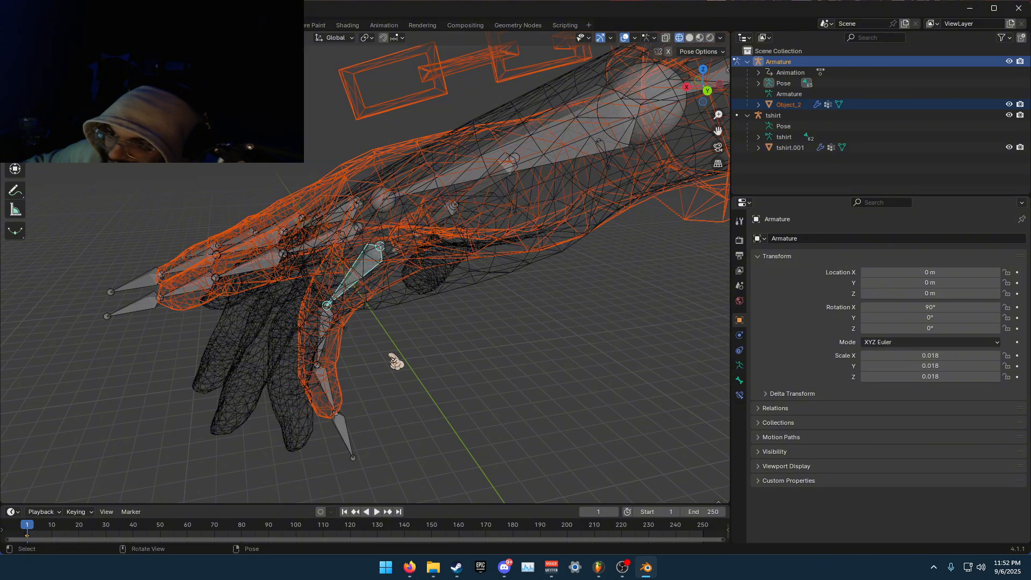
Scale up and move the left pinky's base bone into the tshirt body's pinky, and adjust the middle bone's rotation
{"action": "key", "text": "s"}
{"action": "left_click", "coordinate": [418, 382]}
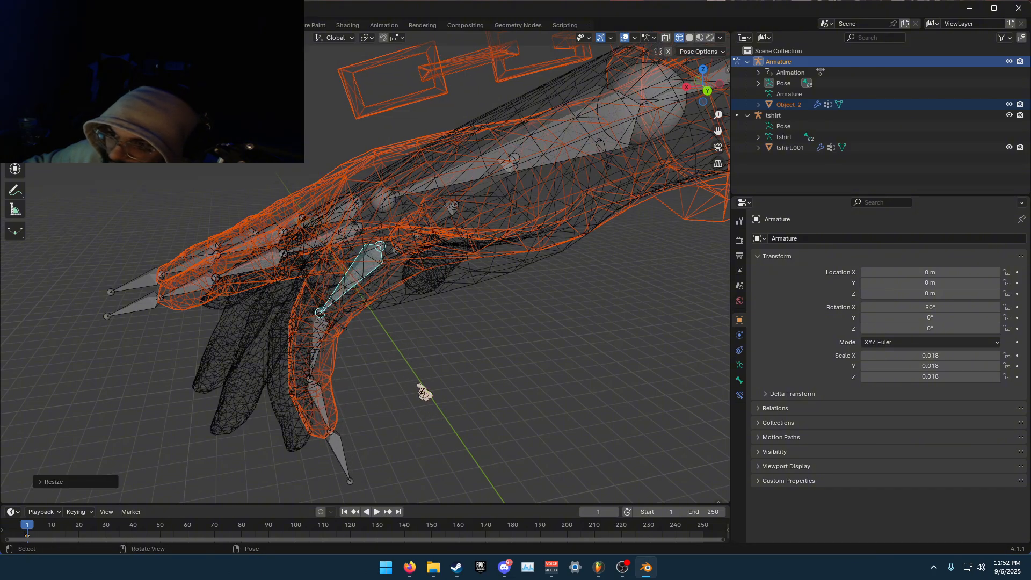
{"action": "key", "text": "s"}
{"action": "left_click", "coordinate": [408, 401]}
{"action": "key", "text": "g"}
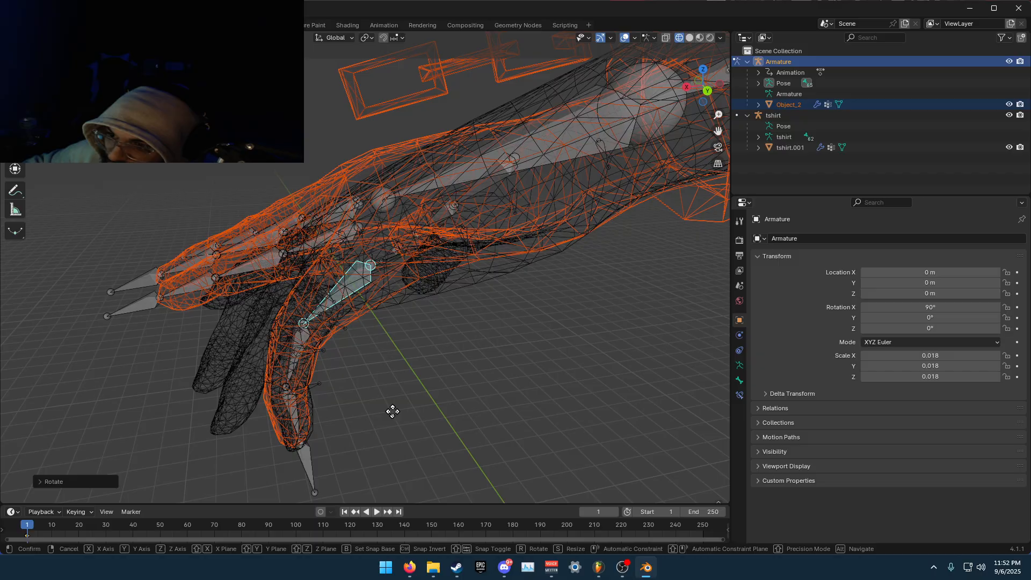
{"action": "right_click", "coordinate": [394, 414]}
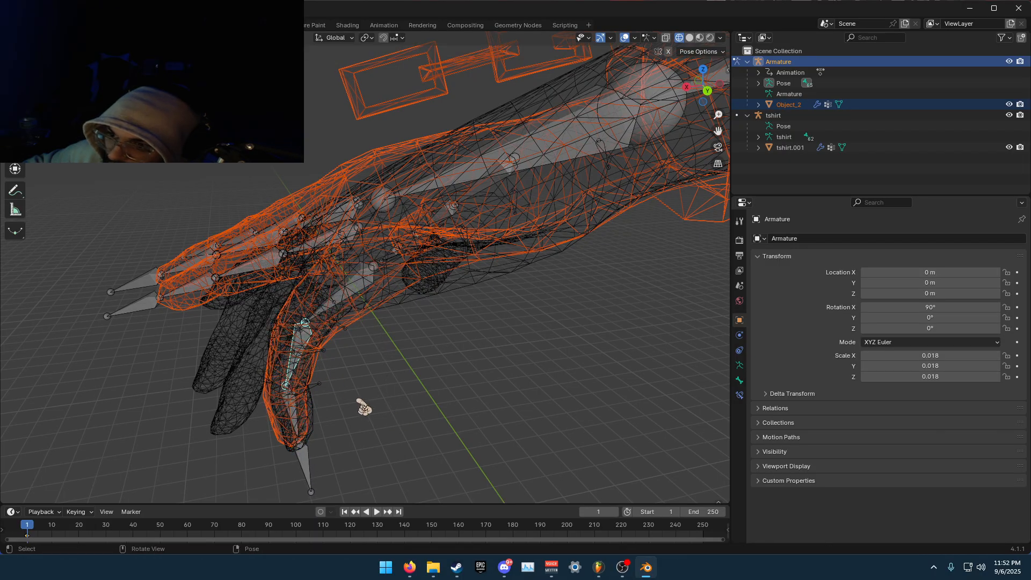
{"action": "key", "text": "r"}
{"action": "left_click", "coordinate": [433, 424]}
Facing the end of the arm, move and rotate the left pinky's base bone to center the finger in the tshirt body's pinky
{"action": "middle_click_drag", "start_coordinate": [433, 424], "coordinate": [486, 346]}
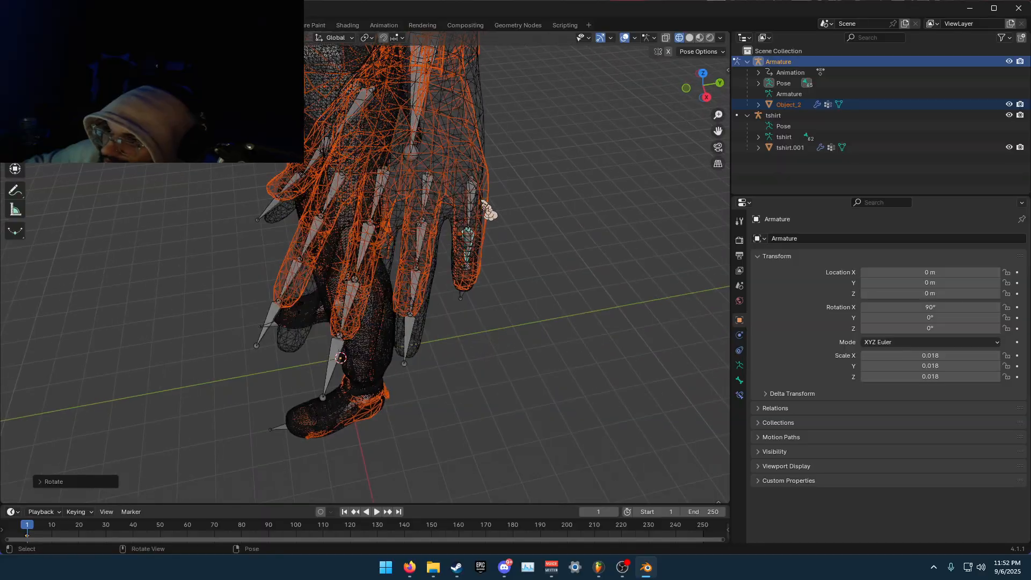
{"action": "key", "text": "g"}
{"action": "left_click", "coordinate": [559, 264]}
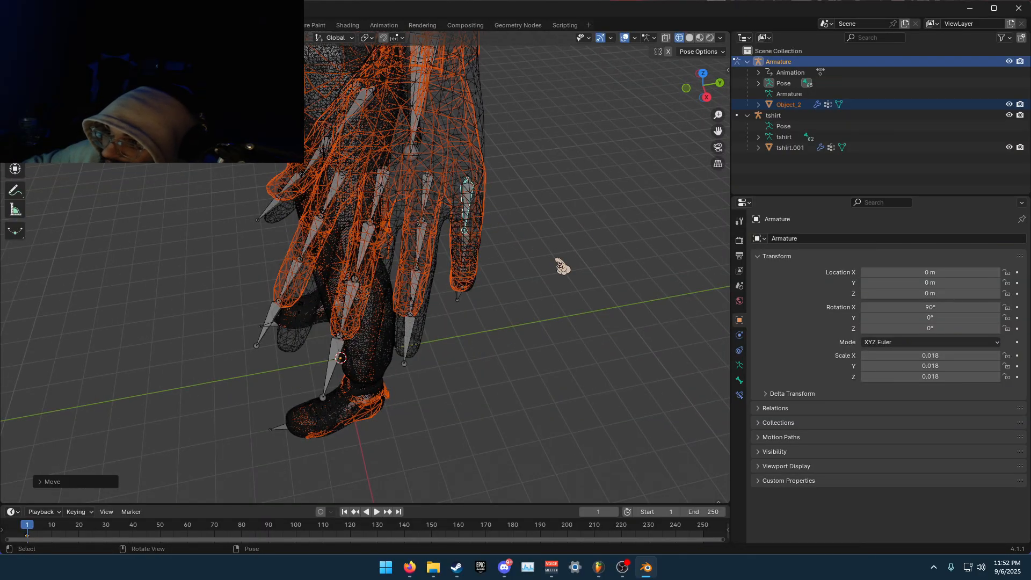
{"action": "key", "text": "r"}
{"action": "left_click", "coordinate": [560, 260]}
From above the hand, refine the left pinky's rotation and position over the tshirt body's pinky
{"action": "middle_click_drag", "start_coordinate": [519, 296], "coordinate": [427, 346]}
{"action": "key", "text": "r"}
{"action": "left_click", "coordinate": [393, 263]}
{"action": "key", "text": "r"}
{"action": "left_click", "coordinate": [183, 244]}
{"action": "key", "text": "g"}
{"action": "left_click", "coordinate": [319, 301]}
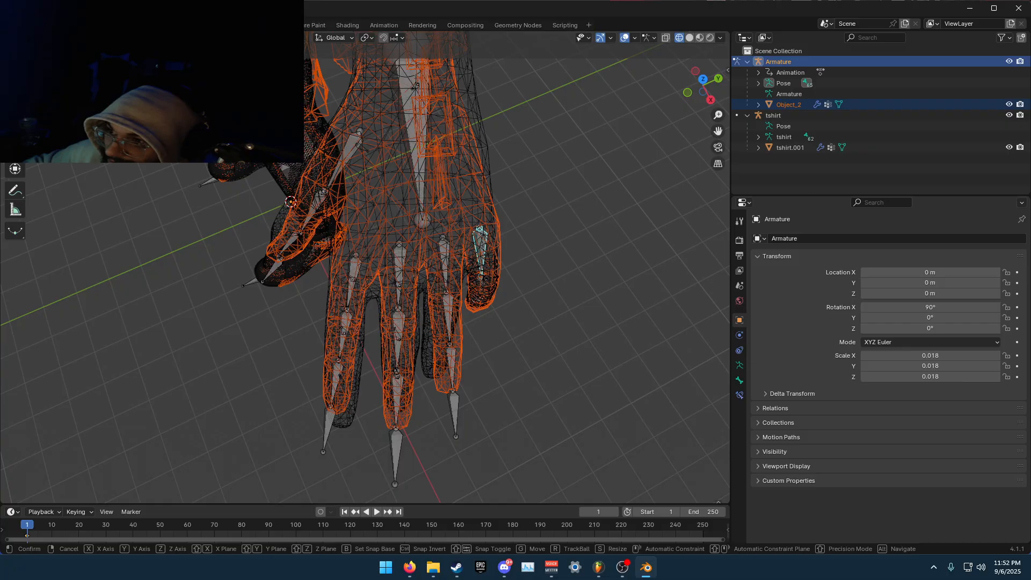
From behind, rotate the left pinky's middle bone so its bend follows the tshirt body's pinky
{"action": "middle_click_drag", "start_coordinate": [451, 290], "coordinate": [302, 211]}
{"action": "key", "text": "r"}
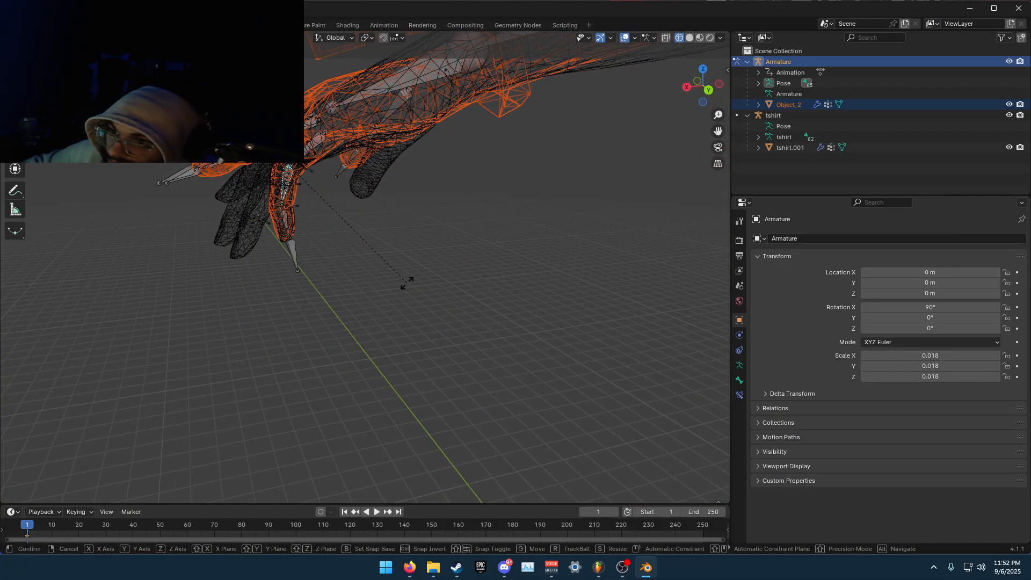
{"action": "left_click", "coordinate": [341, 260]}
{"action": "middle_click_drag", "start_coordinate": [341, 260], "coordinate": [373, 301]}
{"action": "key", "text": "r"}
{"action": "left_click", "coordinate": [376, 302]}
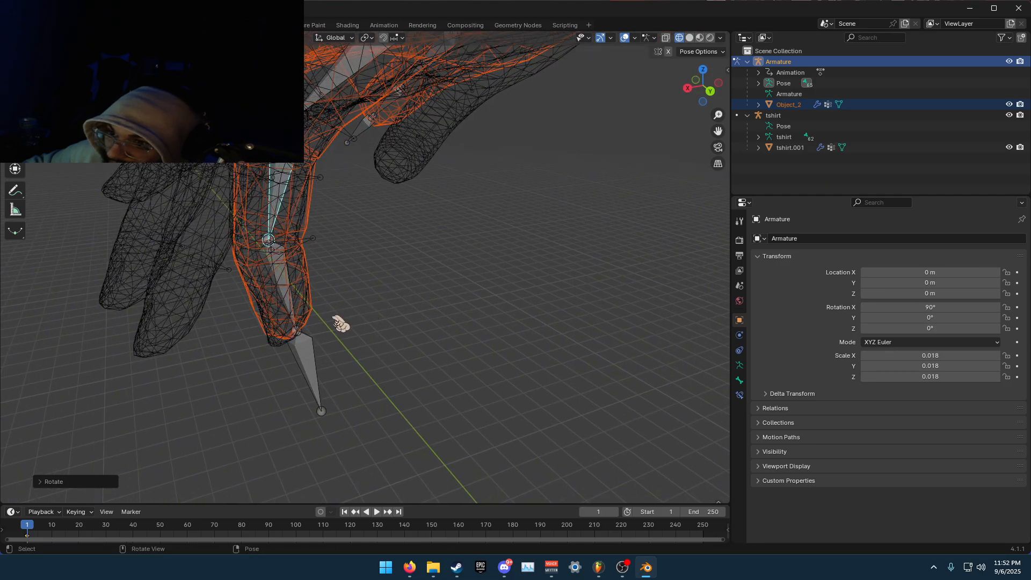
Resize the left pinky's base bone slightly and rotate it so the fingertip lines up with the tshirt body's
{"action": "key", "text": "r"}
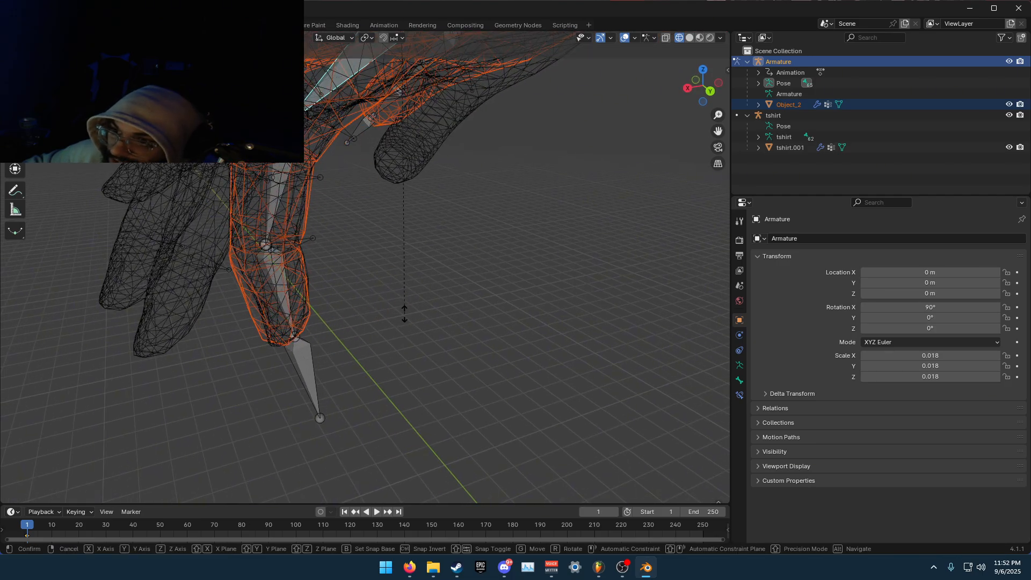
{"action": "left_click", "coordinate": [405, 312]}
{"action": "key", "text": "r"}
{"action": "left_click", "coordinate": [383, 315]}
{"action": "middle_click_drag", "start_coordinate": [386, 320], "coordinate": [613, 350]}
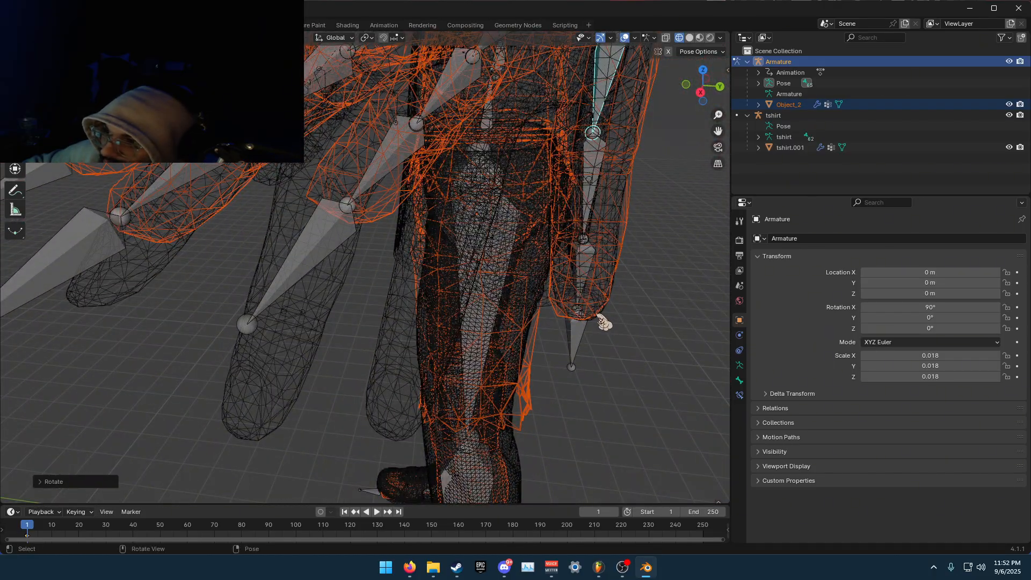
From above the hand, move and rotate the left ring finger's base bone to place it over the tshirt body's ring finger
{"action": "mouse_move", "coordinate": [553, 315]}
{"action": "middle_mouse_down"}
{"action": "mouse_move", "coordinate": [518, 309]}
{"action": "mouse_move", "coordinate": [538, 320]}
{"action": "middle_mouse_up"}
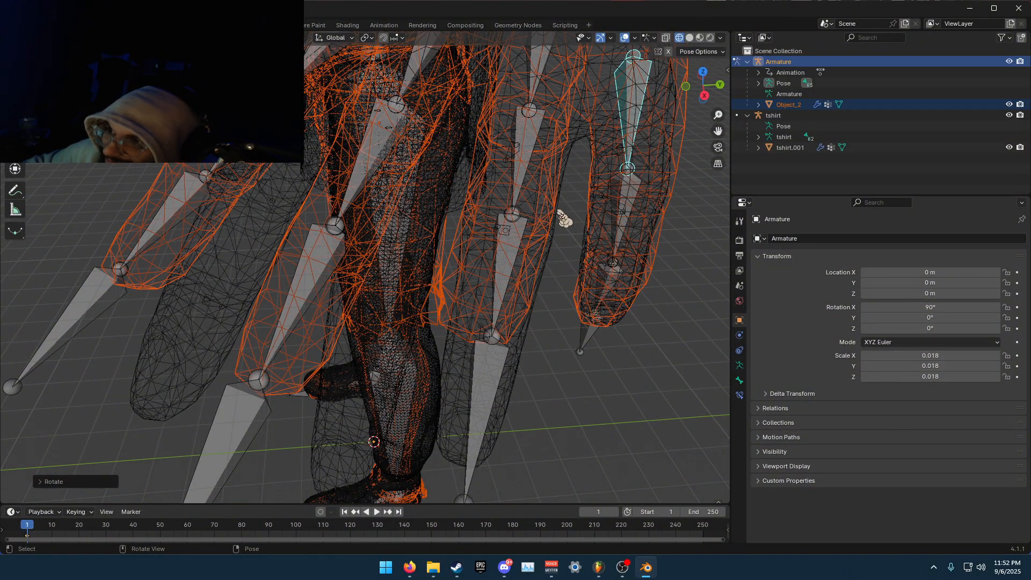
{"action": "left_click", "coordinate": [535, 79]}
{"action": "middle_click_drag", "start_coordinate": [565, 185], "coordinate": [537, 242]}
{"action": "scroll", "coordinate": [529, 217], "scroll_direction": "down", "scroll_amount": 3}
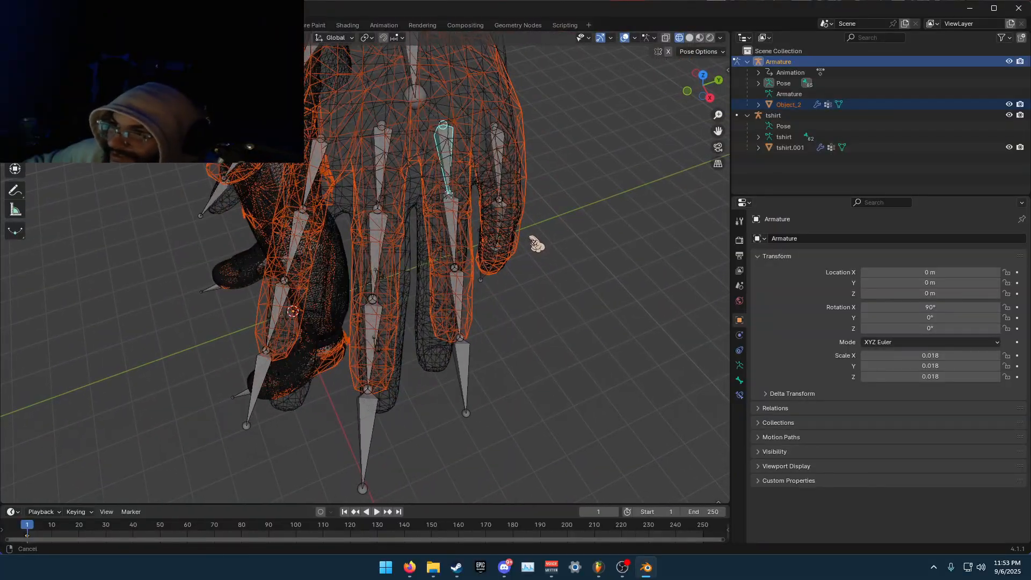
{"action": "key", "text": "g"}
{"action": "key", "text": "r"}
{"action": "left_click", "coordinate": [537, 246]}
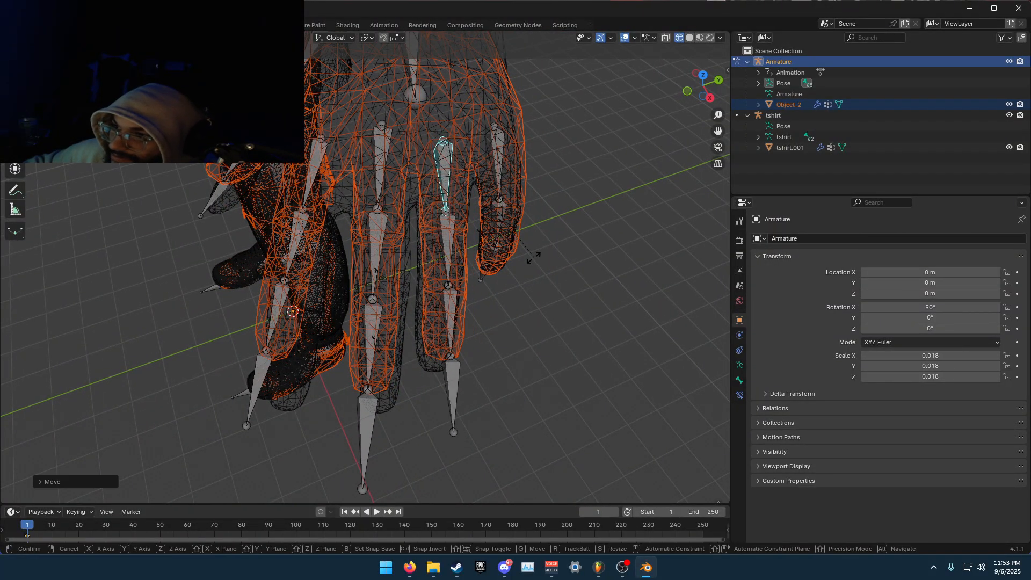
From the side and the front, rotate and move the left ring finger's base bone to follow the tshirt body's downward finger angle
{"action": "middle_click_drag", "start_coordinate": [533, 272], "coordinate": [451, 240]}
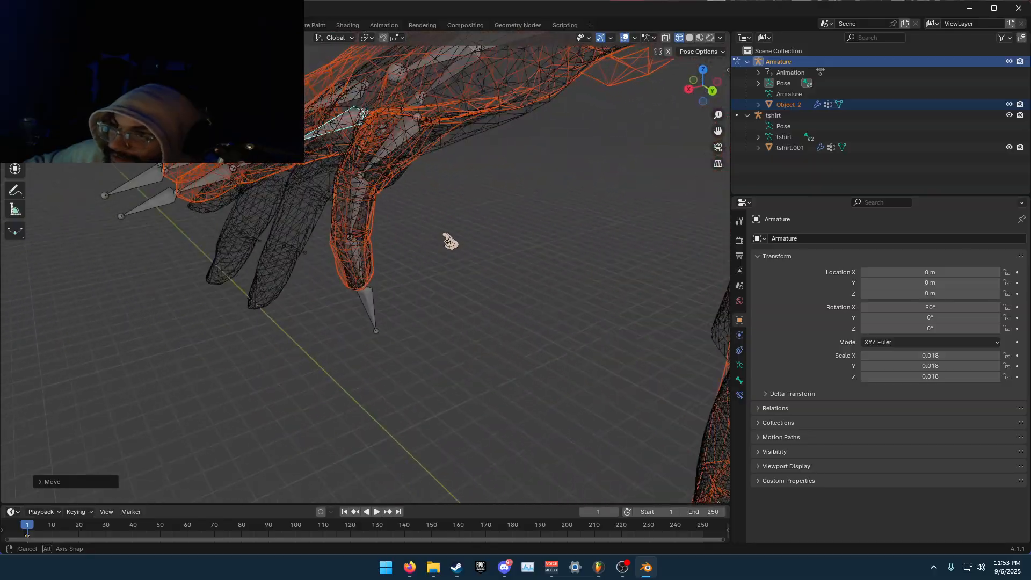
{"action": "key", "text": "g"}
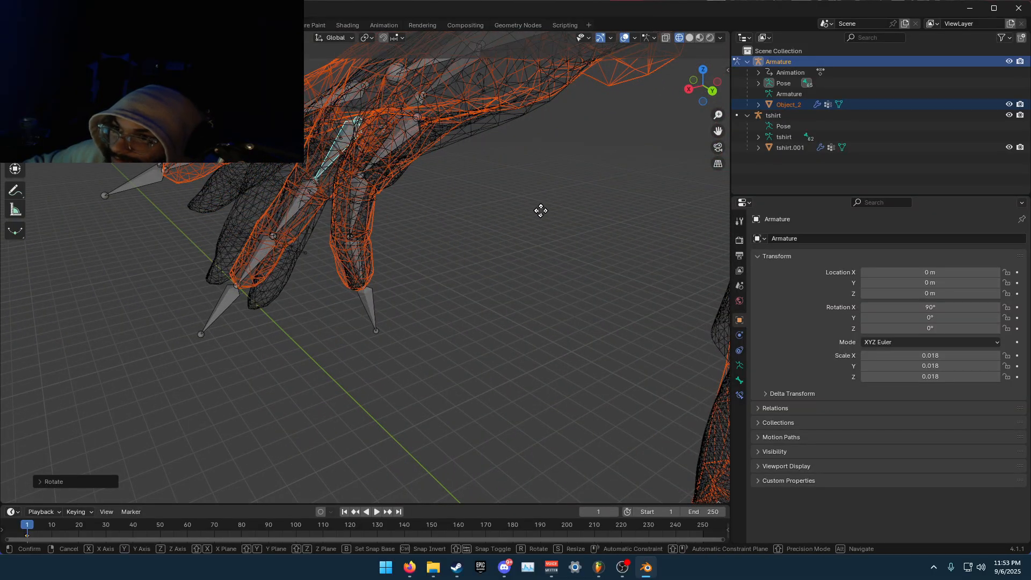
{"action": "left_click", "coordinate": [548, 220]}
{"action": "key", "text": "r"}
{"action": "left_click", "coordinate": [518, 231]}
{"action": "middle_click_drag", "start_coordinate": [517, 231], "coordinate": [572, 289]}
{"action": "key", "text": "r"}
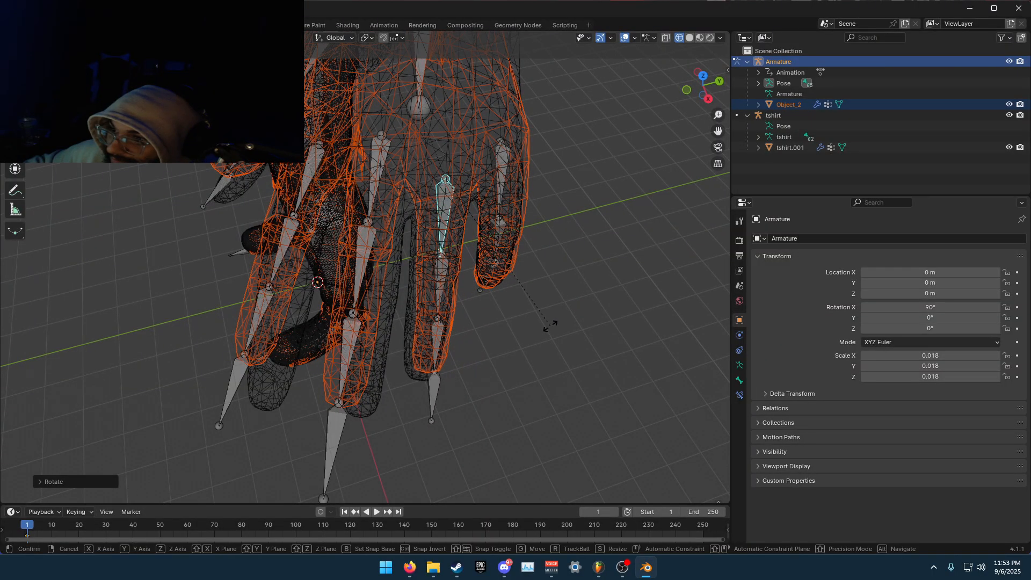
{"action": "left_click", "coordinate": [545, 329]}
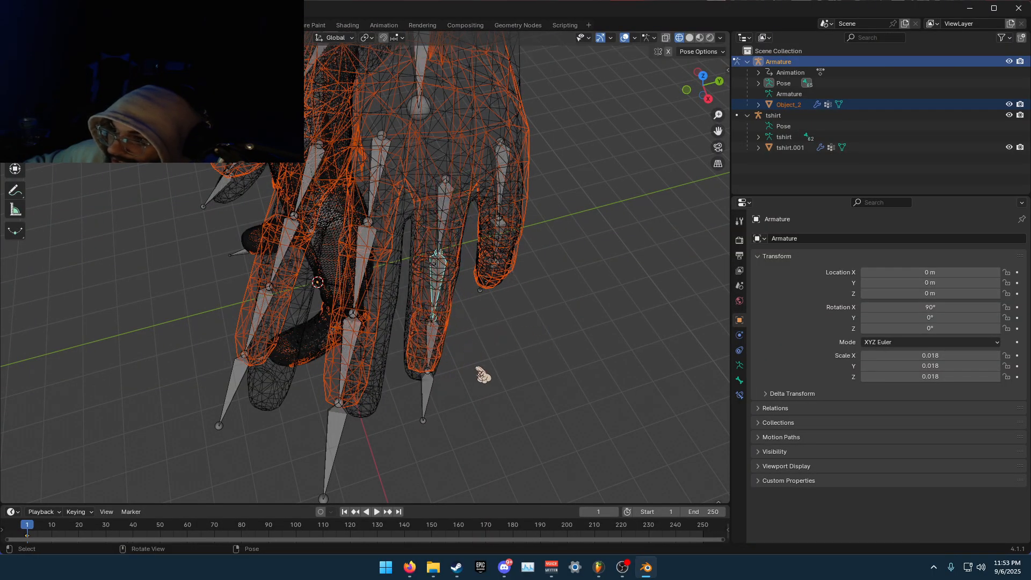
Rotate the left ring finger's middle and tip bones to straighten the finger inside the tshirt body's ring finger
{"action": "key", "text": "r"}
{"action": "left_click", "coordinate": [486, 379]}
{"action": "left_click", "coordinate": [438, 351]}
{"action": "key", "text": "r"}
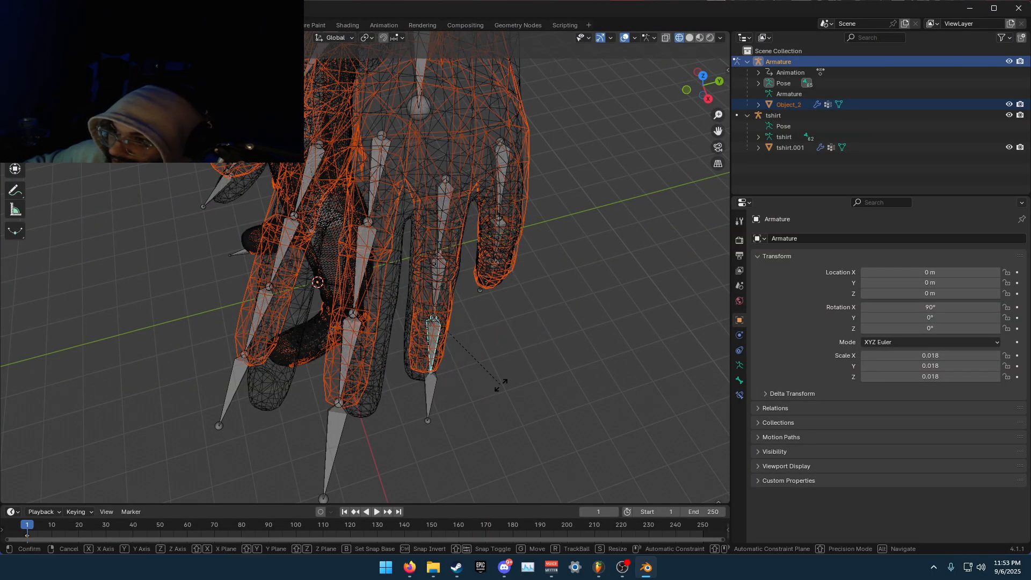
{"action": "left_click", "coordinate": [509, 388]}
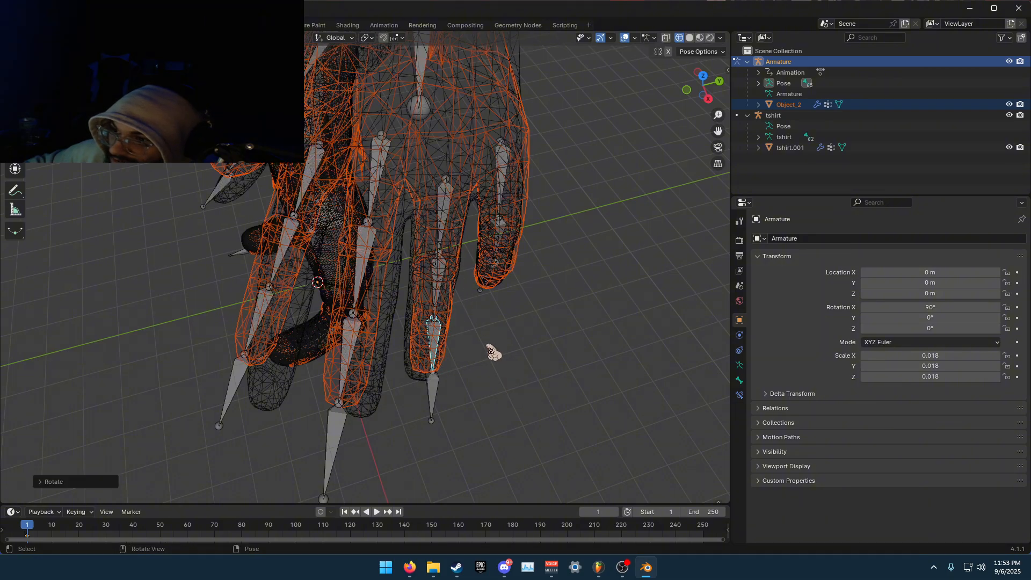
Select the left ring finger's base bone again and adjust its rotation and position from the side
{"action": "middle_click_drag", "start_coordinate": [490, 349], "coordinate": [376, 293]}
{"action": "left_click", "coordinate": [328, 156]}
{"action": "mouse_move", "coordinate": [438, 283]}
{"action": "middle_mouse_down"}
{"action": "mouse_move", "coordinate": [420, 273]}
{"action": "mouse_move", "coordinate": [443, 307]}
{"action": "mouse_move", "coordinate": [422, 293]}
{"action": "middle_mouse_up"}
{"action": "key", "text": "r"}
{"action": "left_click", "coordinate": [418, 297]}
{"action": "key", "text": "g"}
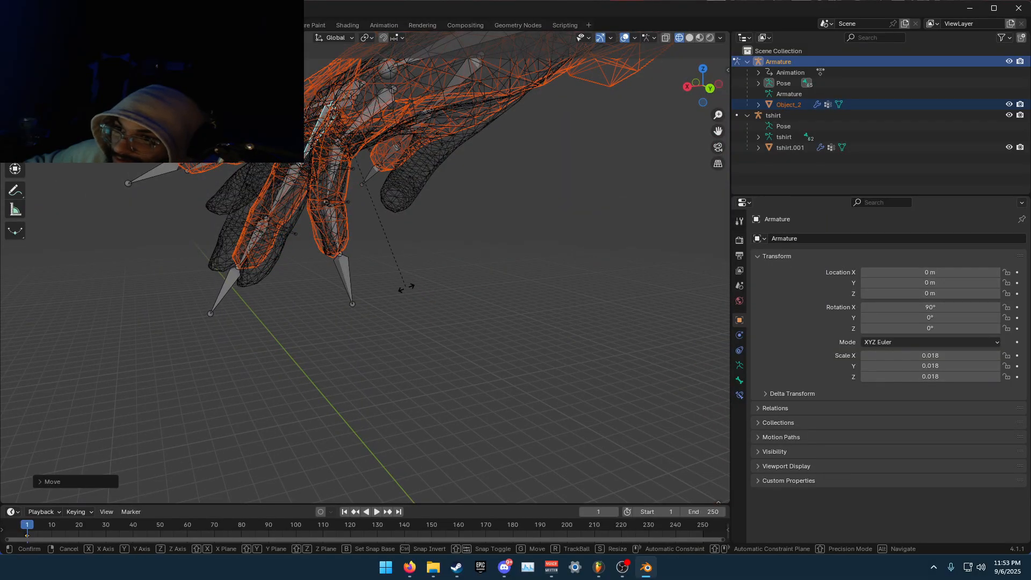
{"action": "left_click", "coordinate": [424, 322]}
Facing the fingers, fine-tune the left ring finger's base rotation and position to center it in the tshirt body's finger
{"action": "middle_click_drag", "start_coordinate": [423, 322], "coordinate": [494, 352]}
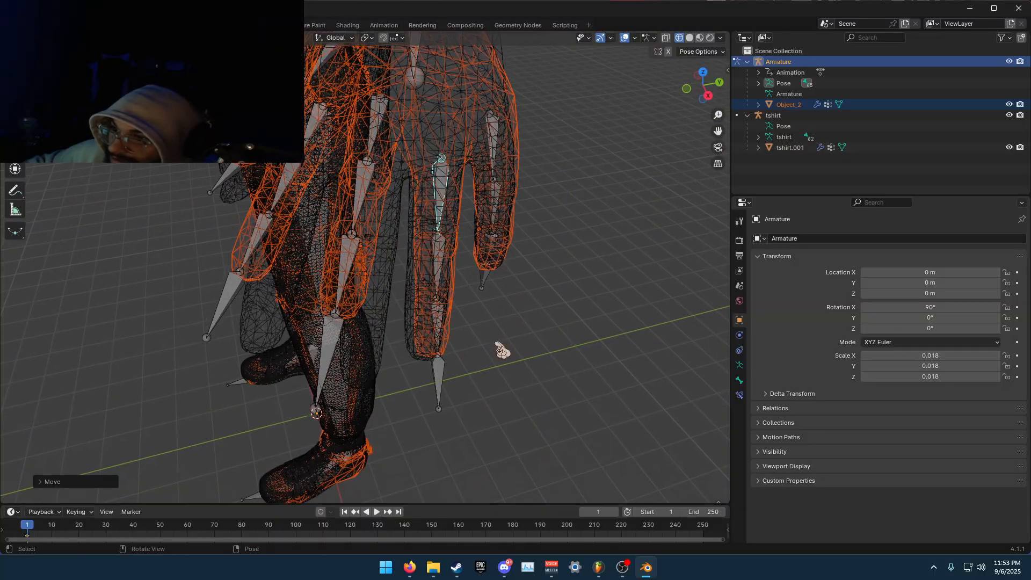
{"action": "key", "text": "r"}
{"action": "left_click", "coordinate": [487, 352]}
{"action": "key", "text": "g"}
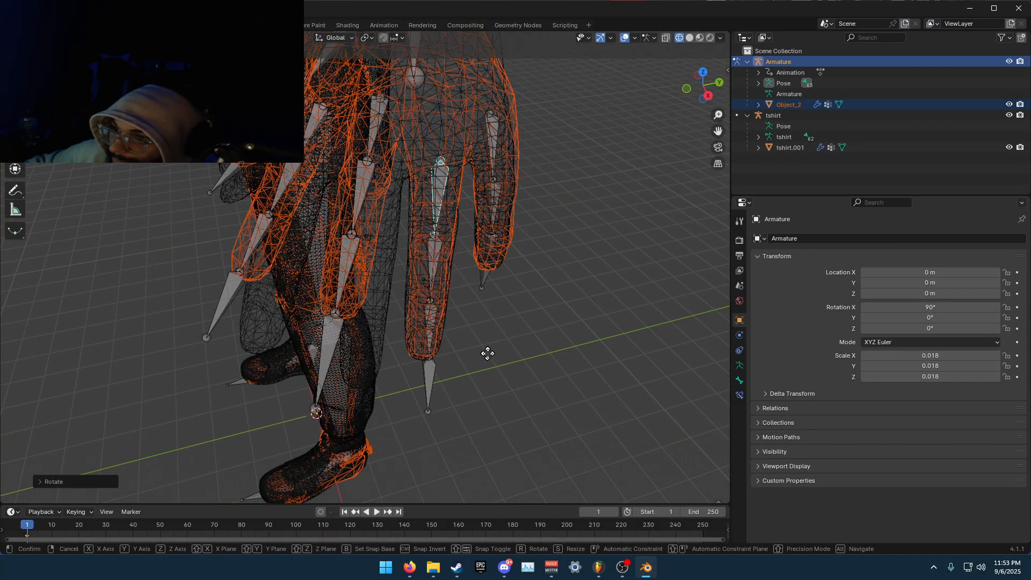
{"action": "left_click", "coordinate": [488, 354]}
Select the left middle finger's base bone and rotate and move it toward the tshirt body's middle finger
{"action": "middle_click_drag", "start_coordinate": [488, 354], "coordinate": [375, 166]}
{"action": "left_click", "coordinate": [394, 148]}
{"action": "key", "text": "r"}
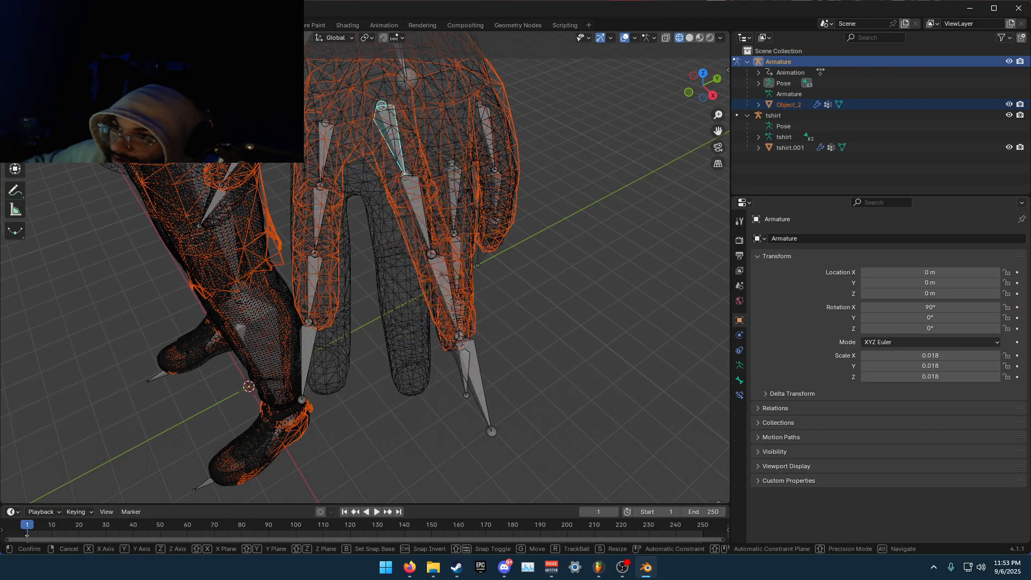
{"action": "right_click", "coordinate": [399, 223]}
{"action": "key", "text": "r"}
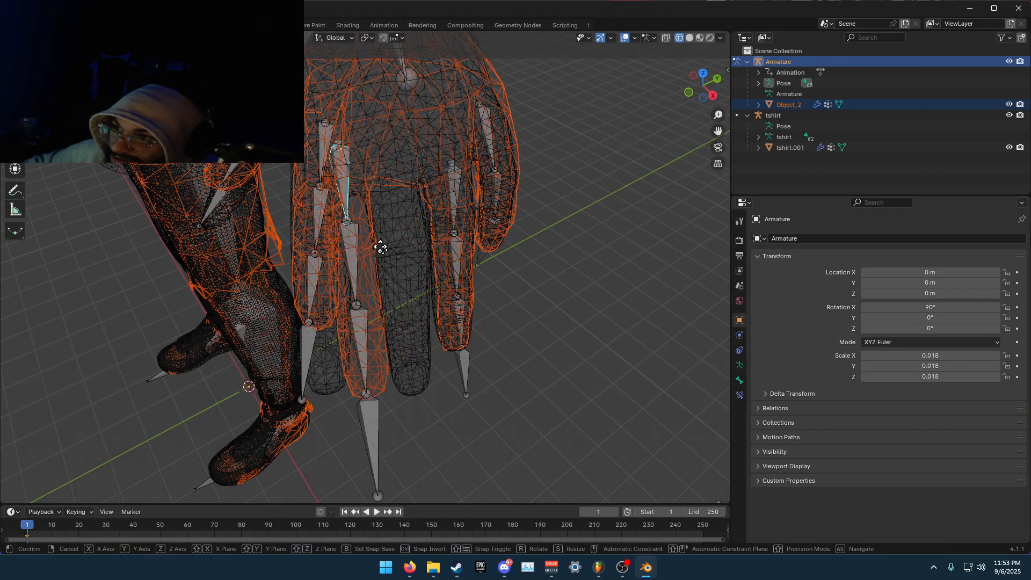
{"action": "right_click", "coordinate": [406, 226]}
Rotate the left middle finger's base bone from the side, and from the front move it inside the tshirt body's middle finger
{"action": "middle_click_drag", "start_coordinate": [406, 226], "coordinate": [322, 271]}
{"action": "key", "text": "r"}
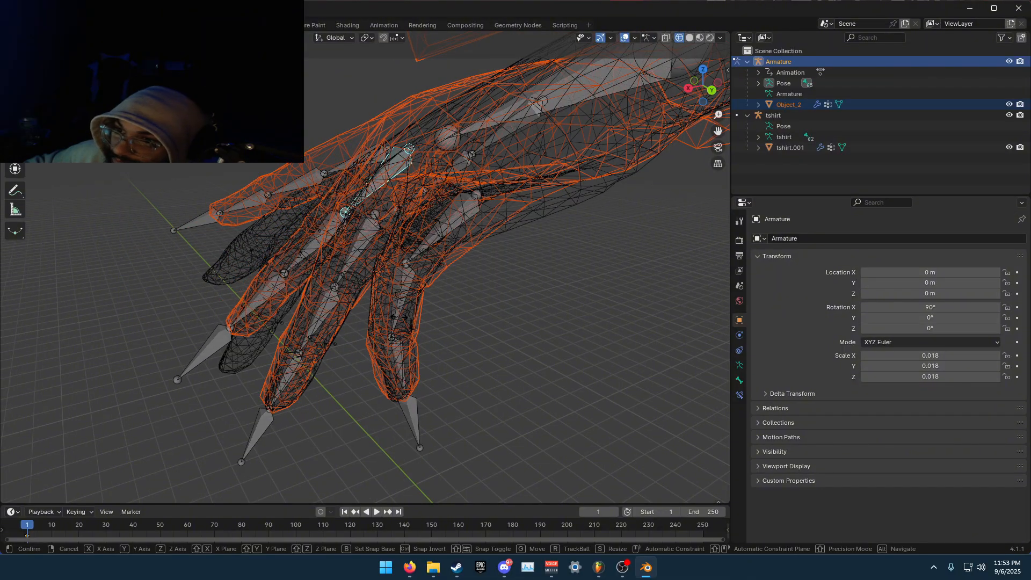
{"action": "left_click", "coordinate": [396, 322]}
{"action": "middle_click_drag", "start_coordinate": [395, 323], "coordinate": [438, 321]}
{"action": "key", "text": "g"}
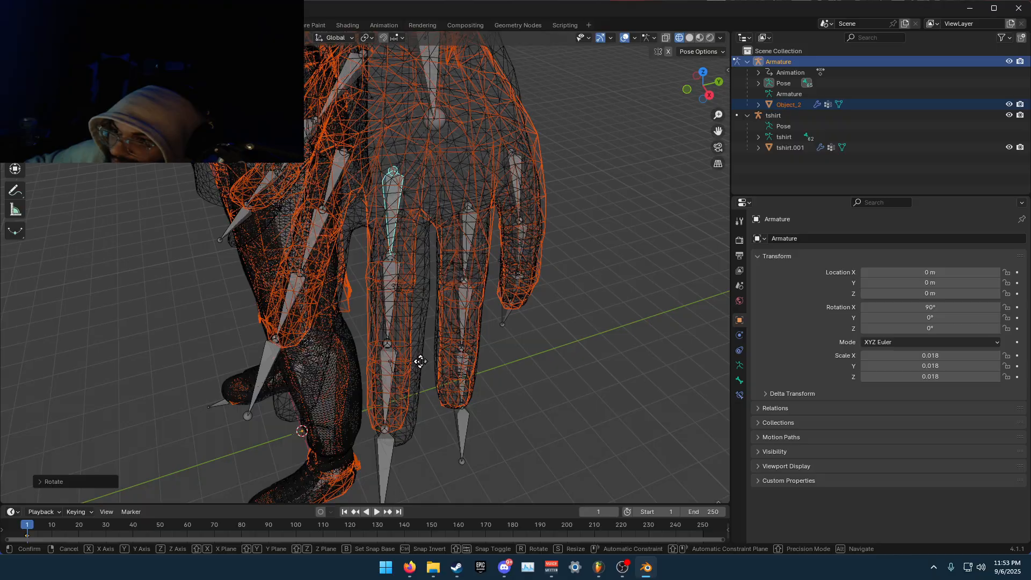
{"action": "left_click", "coordinate": [436, 381]}
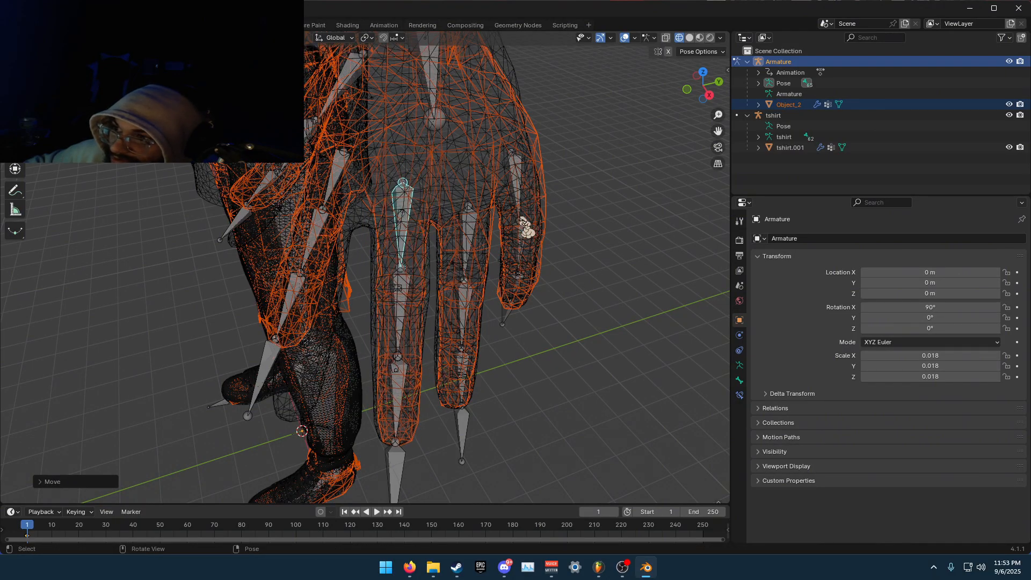
Inspect the middle finger from both sides of the hand and rotate its base bone closer to the tshirt body's angle
{"action": "middle_click_drag", "start_coordinate": [394, 242], "coordinate": [494, 202]}
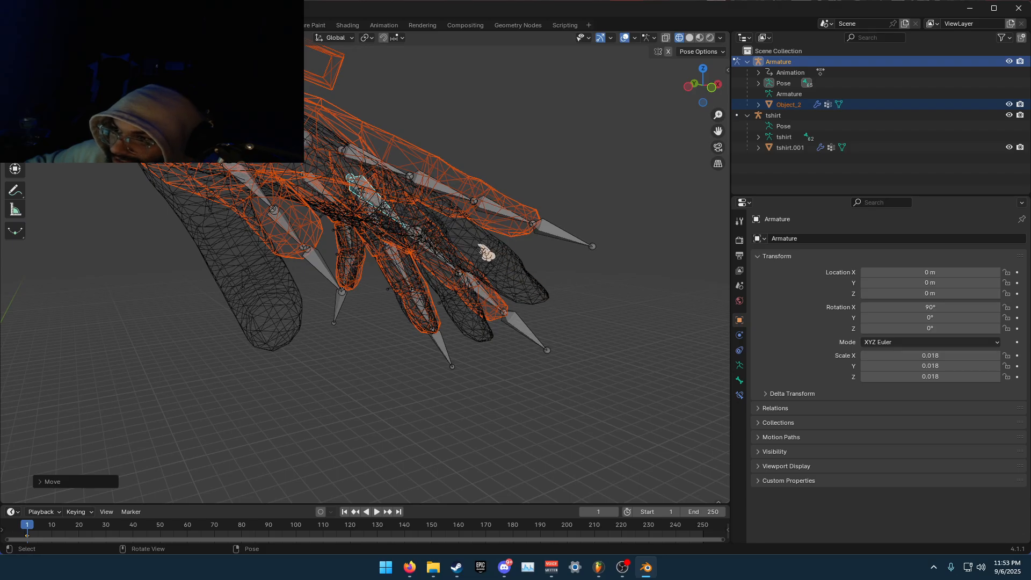
{"action": "middle_click_drag", "start_coordinate": [444, 259], "coordinate": [210, 224]}
{"action": "key", "text": "r"}
{"action": "left_click", "coordinate": [208, 247]}
Rotate the left middle finger's second bone from the side and the front so its bend matches the tshirt body's finger
{"action": "left_click", "coordinate": [287, 266]}
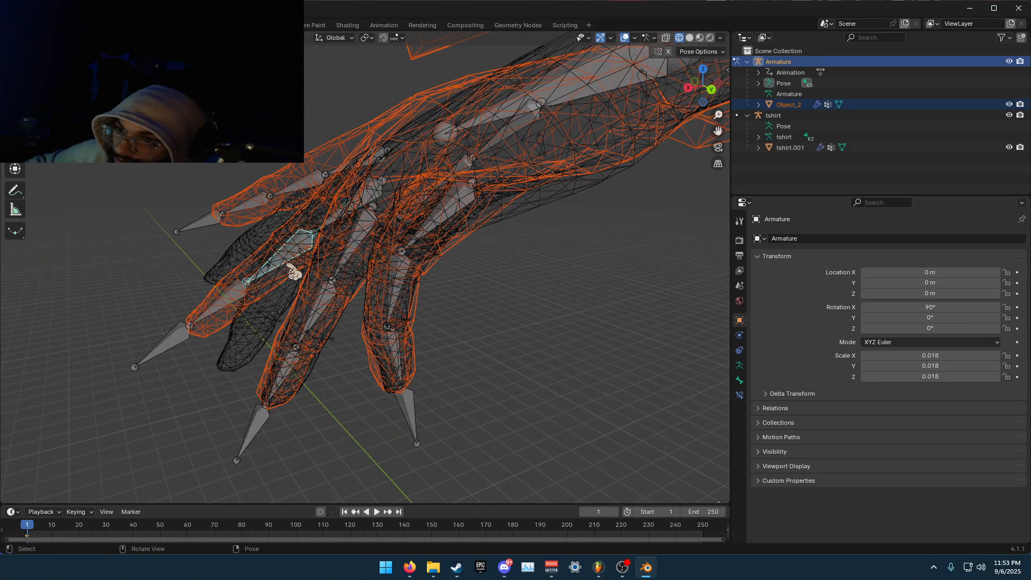
{"action": "key", "text": "r"}
{"action": "left_click", "coordinate": [301, 313]}
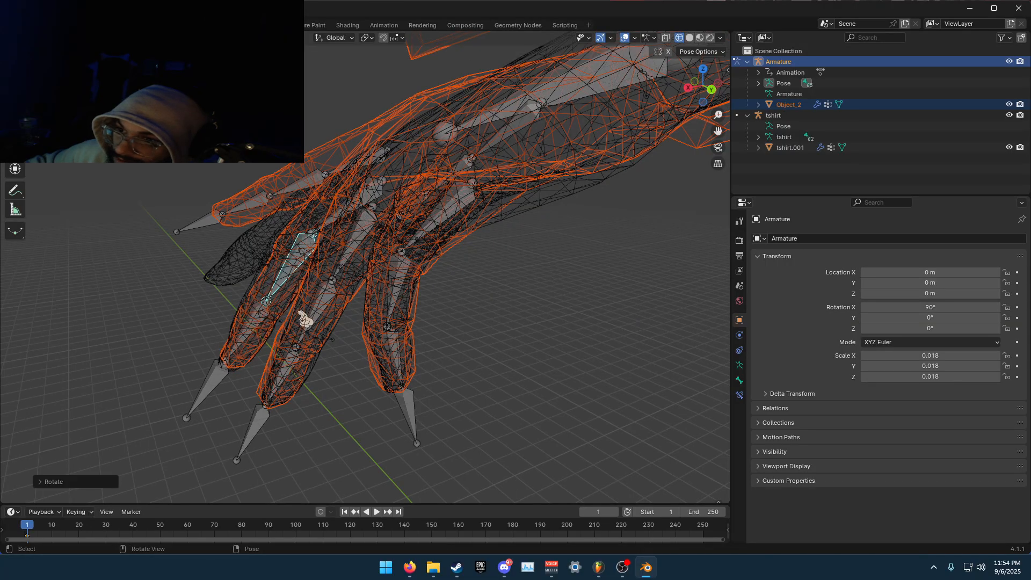
{"action": "middle_click_drag", "start_coordinate": [300, 314], "coordinate": [414, 340]}
{"action": "key", "text": "r"}
{"action": "left_click", "coordinate": [421, 242]}
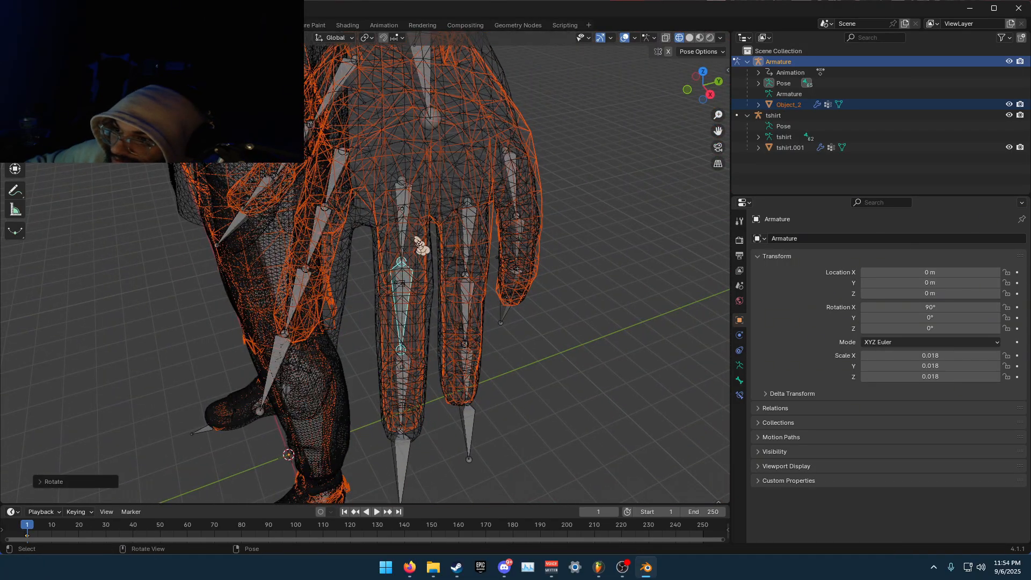
Refine the position and rotation of the left middle finger's base bone from the side to overlap the tshirt body's finger
{"action": "middle_click_drag", "start_coordinate": [421, 241], "coordinate": [336, 293]}
{"action": "key", "text": "r"}
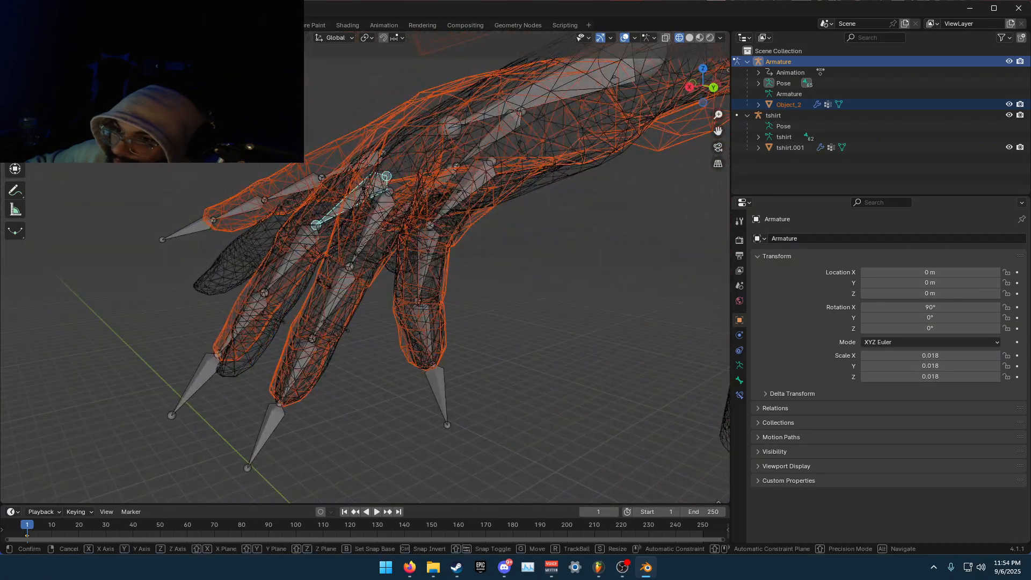
{"action": "left_click", "coordinate": [325, 290]}
{"action": "key", "text": "r"}
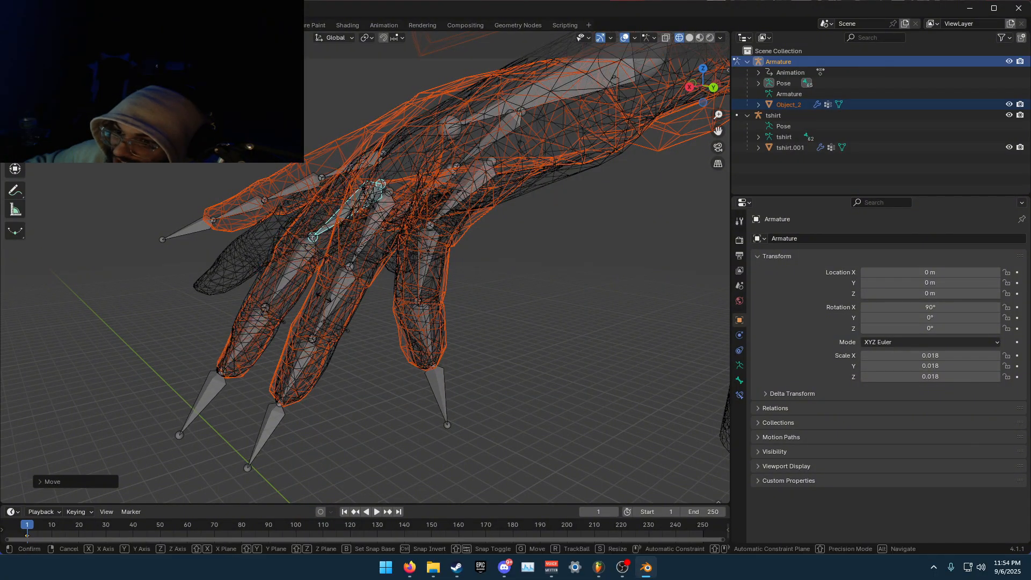
{"action": "left_click", "coordinate": [321, 294]}
{"action": "middle_click_drag", "start_coordinate": [322, 295], "coordinate": [315, 315]}
{"action": "key", "text": "r"}
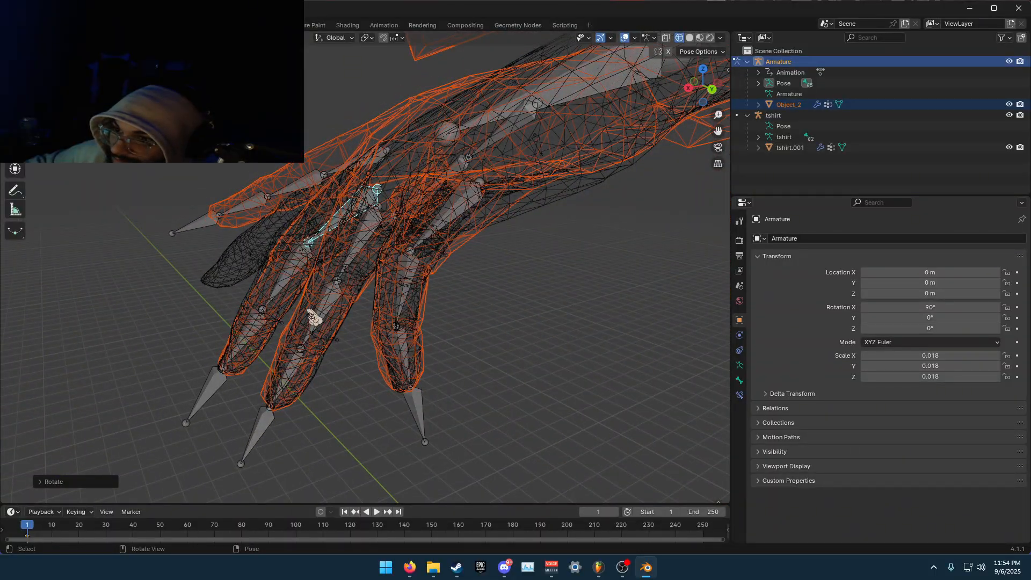
{"action": "left_click", "coordinate": [311, 316]}
{"action": "middle_click_drag", "start_coordinate": [311, 317], "coordinate": [402, 346]}
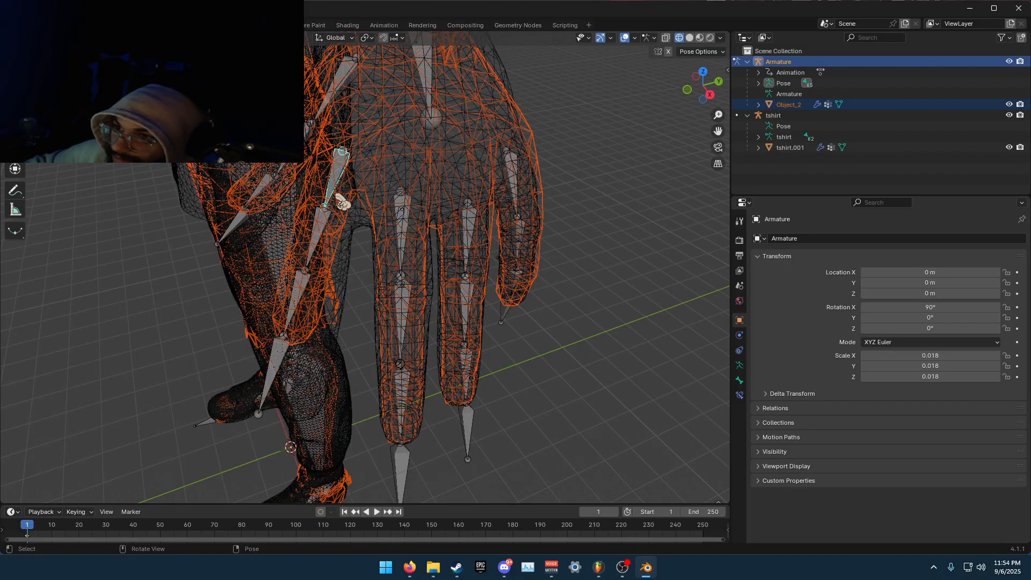
Rotate and move the left index finger's base bone to fit the finger inside the tshirt body's index finger
{"action": "middle_click_drag", "start_coordinate": [340, 200], "coordinate": [458, 265]}
{"action": "key", "text": "r"}
{"action": "key", "text": "g"}
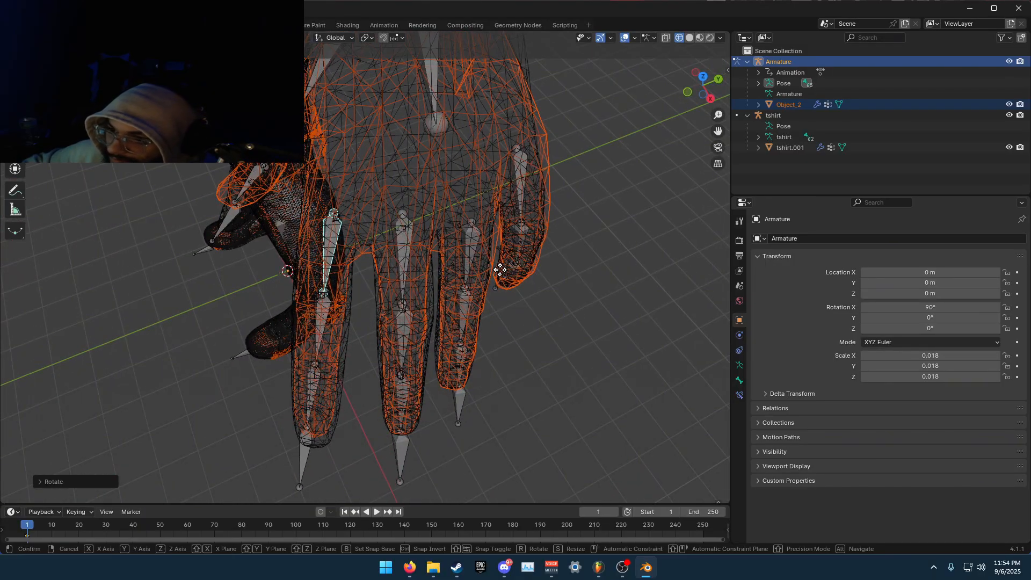
{"action": "key", "text": "r"}
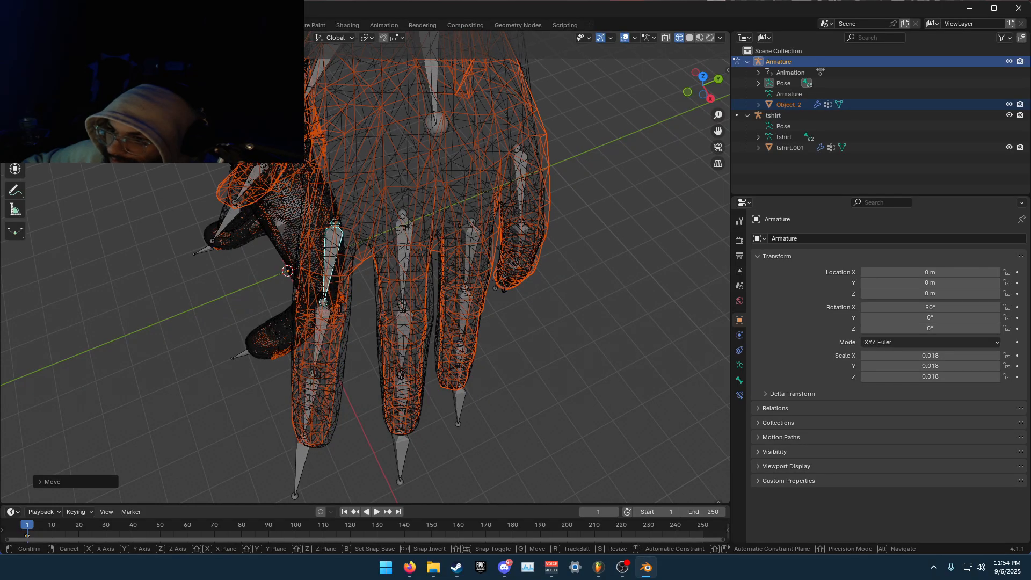
{"action": "left_click", "coordinate": [514, 290]}
Select the left thumb's base bone and move and rotate it toward the tshirt body's thumb
{"action": "middle_click_drag", "start_coordinate": [514, 291], "coordinate": [616, 229]}
{"action": "middle_click_drag", "start_coordinate": [411, 208], "coordinate": [460, 295]}
{"action": "left_click", "coordinate": [311, 202]}
{"action": "key", "text": "g"}
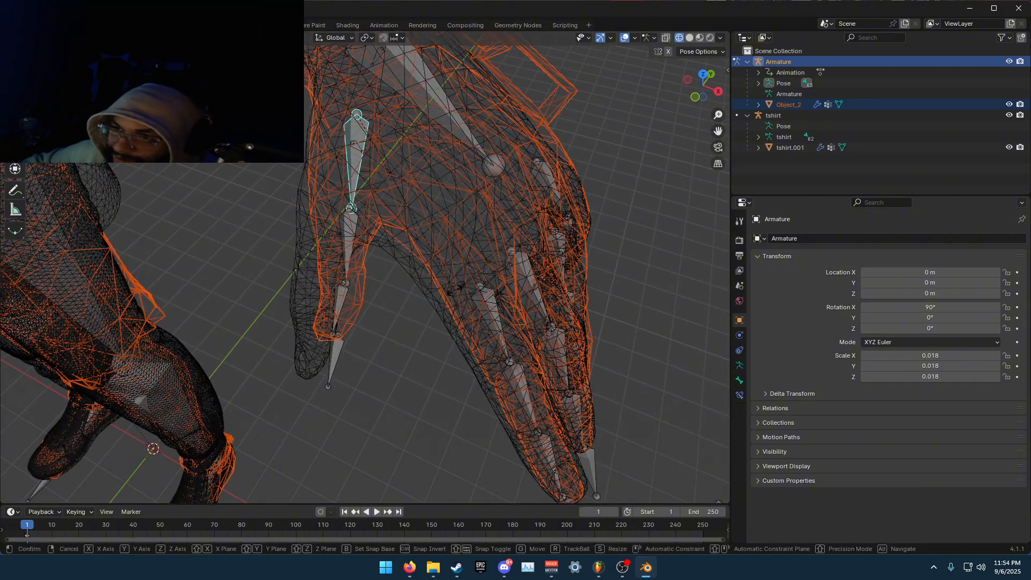
{"action": "left_click", "coordinate": [419, 301]}
{"action": "key", "text": "r"}
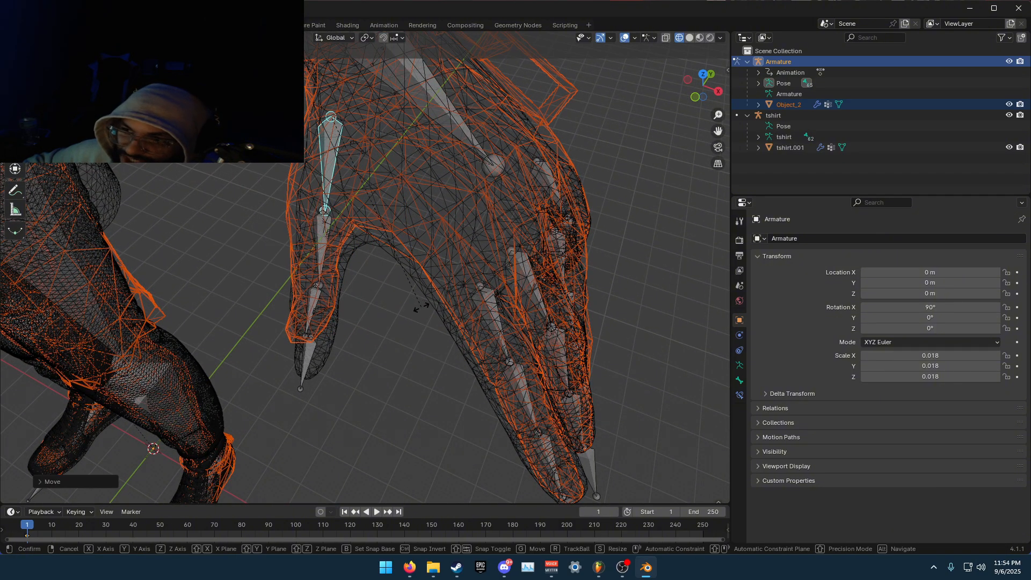
{"action": "left_click", "coordinate": [420, 309]}
Move the left thumb's base bone further down the tshirt body's thumb and fine-tune its rotation
{"action": "key", "text": "g"}
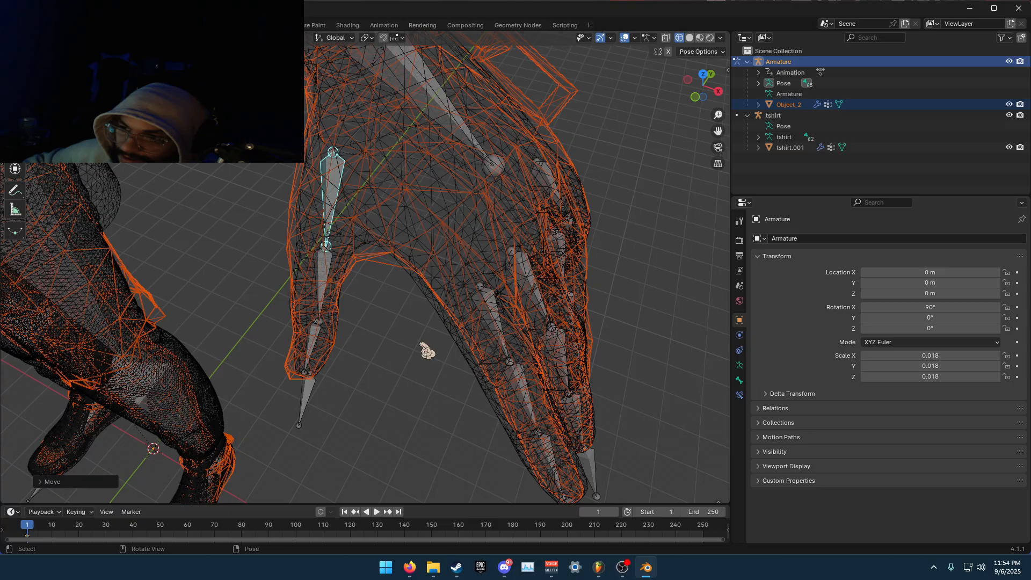
{"action": "left_click", "coordinate": [425, 348]}
{"action": "key", "text": "r"}
{"action": "left_click", "coordinate": [429, 343]}
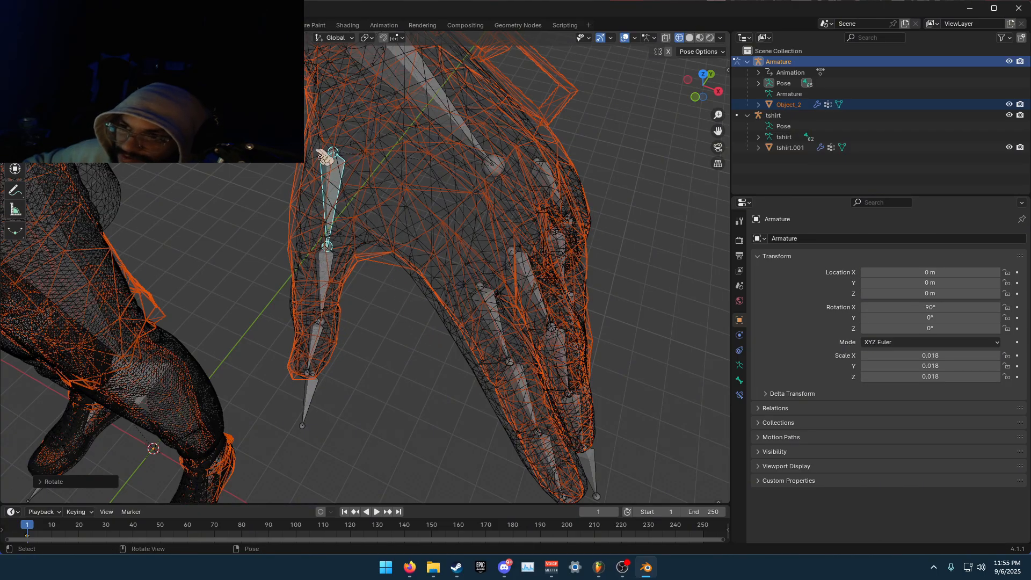
From the thumb side of the hand, rotate and reposition the left thumb's base bone to line up with the tshirt body's thumb
{"action": "middle_click_drag", "start_coordinate": [288, 279], "coordinate": [424, 212]}
{"action": "key", "text": "r"}
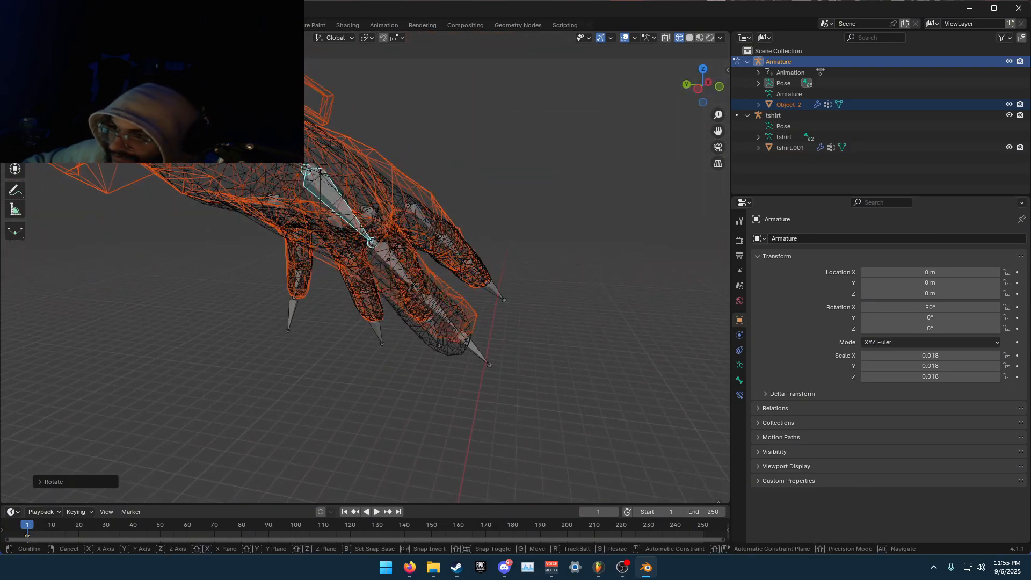
{"action": "left_click", "coordinate": [510, 284]}
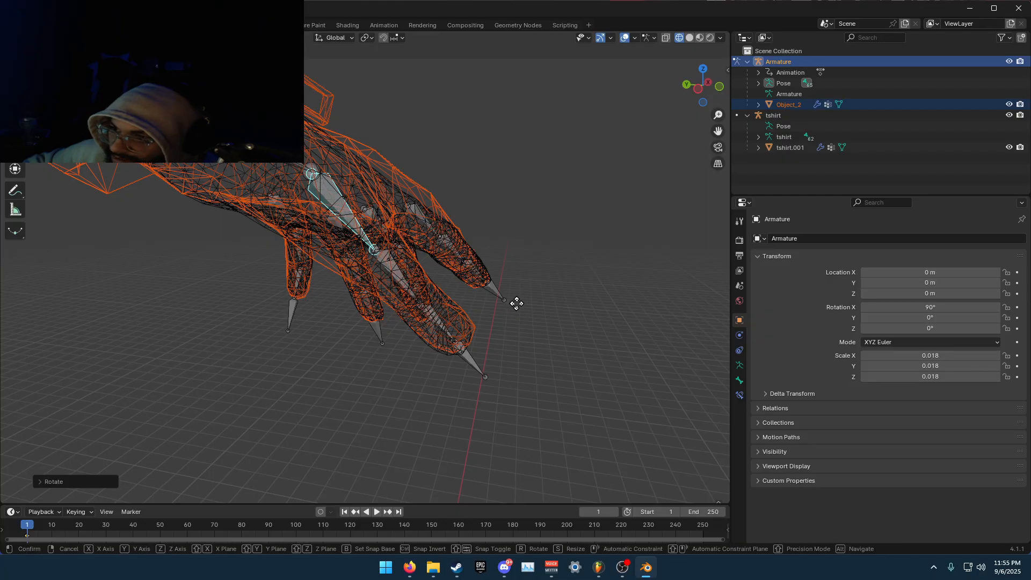
{"action": "middle_click_drag", "start_coordinate": [514, 317], "coordinate": [499, 203]}
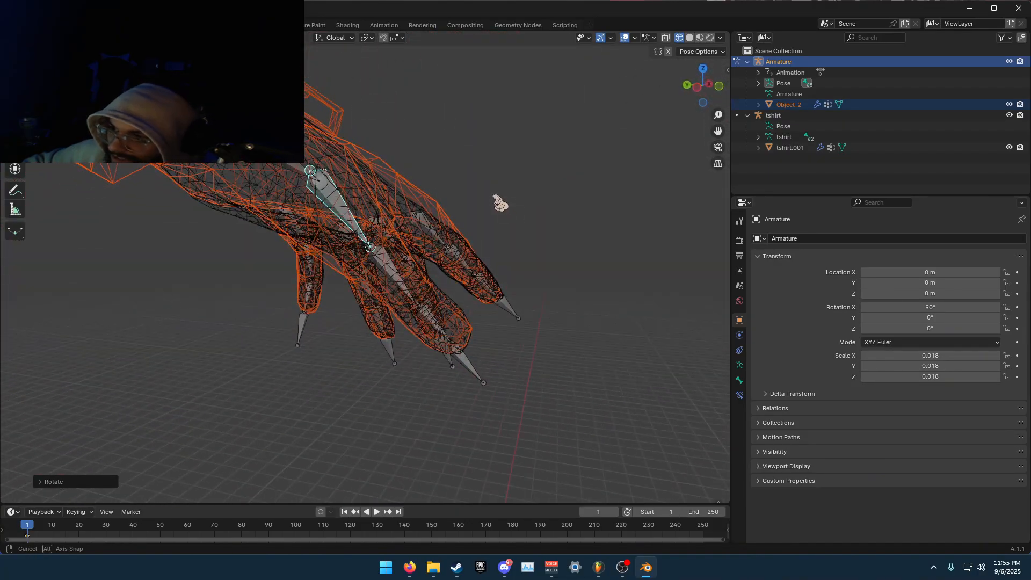
{"action": "middle_click_drag", "start_coordinate": [370, 248], "coordinate": [296, 252]}
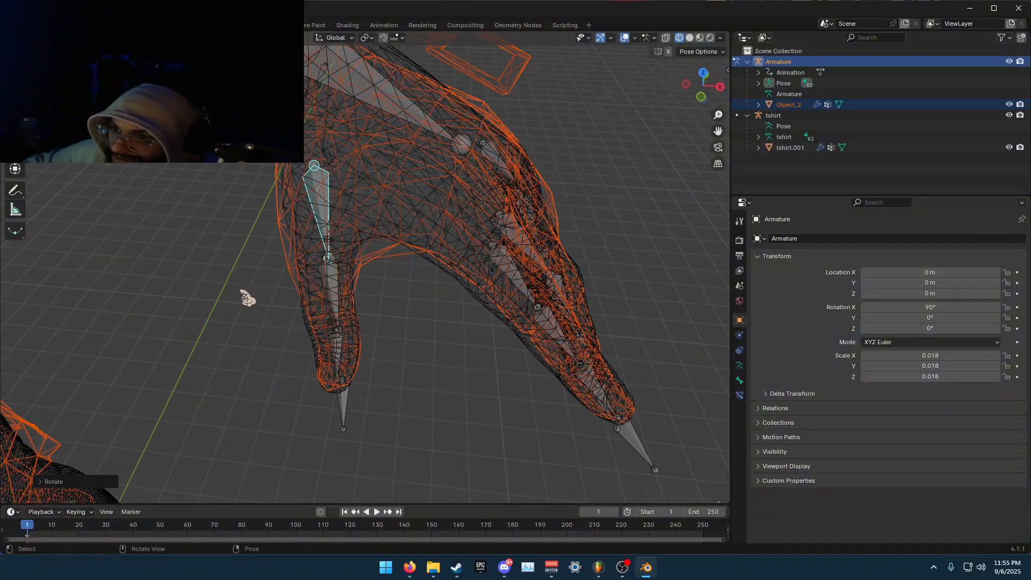
Examine the posed character's hands, arms, legs and feet against the tshirt body from several angles
{"action": "key", "text": "Home"}
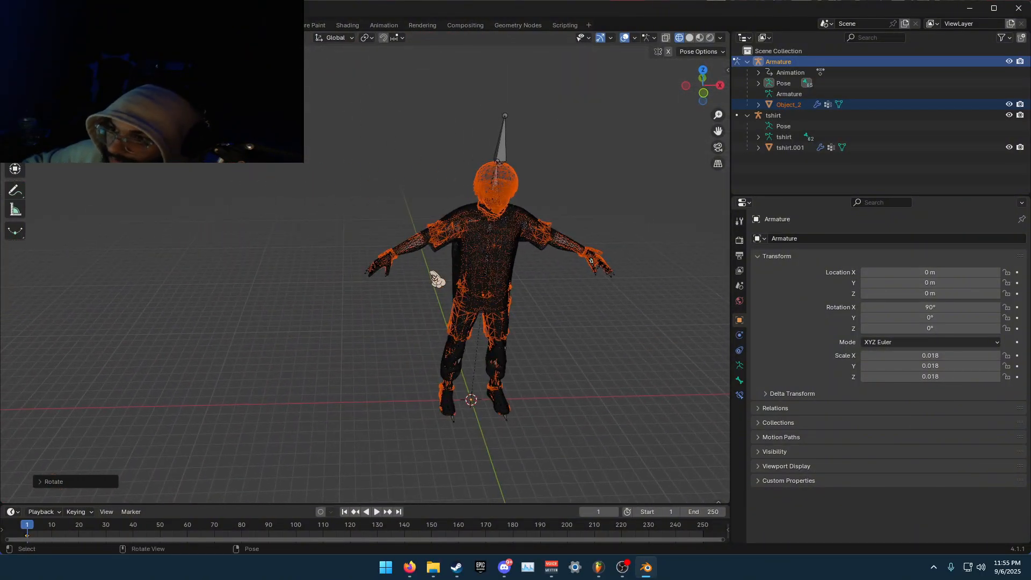
{"action": "scroll", "coordinate": [433, 276], "scroll_direction": "up", "scroll_amount": 7}
{"action": "middle_click_drag", "start_coordinate": [432, 277], "coordinate": [400, 300]}
{"action": "scroll", "coordinate": [416, 308], "scroll_direction": "up", "scroll_amount": 6}
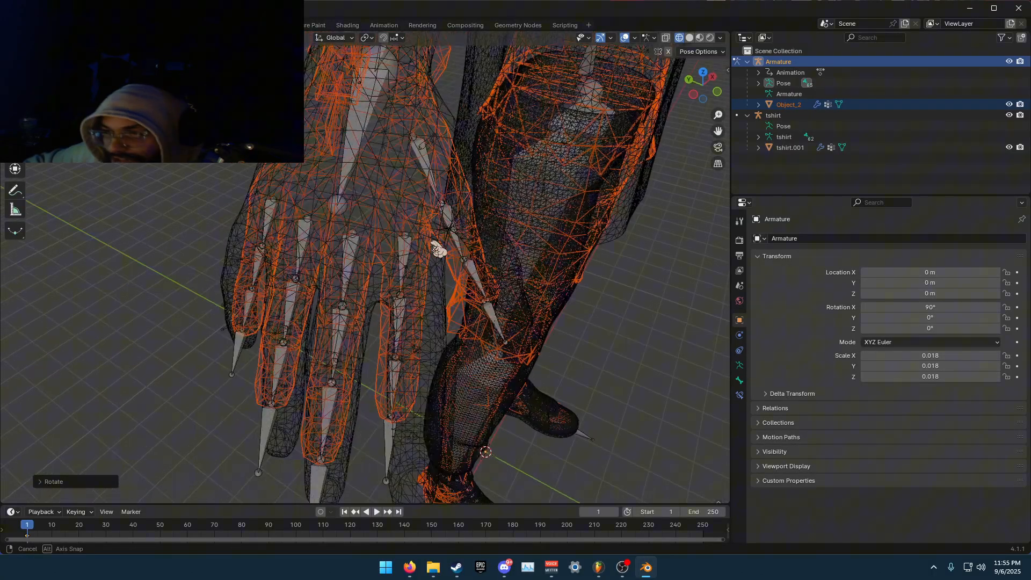
{"action": "middle_click_drag", "start_coordinate": [433, 249], "coordinate": [487, 359]}
{"action": "scroll", "coordinate": [431, 249], "scroll_direction": "down", "scroll_amount": 5}
{"action": "scroll", "coordinate": [410, 343], "scroll_direction": "down", "scroll_amount": 5}
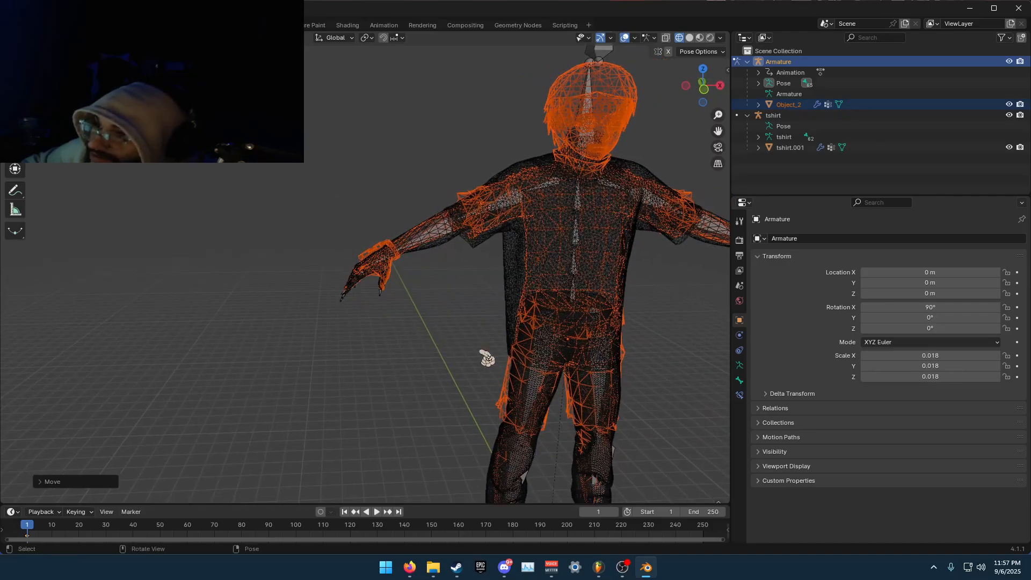
{"action": "middle_click_drag", "start_coordinate": [648, 409], "coordinate": [503, 351], "text": "shift"}
{"action": "scroll", "coordinate": [489, 357], "scroll_direction": "down", "scroll_amount": 2}
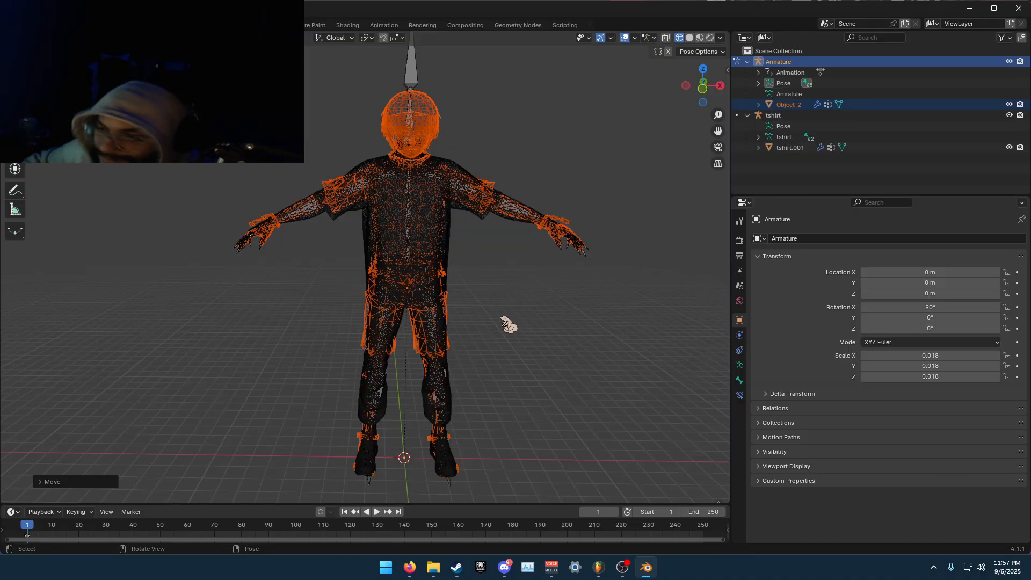
{"action": "middle_click_drag", "start_coordinate": [540, 378], "coordinate": [527, 254], "text": "shift"}
{"action": "scroll", "coordinate": [491, 344], "scroll_direction": "up", "scroll_amount": 3}
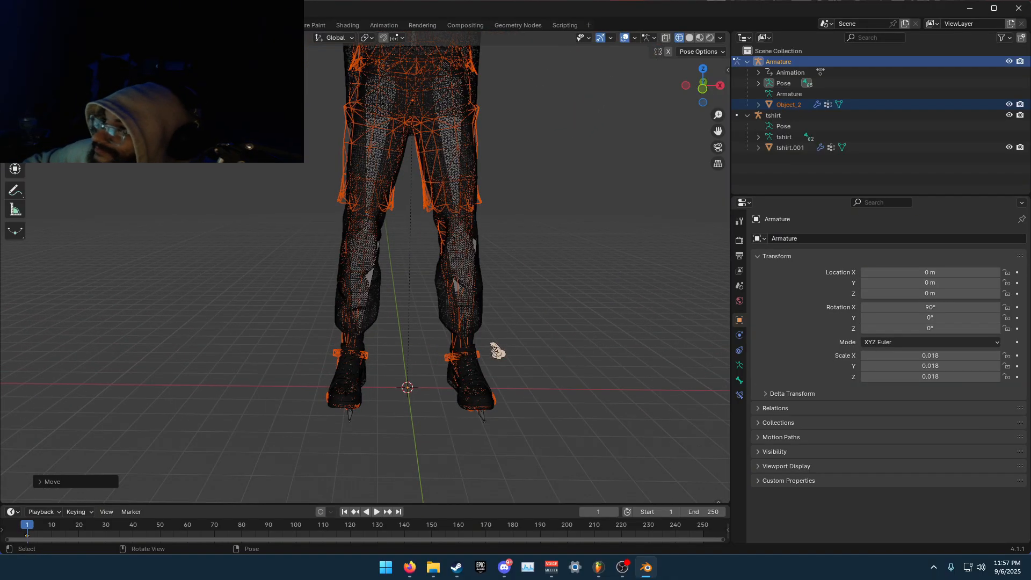
{"action": "middle_click_drag", "start_coordinate": [494, 354], "coordinate": [496, 338]}
{"action": "scroll", "coordinate": [485, 320], "scroll_direction": "down", "scroll_amount": 3}
{"action": "middle_click_drag", "start_coordinate": [496, 300], "coordinate": [463, 350], "text": "shift"}
{"action": "scroll", "coordinate": [467, 355], "scroll_direction": "down", "scroll_amount": 1}
{"action": "scroll", "coordinate": [463, 350], "scroll_direction": "up", "scroll_amount": 2}
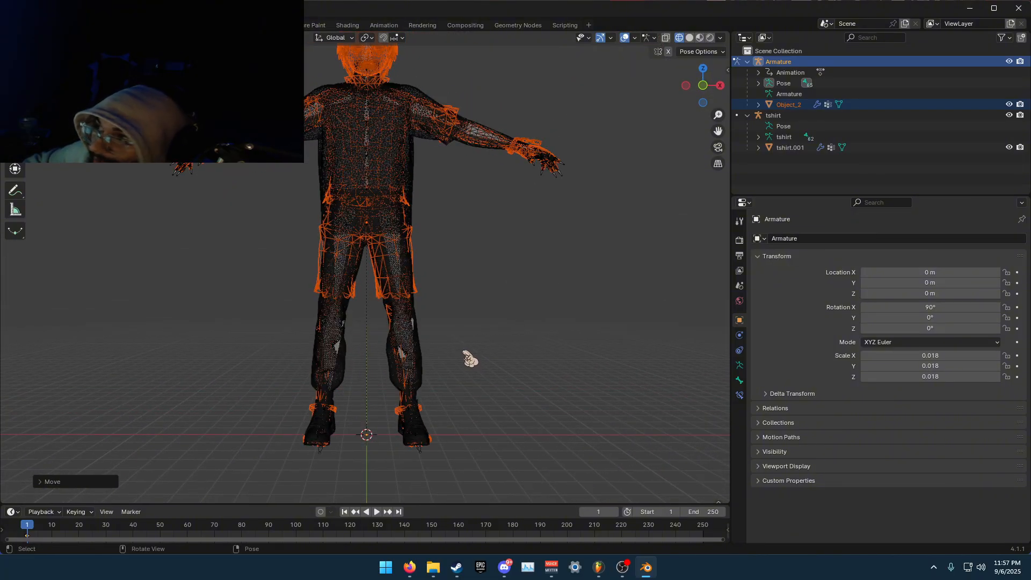
Hide the tshirt.001 mesh and rotate the character's right foot bone slightly inward
{"action": "left_click", "coordinate": [1009, 148]}
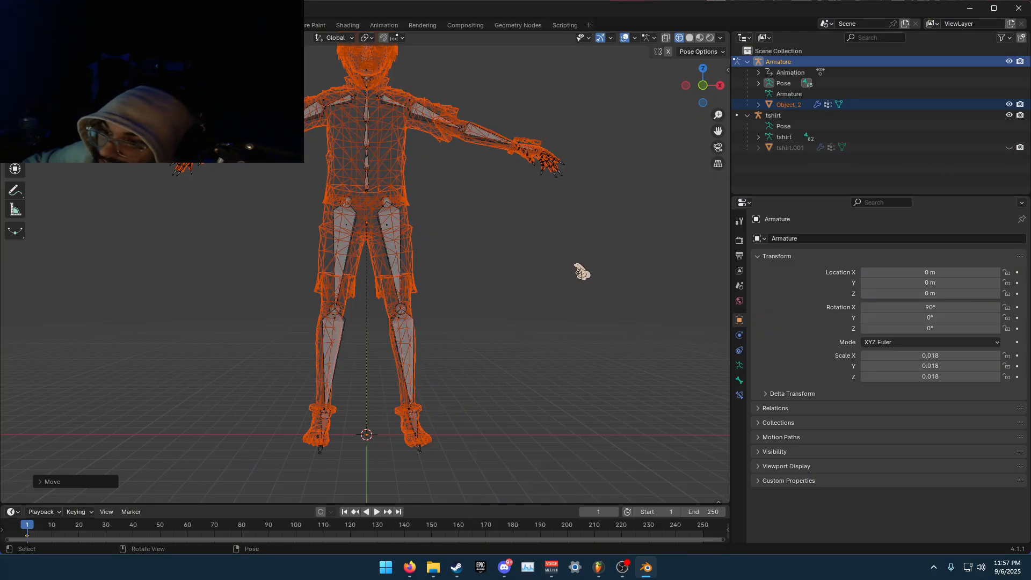
{"action": "scroll", "coordinate": [351, 324], "scroll_direction": "up", "scroll_amount": 3}
{"action": "middle_click_drag", "start_coordinate": [353, 385], "coordinate": [372, 187], "text": "shift"}
{"action": "left_click", "coordinate": [317, 364]}
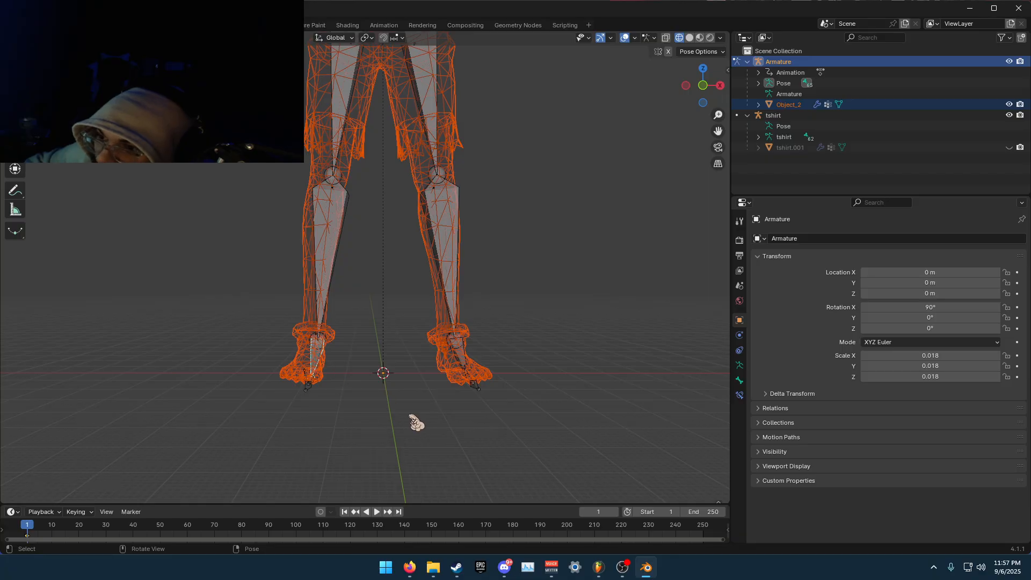
{"action": "key", "text": "r"}
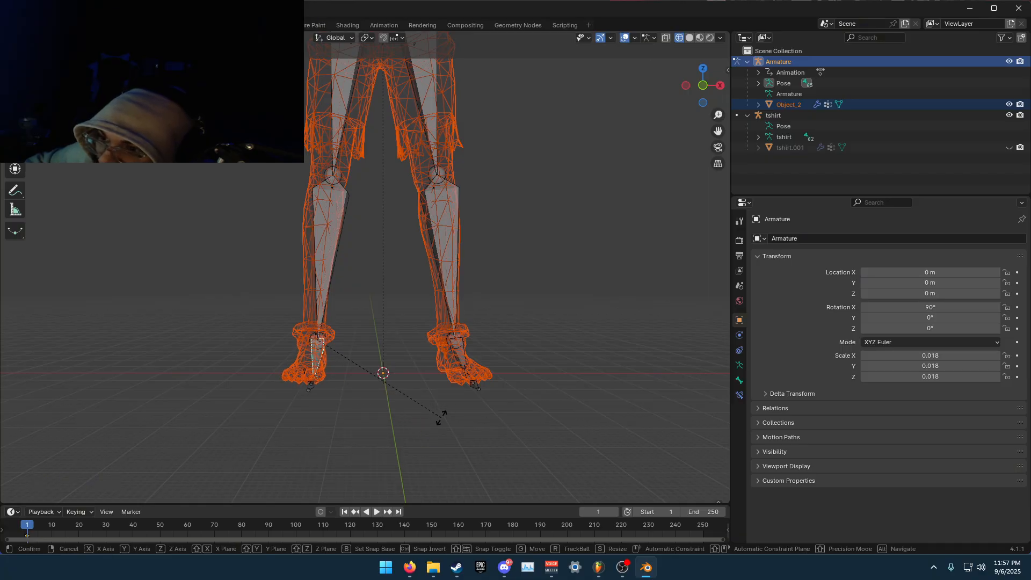
{"action": "left_click", "coordinate": [443, 419]}
Rotate the character's left foot bone slightly inward and check the foot from the side
{"action": "left_click", "coordinate": [466, 368]}
{"action": "key", "text": "r"}
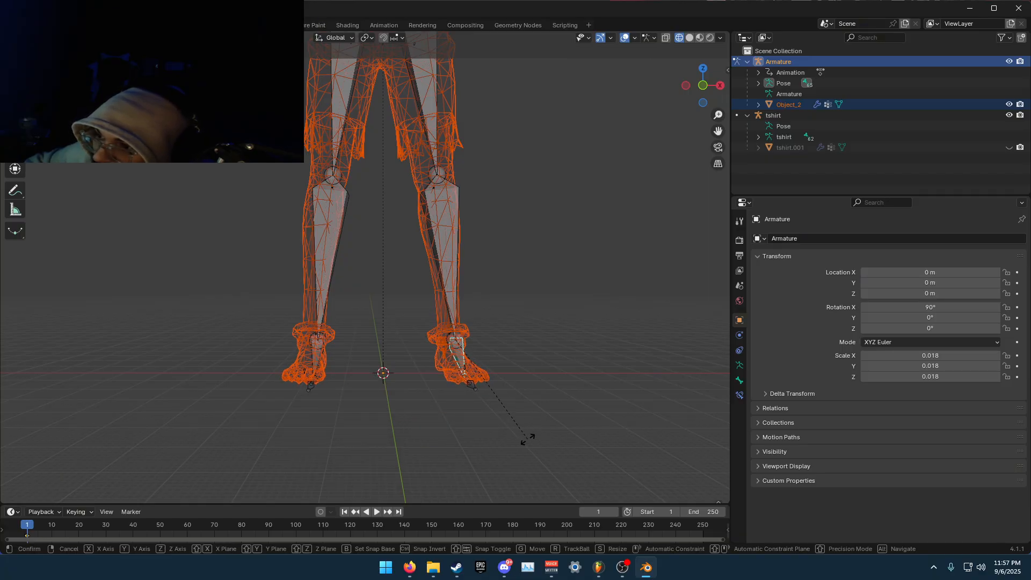
{"action": "left_click", "coordinate": [528, 439]}
{"action": "middle_click_drag", "start_coordinate": [529, 445], "coordinate": [412, 407]}
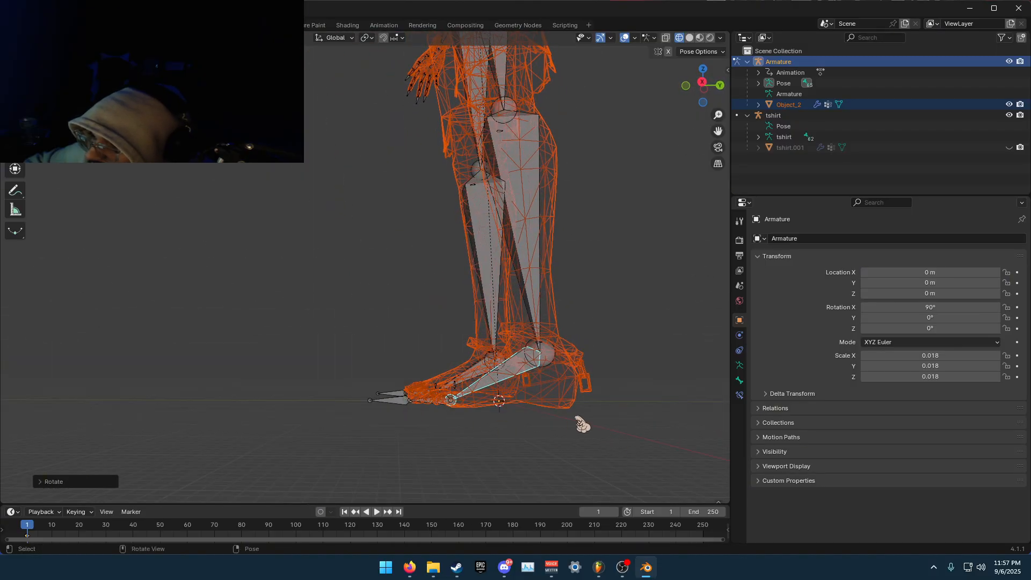
{"action": "mouse_move", "coordinate": [502, 433]}
{"action": "middle_mouse_down"}
{"action": "mouse_move", "coordinate": [618, 420]}
{"action": "mouse_move", "coordinate": [596, 447]}
{"action": "mouse_move", "coordinate": [492, 431]}
{"action": "middle_mouse_up"}
Fine-tune the right foot bone's rotation and show the tshirt.001 mesh again
{"action": "left_click", "coordinate": [322, 354]}
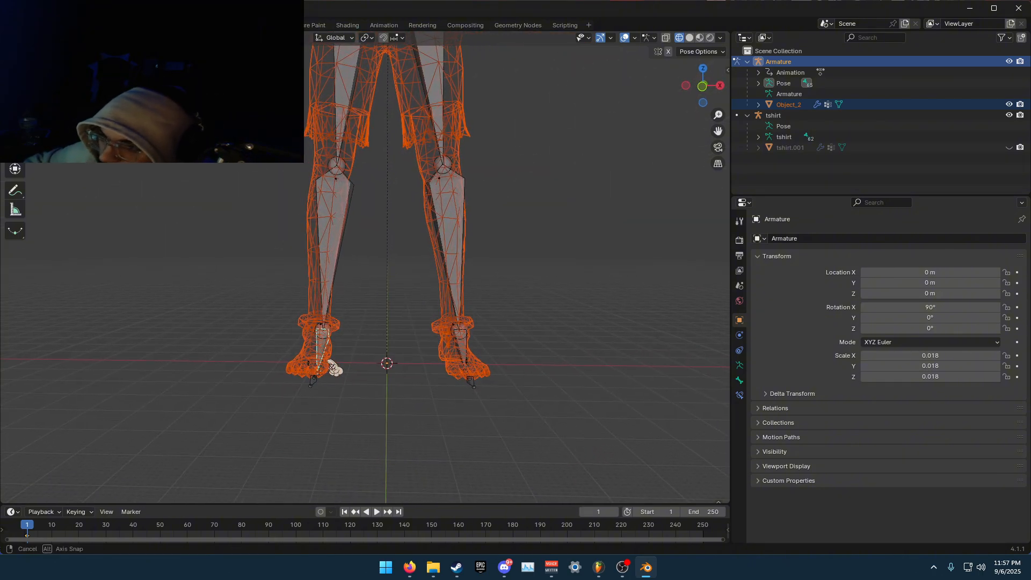
{"action": "middle_click_drag", "start_coordinate": [334, 361], "coordinate": [345, 368]}
{"action": "key", "text": "r"}
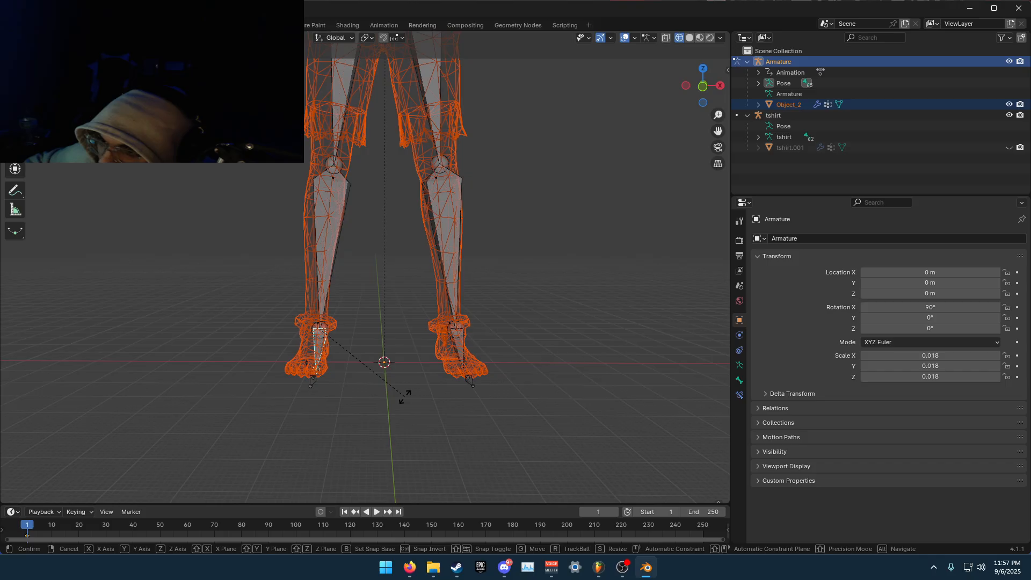
{"action": "left_click", "coordinate": [408, 394]}
{"action": "scroll", "coordinate": [410, 376], "scroll_direction": "down", "scroll_amount": 4}
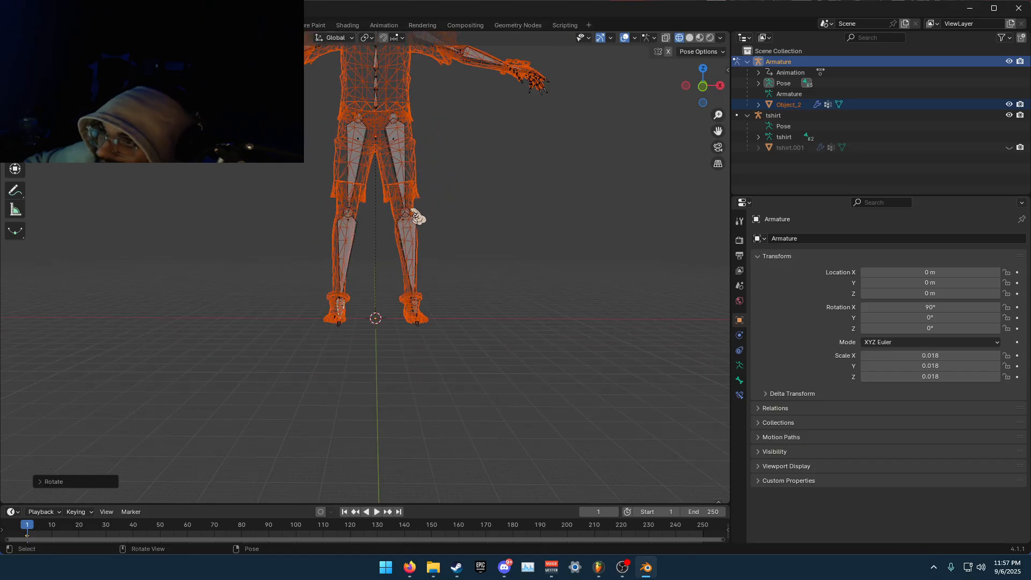
{"action": "left_click", "coordinate": [1010, 148]}
{"action": "scroll", "coordinate": [596, 242], "scroll_direction": "up", "scroll_amount": 3}
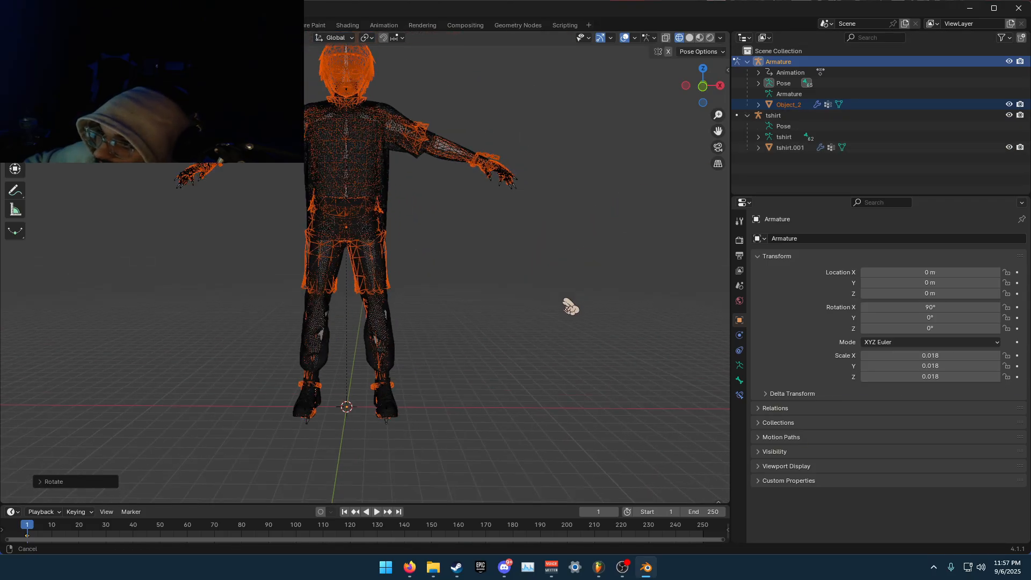
{"action": "middle_click_drag", "start_coordinate": [564, 304], "coordinate": [578, 360]}
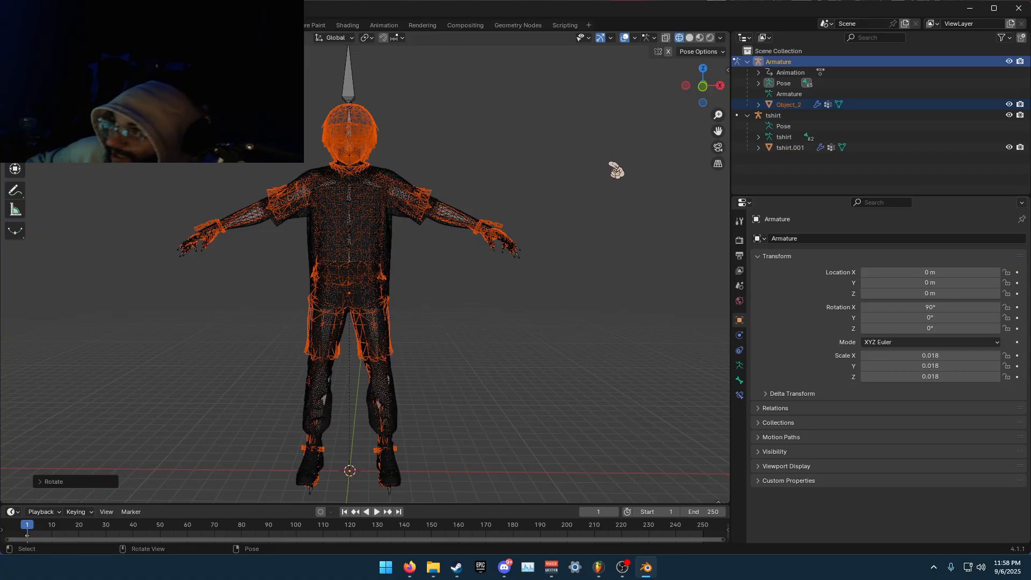
Return to Object Mode and apply the Armature modifier on Object_2
{"action": "left_click", "coordinate": [761, 181]}
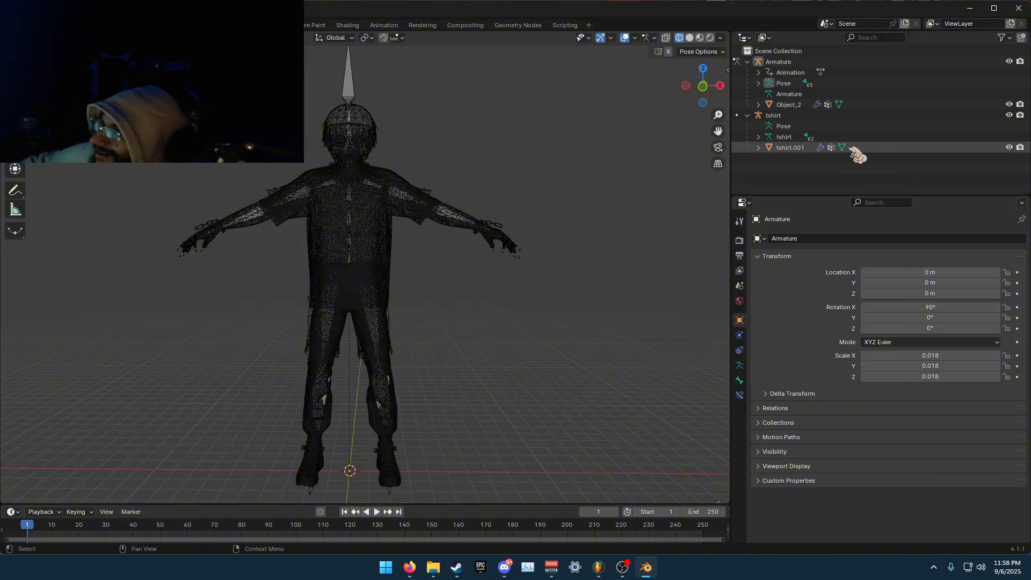
{"action": "left_click", "coordinate": [792, 106]}
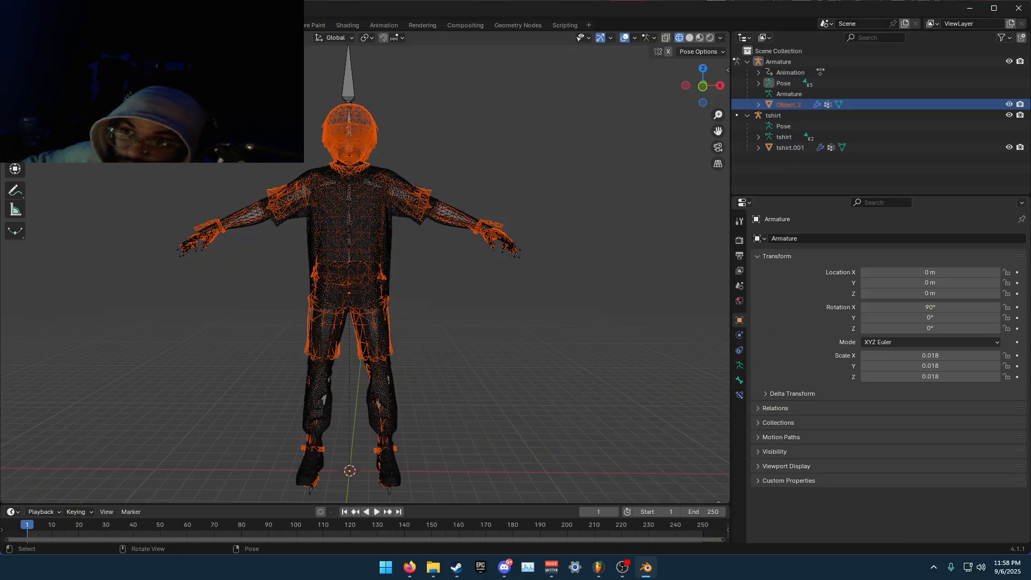
{"action": "key", "text": "ctrl+Tab"}
{"action": "left_click", "coordinate": [800, 105]}
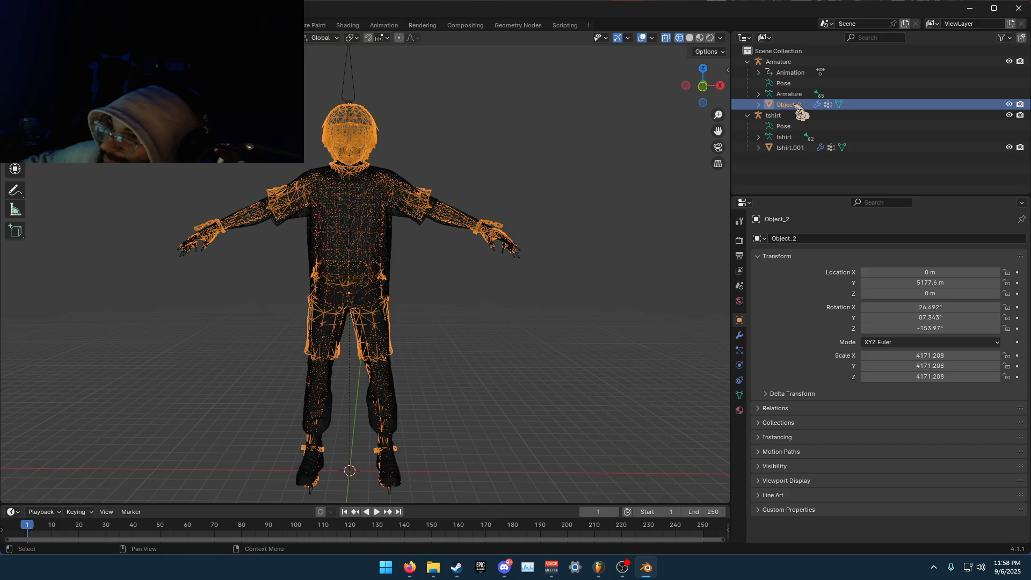
{"action": "left_click", "coordinate": [740, 335]}
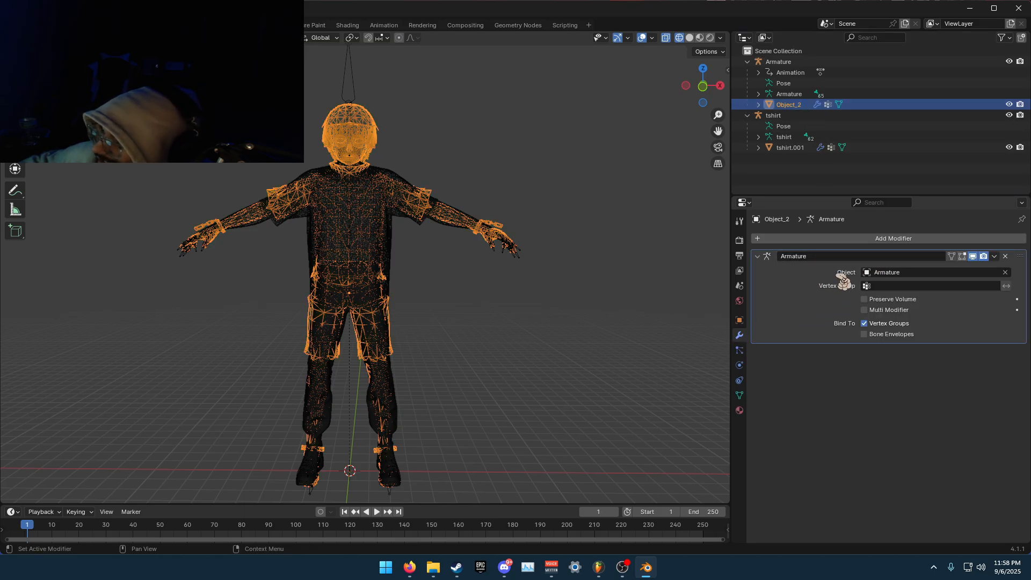
{"action": "left_click", "coordinate": [995, 258]}
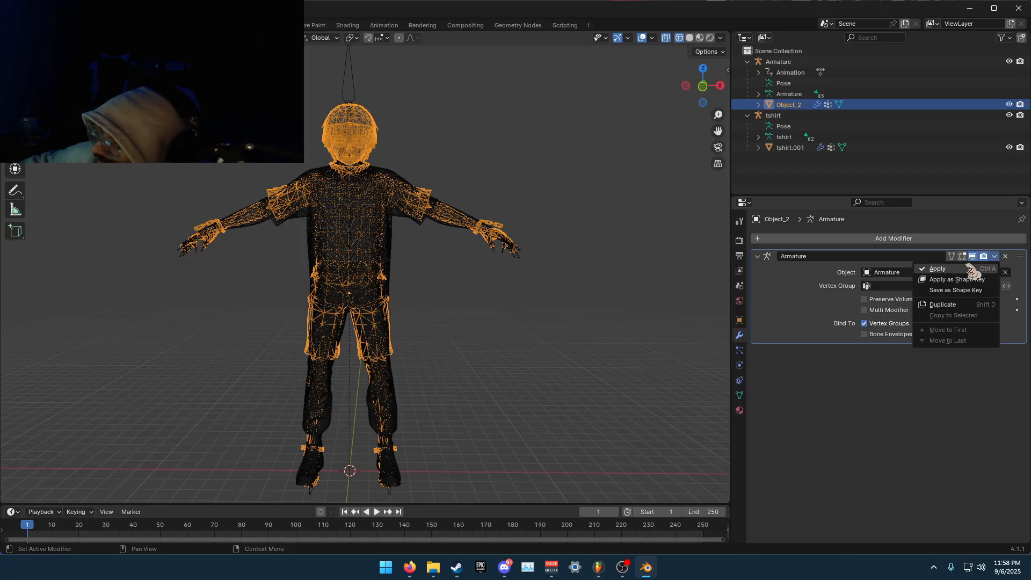
{"action": "left_click", "coordinate": [939, 269]}
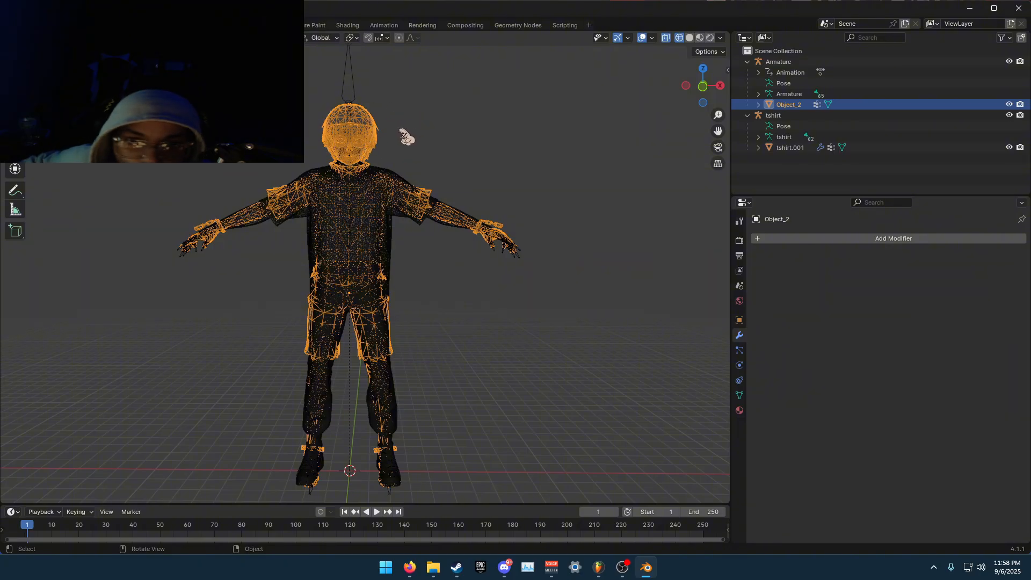
Clear Object_2's parent while keeping its transformation
{"action": "right_click", "coordinate": [413, 136]}
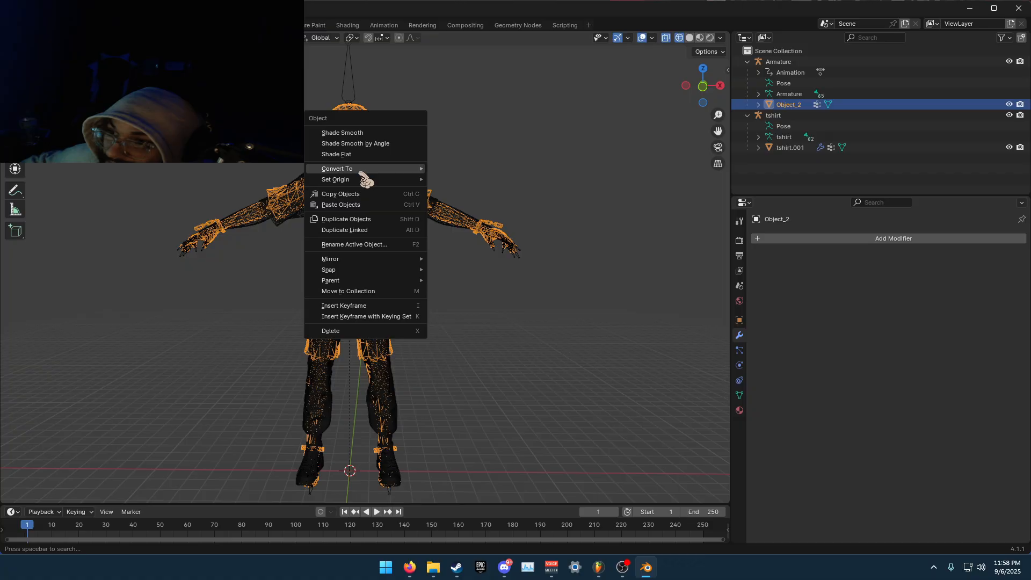
{"action": "mouse_move", "coordinate": [410, 284]}
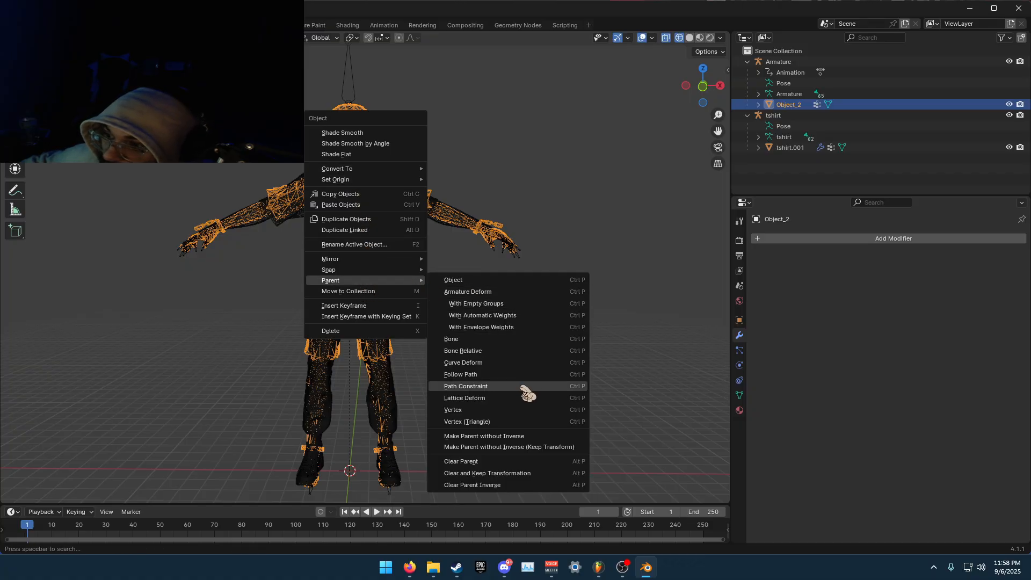
{"action": "left_click", "coordinate": [495, 474]}
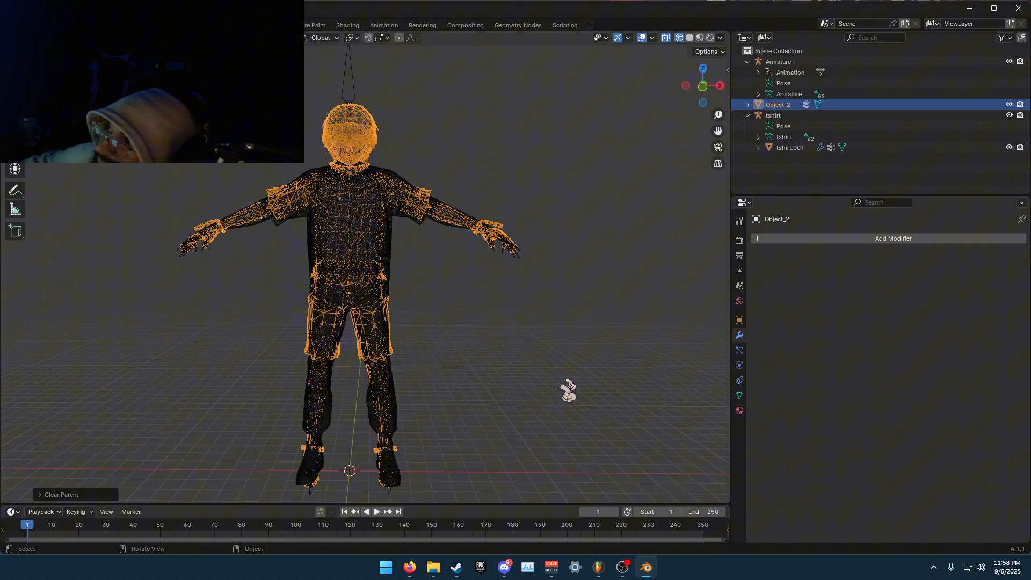
Delete the imported Mixamo armature and parent Object_2 to the tshirt armature
{"action": "left_click", "coordinate": [777, 62]}
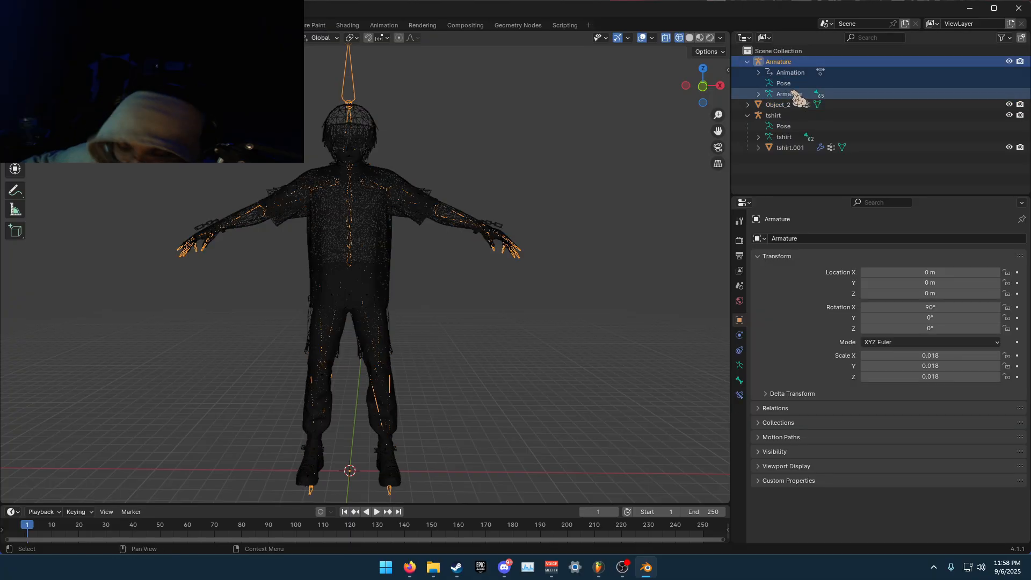
{"action": "key", "text": "x"}
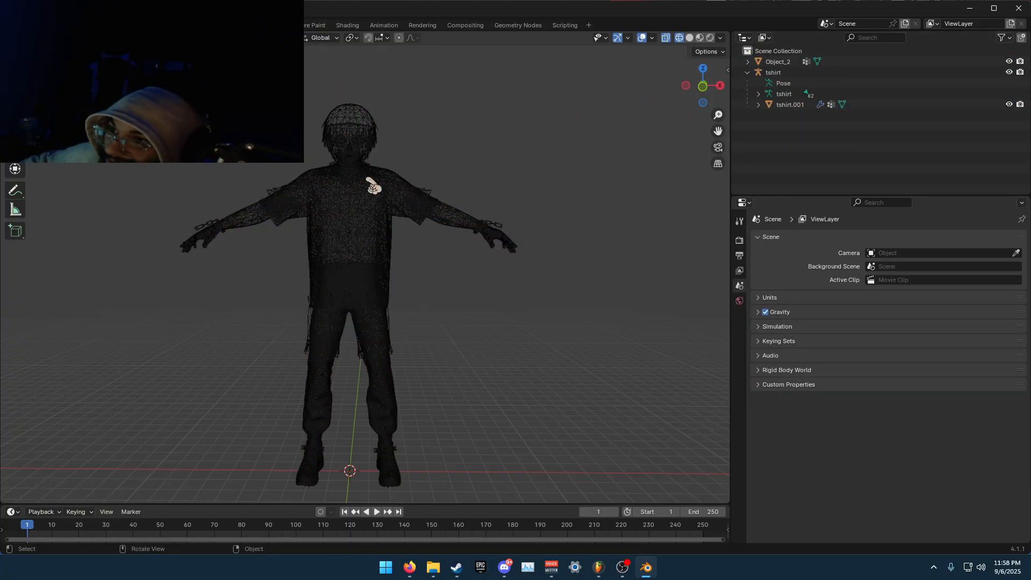
{"action": "mouse_move", "coordinate": [777, 61]}
{"action": "left_mouse_down"}
{"action": "mouse_move", "coordinate": [758, 59]}
{"action": "mouse_move", "coordinate": [754, 78]}
{"action": "mouse_move", "coordinate": [808, 81]}
{"action": "mouse_move", "coordinate": [767, 74]}
{"action": "mouse_move", "coordinate": [775, 76]}
{"action": "left_mouse_up"}
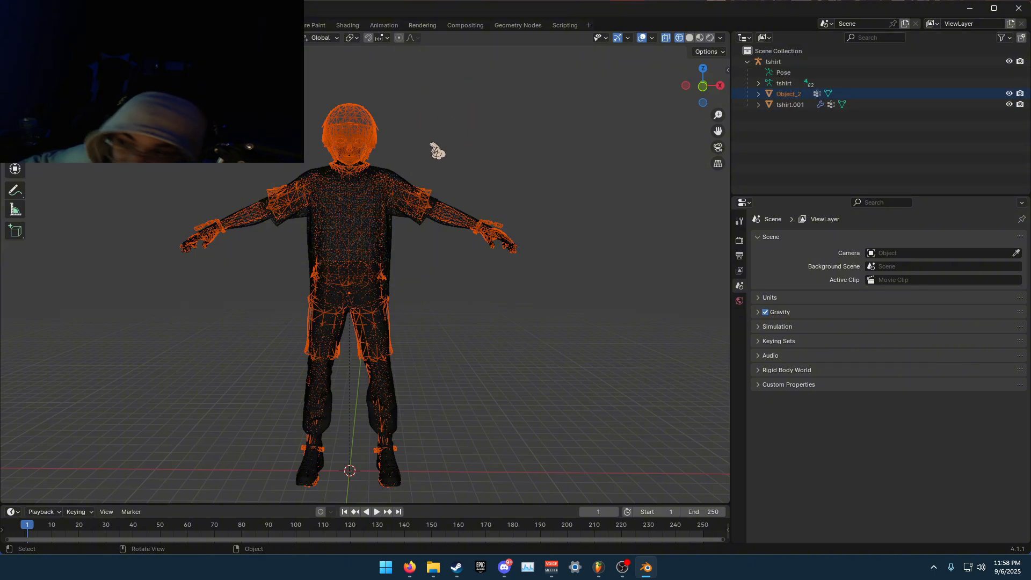
Add an Armature modifier and a Data Transfer modifier to Object_2
{"action": "left_click", "coordinate": [794, 95]}
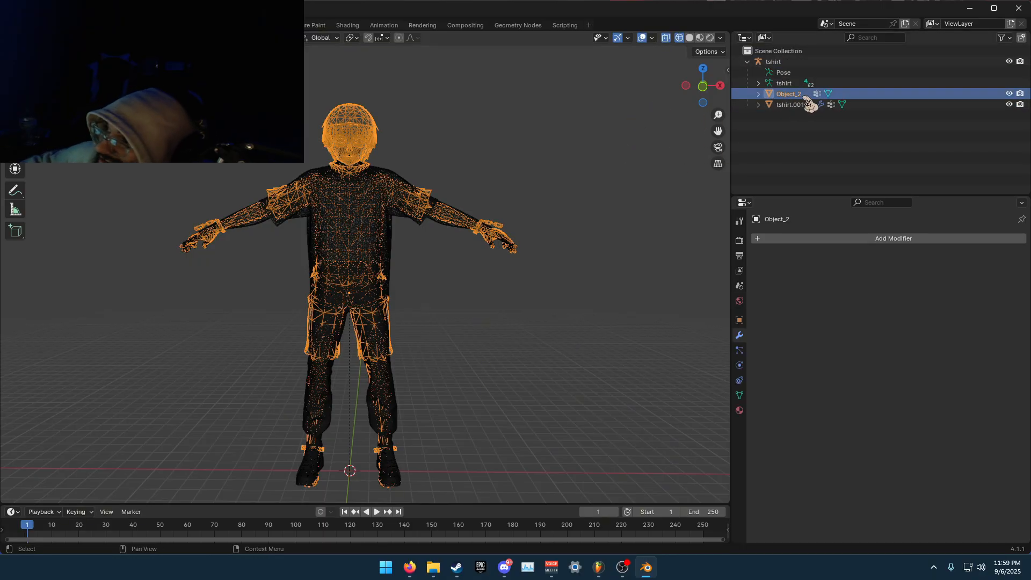
{"action": "left_click", "coordinate": [908, 238]}
{"action": "mouse_move", "coordinate": [859, 289]}
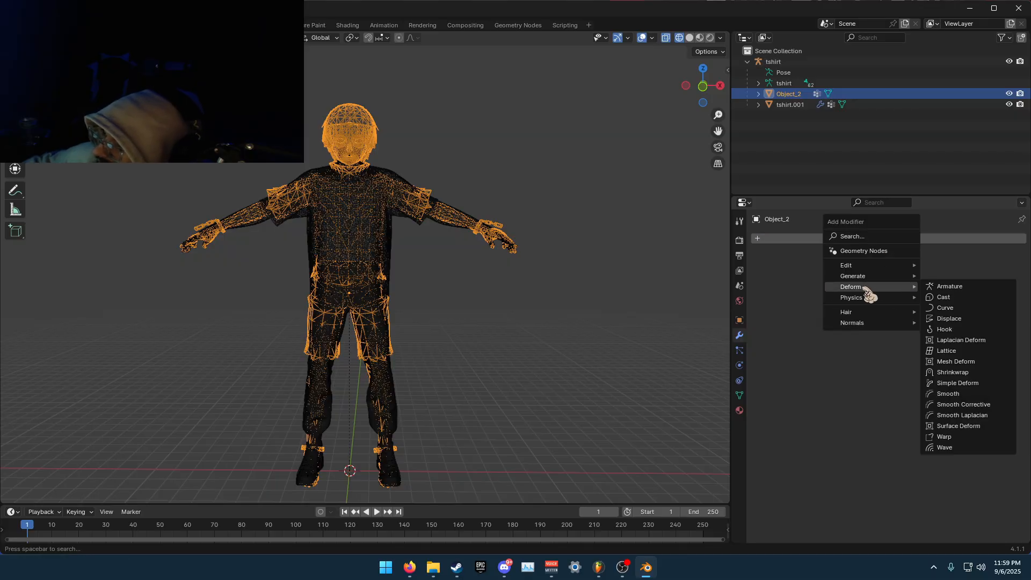
{"action": "left_click", "coordinate": [989, 290]}
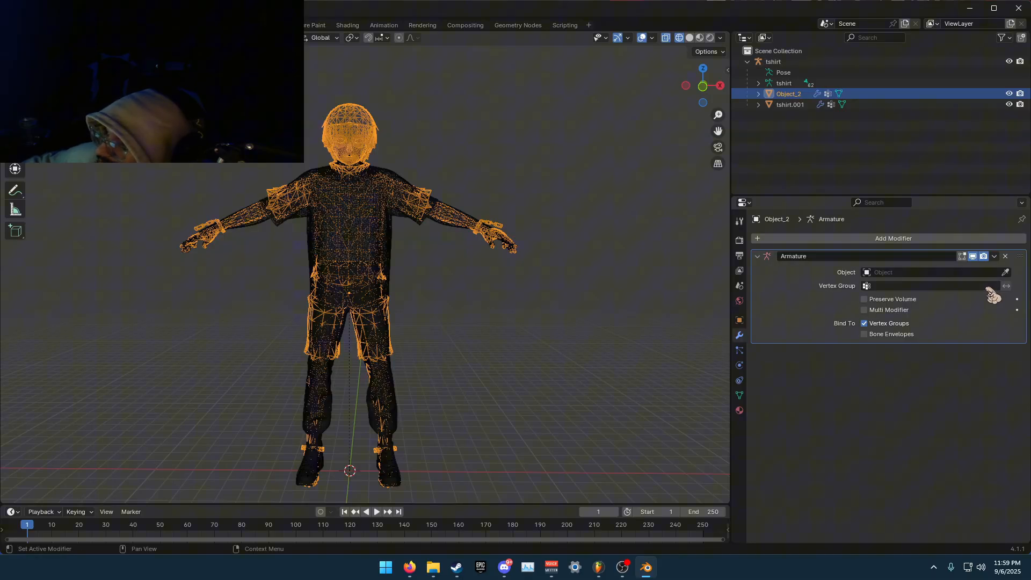
{"action": "left_click", "coordinate": [898, 238]}
{"action": "left_click", "coordinate": [859, 186]}
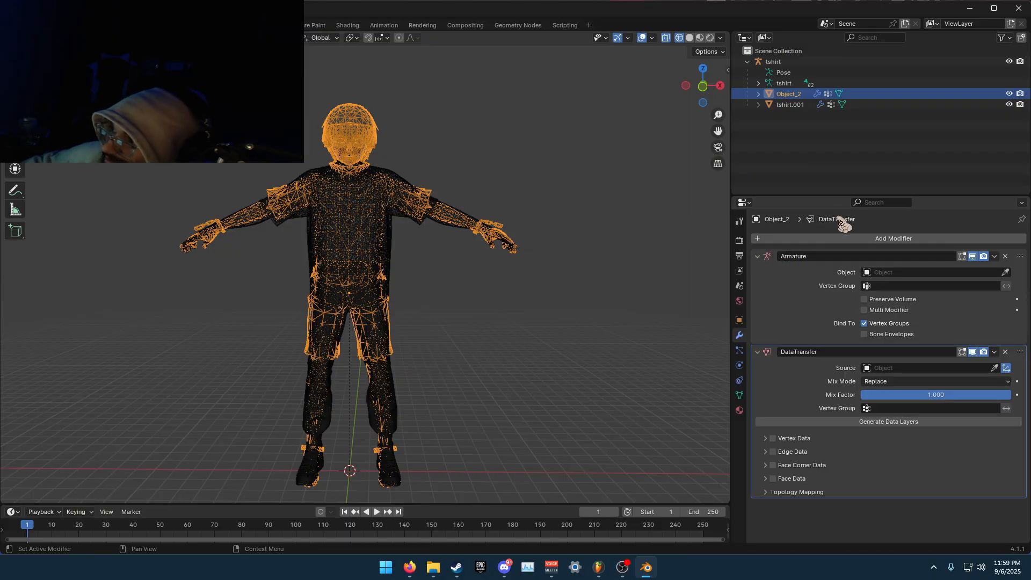
Set the Armature modifier's object to tshirt and the Data Transfer modifier's source to tshirt.001
{"action": "left_click", "coordinate": [1006, 273]}
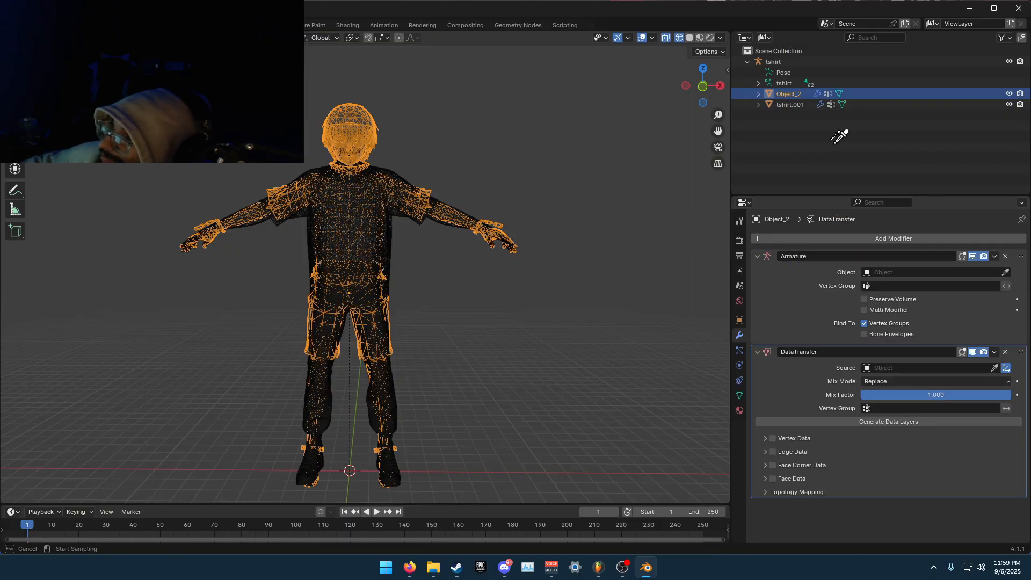
{"action": "left_click", "coordinate": [777, 57]}
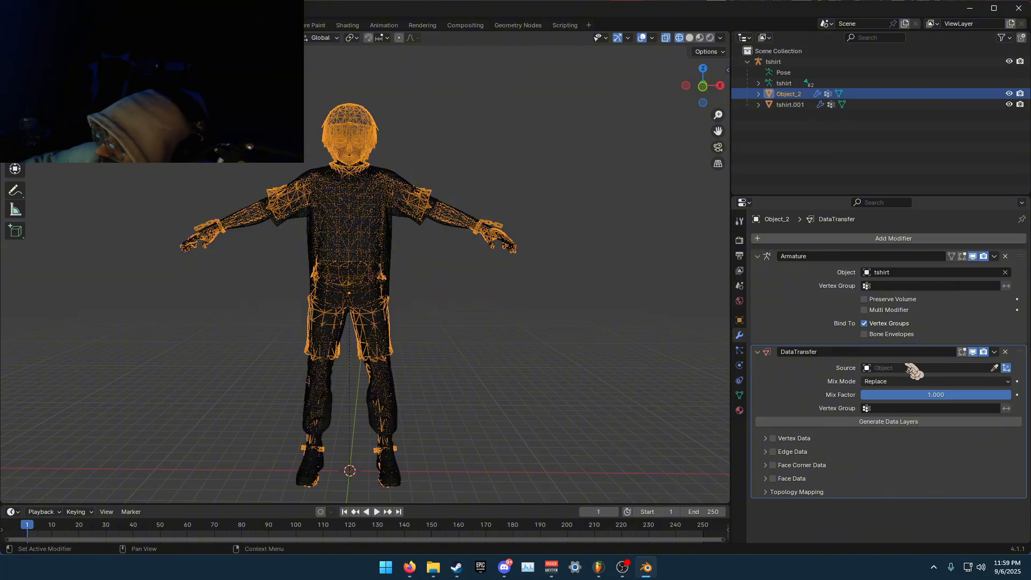
{"action": "left_click", "coordinate": [994, 368]}
{"action": "left_click", "coordinate": [794, 104]}
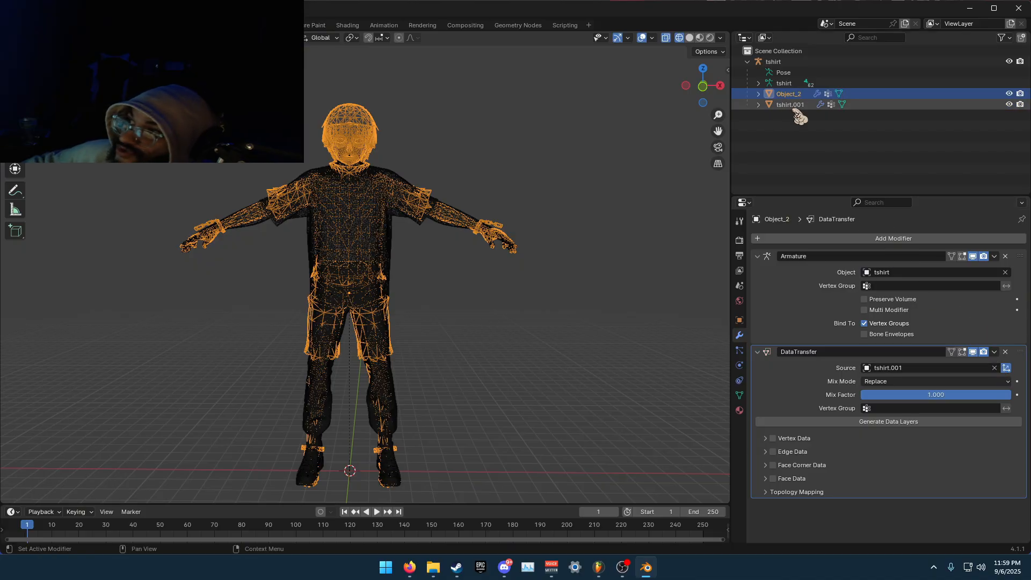
Enable vertex group transfer in Object_2's Data Transfer modifier with Nearest Face Interpolated mapping
{"action": "left_click", "coordinate": [772, 438]}
{"action": "left_click", "coordinate": [803, 454]}
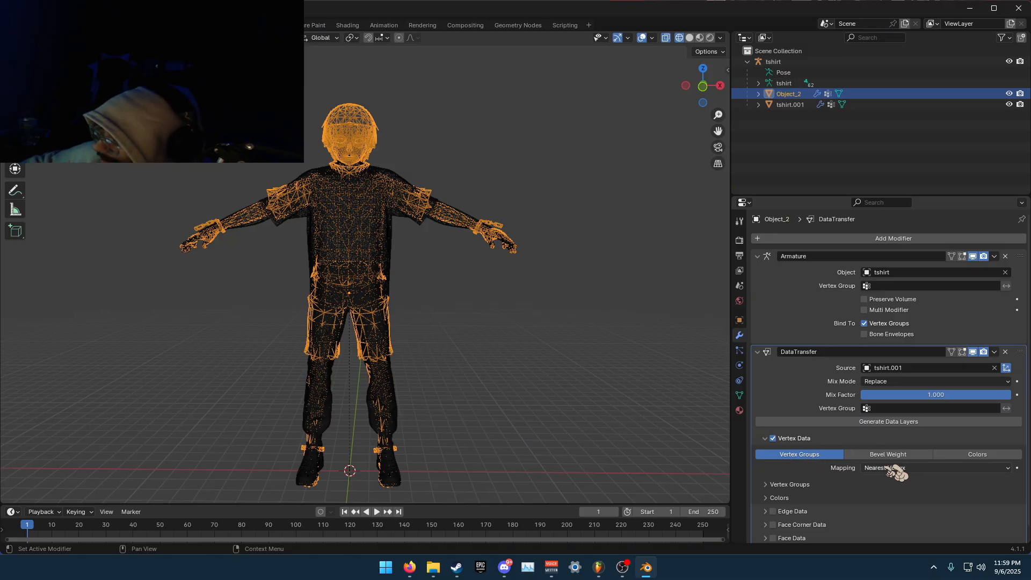
{"action": "left_click", "coordinate": [916, 468]}
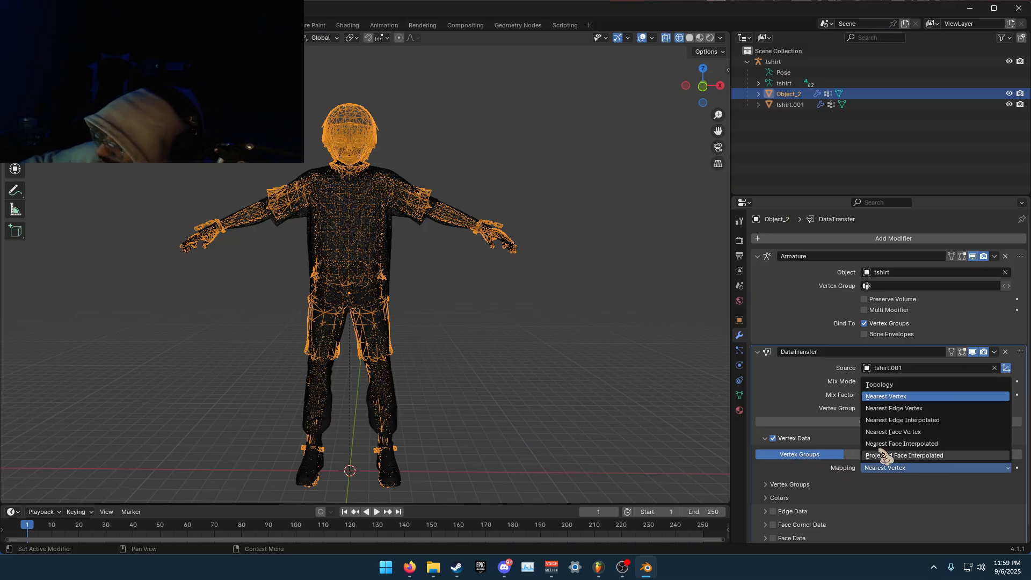
{"action": "left_click", "coordinate": [921, 445]}
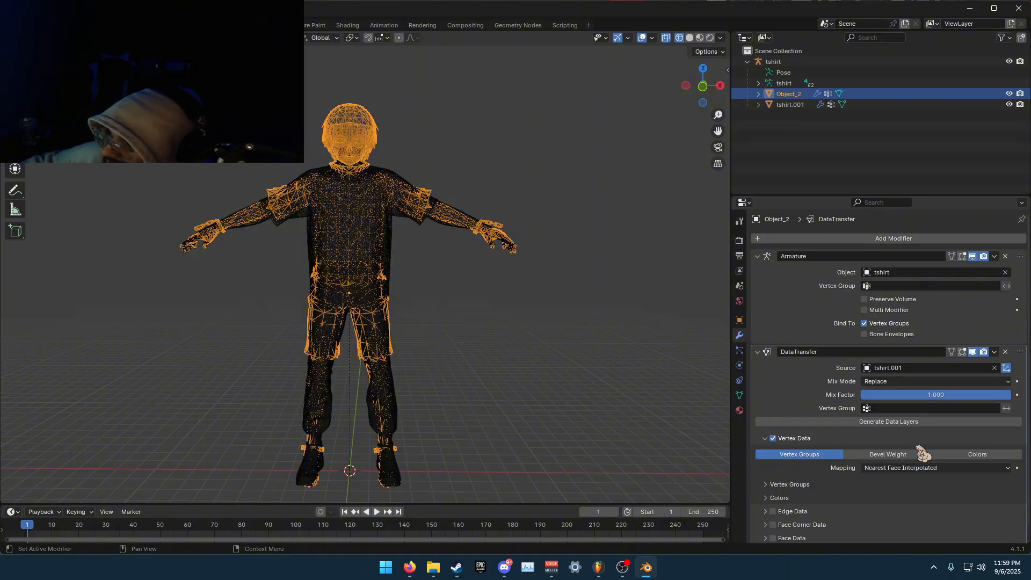
Generate the data layers for the Data Transfer modifier and apply it to Object_2
{"action": "left_click", "coordinate": [898, 422]}
{"action": "left_click", "coordinate": [995, 353]}
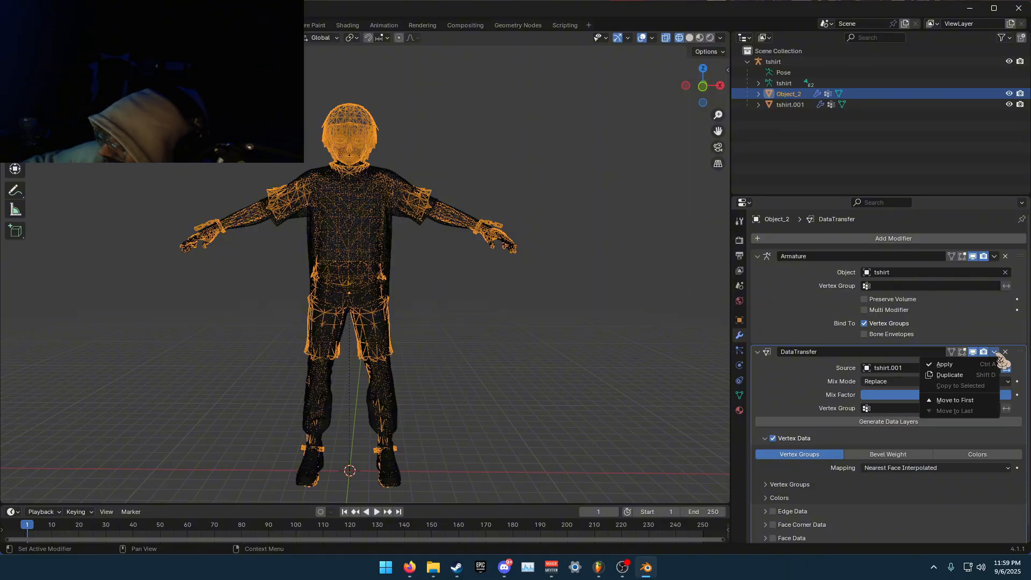
{"action": "left_click", "coordinate": [958, 365]}
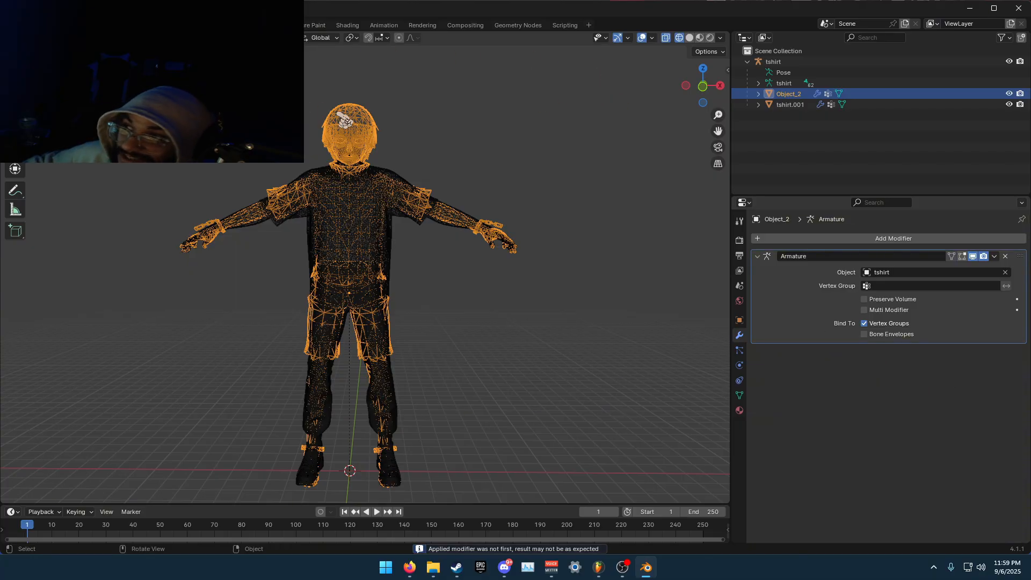
Put Object_2 into Weight Paint mode, turn off wireframe shading and hide the tshirt.001 mesh
{"action": "left_click", "coordinate": [794, 106]}
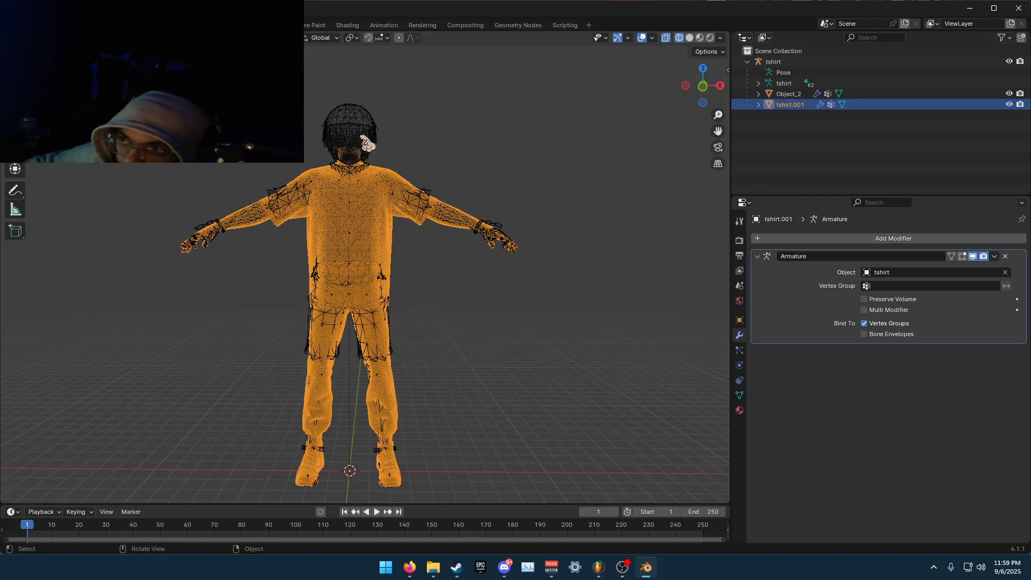
{"action": "left_click", "coordinate": [788, 94]}
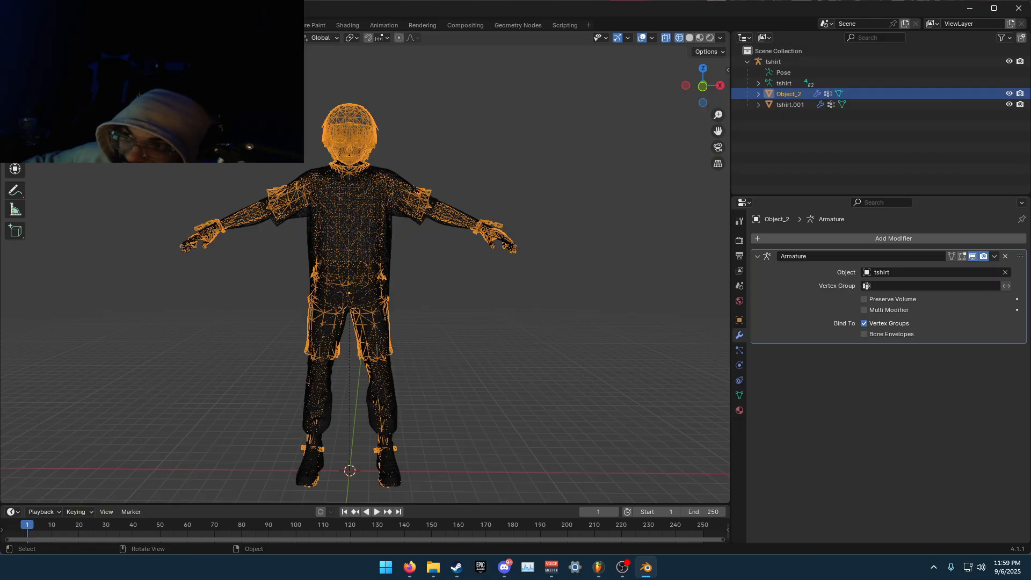
{"action": "left_click", "coordinate": [85, 107]}
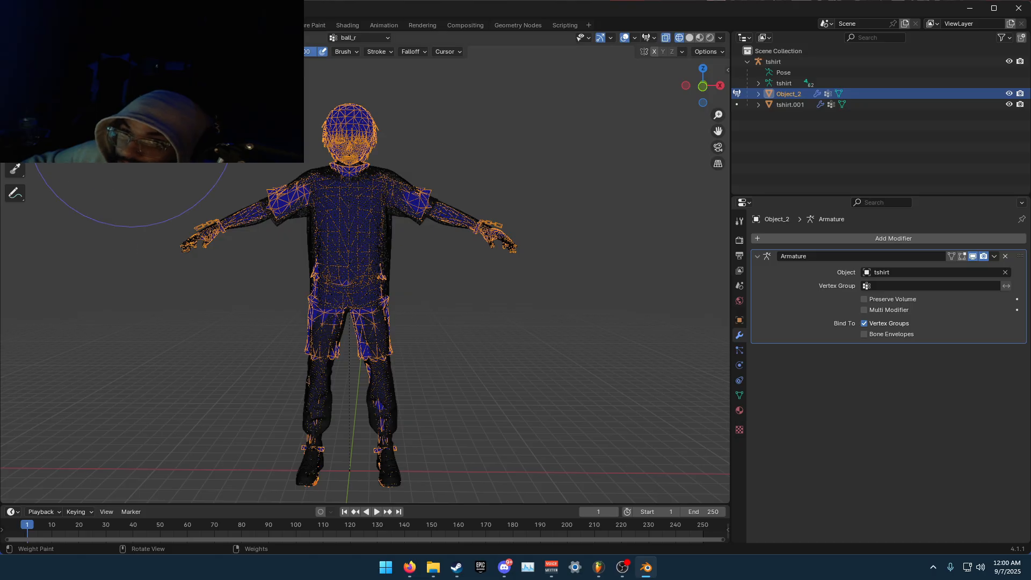
{"action": "key", "text": "z"}
{"action": "left_click", "coordinate": [271, 340]}
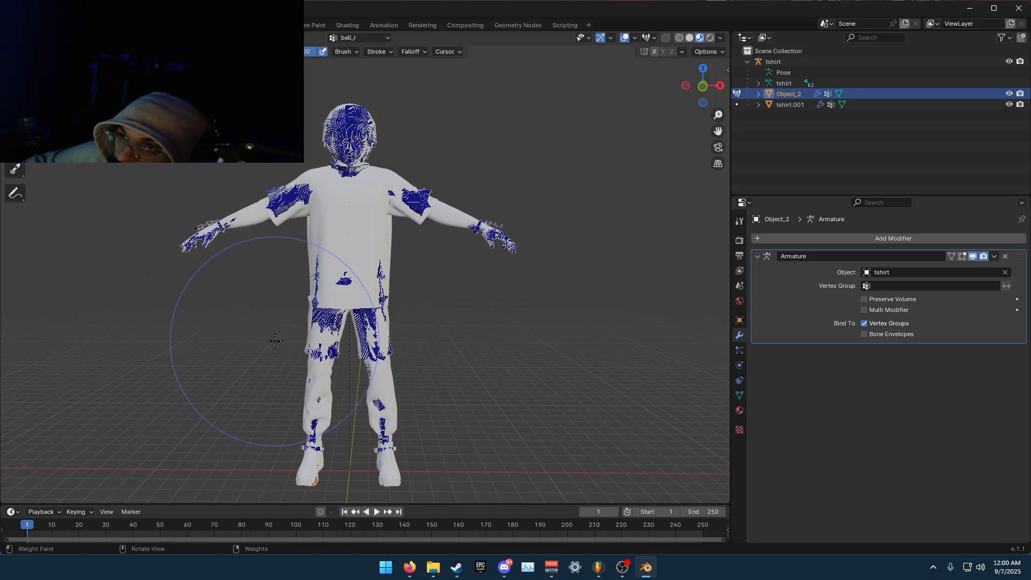
{"action": "left_click", "coordinate": [1009, 104]}
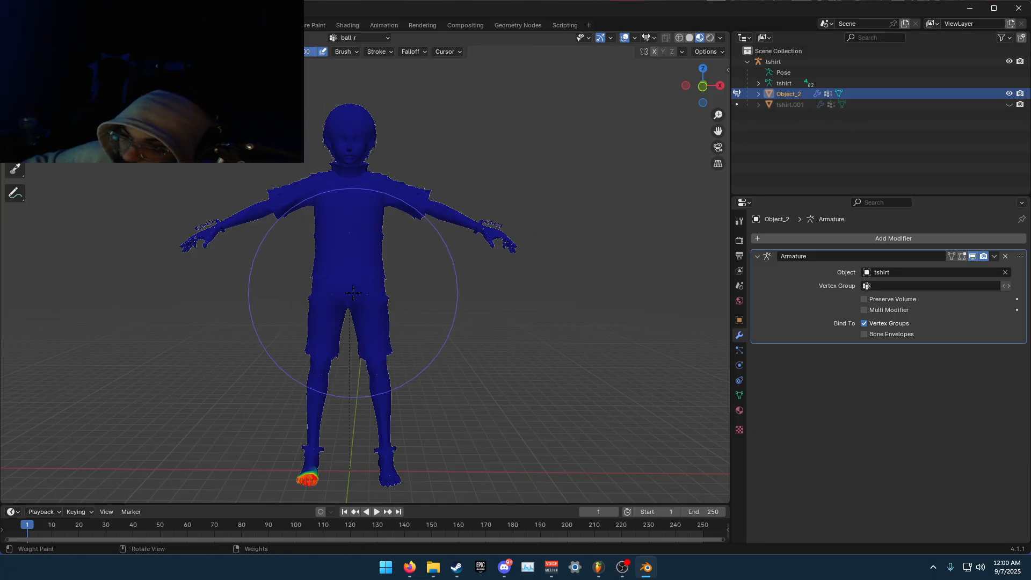
Shrink the weight brush to about foot size for working around the character's feet
{"action": "middle_click_drag", "start_coordinate": [352, 292], "coordinate": [355, 334]}
{"action": "mouse_move", "coordinate": [381, 369]}
{"action": "middle_mouse_down", "text": "shift"}
{"action": "mouse_move", "coordinate": [435, 328]}
{"action": "mouse_move", "coordinate": [419, 297]}
{"action": "middle_mouse_up", "text": "shift"}
{"action": "scroll", "coordinate": [424, 341], "scroll_direction": "up", "scroll_amount": 4}
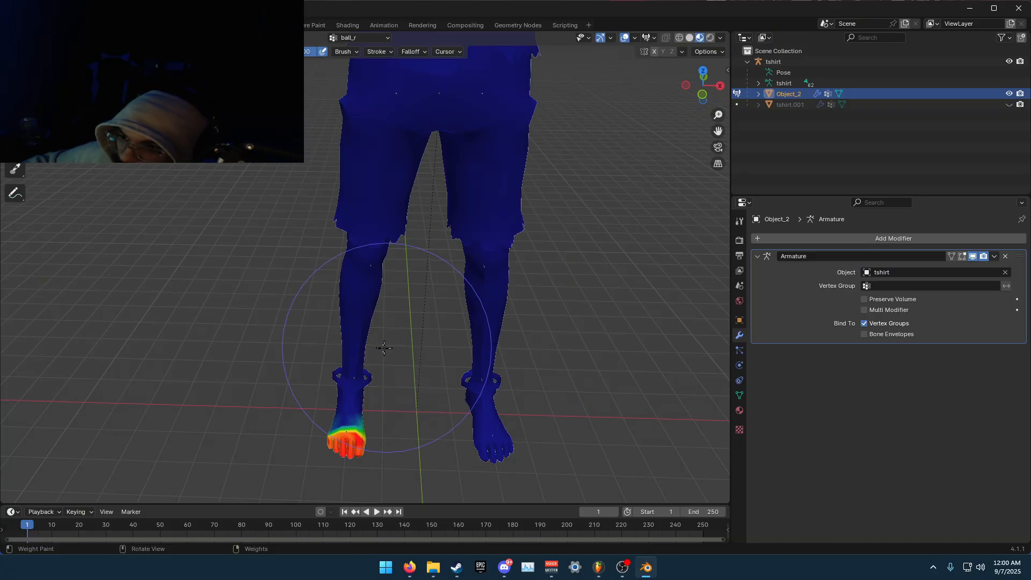
{"action": "key", "text": "f"}
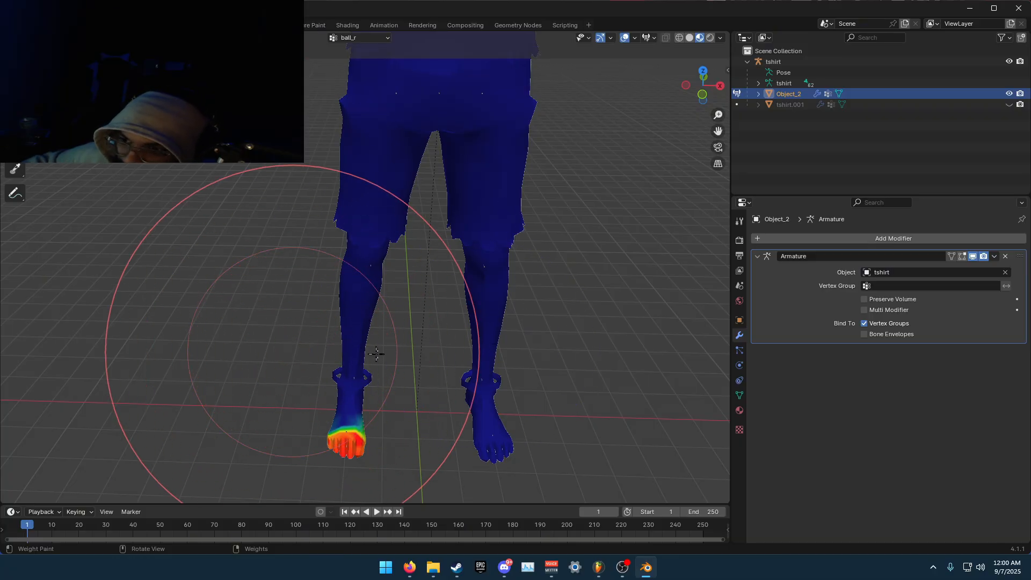
{"action": "left_click", "coordinate": [240, 328]}
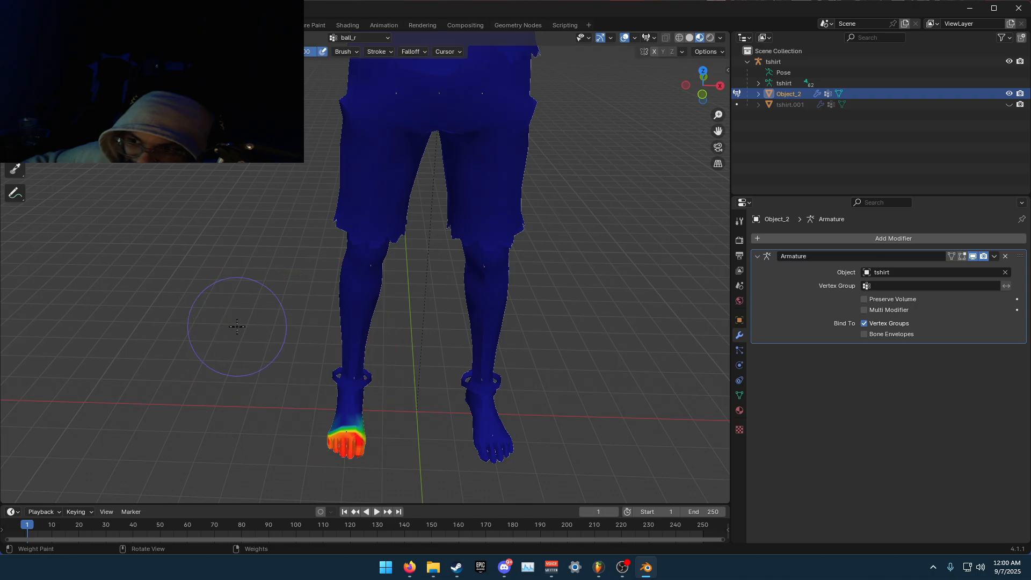
{"action": "key", "text": "f"}
{"action": "left_click", "coordinate": [316, 357]}
{"action": "key", "text": "f"}
{"action": "left_click", "coordinate": [219, 340]}
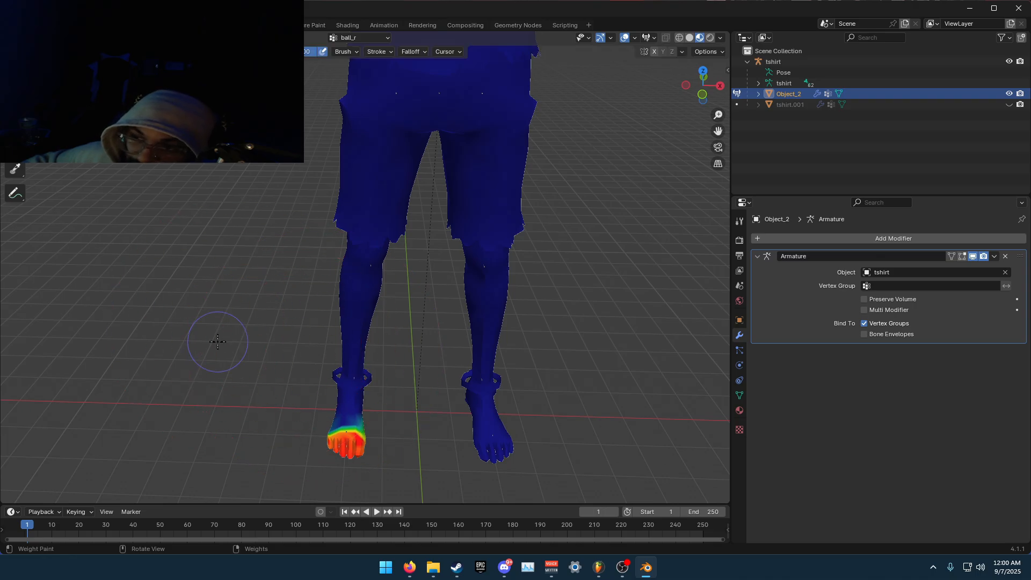
{"action": "key", "text": "f"}
{"action": "left_click", "coordinate": [282, 379]}
{"action": "key", "text": "f"}
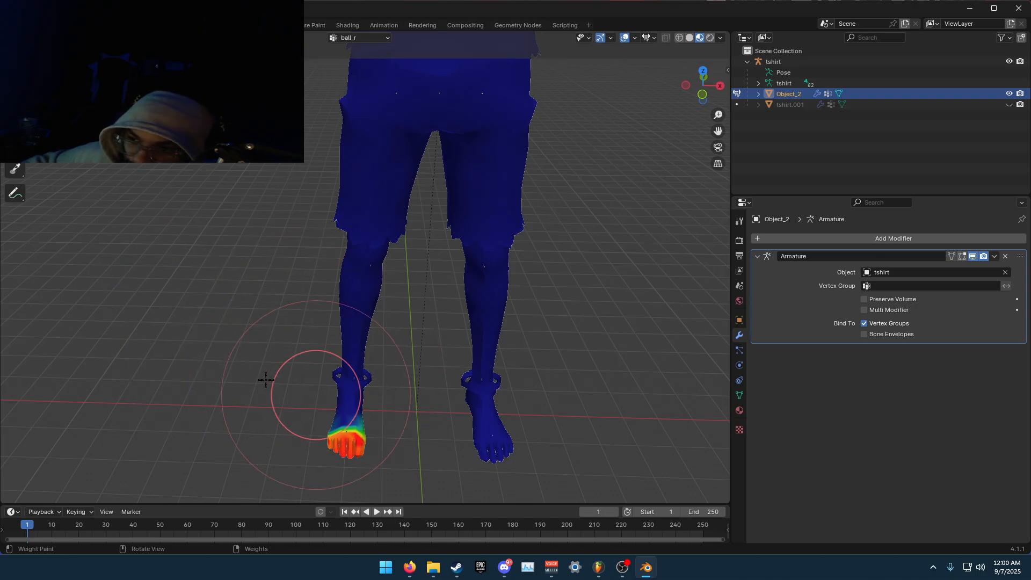
{"action": "left_click", "coordinate": [248, 368]}
Subtract the stray ball_r weight behind the toes on the top, side and sole of the right foot
{"action": "scroll", "coordinate": [385, 424], "scroll_direction": "up", "scroll_amount": 1}
{"action": "scroll", "coordinate": [385, 425], "scroll_direction": "up", "scroll_amount": 1}
{"action": "middle_click_drag", "start_coordinate": [416, 397], "coordinate": [445, 378], "text": "shift"}
{"action": "left_click_drag", "start_coordinate": [392, 276], "coordinate": [329, 267], "text": "ctrl"}
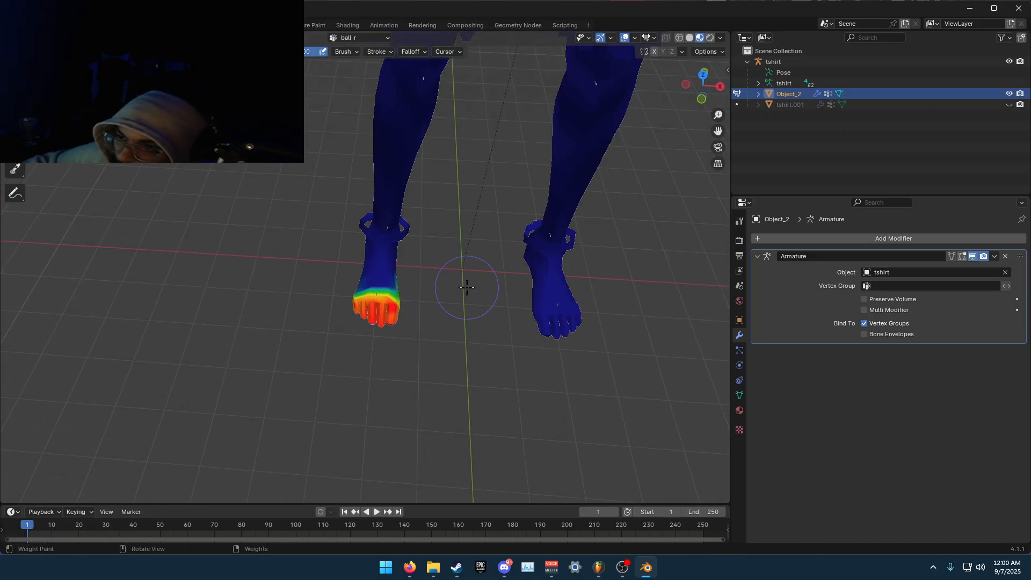
{"action": "middle_click_drag", "start_coordinate": [467, 288], "coordinate": [415, 324]}
{"action": "middle_click_drag", "start_coordinate": [519, 378], "coordinate": [430, 207], "text": "shift"}
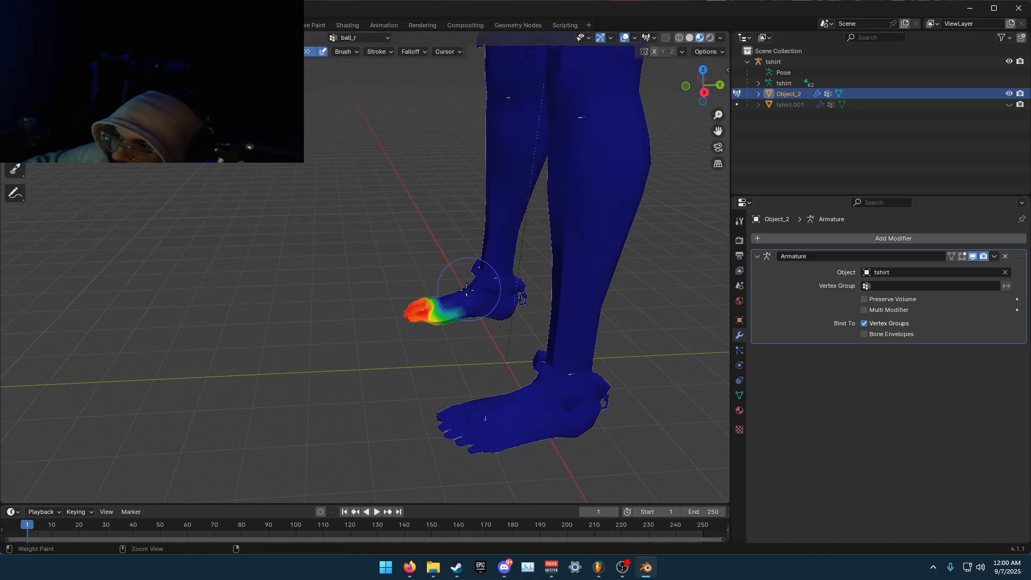
{"action": "left_click_drag", "start_coordinate": [473, 285], "coordinate": [469, 333], "text": "ctrl"}
{"action": "mouse_move", "coordinate": [463, 319]}
{"action": "middle_mouse_down"}
{"action": "mouse_move", "coordinate": [455, 295]}
{"action": "mouse_move", "coordinate": [563, 392]}
{"action": "middle_mouse_up"}
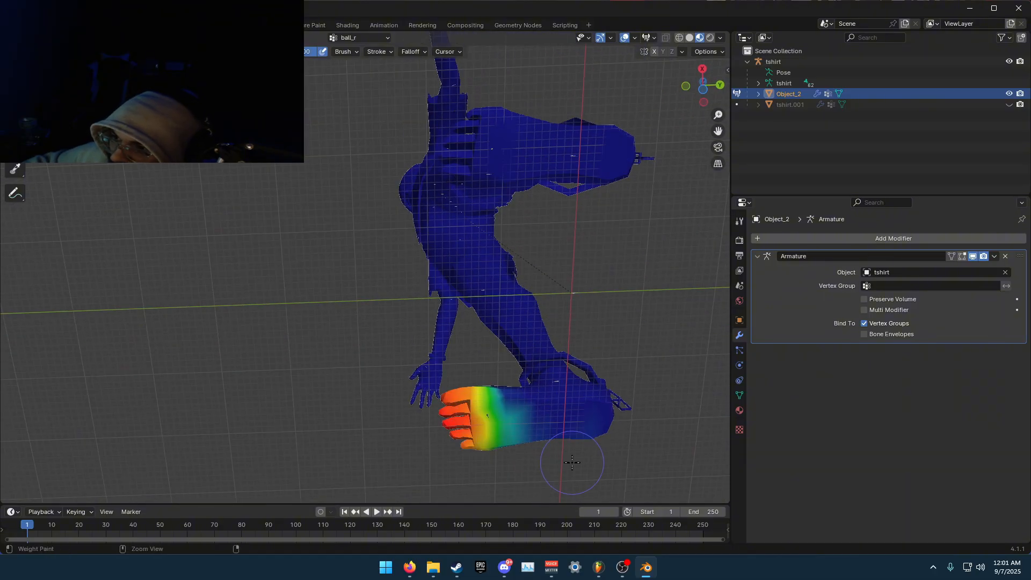
{"action": "mouse_move", "coordinate": [536, 426]}
{"action": "left_mouse_down", "text": "ctrl"}
{"action": "mouse_move", "coordinate": [529, 416]}
{"action": "mouse_move", "coordinate": [531, 430]}
{"action": "left_mouse_up", "text": "ctrl"}
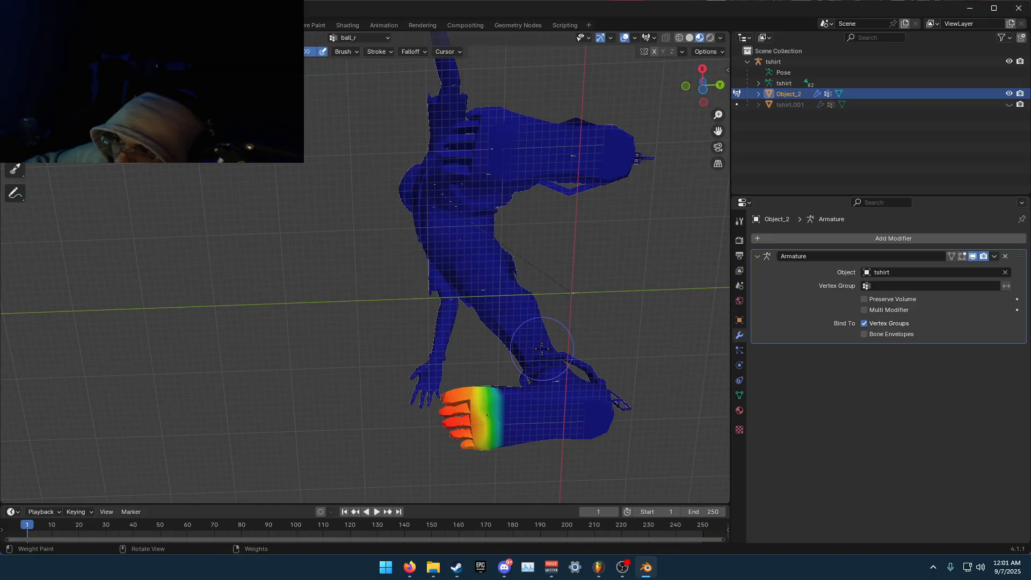
Make ball_l the active vertex group and subtract its stray weight behind the left foot's toes
{"action": "middle_click_drag", "start_coordinate": [529, 349], "coordinate": [435, 301]}
{"action": "left_click", "coordinate": [363, 38]}
{"action": "left_click", "coordinate": [337, 94]}
{"action": "left_click_drag", "start_coordinate": [427, 246], "coordinate": [385, 260], "text": "ctrl"}
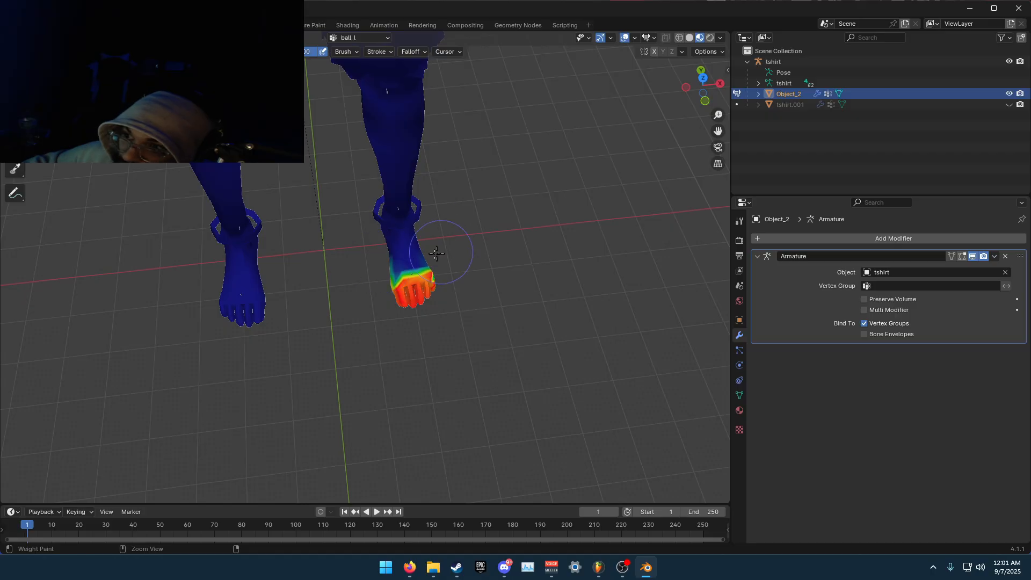
{"action": "mouse_move", "coordinate": [439, 243]}
{"action": "middle_mouse_down"}
{"action": "mouse_move", "coordinate": [518, 219]}
{"action": "mouse_move", "coordinate": [583, 62]}
{"action": "mouse_move", "coordinate": [571, 74]}
{"action": "middle_mouse_up"}
{"action": "mouse_move", "coordinate": [211, 354]}
{"action": "left_mouse_down", "text": "ctrl"}
{"action": "mouse_move", "coordinate": [245, 307]}
{"action": "mouse_move", "coordinate": [257, 417]}
{"action": "mouse_move", "coordinate": [251, 391]}
{"action": "left_mouse_up", "text": "ctrl"}
{"action": "mouse_move", "coordinate": [295, 354]}
{"action": "middle_mouse_down"}
{"action": "mouse_move", "coordinate": [180, 473]}
{"action": "mouse_move", "coordinate": [332, 346]}
{"action": "mouse_move", "coordinate": [384, 239]}
{"action": "mouse_move", "coordinate": [385, 352]}
{"action": "middle_mouse_up"}
Make head the active vertex group
{"action": "scroll", "coordinate": [296, 354], "scroll_direction": "down", "scroll_amount": 6}
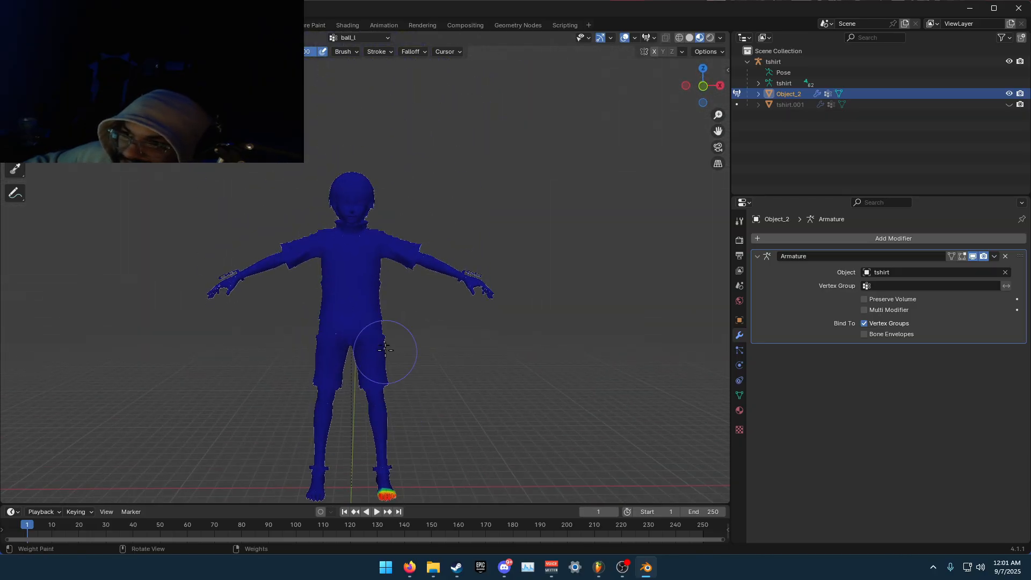
{"action": "left_click", "coordinate": [387, 37]}
{"action": "scroll", "coordinate": [352, 88], "scroll_direction": "down", "scroll_amount": 5}
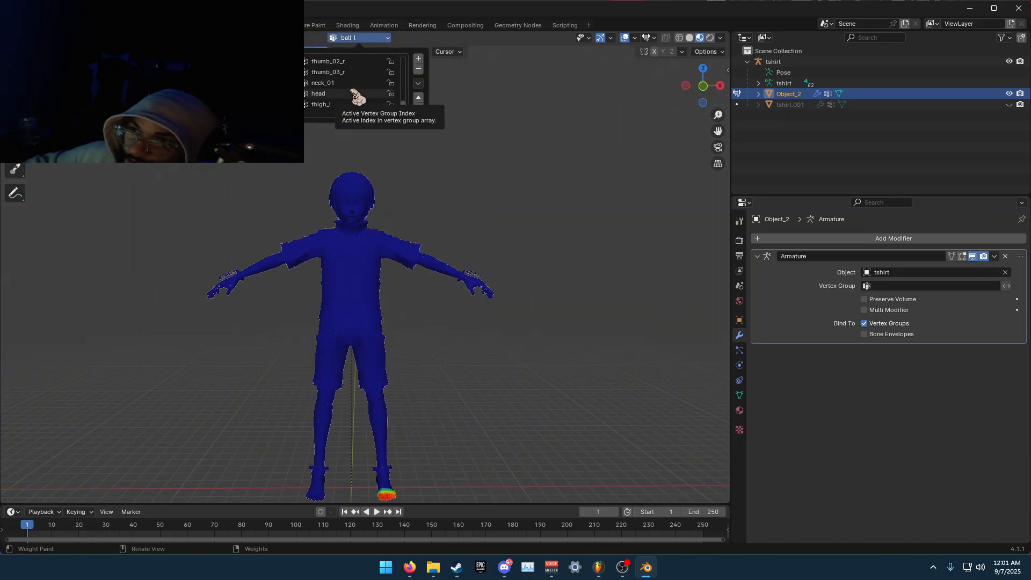
{"action": "left_click", "coordinate": [355, 94]}
Examine the head weights around the hair, collar, neck and chin from several sides
{"action": "middle_click_drag", "start_coordinate": [342, 63], "coordinate": [376, 215]}
{"action": "scroll", "coordinate": [419, 218], "scroll_direction": "up", "scroll_amount": 6}
{"action": "scroll", "coordinate": [483, 192], "scroll_direction": "down", "scroll_amount": 3}
{"action": "middle_click_drag", "start_coordinate": [451, 224], "coordinate": [403, 263]}
{"action": "scroll", "coordinate": [441, 244], "scroll_direction": "up", "scroll_amount": 6}
{"action": "middle_click_drag", "start_coordinate": [472, 233], "coordinate": [365, 319], "text": "shift"}
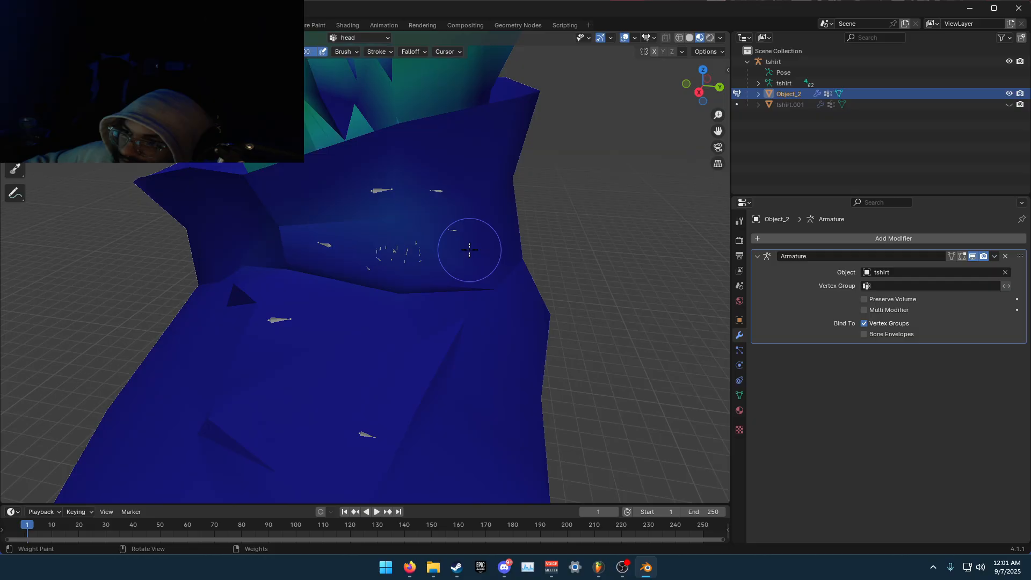
{"action": "scroll", "coordinate": [451, 261], "scroll_direction": "down", "scroll_amount": 5}
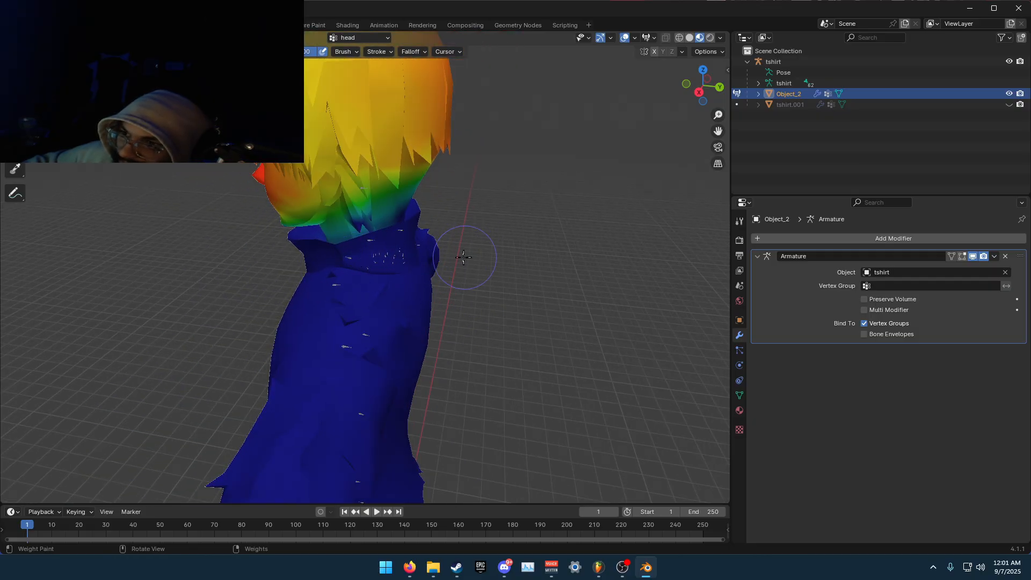
{"action": "middle_click_drag", "start_coordinate": [463, 257], "coordinate": [290, 207]}
{"action": "scroll", "coordinate": [376, 207], "scroll_direction": "down", "scroll_amount": 4}
{"action": "middle_click_drag", "start_coordinate": [459, 208], "coordinate": [398, 309]}
{"action": "scroll", "coordinate": [442, 201], "scroll_direction": "up", "scroll_amount": 7}
{"action": "scroll", "coordinate": [457, 187], "scroll_direction": "up", "scroll_amount": 1}
{"action": "scroll", "coordinate": [399, 309], "scroll_direction": "up", "scroll_amount": 1}
{"action": "mouse_move", "coordinate": [398, 300]}
{"action": "middle_mouse_down"}
{"action": "mouse_move", "coordinate": [396, 327]}
{"action": "mouse_move", "coordinate": [398, 286]}
{"action": "middle_mouse_up"}
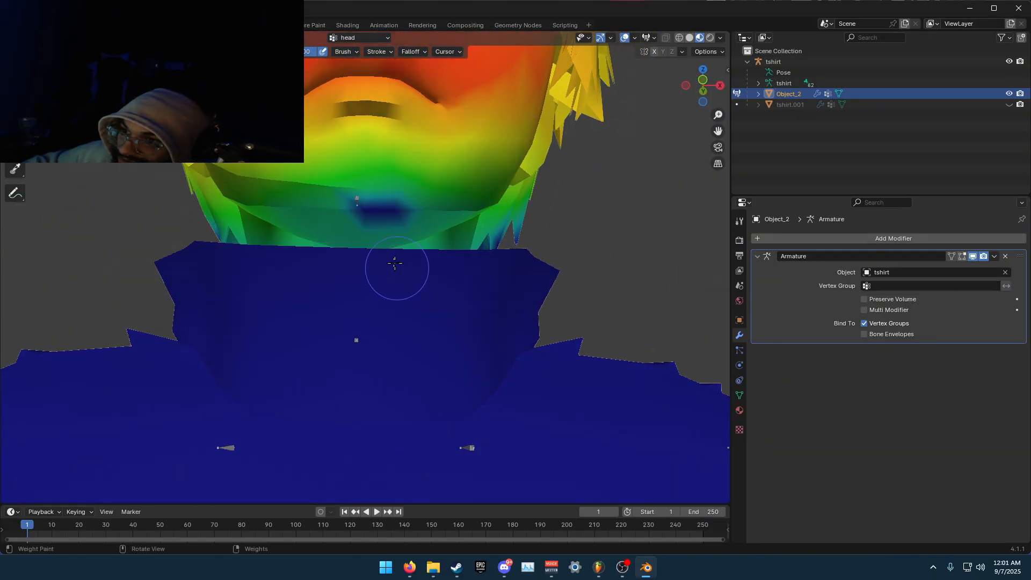
Reduce the brush size and paint full head weight over the chin, face and hair, leaving the collar unpainted
{"action": "middle_click_drag", "start_coordinate": [369, 204], "coordinate": [379, 212]}
{"action": "key", "text": "f"}
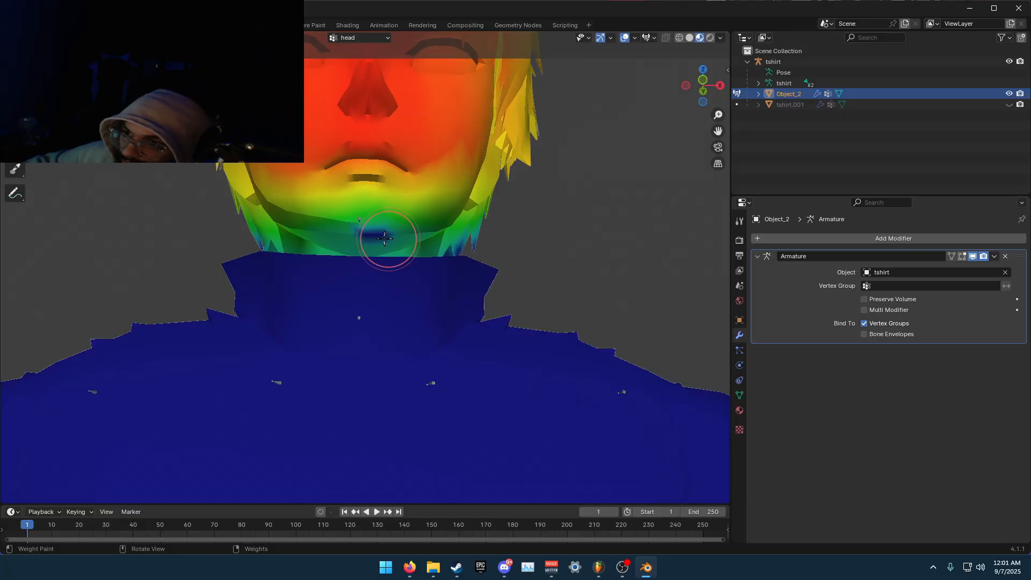
{"action": "left_click", "coordinate": [372, 232]}
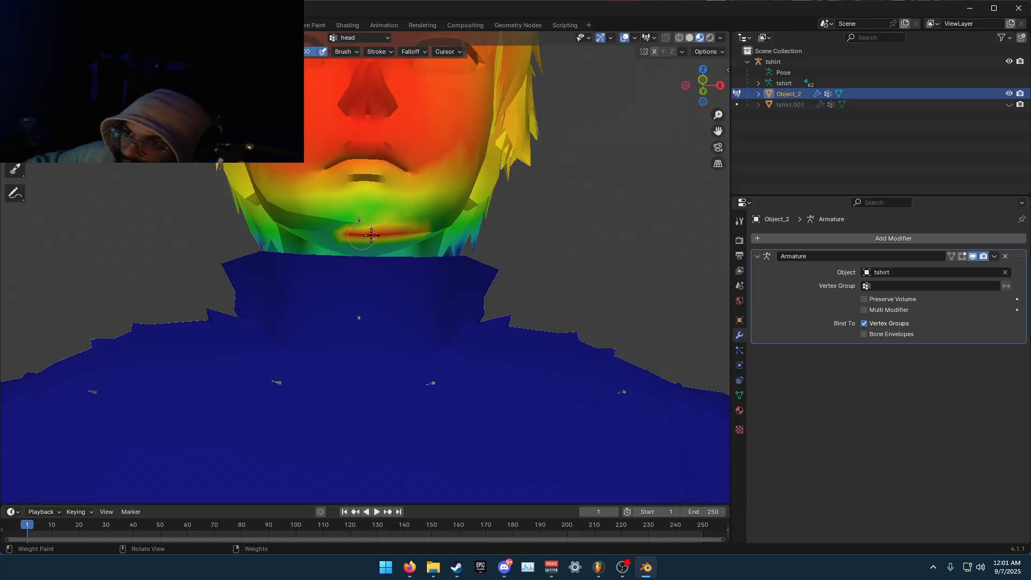
{"action": "mouse_move", "coordinate": [371, 235]}
{"action": "left_mouse_down"}
{"action": "mouse_move", "coordinate": [284, 231]}
{"action": "mouse_move", "coordinate": [322, 204]}
{"action": "mouse_move", "coordinate": [462, 188]}
{"action": "mouse_move", "coordinate": [255, 179]}
{"action": "mouse_move", "coordinate": [399, 220]}
{"action": "left_mouse_up"}
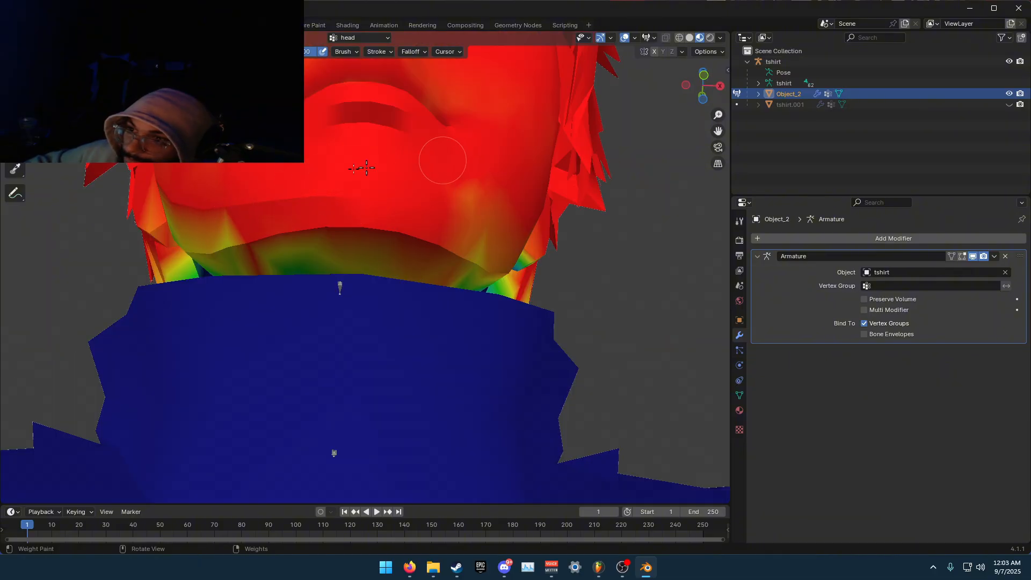
{"action": "scroll", "coordinate": [462, 235], "scroll_direction": "down", "scroll_amount": 5}
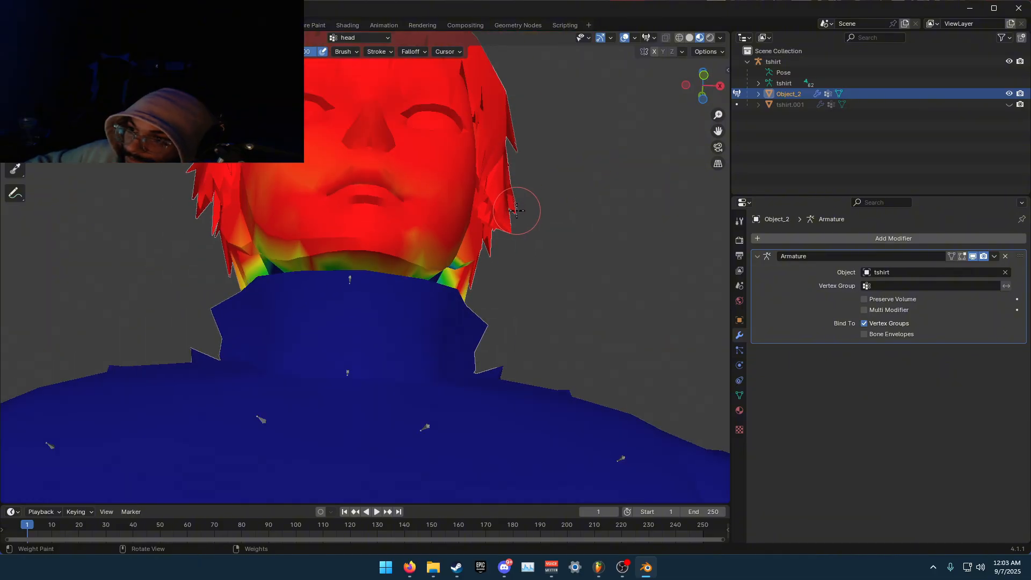
Make thigh_r the active vertex group and subtract its weight from the front of the lower shirt above the right hip
{"action": "middle_click_drag", "start_coordinate": [462, 235], "coordinate": [441, 294]}
{"action": "scroll", "coordinate": [452, 281], "scroll_direction": "down", "scroll_amount": 8}
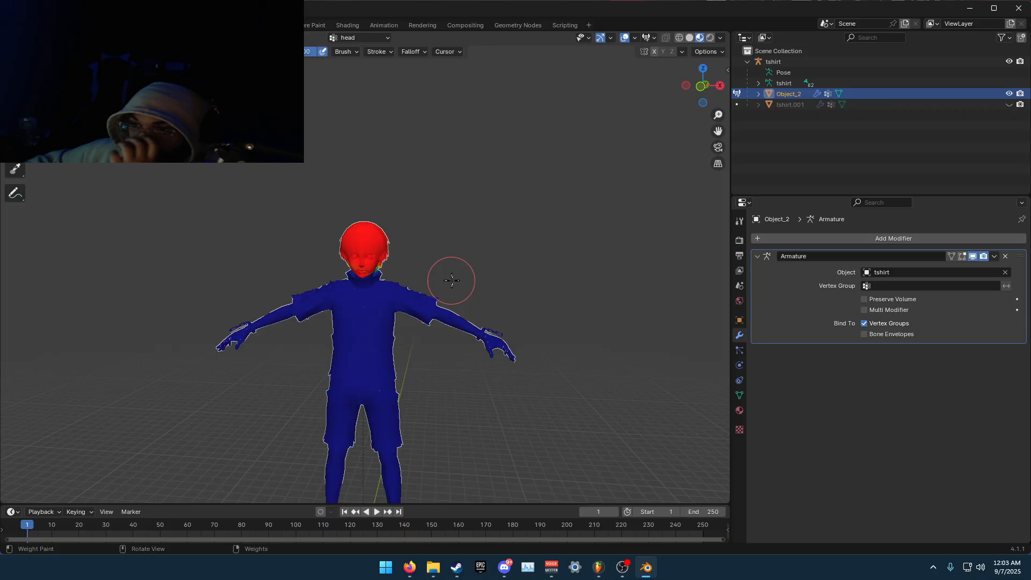
{"action": "left_click", "coordinate": [371, 38]}
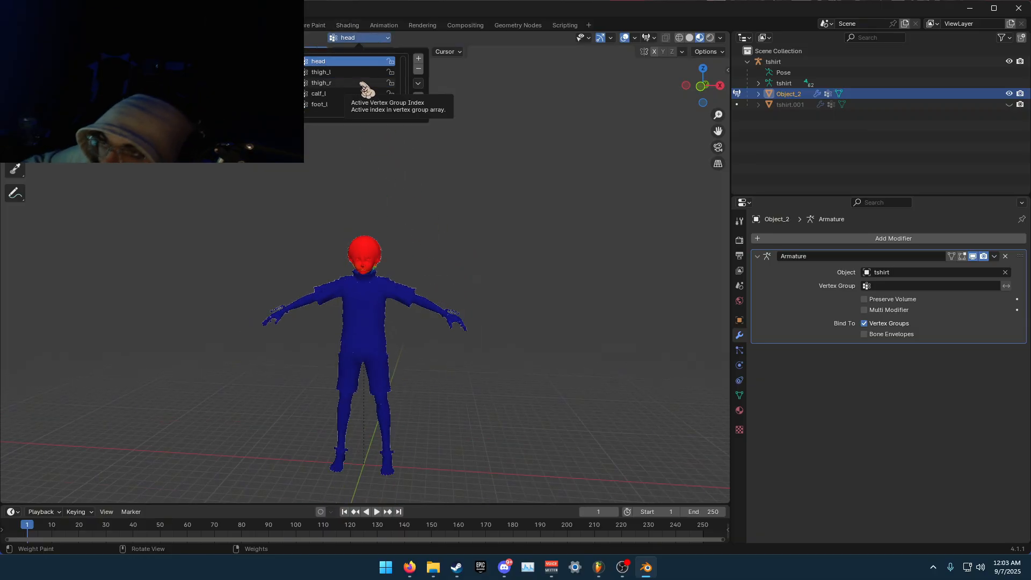
{"action": "left_click", "coordinate": [363, 83]}
{"action": "scroll", "coordinate": [428, 401], "scroll_direction": "up", "scroll_amount": 3}
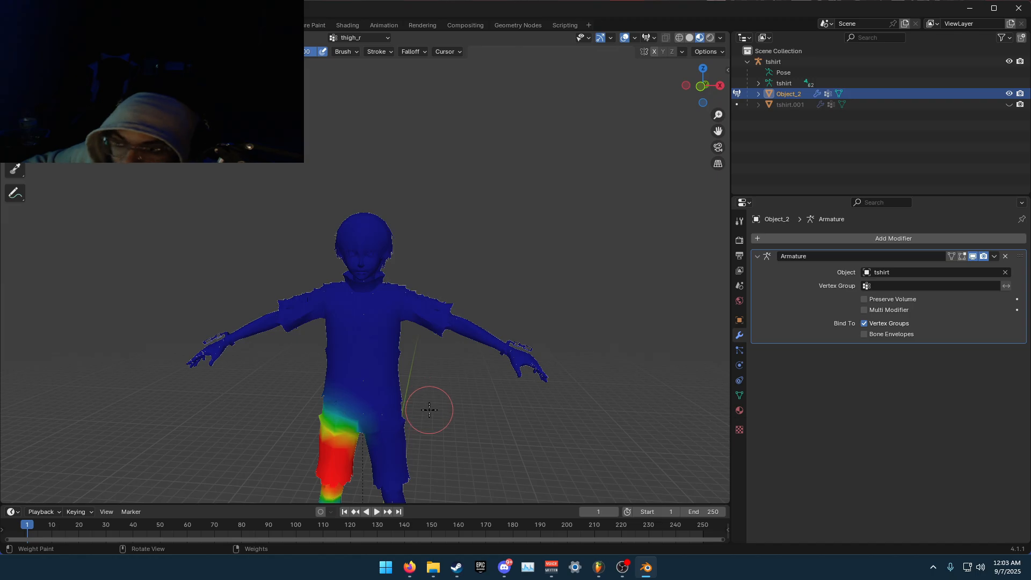
{"action": "middle_click_drag", "start_coordinate": [442, 375], "coordinate": [431, 285]}
{"action": "scroll", "coordinate": [409, 279], "scroll_direction": "up", "scroll_amount": 4}
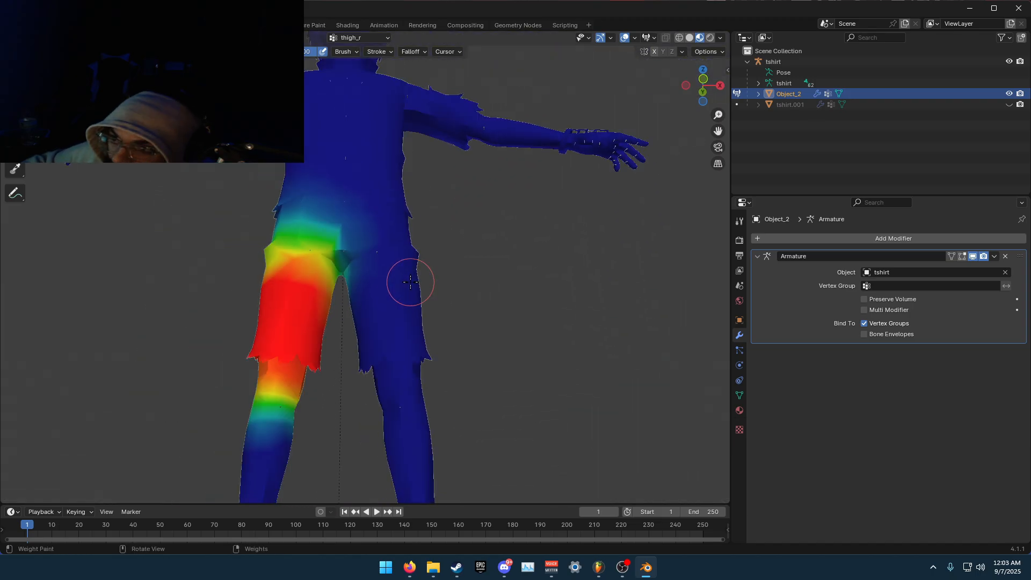
{"action": "mouse_move", "coordinate": [369, 231]}
{"action": "left_mouse_down", "text": "ctrl"}
{"action": "mouse_move", "coordinate": [352, 226]}
{"action": "mouse_move", "coordinate": [363, 215]}
{"action": "mouse_move", "coordinate": [234, 200]}
{"action": "left_mouse_up", "text": "ctrl"}
{"action": "left_click_drag", "start_coordinate": [323, 216], "coordinate": [369, 228], "text": "ctrl"}
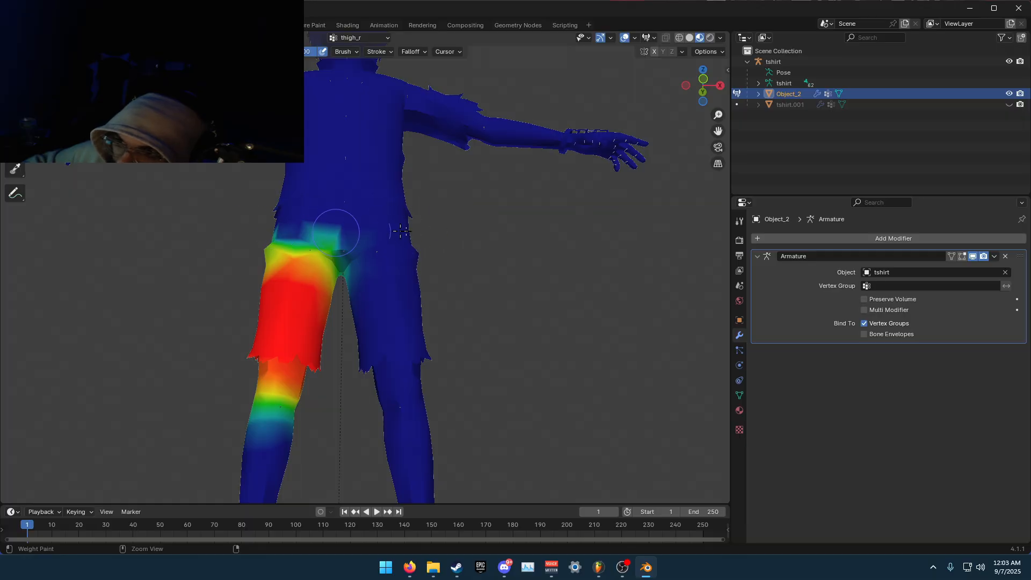
Subtract the thigh_r weight spilling across the seat and inner left thigh at the back of the character
{"action": "middle_click_drag", "start_coordinate": [357, 223], "coordinate": [403, 292]}
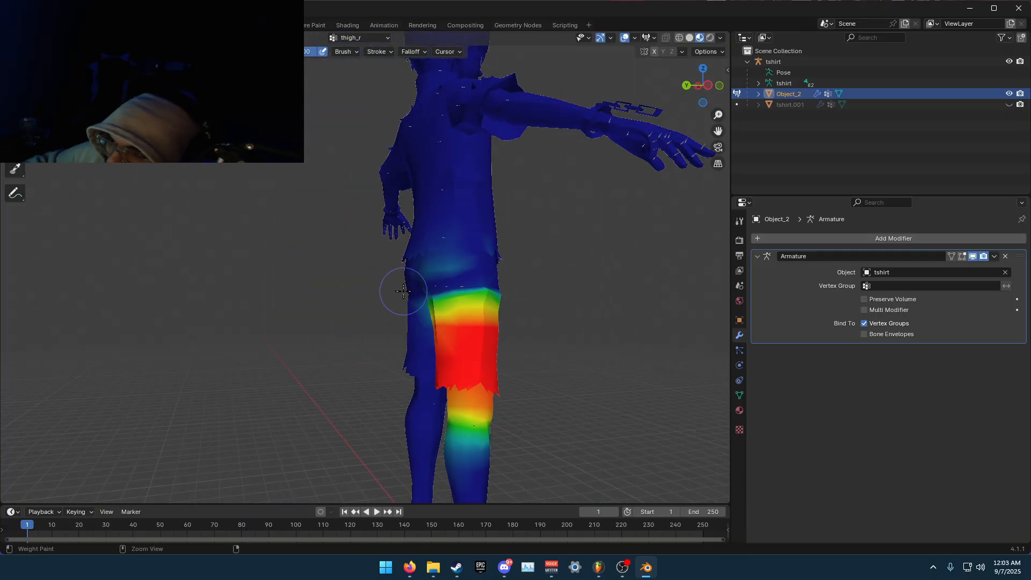
{"action": "key", "text": "ctrl+KP_1"}
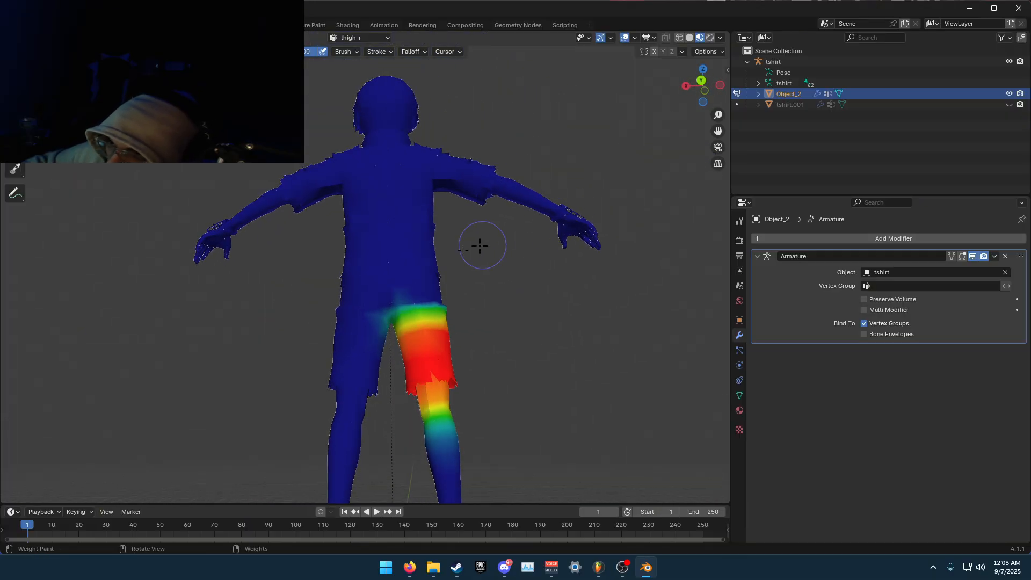
{"action": "left_click_drag", "start_coordinate": [374, 334], "coordinate": [398, 304], "text": "ctrl"}
Subtract the remaining thigh_r weight around the crotch and lower shirt, checking the right hip from front and back
{"action": "mouse_move", "coordinate": [438, 286]}
{"action": "middle_mouse_down"}
{"action": "mouse_move", "coordinate": [230, 290]}
{"action": "mouse_move", "coordinate": [368, 288]}
{"action": "middle_mouse_up"}
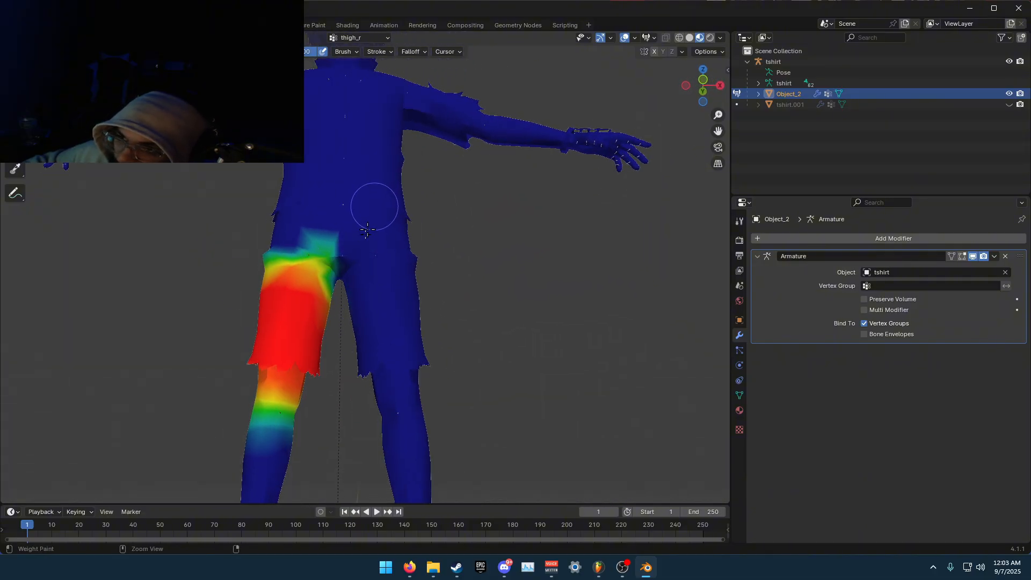
{"action": "middle_click_drag", "start_coordinate": [527, 221], "coordinate": [331, 290]}
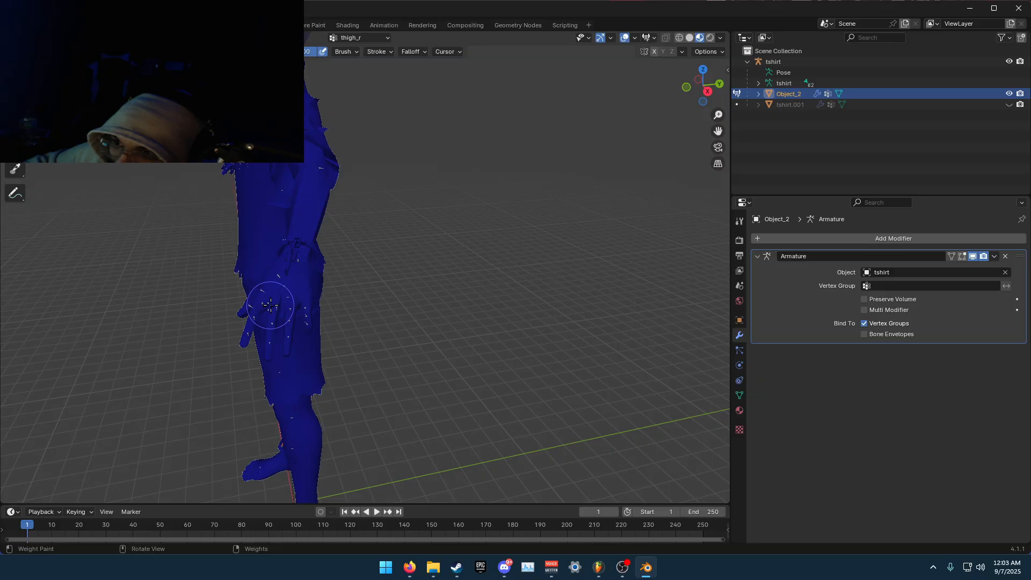
{"action": "middle_click_drag", "start_coordinate": [284, 316], "coordinate": [377, 355]}
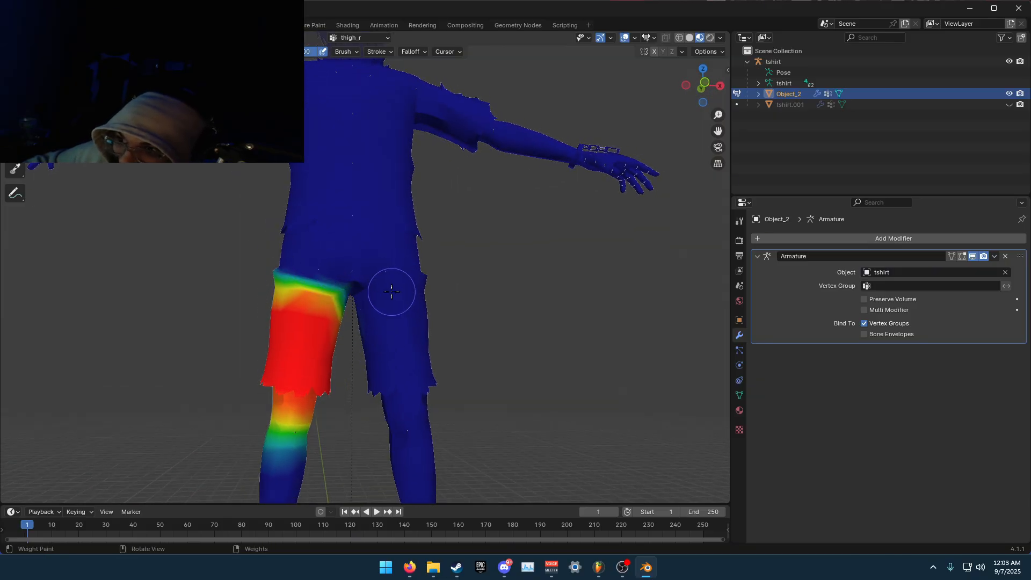
{"action": "middle_click_drag", "start_coordinate": [391, 293], "coordinate": [342, 253]}
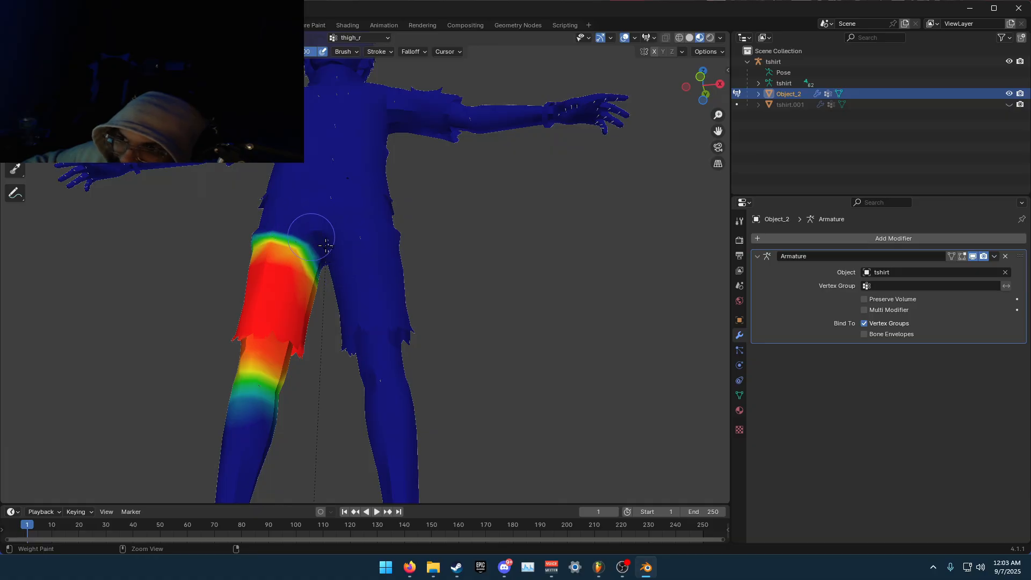
{"action": "scroll", "coordinate": [355, 266], "scroll_direction": "up", "scroll_amount": 3}
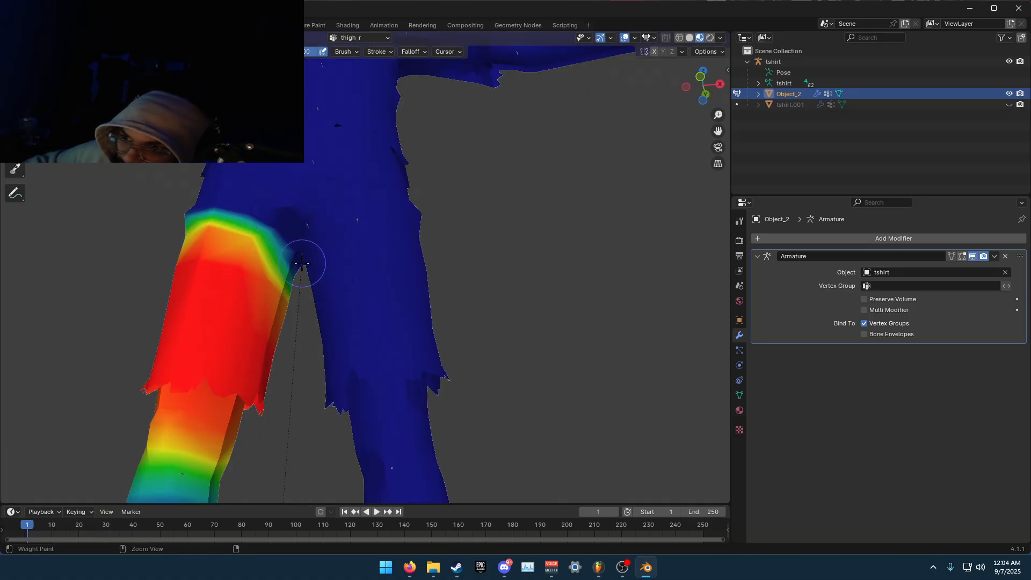
{"action": "middle_click_drag", "start_coordinate": [286, 360], "coordinate": [530, 397]}
{"action": "mouse_move", "coordinate": [420, 379]}
{"action": "middle_mouse_down"}
{"action": "mouse_move", "coordinate": [524, 380]}
{"action": "mouse_move", "coordinate": [511, 375]}
{"action": "middle_mouse_up"}
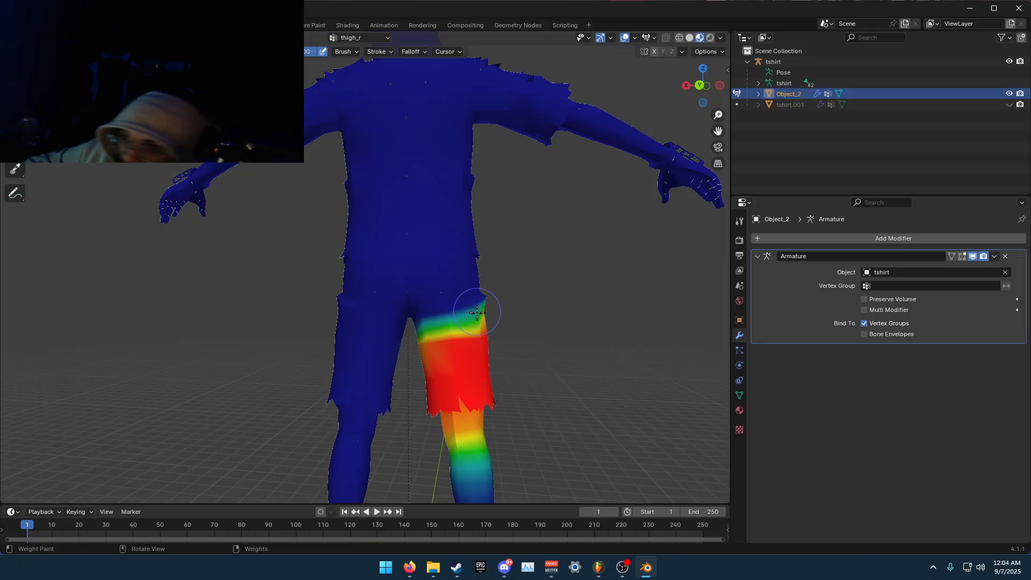
{"action": "middle_click_drag", "start_coordinate": [477, 314], "coordinate": [396, 314]}
{"action": "scroll", "coordinate": [396, 314], "scroll_direction": "down", "scroll_amount": 3}
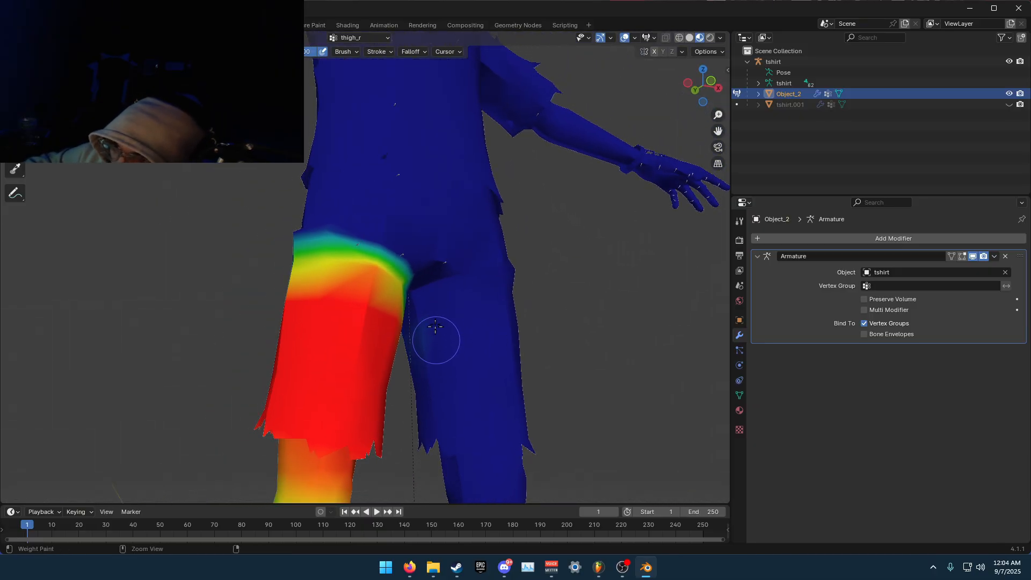
{"action": "middle_click_drag", "start_coordinate": [442, 345], "coordinate": [405, 345]}
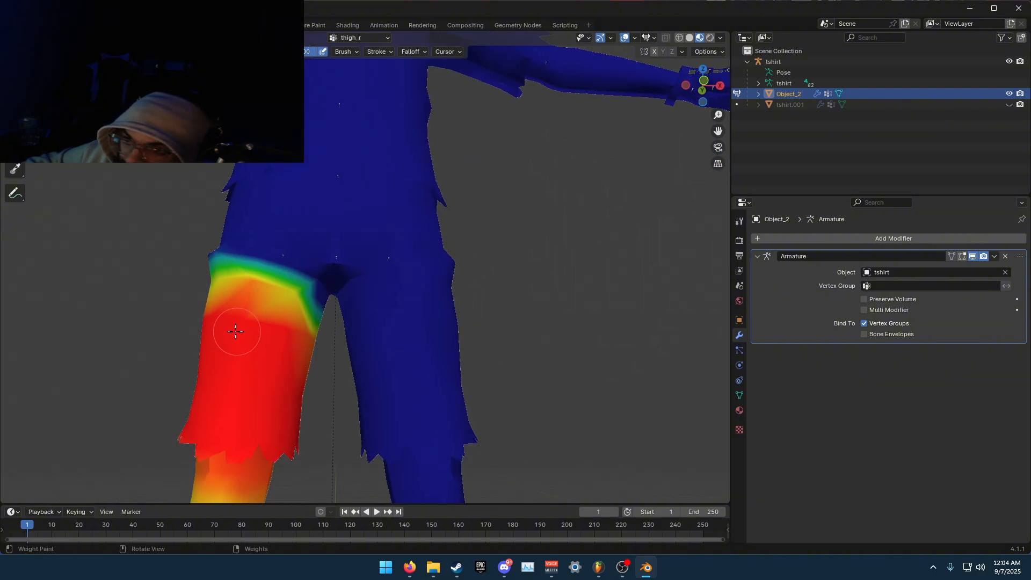
{"action": "scroll", "coordinate": [275, 367], "scroll_direction": "down", "scroll_amount": 5}
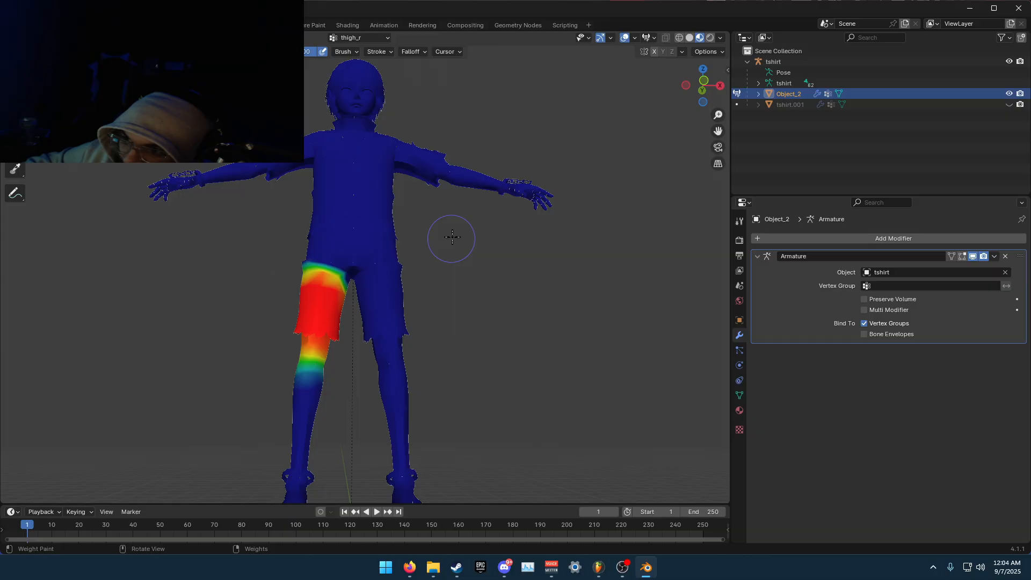
Make thigh_l the active vertex group and subtract its weight from the lower shirt front, crotch and inner right thigh
{"action": "left_click", "coordinate": [370, 38]}
{"action": "left_click", "coordinate": [364, 39]}
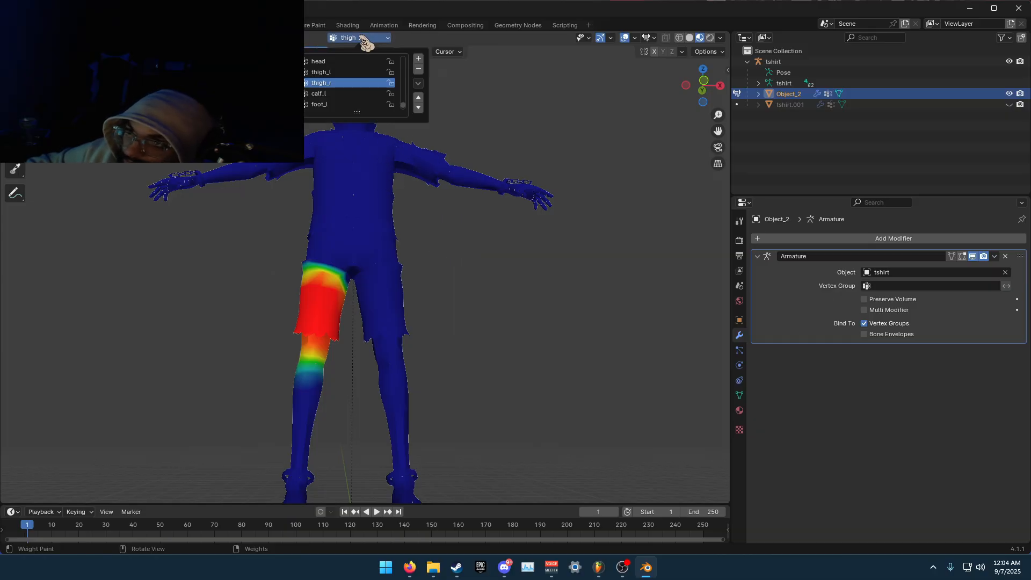
{"action": "left_click", "coordinate": [336, 72]}
{"action": "scroll", "coordinate": [354, 183], "scroll_direction": "up", "scroll_amount": 4}
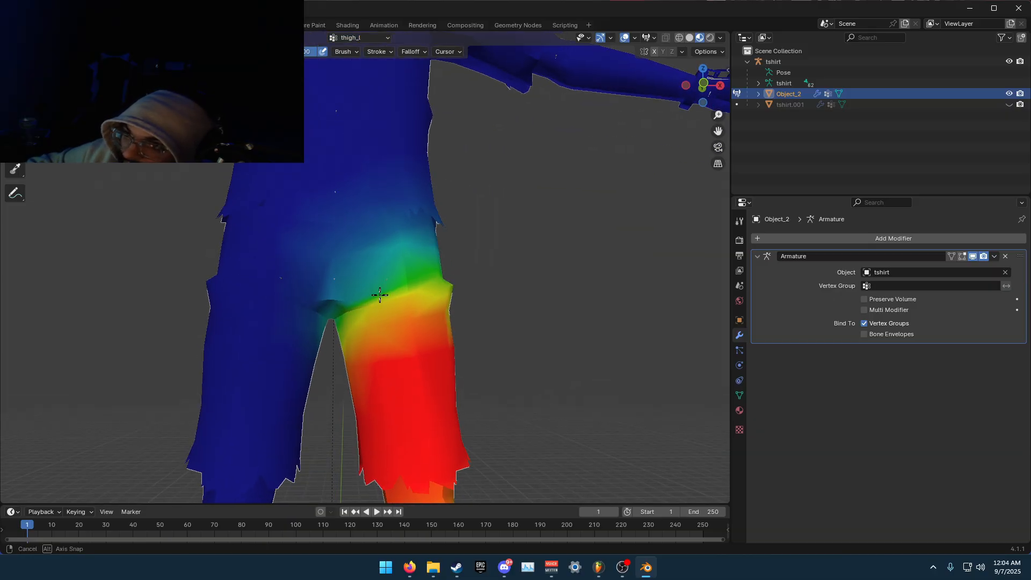
{"action": "mouse_move", "coordinate": [339, 291]}
{"action": "left_mouse_down"}
{"action": "mouse_move", "coordinate": [456, 267]}
{"action": "mouse_move", "coordinate": [497, 230]}
{"action": "mouse_move", "coordinate": [517, 160]}
{"action": "left_mouse_up"}
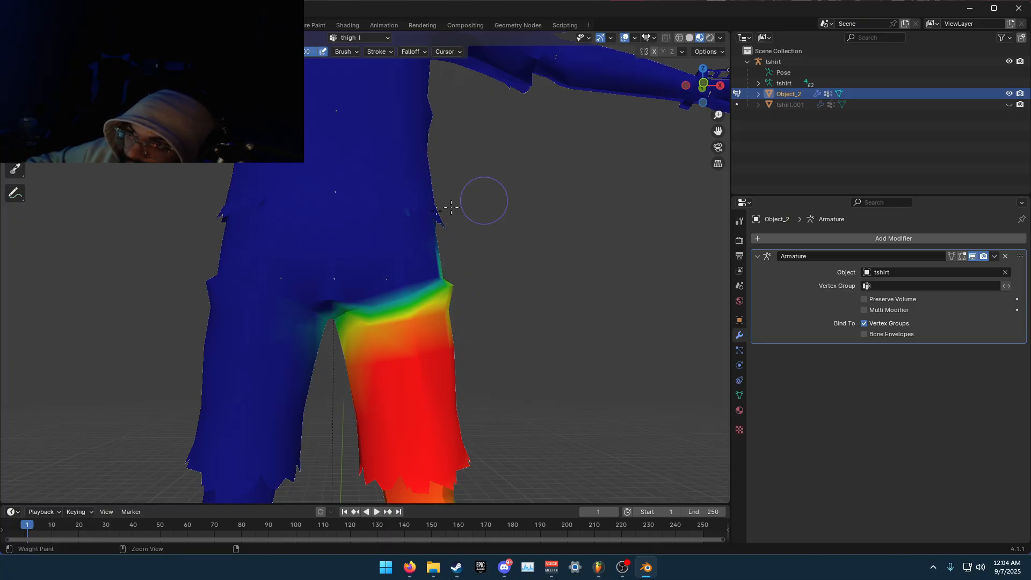
{"action": "mouse_move", "coordinate": [288, 333]}
{"action": "left_mouse_down"}
{"action": "mouse_move", "coordinate": [327, 322]}
{"action": "mouse_move", "coordinate": [330, 274]}
{"action": "left_mouse_up"}
Subtract the thigh_l weight above the shorts along the left hip's outer side and toward the back
{"action": "mouse_move", "coordinate": [462, 269]}
{"action": "middle_mouse_down"}
{"action": "mouse_move", "coordinate": [345, 290]}
{"action": "mouse_move", "coordinate": [228, 292]}
{"action": "middle_mouse_up"}
{"action": "left_click_drag", "start_coordinate": [196, 302], "coordinate": [336, 300], "text": "ctrl"}
{"action": "left_click_drag", "start_coordinate": [264, 288], "coordinate": [384, 240], "text": "ctrl"}
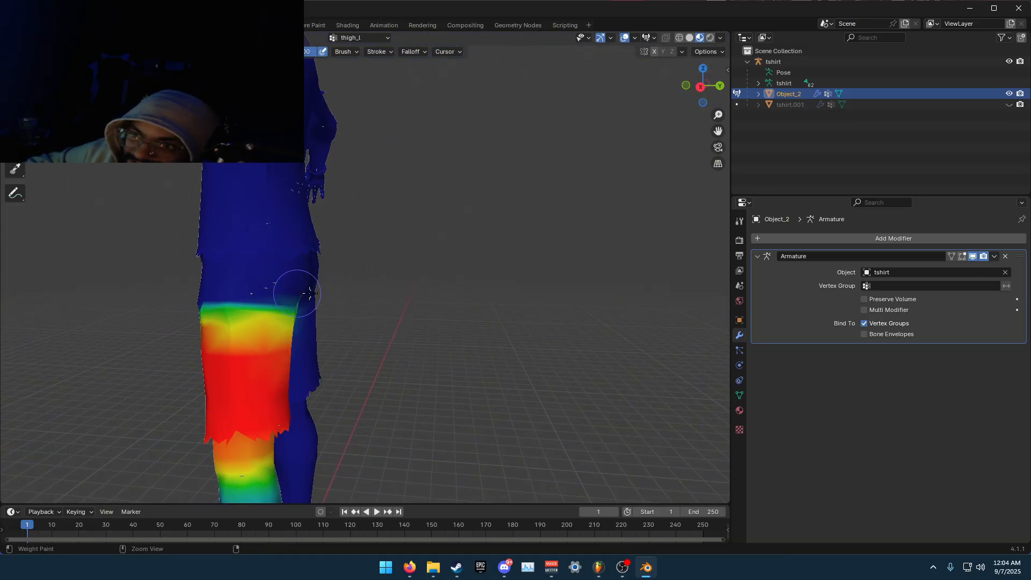
{"action": "middle_click_drag", "start_coordinate": [286, 295], "coordinate": [337, 284]}
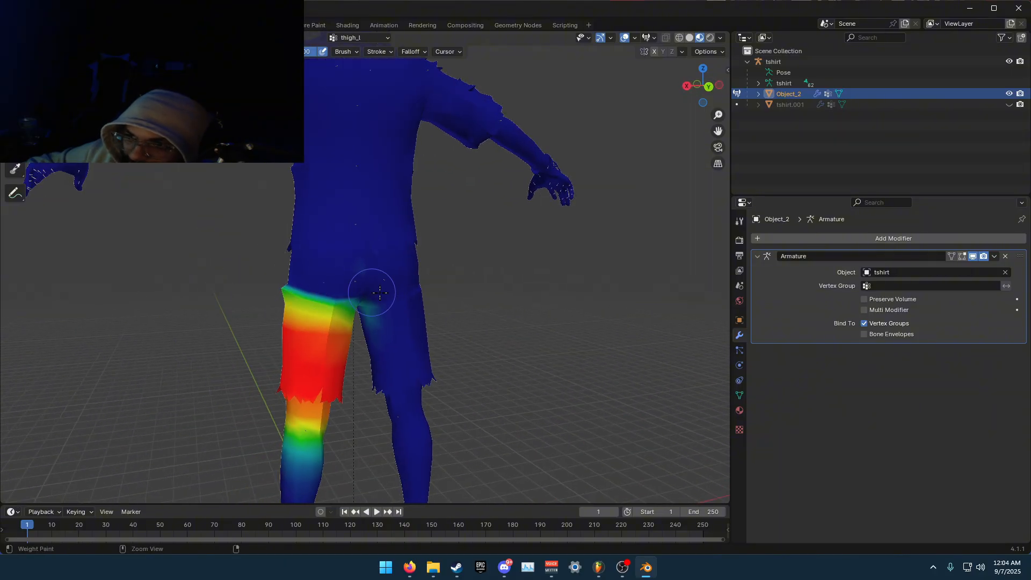
Erase the thigh_l weights that spill over the crotch, the opposite leg and the rear waist edge of the shorts
{"action": "middle_click_drag", "start_coordinate": [391, 305], "coordinate": [424, 276]}
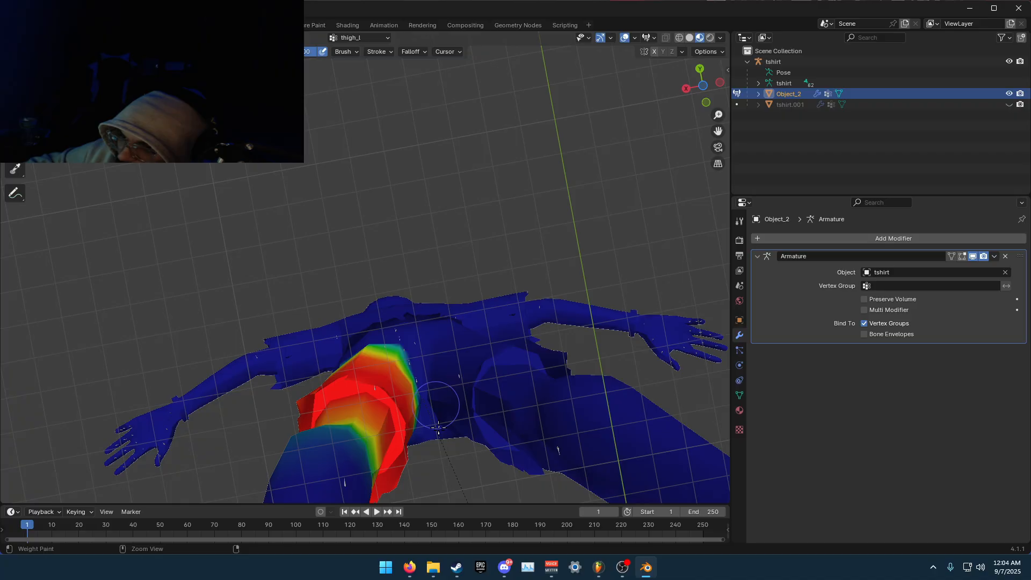
{"action": "middle_click_drag", "start_coordinate": [438, 427], "coordinate": [397, 355]}
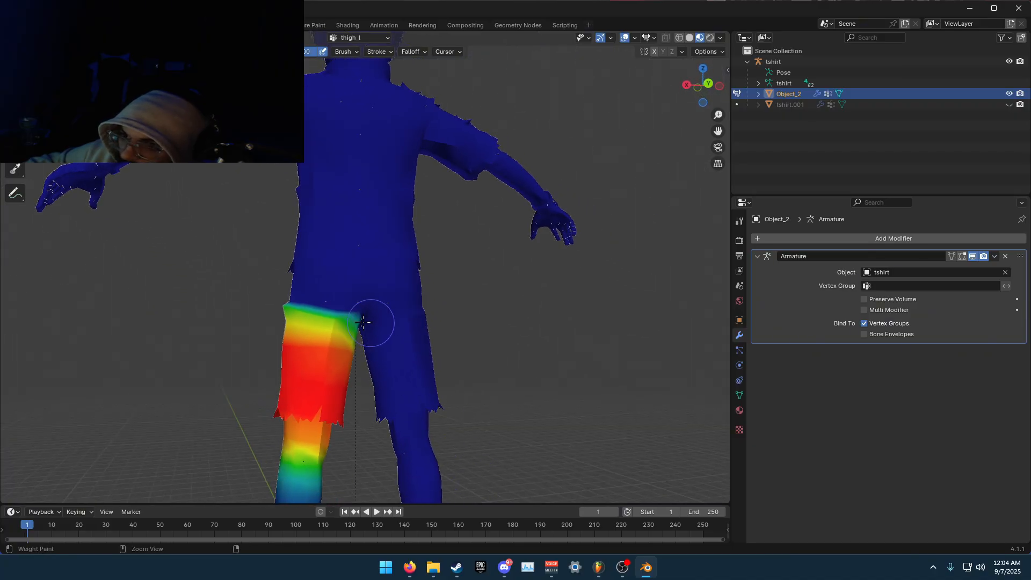
{"action": "left_click_drag", "start_coordinate": [363, 322], "coordinate": [269, 312]}
{"action": "middle_click_drag", "start_coordinate": [224, 302], "coordinate": [365, 337]}
{"action": "left_click_drag", "start_coordinate": [255, 307], "coordinate": [171, 326]}
{"action": "mouse_move", "coordinate": [141, 333]}
{"action": "middle_mouse_down"}
{"action": "mouse_move", "coordinate": [167, 345]}
{"action": "mouse_move", "coordinate": [472, 269]}
{"action": "middle_mouse_up"}
{"action": "scroll", "coordinate": [332, 297], "scroll_direction": "down", "scroll_amount": 5}
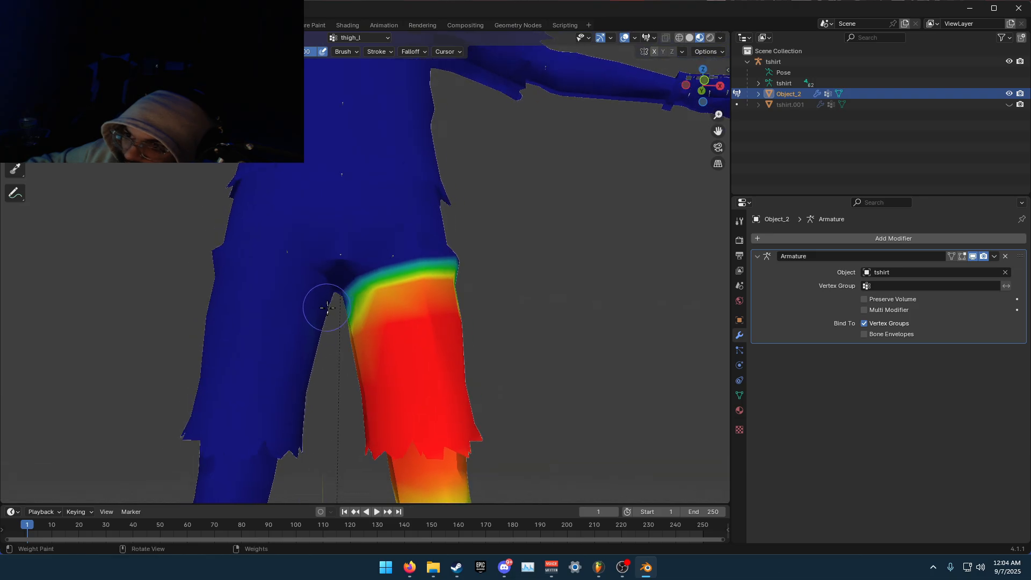
Strengthen the thigh_l weights along the front inner thigh of the left shorts leg
{"action": "scroll", "coordinate": [355, 311], "scroll_direction": "up", "scroll_amount": 6}
{"action": "middle_click_drag", "start_coordinate": [341, 308], "coordinate": [335, 326]}
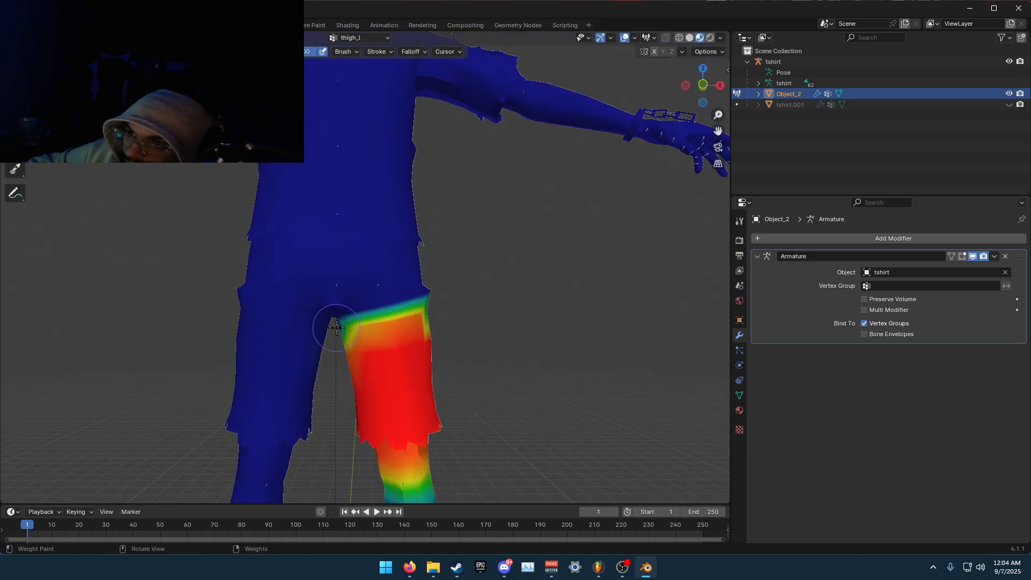
{"action": "scroll", "coordinate": [337, 322], "scroll_direction": "down", "scroll_amount": 4}
{"action": "scroll", "coordinate": [352, 272], "scroll_direction": "up", "scroll_amount": 5}
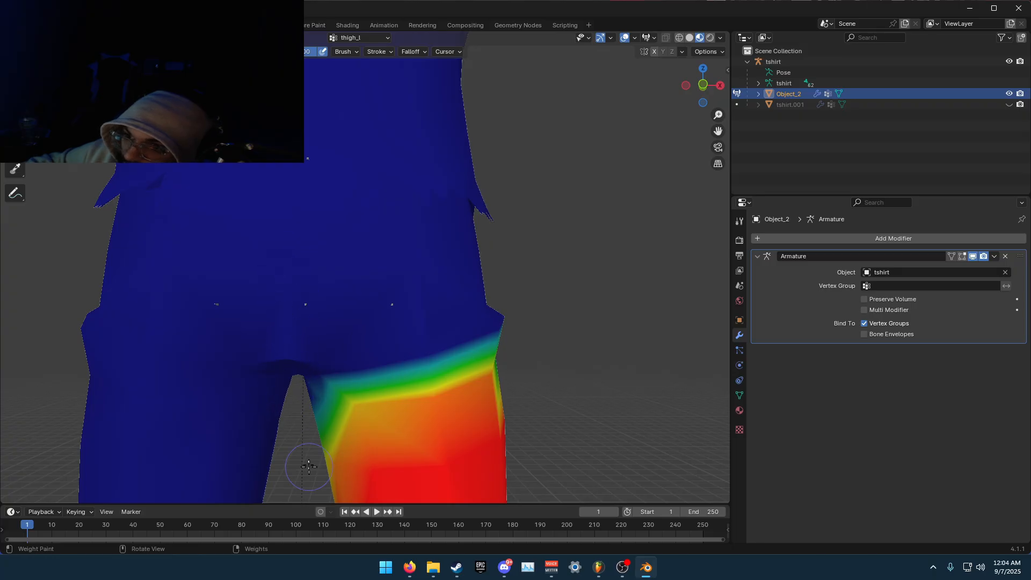
{"action": "scroll", "coordinate": [351, 316], "scroll_direction": "down", "scroll_amount": 2}
{"action": "middle_click_drag", "start_coordinate": [356, 306], "coordinate": [390, 273]}
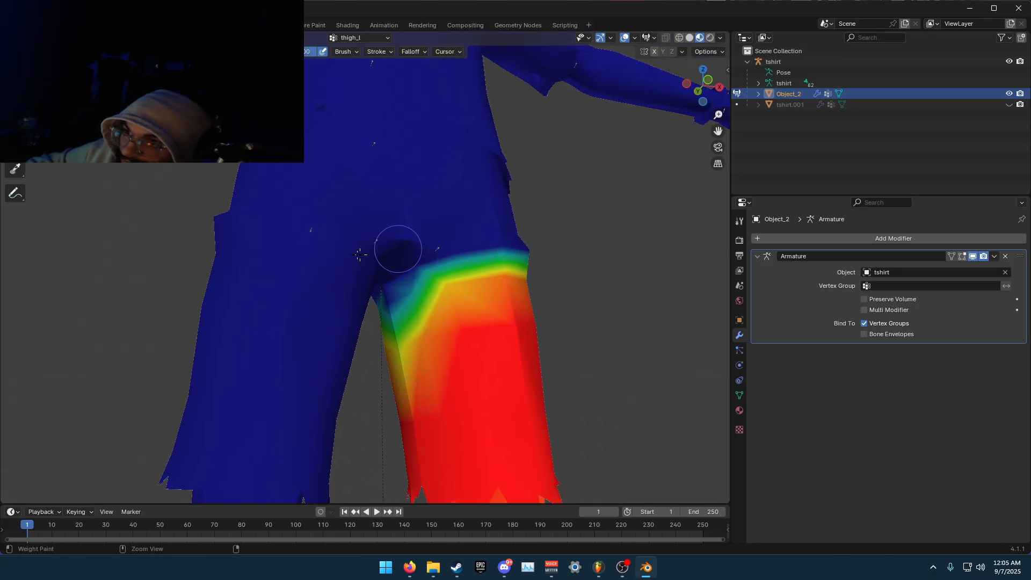
{"action": "mouse_move", "coordinate": [433, 293]}
{"action": "left_mouse_down"}
{"action": "mouse_move", "coordinate": [421, 340]}
{"action": "mouse_move", "coordinate": [405, 314]}
{"action": "left_mouse_up"}
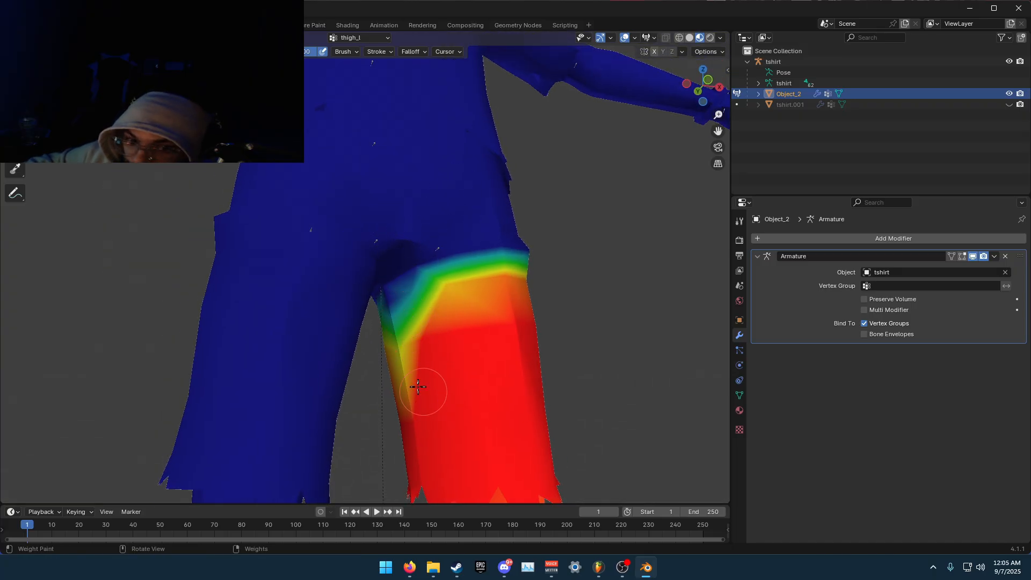
{"action": "left_click_drag", "start_coordinate": [417, 387], "coordinate": [399, 344]}
{"action": "scroll", "coordinate": [439, 391], "scroll_direction": "down", "scroll_amount": 4}
{"action": "middle_click_drag", "start_coordinate": [466, 361], "coordinate": [427, 394]}
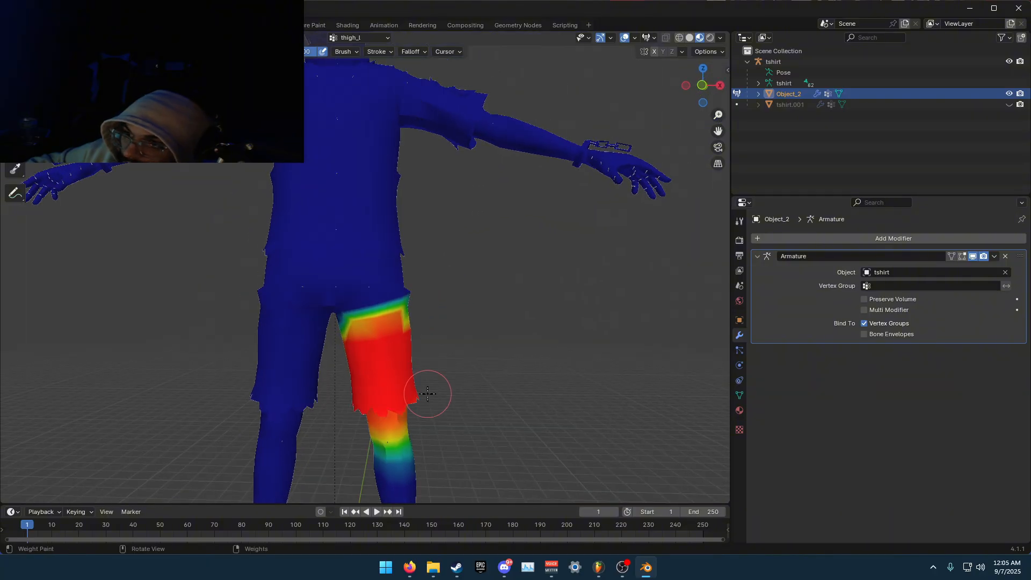
Make upperarm_r the active vertex group and erase its weights from the side of the torso
{"action": "left_click", "coordinate": [387, 38]}
{"action": "scroll", "coordinate": [366, 102], "scroll_direction": "down", "scroll_amount": 5}
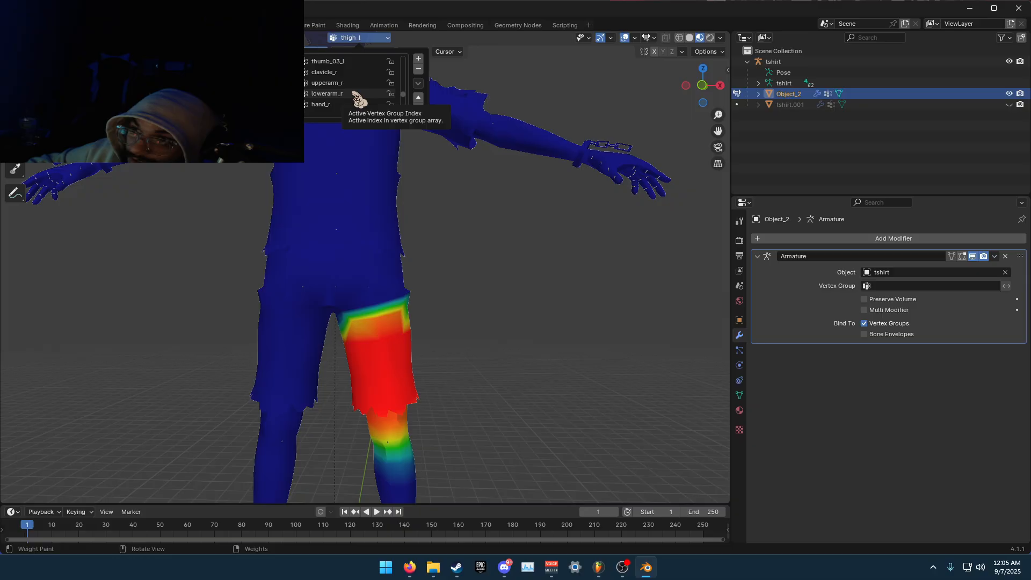
{"action": "left_click", "coordinate": [328, 83]}
{"action": "mouse_move", "coordinate": [344, 172]}
{"action": "middle_mouse_down"}
{"action": "mouse_move", "coordinate": [226, 164]}
{"action": "mouse_move", "coordinate": [345, 154]}
{"action": "mouse_move", "coordinate": [335, 268]}
{"action": "middle_mouse_up"}
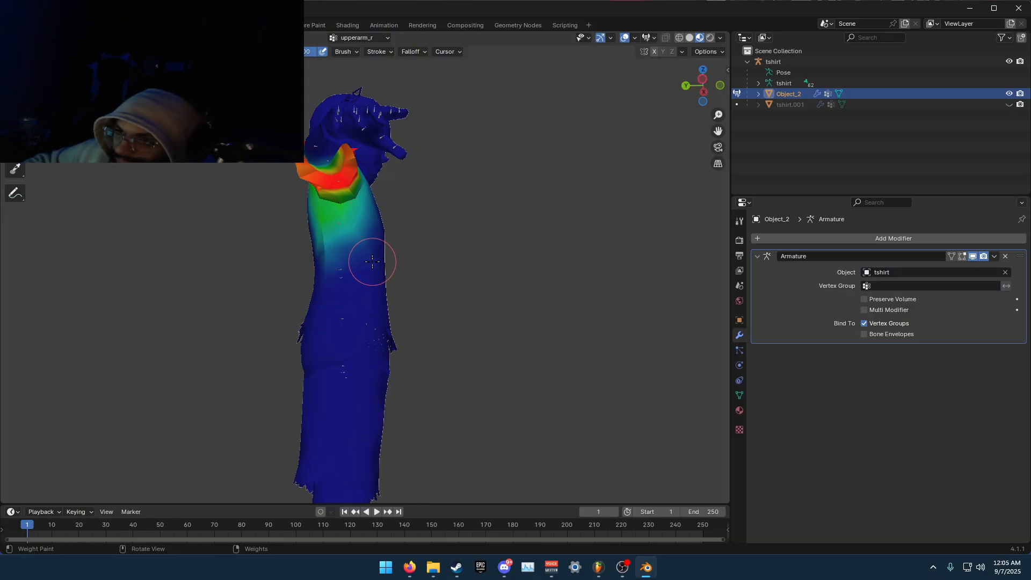
{"action": "mouse_move", "coordinate": [396, 270]}
{"action": "left_mouse_down"}
{"action": "mouse_move", "coordinate": [528, 245]}
{"action": "mouse_move", "coordinate": [307, 262]}
{"action": "left_mouse_up"}
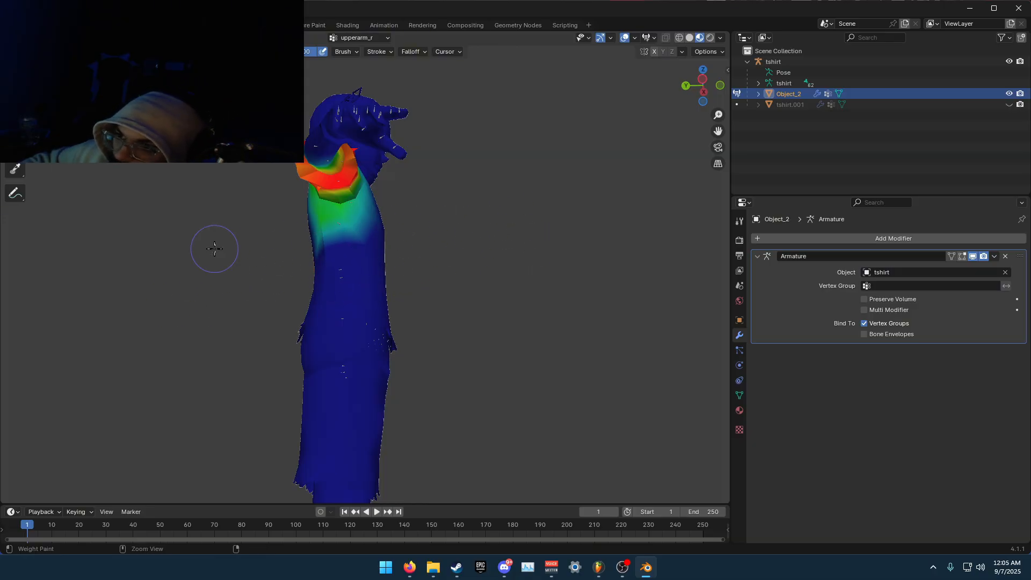
{"action": "mouse_move", "coordinate": [215, 249]}
{"action": "left_mouse_down", "text": "ctrl"}
{"action": "mouse_move", "coordinate": [411, 209]}
{"action": "mouse_move", "coordinate": [399, 240]}
{"action": "left_mouse_up", "text": "ctrl"}
Erase the upperarm_r weights just below the armpit and enlarge the brush to cover the area
{"action": "scroll", "coordinate": [365, 223], "scroll_direction": "up", "scroll_amount": 5}
{"action": "middle_click_drag", "start_coordinate": [357, 217], "coordinate": [355, 188]}
{"action": "scroll", "coordinate": [365, 226], "scroll_direction": "down", "scroll_amount": 5}
{"action": "mouse_move", "coordinate": [462, 331]}
{"action": "left_mouse_down", "text": "ctrl"}
{"action": "mouse_move", "coordinate": [279, 302]}
{"action": "mouse_move", "coordinate": [336, 307]}
{"action": "left_mouse_up", "text": "ctrl"}
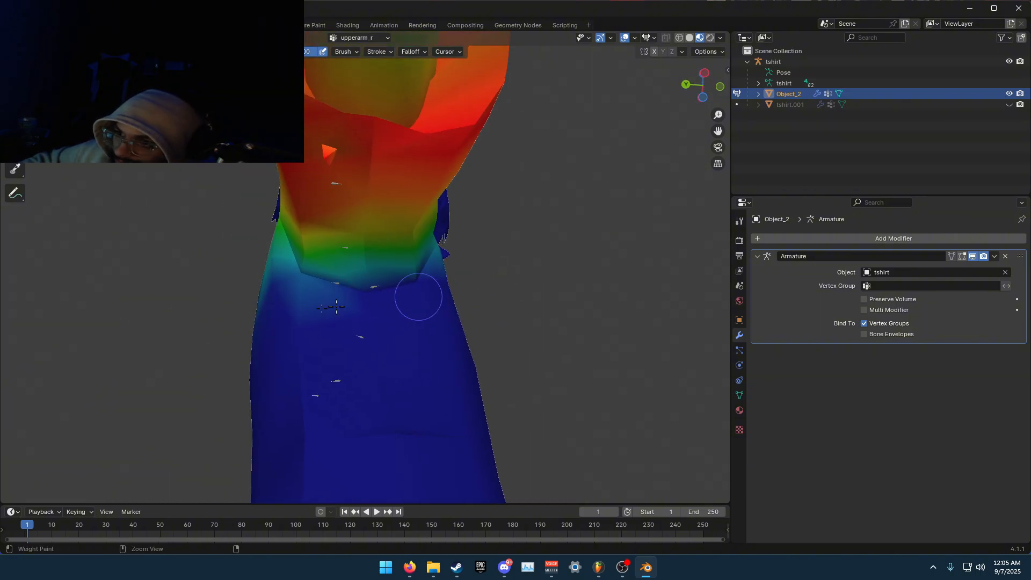
{"action": "key", "text": "f"}
{"action": "left_click", "coordinate": [322, 343]}
{"action": "mouse_move", "coordinate": [319, 345]}
{"action": "left_mouse_down", "text": "ctrl"}
{"action": "mouse_move", "coordinate": [336, 293]}
{"action": "mouse_move", "coordinate": [318, 293]}
{"action": "left_mouse_up", "text": "ctrl"}
Erase the upperarm_r weights from the upper back and shoulder, keeping a short blend at the sleeve's base
{"action": "middle_click_drag", "start_coordinate": [321, 297], "coordinate": [363, 353]}
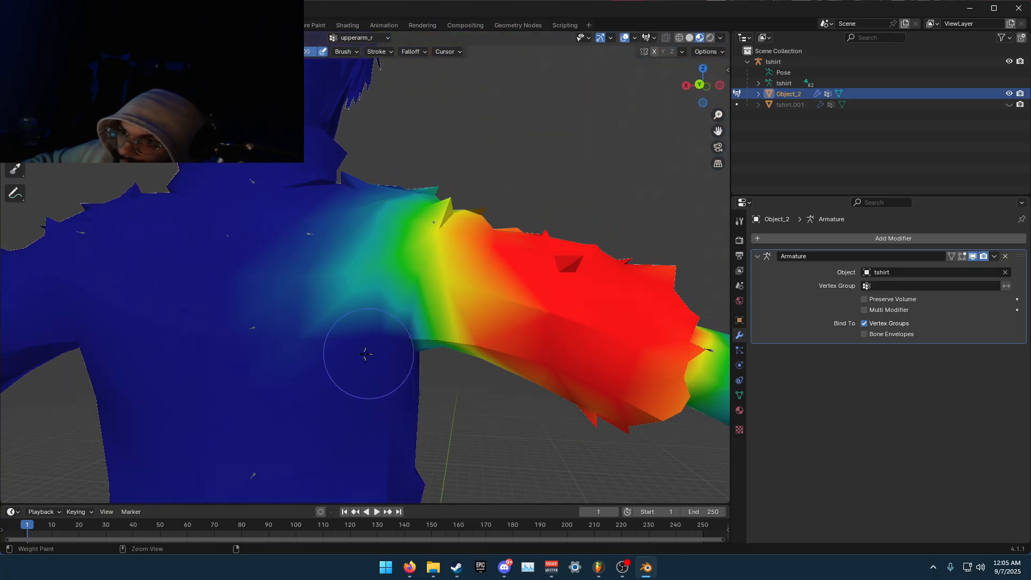
{"action": "mouse_move", "coordinate": [364, 353]}
{"action": "left_mouse_down", "text": "ctrl"}
{"action": "mouse_move", "coordinate": [430, 213]}
{"action": "mouse_move", "coordinate": [375, 329]}
{"action": "mouse_move", "coordinate": [386, 172]}
{"action": "mouse_move", "coordinate": [426, 131]}
{"action": "left_mouse_up", "text": "ctrl"}
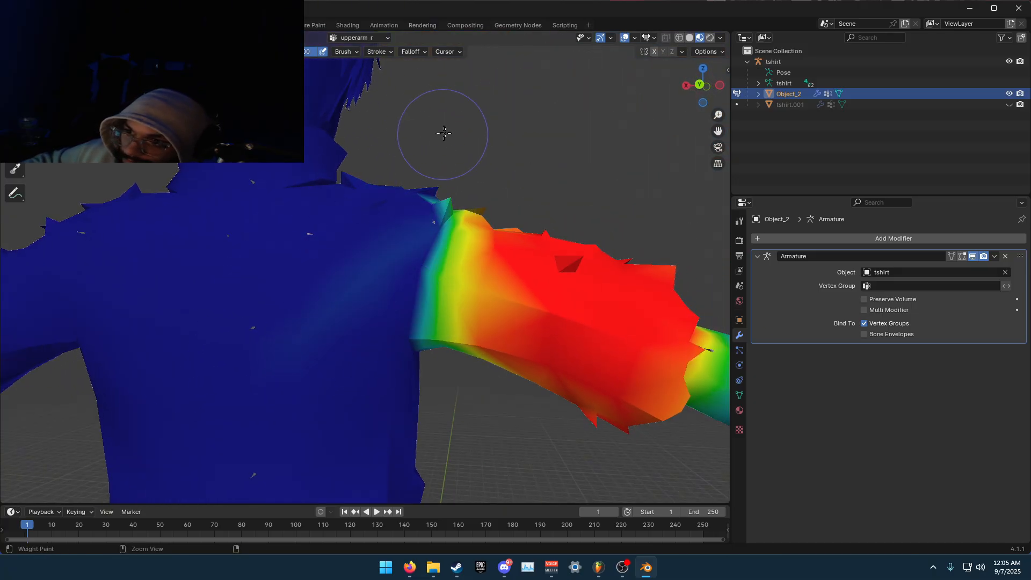
{"action": "mouse_move", "coordinate": [398, 260]}
{"action": "left_mouse_down", "text": "ctrl"}
{"action": "mouse_move", "coordinate": [364, 258]}
{"action": "mouse_move", "coordinate": [417, 221]}
{"action": "left_mouse_up", "text": "ctrl"}
{"action": "mouse_move", "coordinate": [417, 222]}
{"action": "middle_mouse_down"}
{"action": "mouse_move", "coordinate": [264, 278]}
{"action": "mouse_move", "coordinate": [411, 427]}
{"action": "middle_mouse_up"}
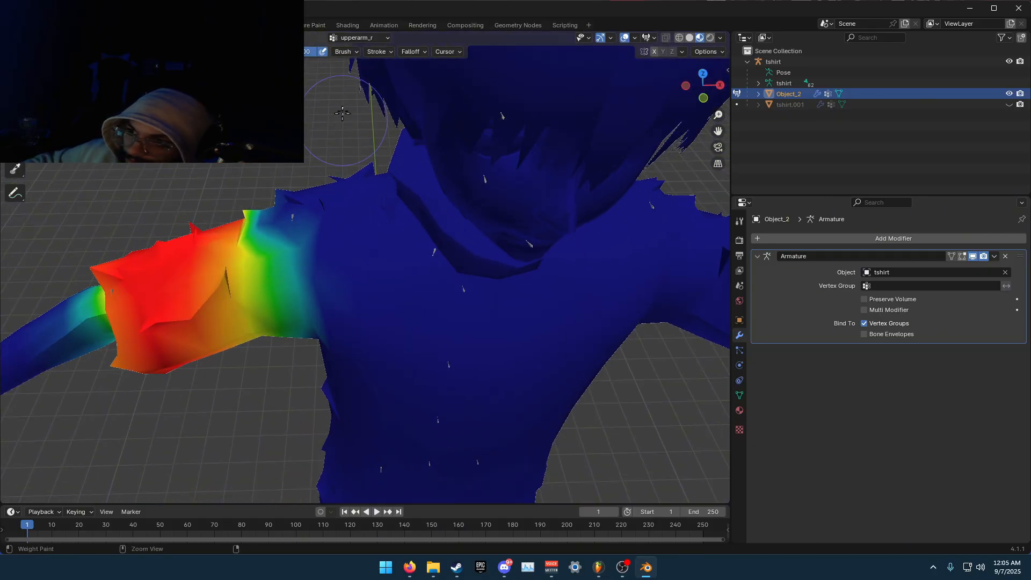
{"action": "mouse_move", "coordinate": [283, 350]}
{"action": "middle_mouse_down"}
{"action": "mouse_move", "coordinate": [331, 223]}
{"action": "mouse_move", "coordinate": [344, 247]}
{"action": "mouse_move", "coordinate": [333, 258]}
{"action": "mouse_move", "coordinate": [345, 253]}
{"action": "mouse_move", "coordinate": [337, 197]}
{"action": "mouse_move", "coordinate": [355, 237]}
{"action": "mouse_move", "coordinate": [349, 182]}
{"action": "middle_mouse_up"}
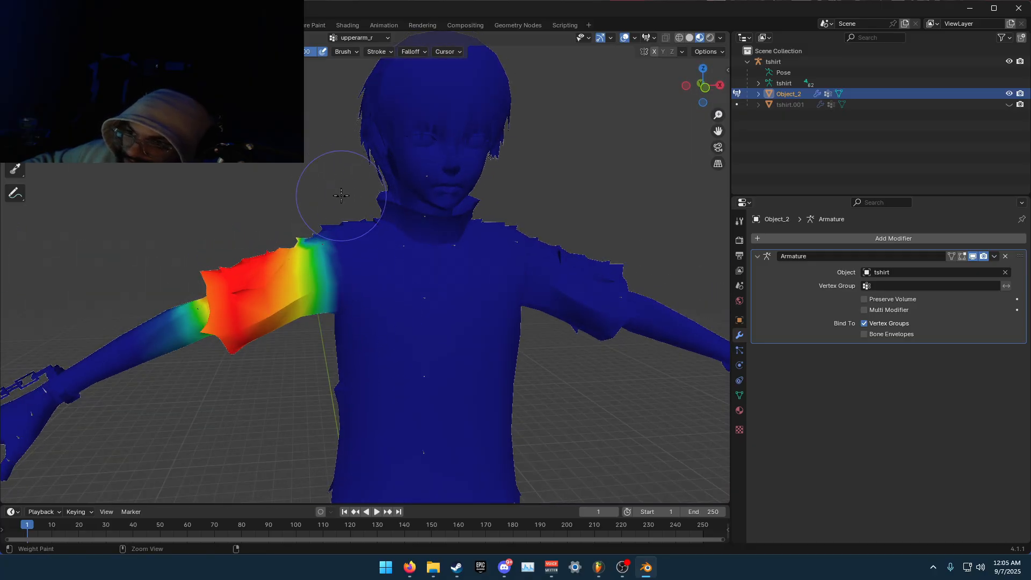
{"action": "mouse_move", "coordinate": [355, 278]}
{"action": "middle_mouse_down"}
{"action": "mouse_move", "coordinate": [474, 342]}
{"action": "mouse_move", "coordinate": [331, 230]}
{"action": "middle_mouse_up"}
{"action": "left_click_drag", "start_coordinate": [333, 232], "coordinate": [355, 257], "text": "ctrl"}
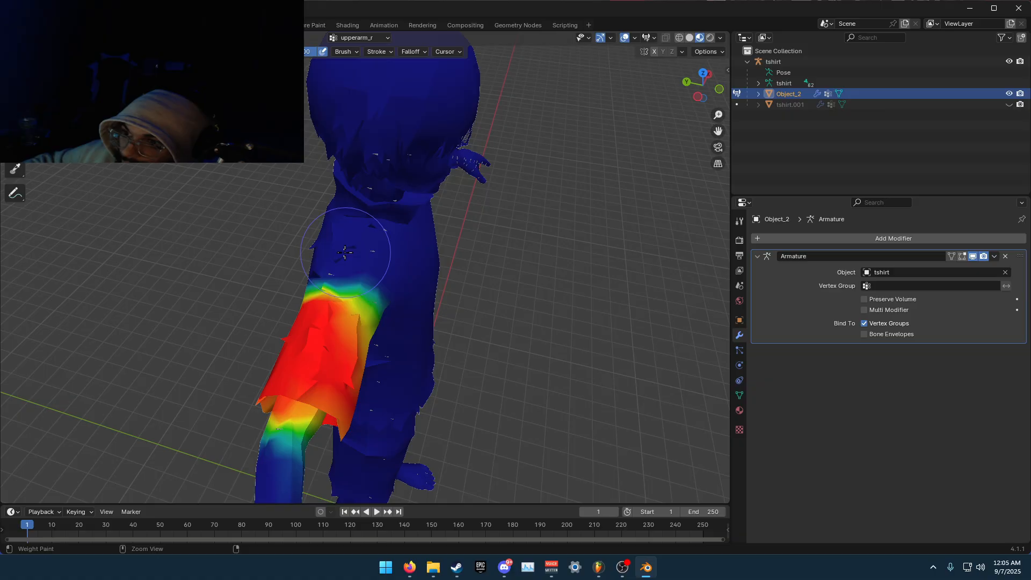
Paint full upperarm_r weight over the front and underside of the right sleeve
{"action": "mouse_move", "coordinate": [345, 248]}
{"action": "middle_mouse_down"}
{"action": "mouse_move", "coordinate": [505, 197]}
{"action": "mouse_move", "coordinate": [531, 146]}
{"action": "middle_mouse_up"}
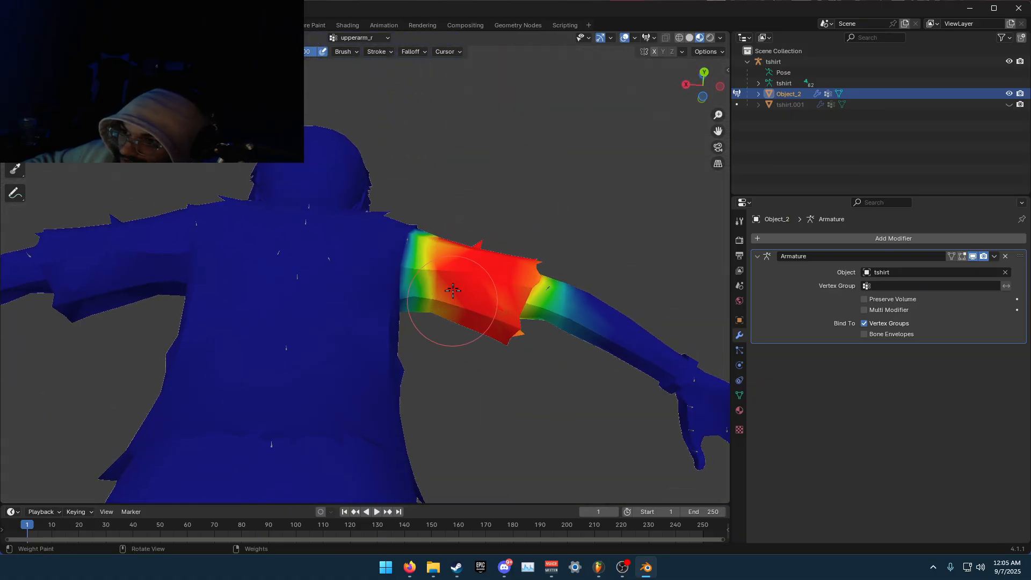
{"action": "mouse_move", "coordinate": [486, 266]}
{"action": "middle_mouse_down"}
{"action": "mouse_move", "coordinate": [501, 304]}
{"action": "mouse_move", "coordinate": [285, 313]}
{"action": "middle_mouse_up"}
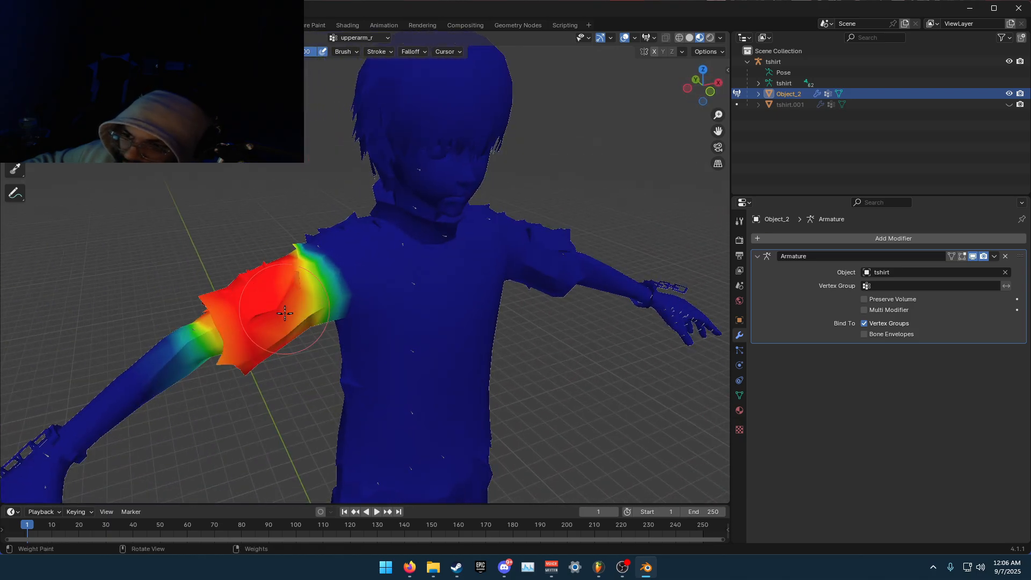
{"action": "mouse_move", "coordinate": [285, 313]}
{"action": "left_mouse_down"}
{"action": "mouse_move", "coordinate": [291, 342]}
{"action": "mouse_move", "coordinate": [242, 357]}
{"action": "left_mouse_up"}
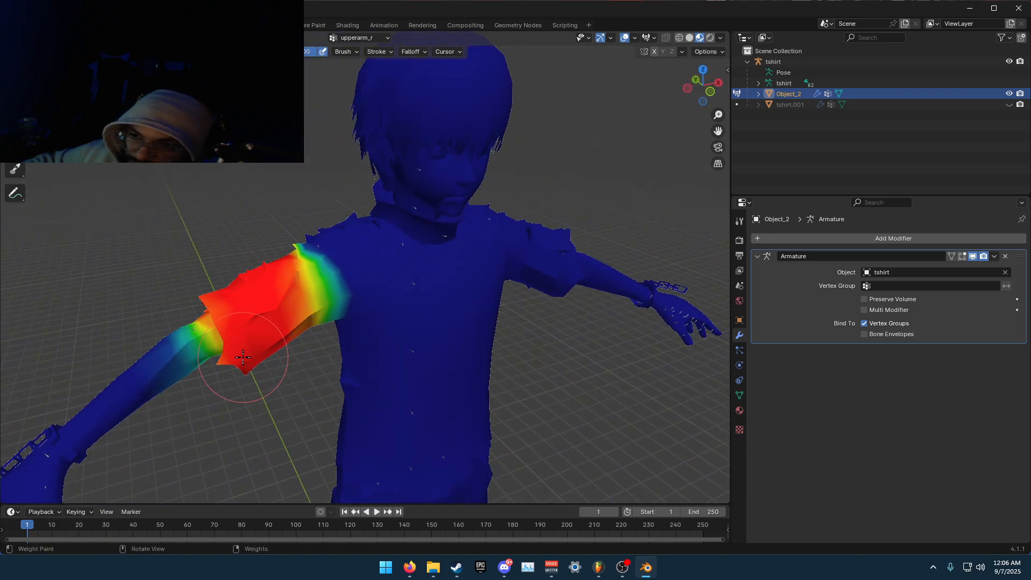
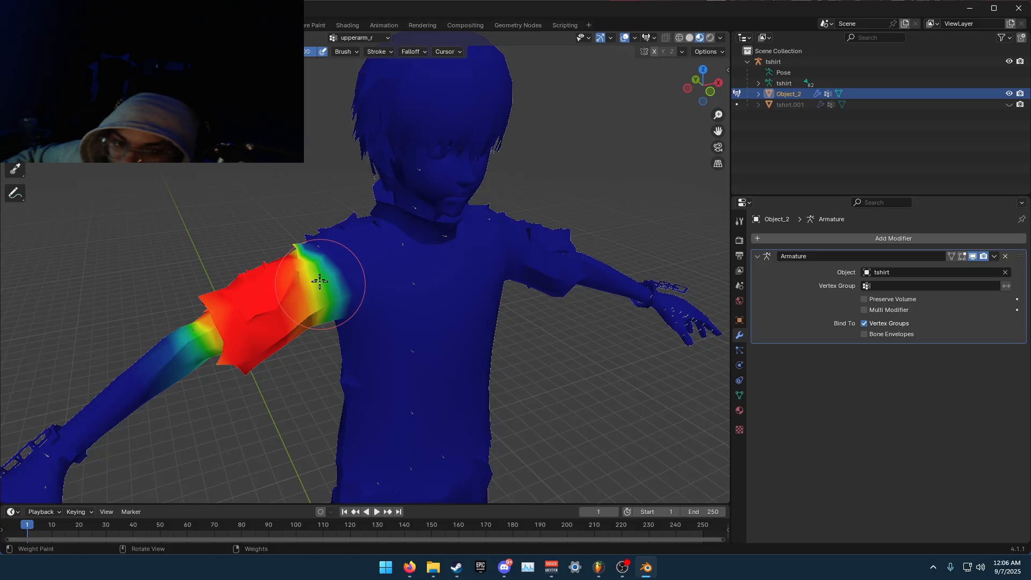
Make clavicle_r the active vertex group and erase its weights from the side of the collar with a smaller brush
{"action": "left_click", "coordinate": [359, 39]}
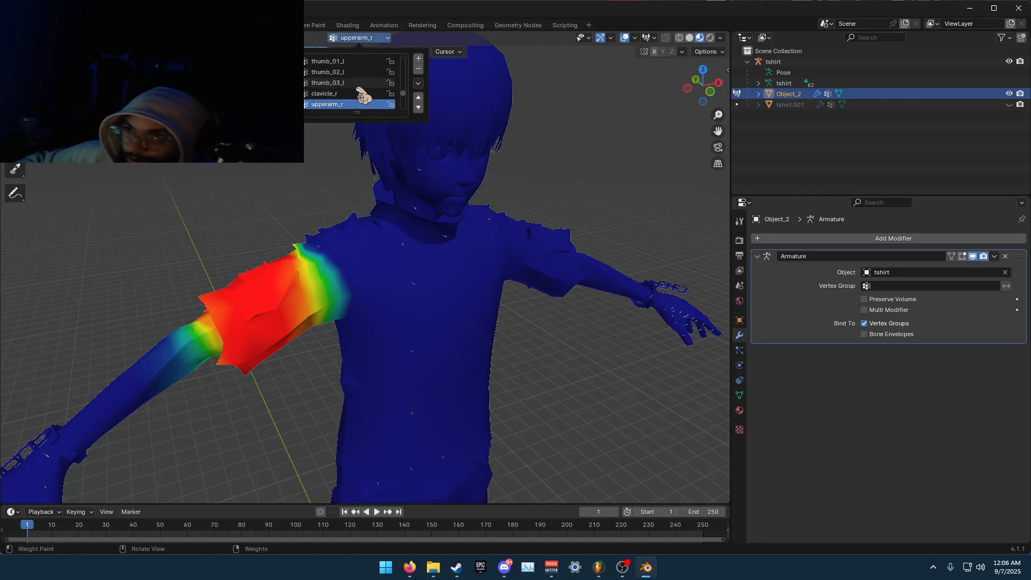
{"action": "left_click", "coordinate": [352, 94]}
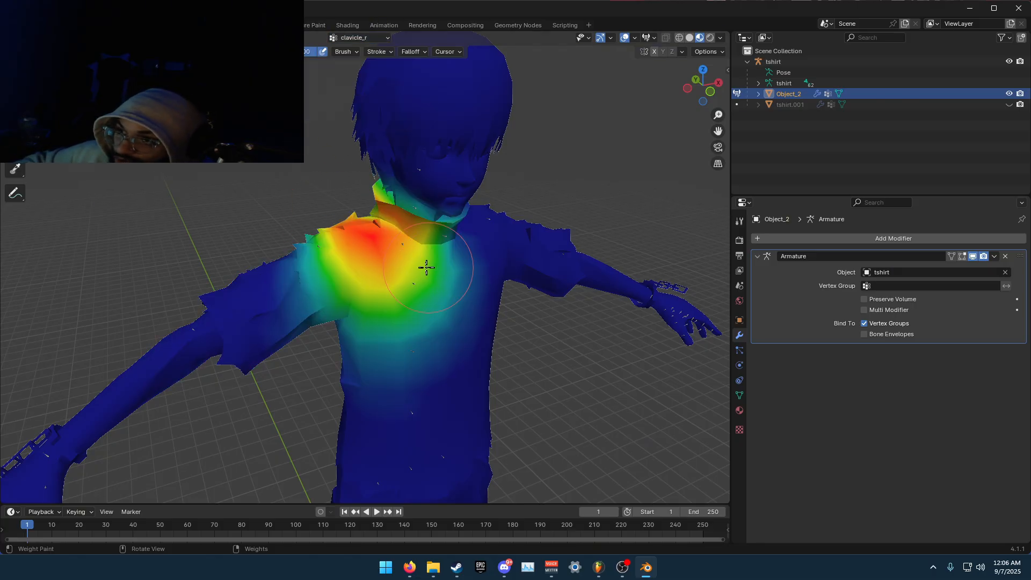
{"action": "middle_click_drag", "start_coordinate": [426, 267], "coordinate": [492, 268]}
{"action": "scroll", "coordinate": [453, 234], "scroll_direction": "up", "scroll_amount": 5}
{"action": "mouse_move", "coordinate": [454, 232]}
{"action": "middle_mouse_down", "text": "shift"}
{"action": "mouse_move", "coordinate": [458, 324]}
{"action": "mouse_move", "coordinate": [446, 293]}
{"action": "mouse_move", "coordinate": [445, 326]}
{"action": "middle_mouse_up", "text": "shift"}
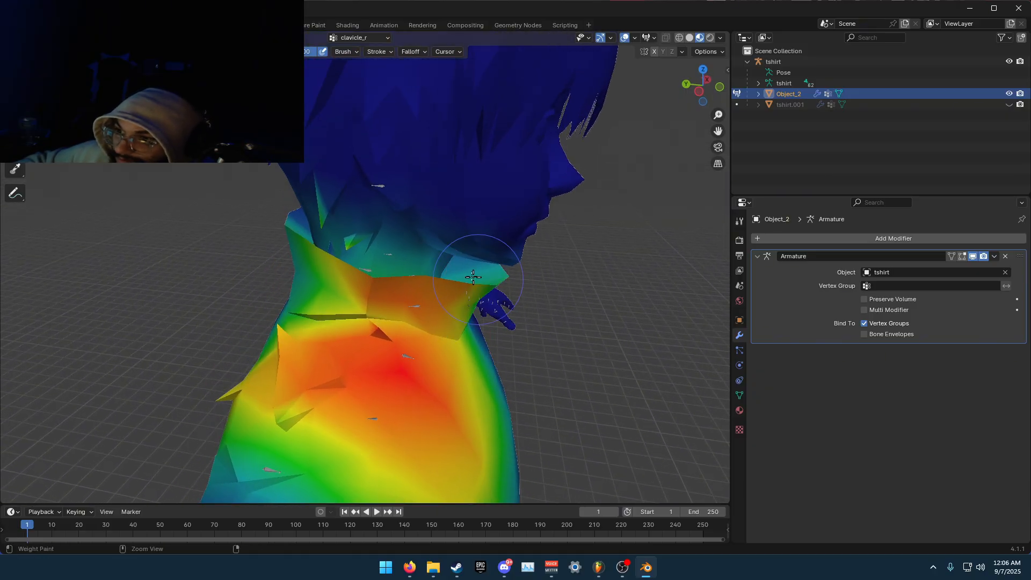
{"action": "middle_click_drag", "start_coordinate": [402, 230], "coordinate": [472, 203]}
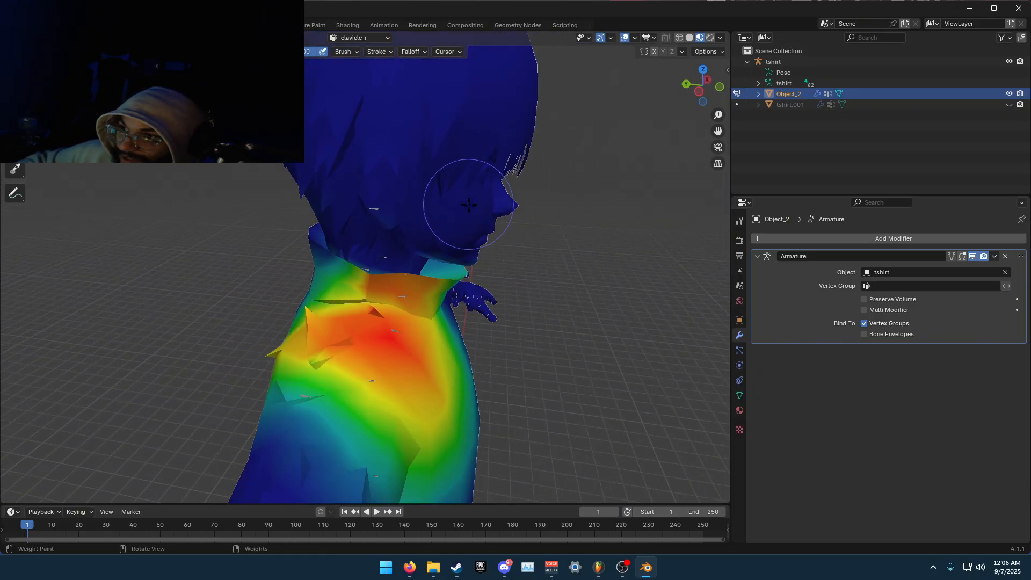
{"action": "key", "text": "f"}
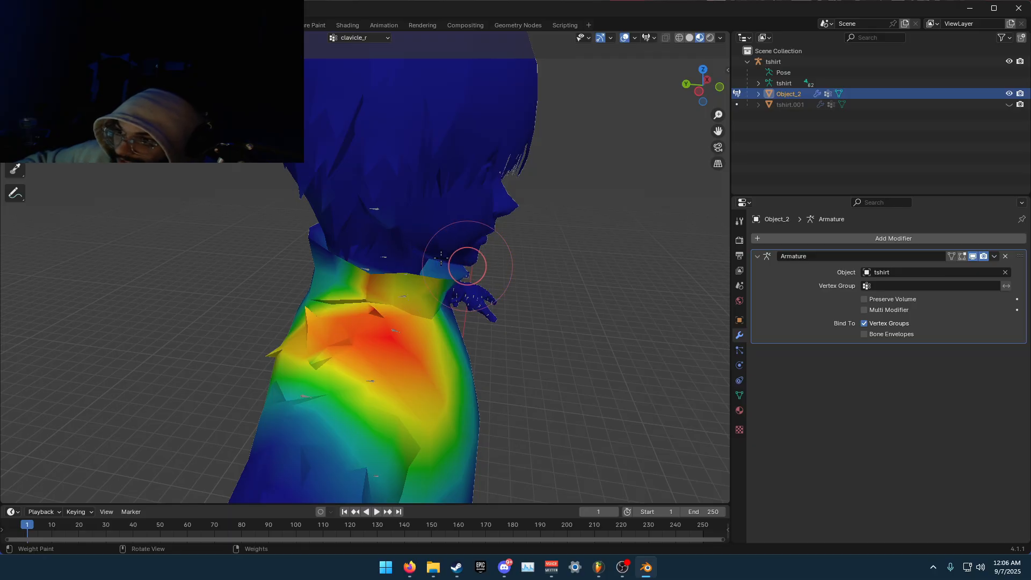
{"action": "left_click", "coordinate": [485, 267]}
{"action": "mouse_move", "coordinate": [481, 284]}
{"action": "left_mouse_down", "text": "ctrl"}
{"action": "mouse_move", "coordinate": [280, 265]}
{"action": "mouse_move", "coordinate": [456, 317]}
{"action": "mouse_move", "coordinate": [408, 290]}
{"action": "mouse_move", "coordinate": [328, 269]}
{"action": "mouse_move", "coordinate": [405, 284]}
{"action": "left_mouse_up", "text": "ctrl"}
{"action": "key", "text": "ctrl+z"}
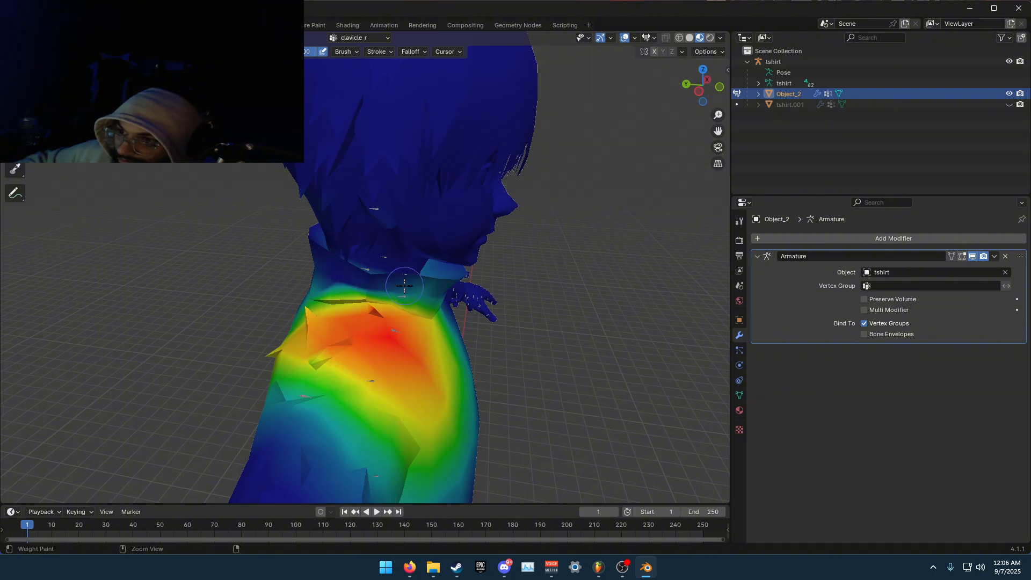
Clear remaining clavicle_r weights around the back and front of the collar, enlarging the brush for the front
{"action": "middle_click_drag", "start_coordinate": [444, 285], "coordinate": [415, 263]}
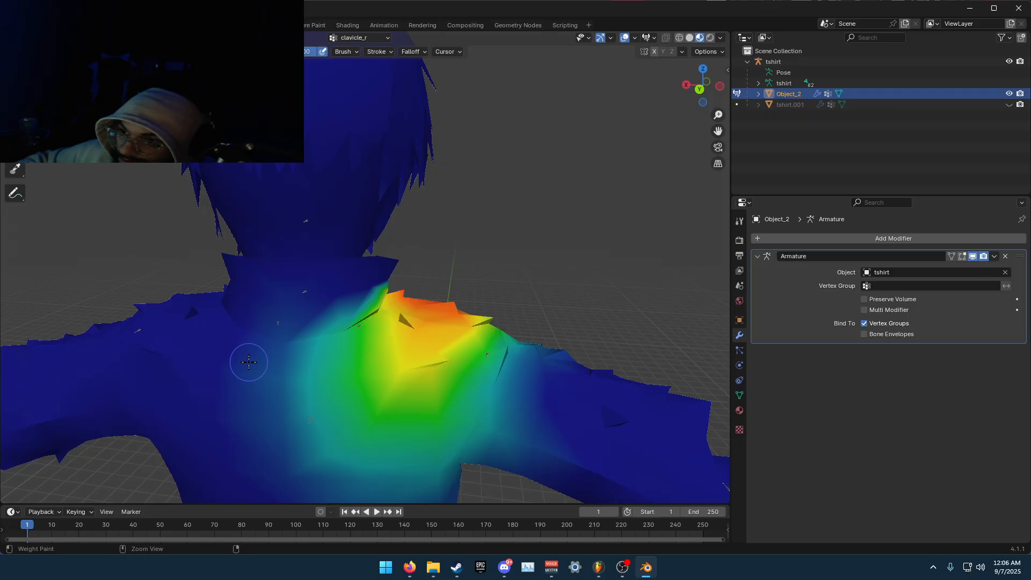
{"action": "middle_click_drag", "start_coordinate": [243, 450], "coordinate": [392, 300]}
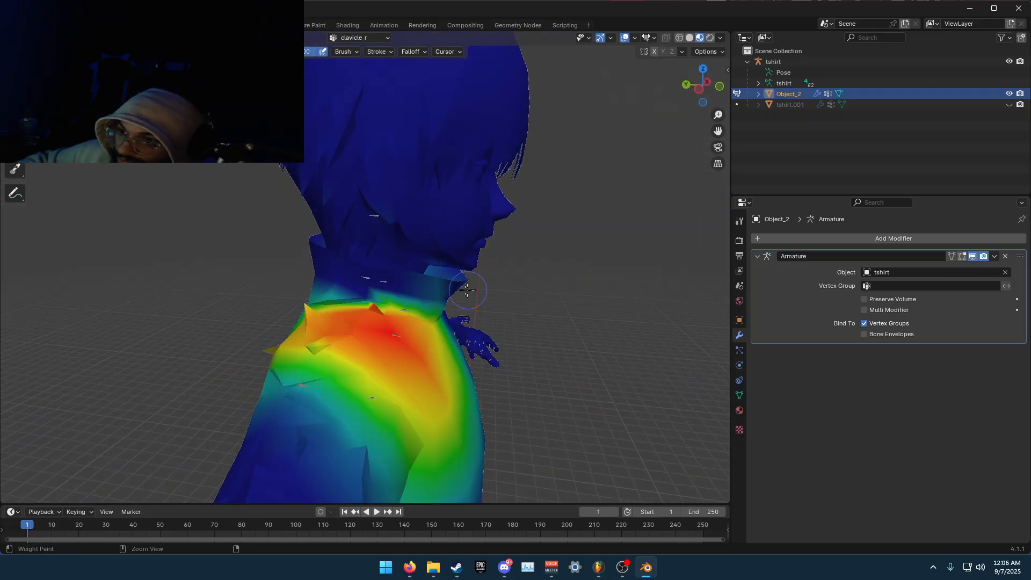
{"action": "key", "text": "KP_1"}
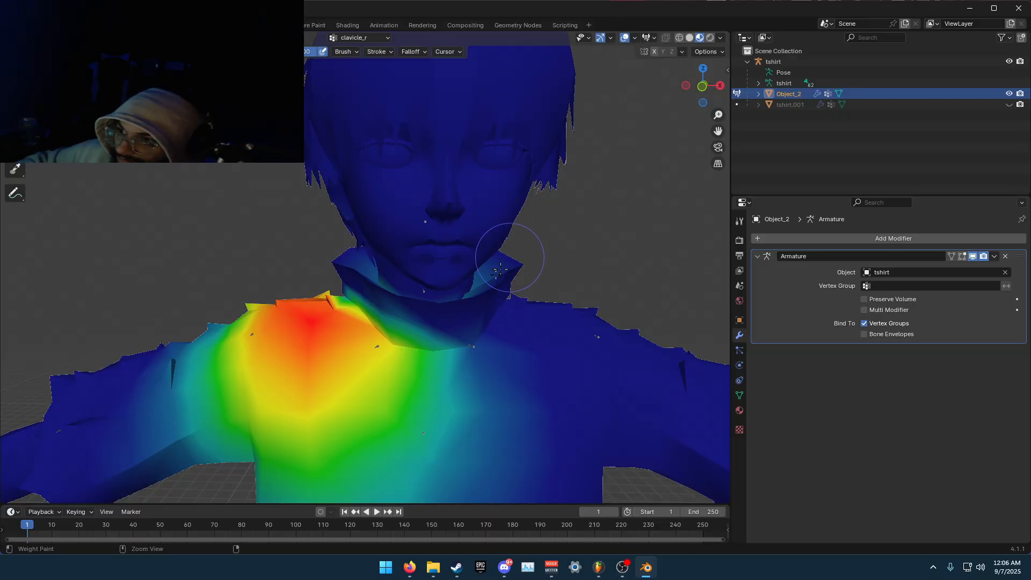
{"action": "key", "text": "f"}
{"action": "left_click", "coordinate": [557, 318]}
{"action": "left_click_drag", "start_coordinate": [529, 284], "coordinate": [482, 306]}
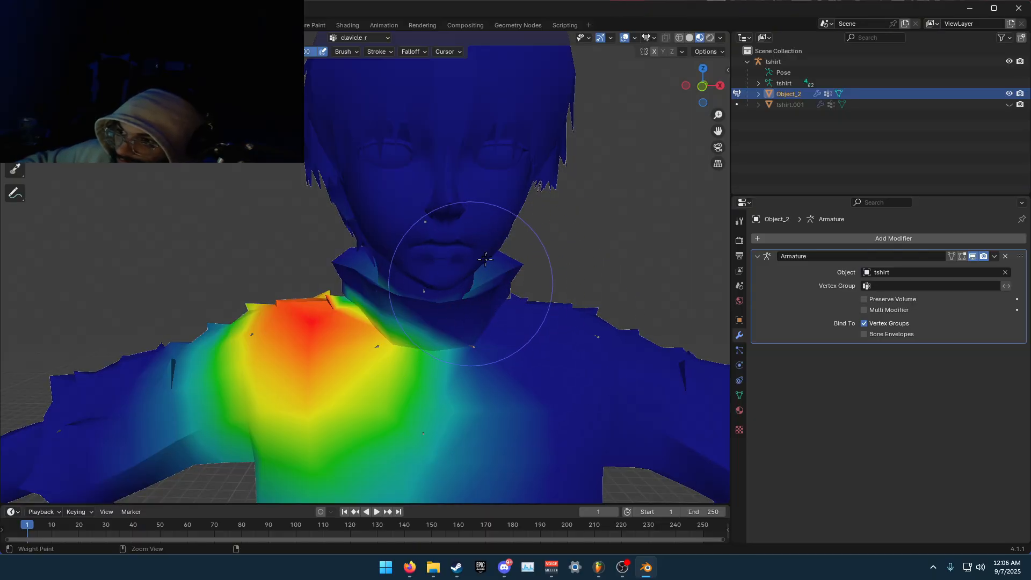
Erase the clavicle_r weights from the neck side of the right shoulder and the upper chest below the collar
{"action": "mouse_move", "coordinate": [532, 282]}
{"action": "middle_mouse_down"}
{"action": "mouse_move", "coordinate": [401, 251]}
{"action": "mouse_move", "coordinate": [473, 203]}
{"action": "mouse_move", "coordinate": [410, 253]}
{"action": "mouse_move", "coordinate": [274, 239]}
{"action": "middle_mouse_up"}
{"action": "scroll", "coordinate": [363, 252], "scroll_direction": "up", "scroll_amount": 4}
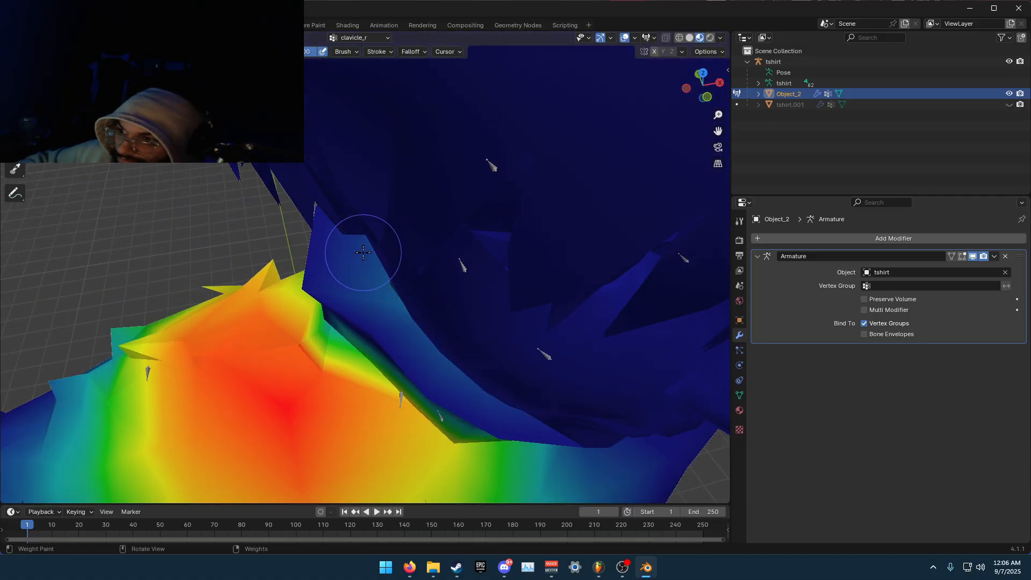
{"action": "middle_click_drag", "start_coordinate": [363, 253], "coordinate": [384, 231]}
{"action": "middle_click_drag", "start_coordinate": [445, 316], "coordinate": [319, 343]}
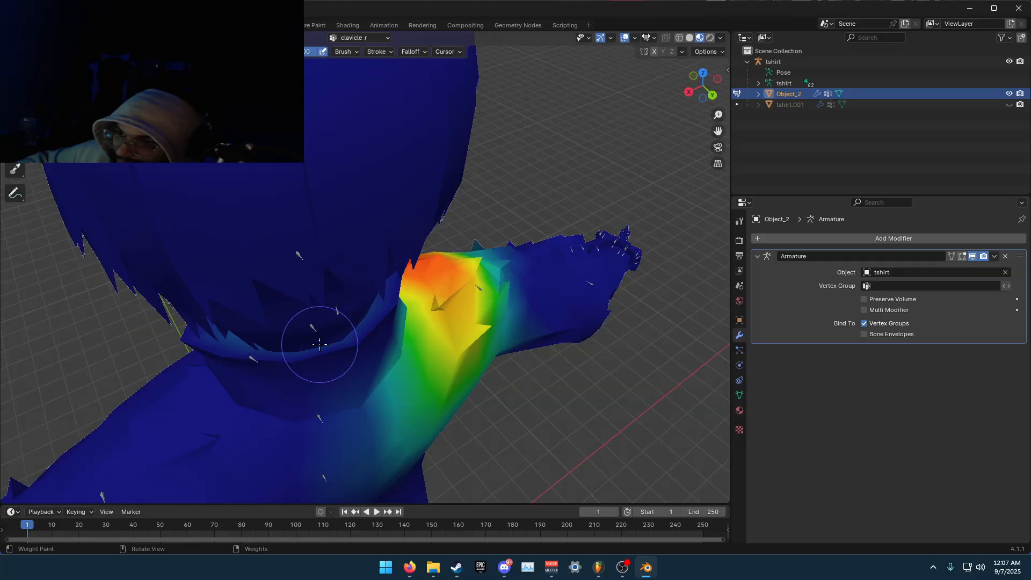
{"action": "middle_click_drag", "start_coordinate": [233, 341], "coordinate": [348, 289]}
{"action": "mouse_move", "coordinate": [353, 351]}
{"action": "middle_mouse_down"}
{"action": "mouse_move", "coordinate": [531, 402]}
{"action": "mouse_move", "coordinate": [583, 387]}
{"action": "middle_mouse_up"}
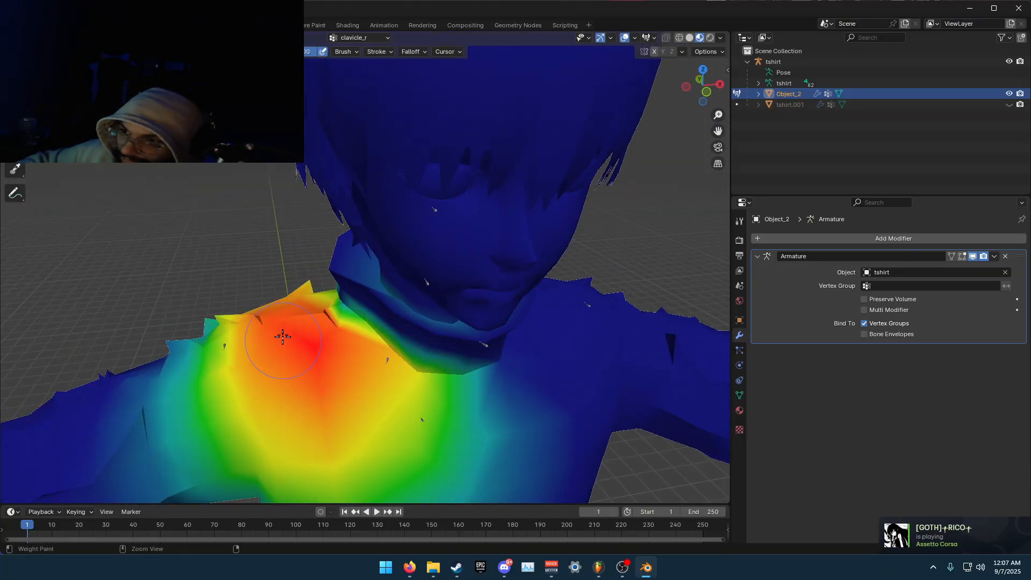
{"action": "mouse_move", "coordinate": [283, 339]}
{"action": "left_mouse_down", "text": "ctrl"}
{"action": "mouse_move", "coordinate": [282, 279]}
{"action": "mouse_move", "coordinate": [455, 386]}
{"action": "left_mouse_up", "text": "ctrl"}
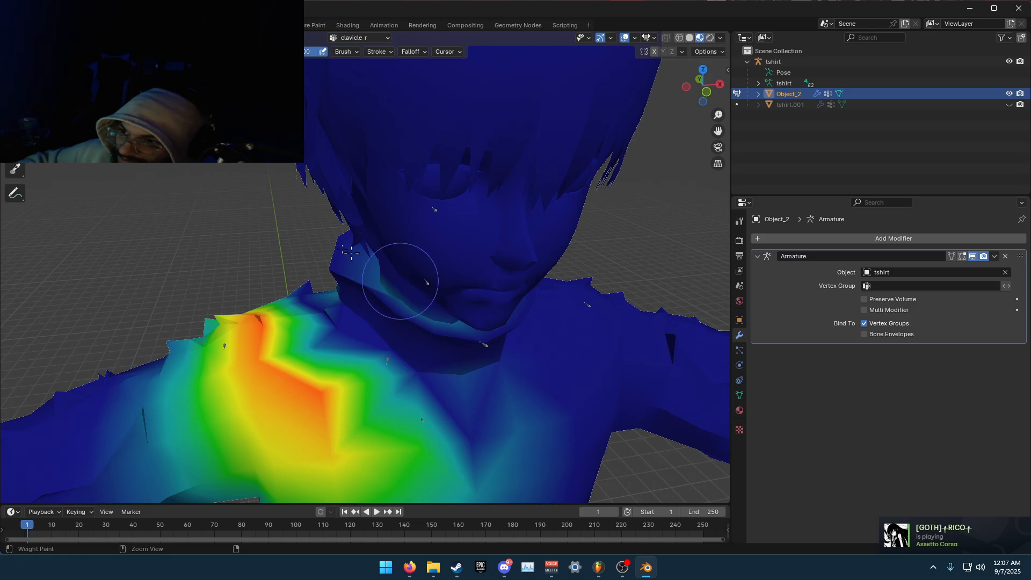
Try to erase clavicle_r weights from the collar and upper chest with a larger brush, and undo the strokes
{"action": "key", "text": "f"}
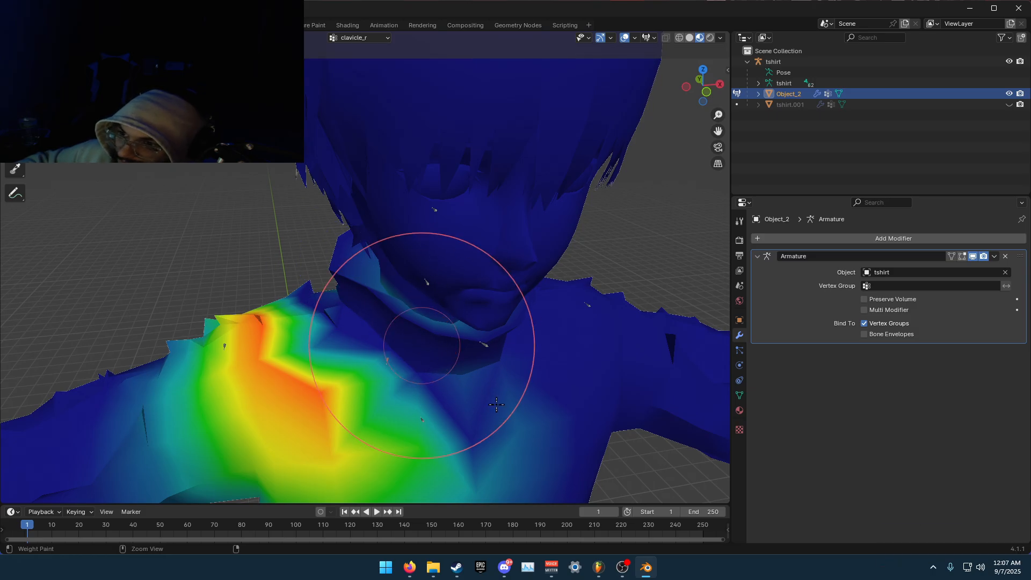
{"action": "left_click", "coordinate": [536, 344]}
{"action": "left_click_drag", "start_coordinate": [301, 313], "coordinate": [476, 373], "text": "ctrl"}
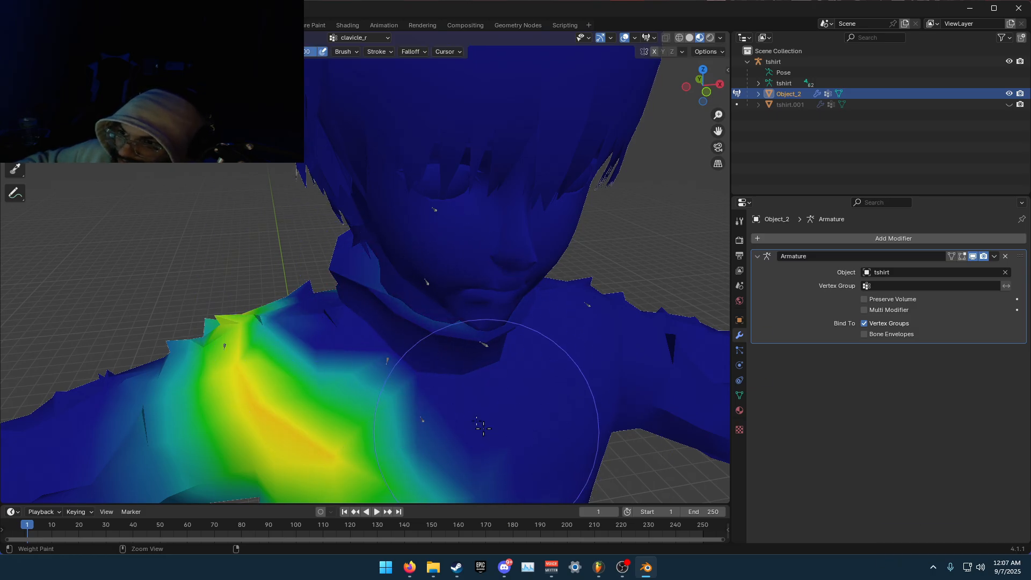
{"action": "mouse_move", "coordinate": [410, 320]}
{"action": "left_mouse_down"}
{"action": "mouse_move", "coordinate": [442, 344]}
{"action": "mouse_move", "coordinate": [395, 248]}
{"action": "left_mouse_up"}
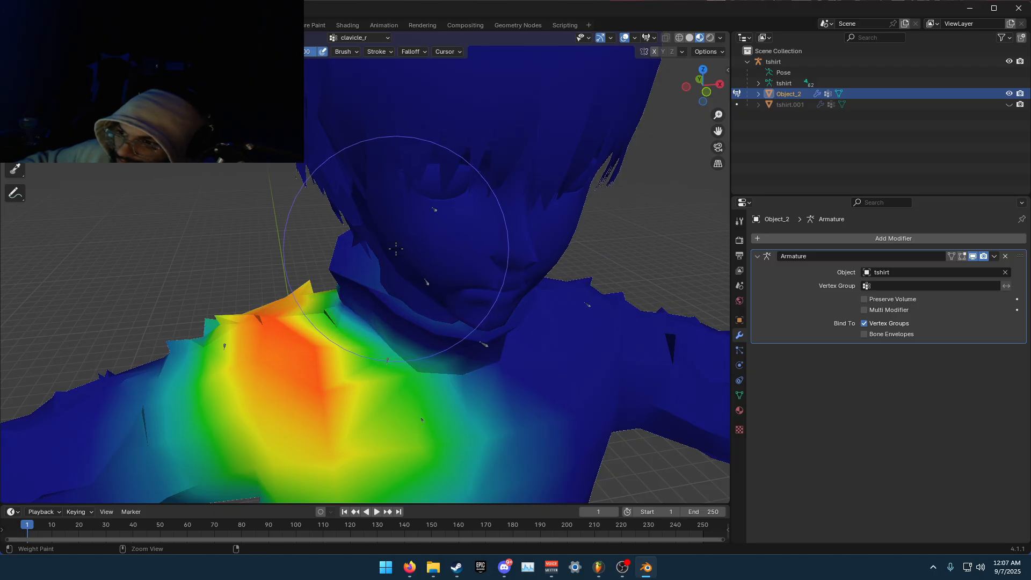
{"action": "left_click_drag", "start_coordinate": [490, 348], "coordinate": [375, 295], "text": "ctrl"}
{"action": "left_click_drag", "start_coordinate": [416, 336], "coordinate": [399, 296]}
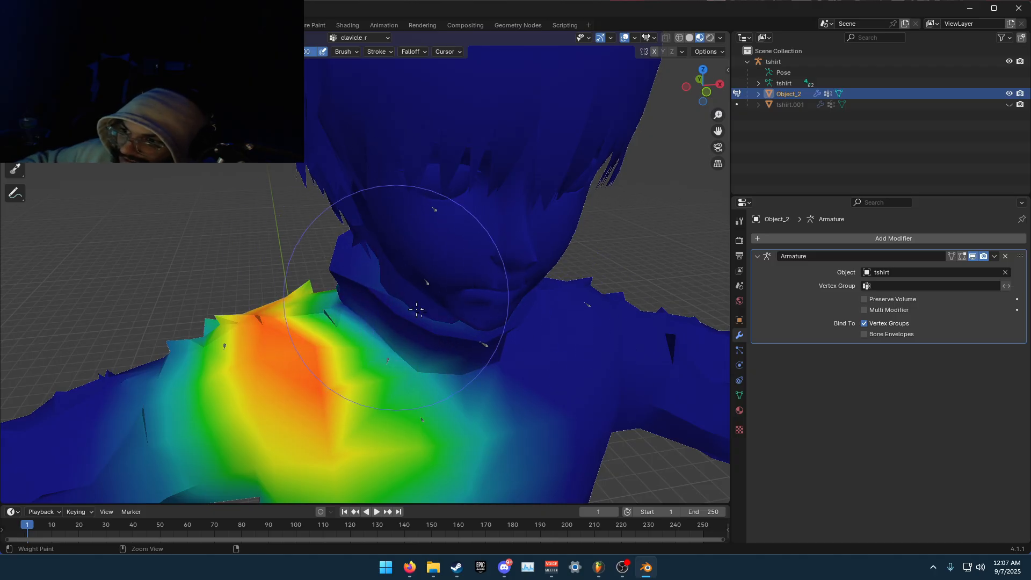
{"action": "key", "text": "ctrl+z"}
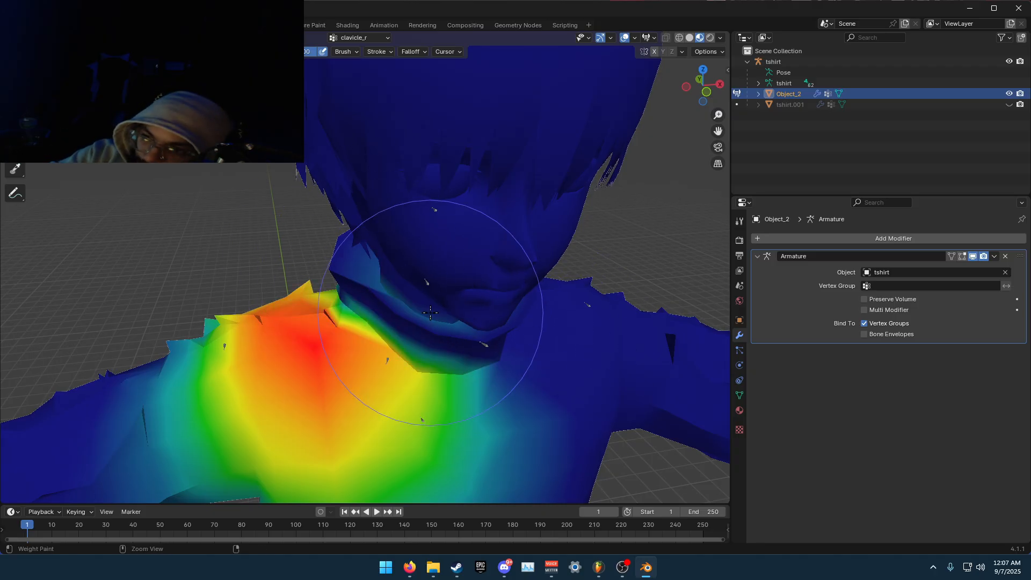
Reduce the brush size and make upperarm_l the active vertex group
{"action": "key", "text": "f"}
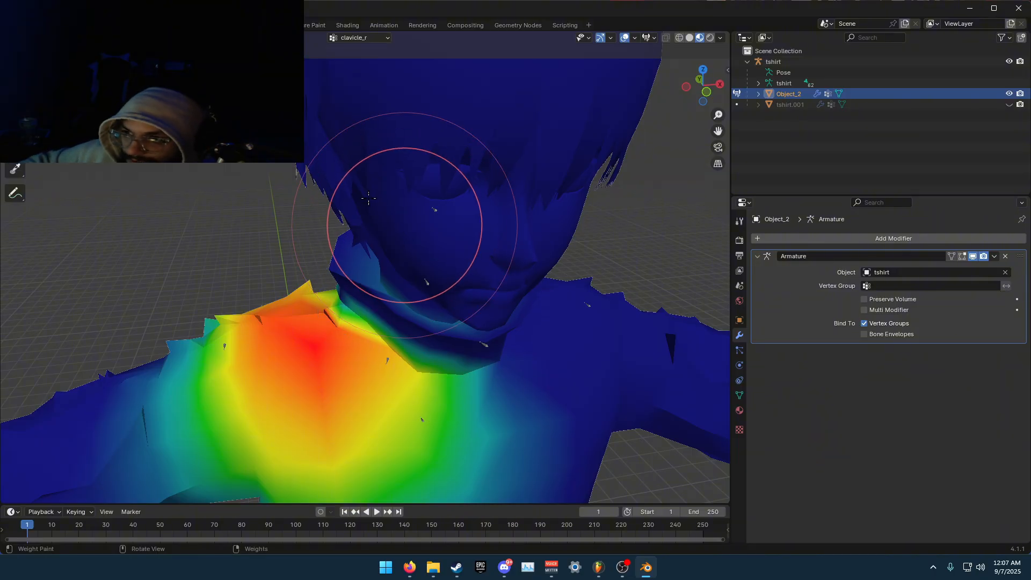
{"action": "left_click", "coordinate": [334, 227]}
{"action": "mouse_move", "coordinate": [413, 317]}
{"action": "middle_mouse_down"}
{"action": "mouse_move", "coordinate": [418, 325]}
{"action": "mouse_move", "coordinate": [564, 307]}
{"action": "middle_mouse_up"}
{"action": "scroll", "coordinate": [488, 327], "scroll_direction": "down", "scroll_amount": 5}
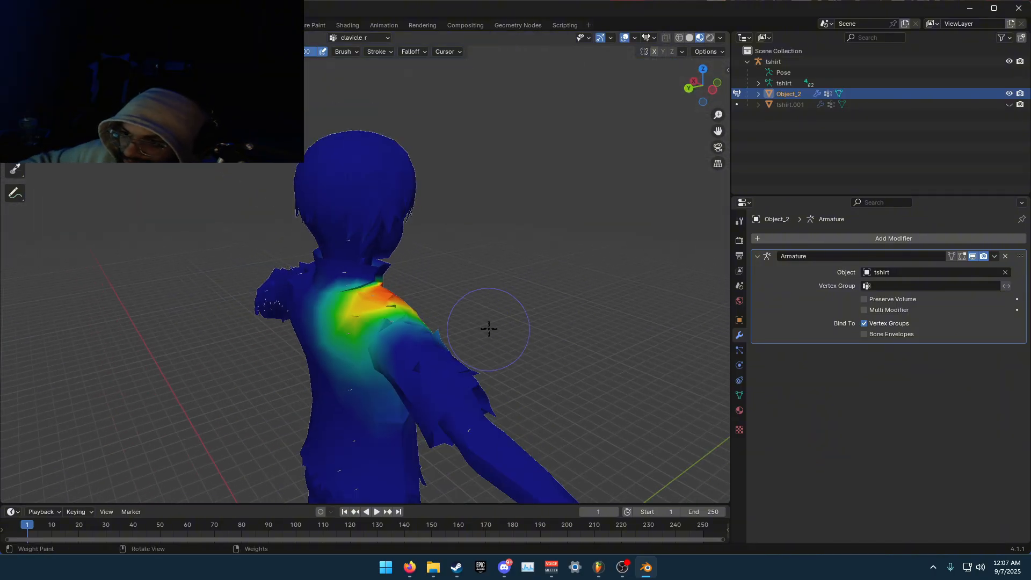
{"action": "middle_click_drag", "start_coordinate": [487, 328], "coordinate": [337, 330]}
{"action": "left_click", "coordinate": [363, 37]}
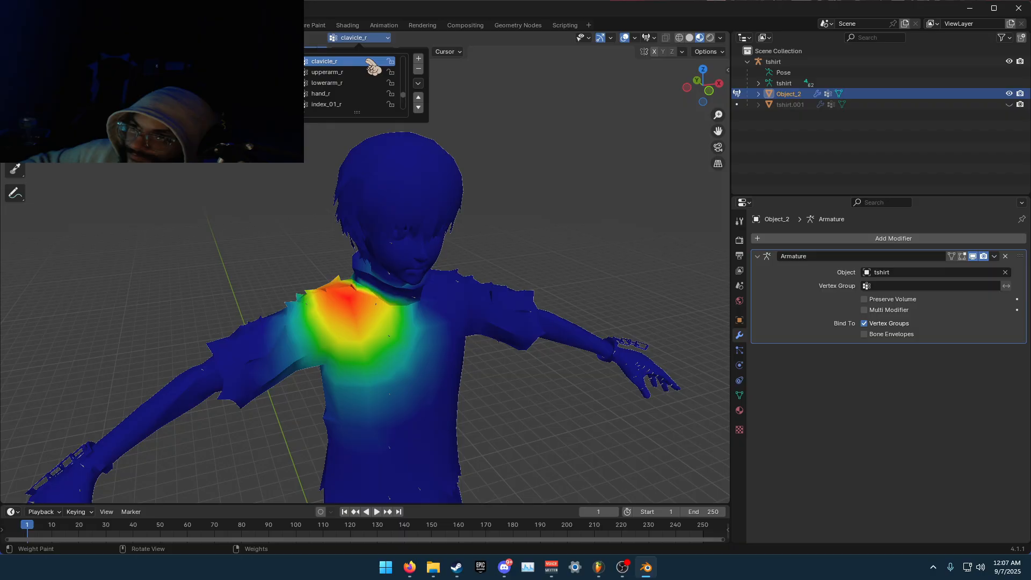
{"action": "scroll", "coordinate": [349, 94], "scroll_direction": "up", "scroll_amount": 4}
{"action": "scroll", "coordinate": [348, 94], "scroll_direction": "down", "scroll_amount": 2}
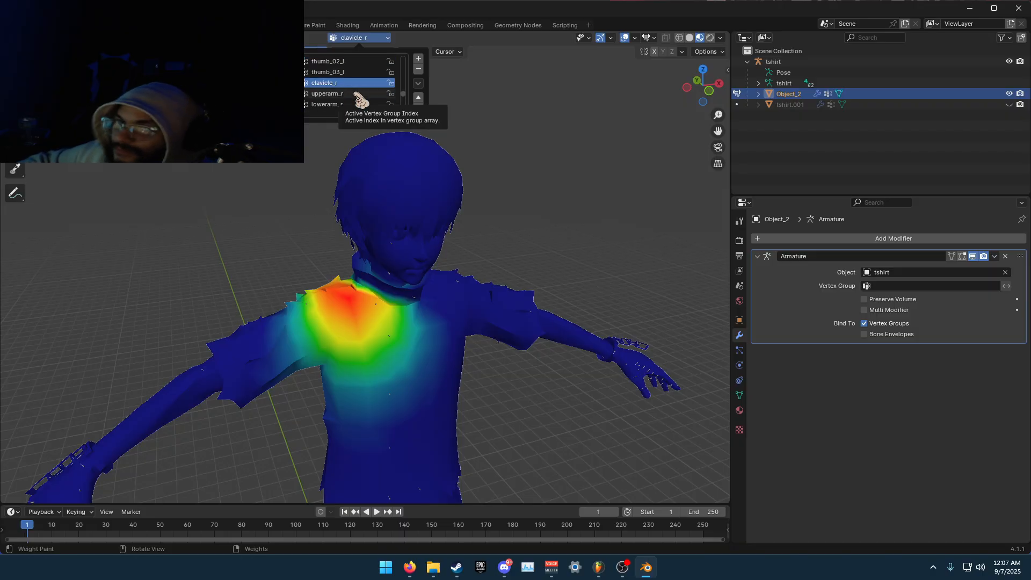
{"action": "scroll", "coordinate": [357, 99], "scroll_direction": "up", "scroll_amount": 4}
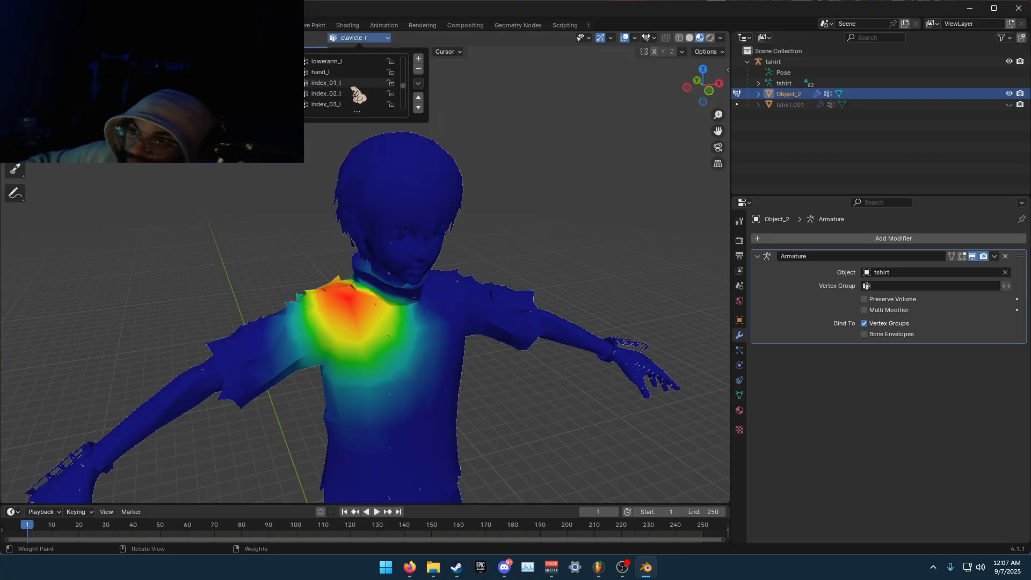
{"action": "scroll", "coordinate": [356, 81], "scroll_direction": "up", "scroll_amount": 2}
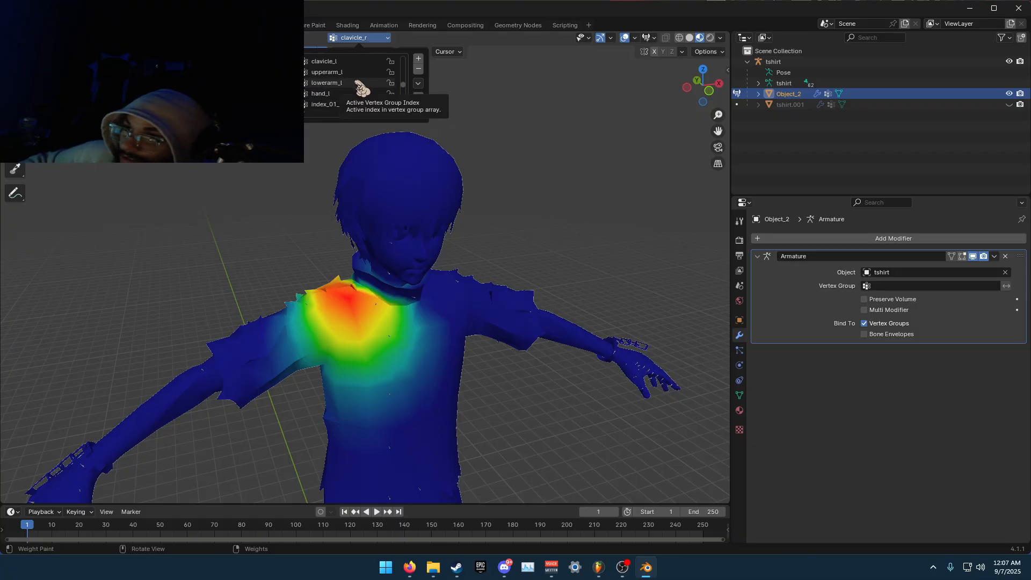
{"action": "left_click", "coordinate": [363, 72]}
Erase the upperarm_l weights from the torso below the left armpit and from the back of the left shoulder
{"action": "middle_click_drag", "start_coordinate": [520, 443], "coordinate": [397, 379]}
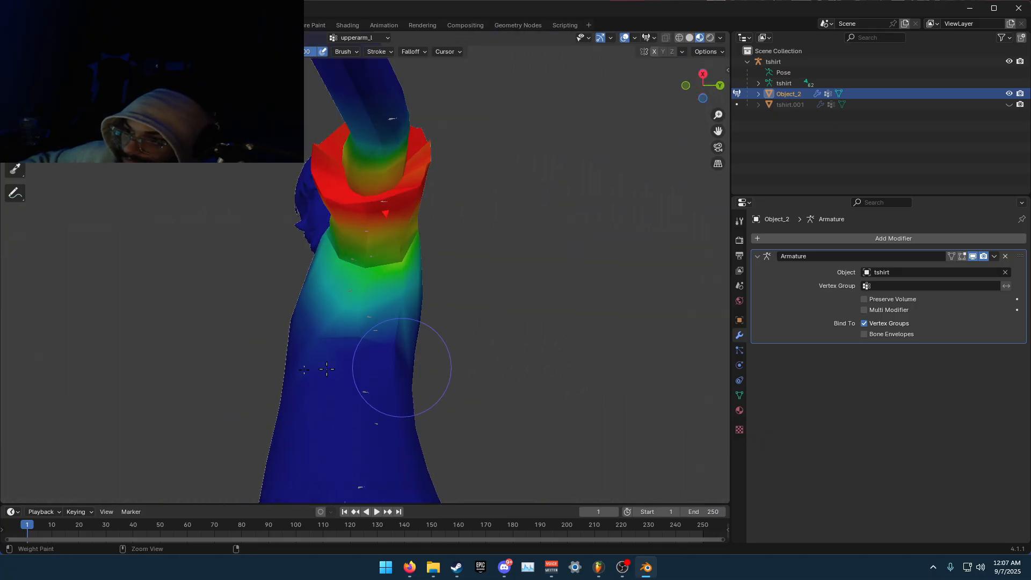
{"action": "mouse_move", "coordinate": [390, 361]}
{"action": "left_mouse_down"}
{"action": "mouse_move", "coordinate": [346, 339]}
{"action": "mouse_move", "coordinate": [368, 293]}
{"action": "mouse_move", "coordinate": [356, 276]}
{"action": "mouse_move", "coordinate": [345, 288]}
{"action": "mouse_move", "coordinate": [356, 276]}
{"action": "mouse_move", "coordinate": [278, 273]}
{"action": "left_mouse_up"}
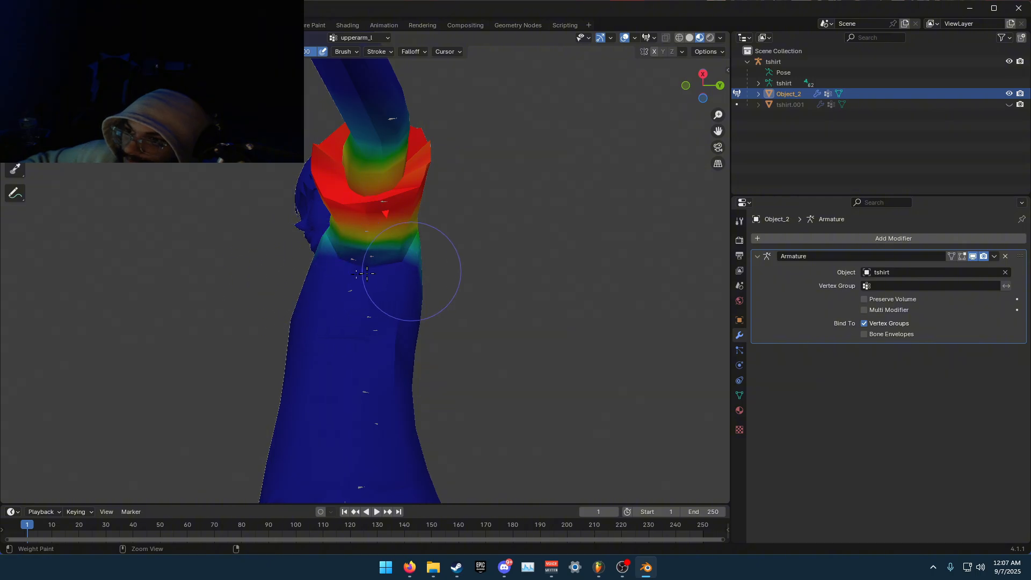
{"action": "middle_click_drag", "start_coordinate": [437, 281], "coordinate": [324, 350]}
{"action": "mouse_move", "coordinate": [324, 349]}
{"action": "left_mouse_down"}
{"action": "mouse_move", "coordinate": [300, 253]}
{"action": "mouse_move", "coordinate": [294, 380]}
{"action": "mouse_move", "coordinate": [248, 250]}
{"action": "left_mouse_up"}
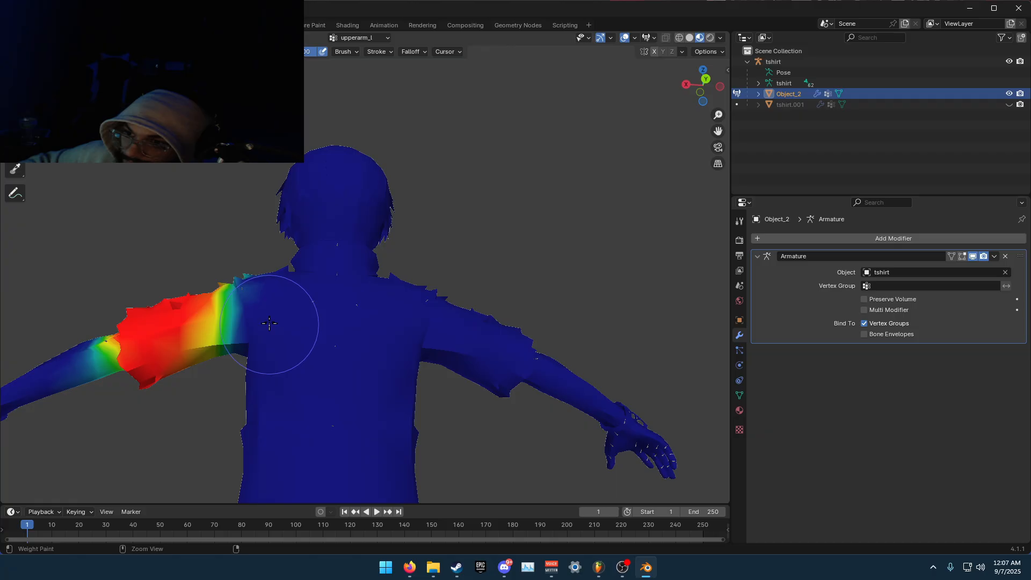
Clean up the upperarm_l weights at the front of the left shoulder, using a smaller brush near the armpit
{"action": "mouse_move", "coordinate": [269, 323]}
{"action": "middle_mouse_down"}
{"action": "mouse_move", "coordinate": [354, 371]}
{"action": "mouse_move", "coordinate": [371, 365]}
{"action": "middle_mouse_up"}
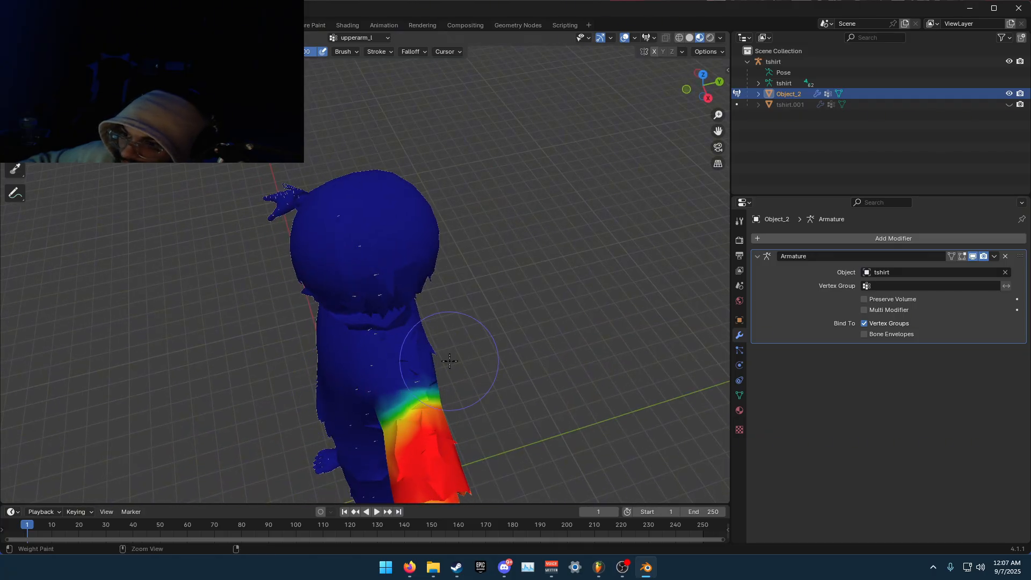
{"action": "mouse_move", "coordinate": [408, 349]}
{"action": "middle_mouse_down"}
{"action": "mouse_move", "coordinate": [272, 311]}
{"action": "mouse_move", "coordinate": [384, 337]}
{"action": "mouse_move", "coordinate": [496, 330]}
{"action": "mouse_move", "coordinate": [460, 364]}
{"action": "mouse_move", "coordinate": [490, 285]}
{"action": "middle_mouse_up"}
{"action": "left_click_drag", "start_coordinate": [489, 285], "coordinate": [546, 340]}
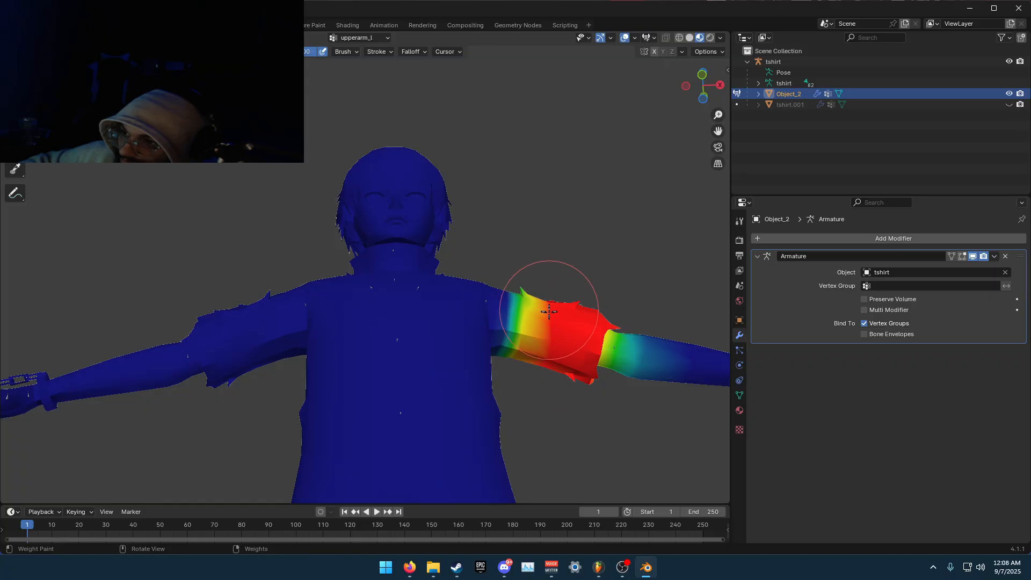
{"action": "mouse_move", "coordinate": [584, 334]}
{"action": "middle_mouse_down"}
{"action": "mouse_move", "coordinate": [196, 354]}
{"action": "mouse_move", "coordinate": [491, 372]}
{"action": "middle_mouse_up"}
{"action": "key", "text": "f"}
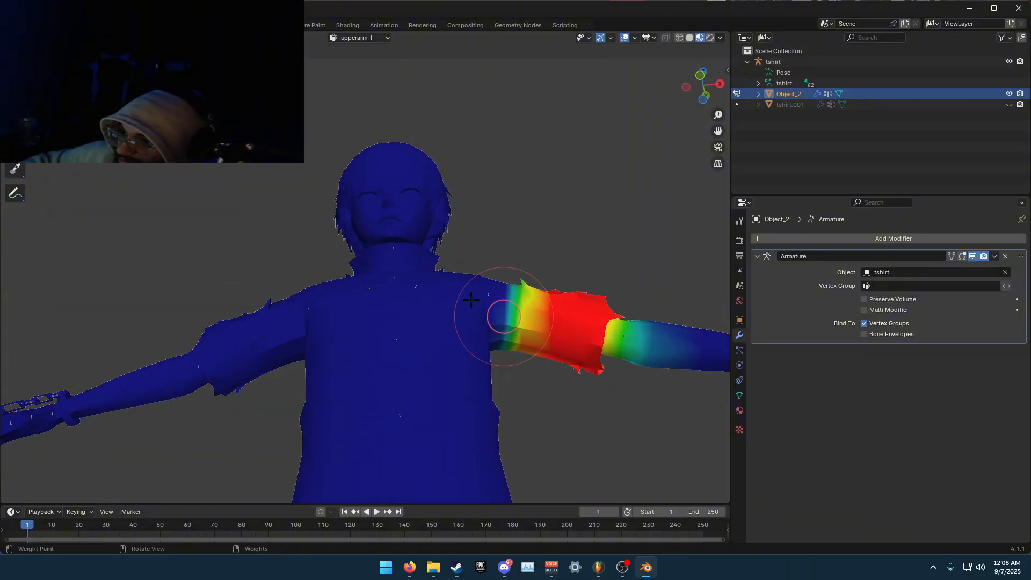
{"action": "left_click", "coordinate": [521, 317]}
{"action": "left_click_drag", "start_coordinate": [492, 317], "coordinate": [486, 342], "text": "ctrl"}
{"action": "mouse_move", "coordinate": [485, 342]}
{"action": "middle_mouse_down"}
{"action": "mouse_move", "coordinate": [306, 327]}
{"action": "mouse_move", "coordinate": [289, 399]}
{"action": "mouse_move", "coordinate": [258, 371]}
{"action": "middle_mouse_up"}
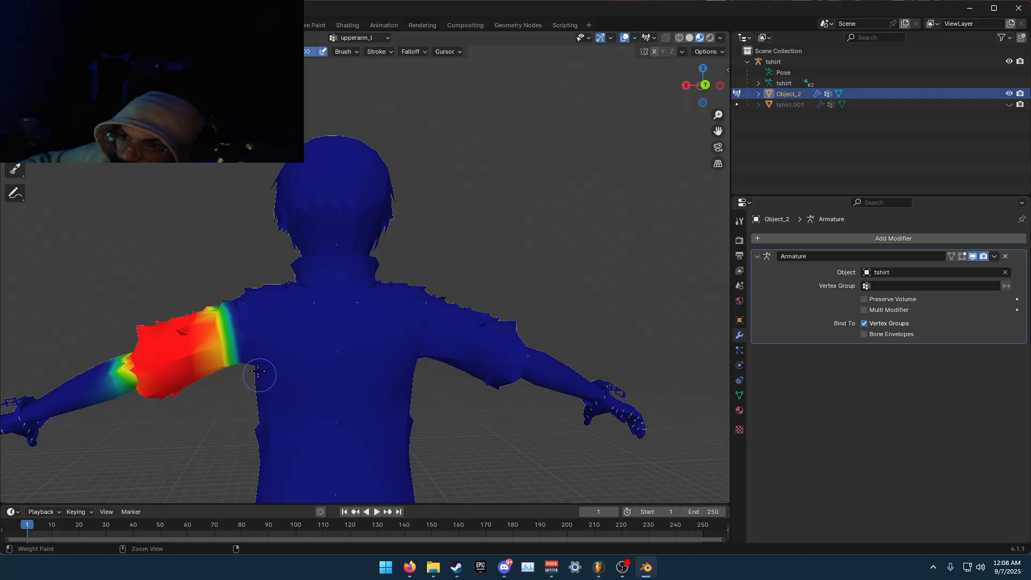
{"action": "key", "text": "KP_1"}
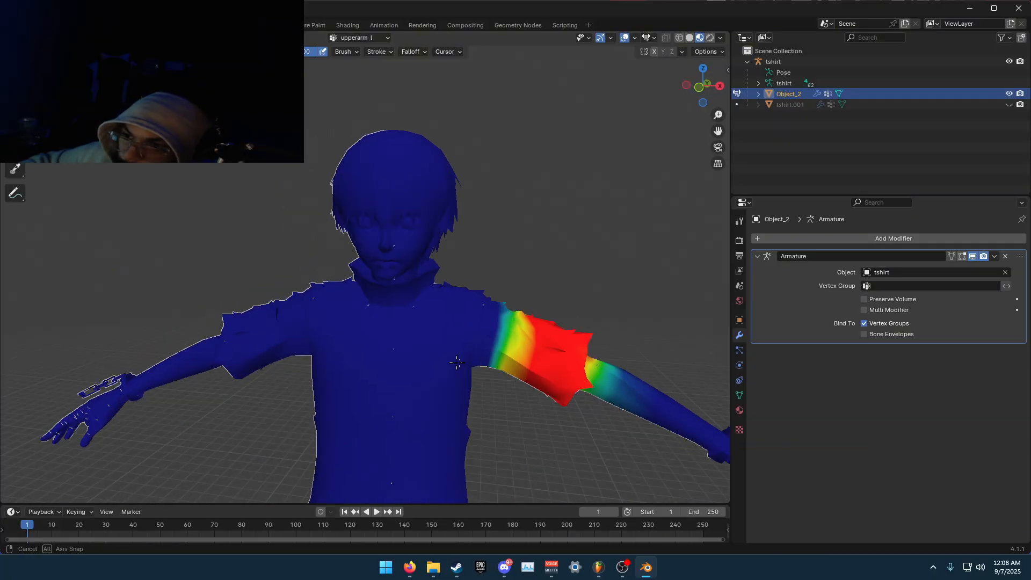
Make clavicle_l the active vertex group and erase its weights from the neck and hair behind the collar
{"action": "left_click", "coordinate": [360, 38]}
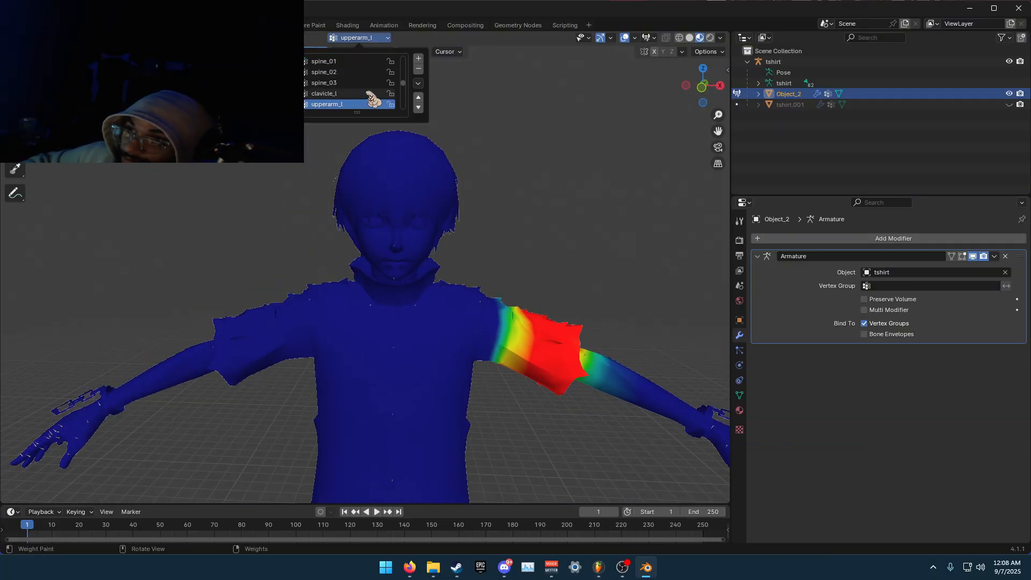
{"action": "left_click", "coordinate": [373, 99]}
{"action": "middle_click_drag", "start_coordinate": [376, 225], "coordinate": [396, 260]}
{"action": "scroll", "coordinate": [387, 264], "scroll_direction": "up", "scroll_amount": 5}
{"action": "scroll", "coordinate": [388, 269], "scroll_direction": "down", "scroll_amount": 2}
{"action": "key", "text": "f"}
{"action": "left_click", "coordinate": [433, 250]}
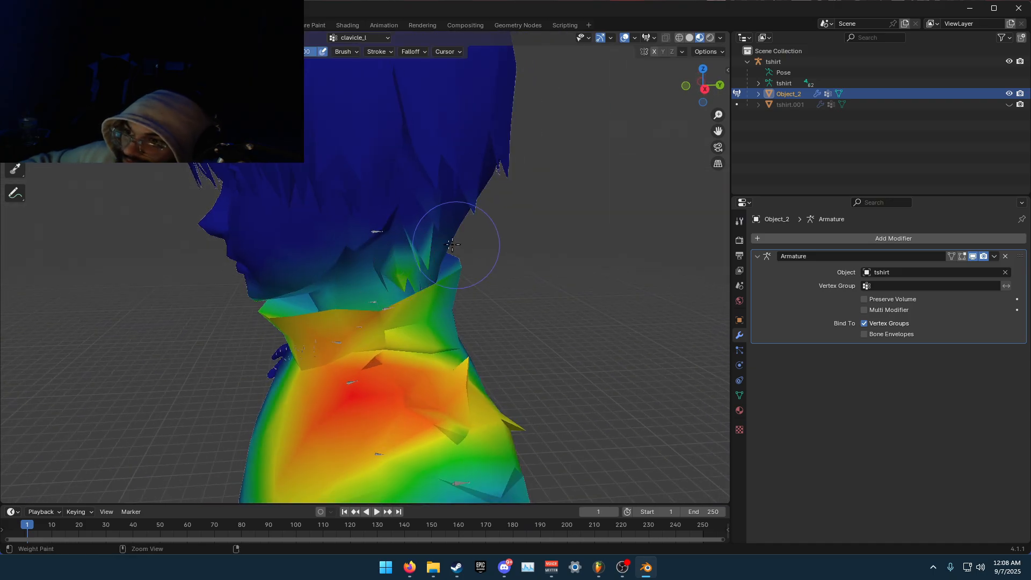
{"action": "mouse_move", "coordinate": [452, 244]}
{"action": "left_mouse_down"}
{"action": "mouse_move", "coordinate": [252, 287]}
{"action": "mouse_move", "coordinate": [302, 296]}
{"action": "mouse_move", "coordinate": [357, 276]}
{"action": "mouse_move", "coordinate": [416, 274]}
{"action": "mouse_move", "coordinate": [357, 317]}
{"action": "mouse_move", "coordinate": [367, 303]}
{"action": "left_mouse_up"}
Erase the clavicle_l weights from the left side of the collar with a smaller brush
{"action": "key", "text": "f"}
{"action": "left_click", "coordinate": [380, 302]}
{"action": "left_click_drag", "start_coordinate": [440, 318], "coordinate": [408, 332], "text": "ctrl"}
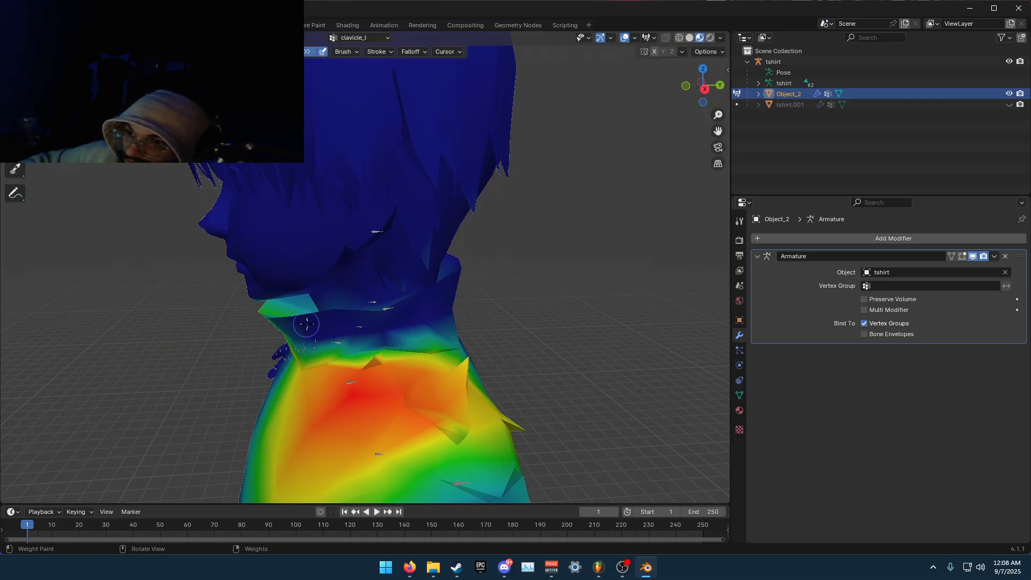
Try to erase clavicle_l weights from the front of the collar and upper chest with a larger brush, and undo the strokes
{"action": "middle_click_drag", "start_coordinate": [307, 324], "coordinate": [522, 331]}
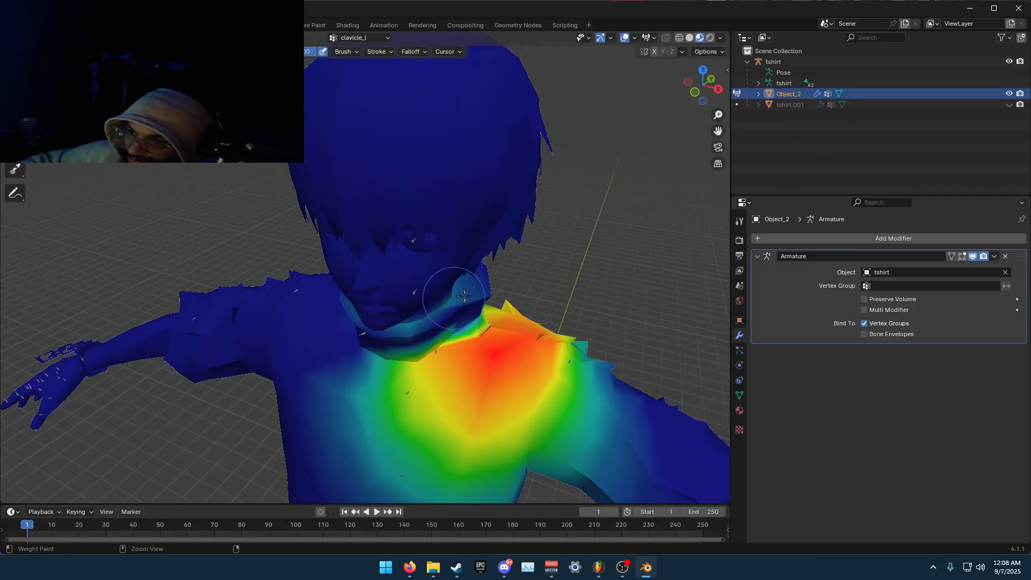
{"action": "middle_click_drag", "start_coordinate": [438, 288], "coordinate": [356, 299]}
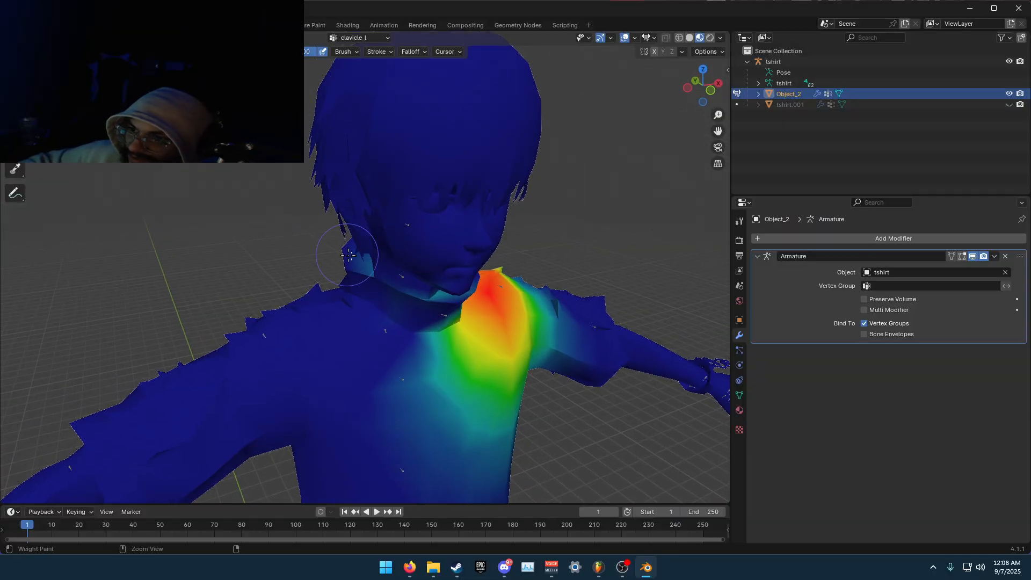
{"action": "key", "text": "f"}
{"action": "left_click", "coordinate": [407, 326]}
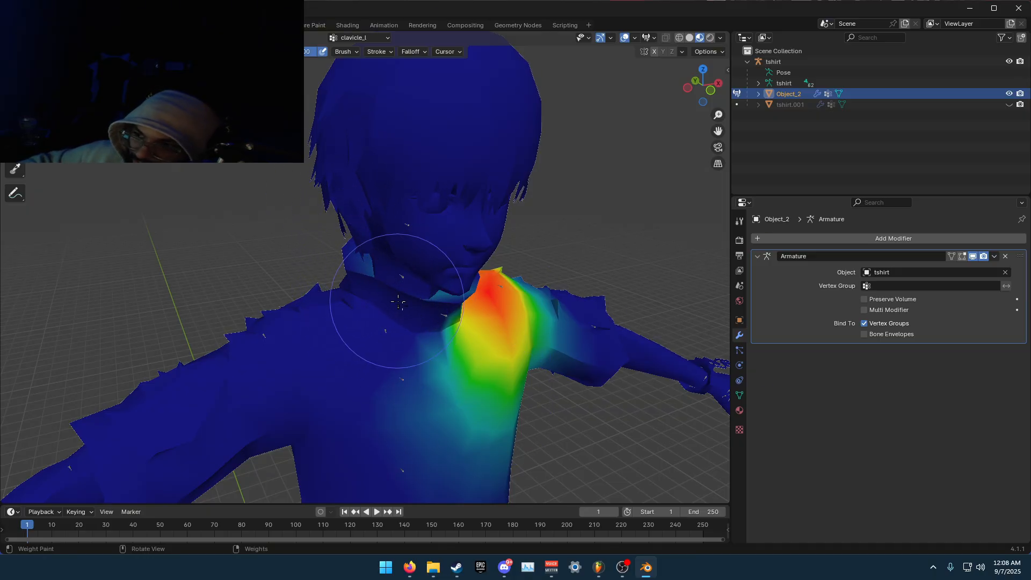
{"action": "key", "text": "ctrl+z"}
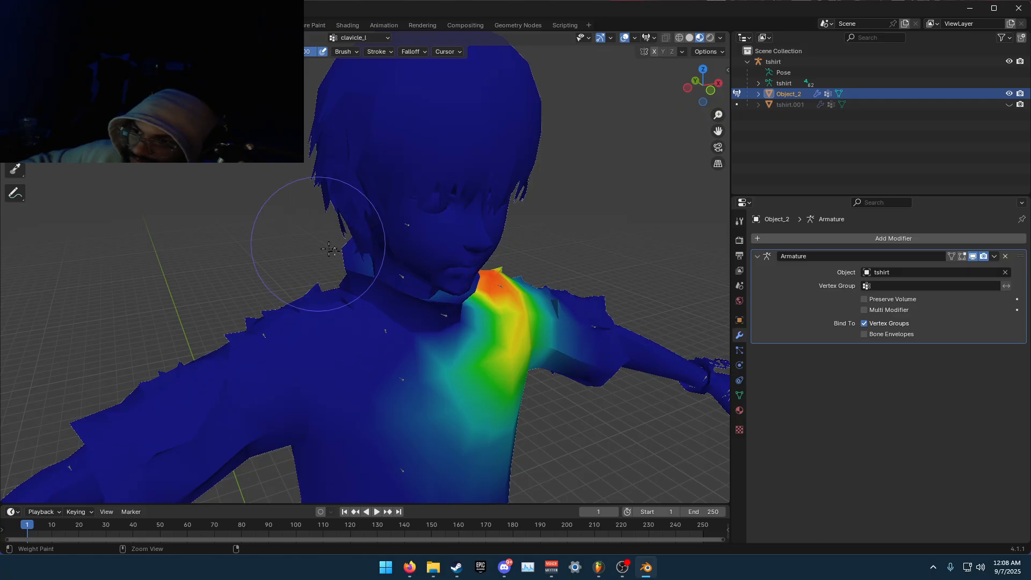
{"action": "key", "text": "ctrl+z"}
{"action": "key", "text": "ctrl+z"}
{"action": "key", "text": "ctrl+z"}
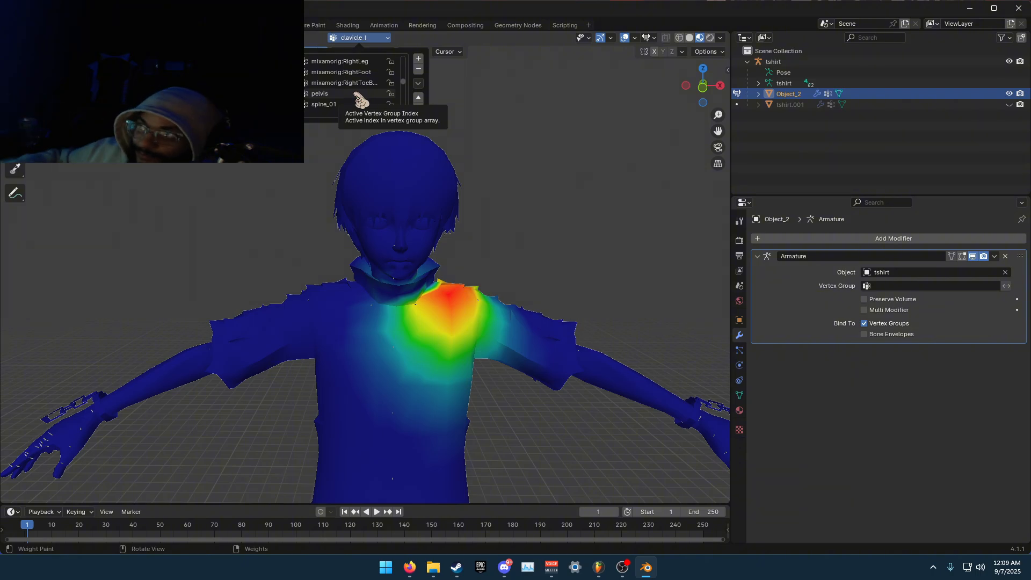
Switch from Weight Paint to Object Mode with the character mesh deselected
{"action": "left_click", "coordinate": [822, 142]}
{"action": "left_click", "coordinate": [48, 51]}
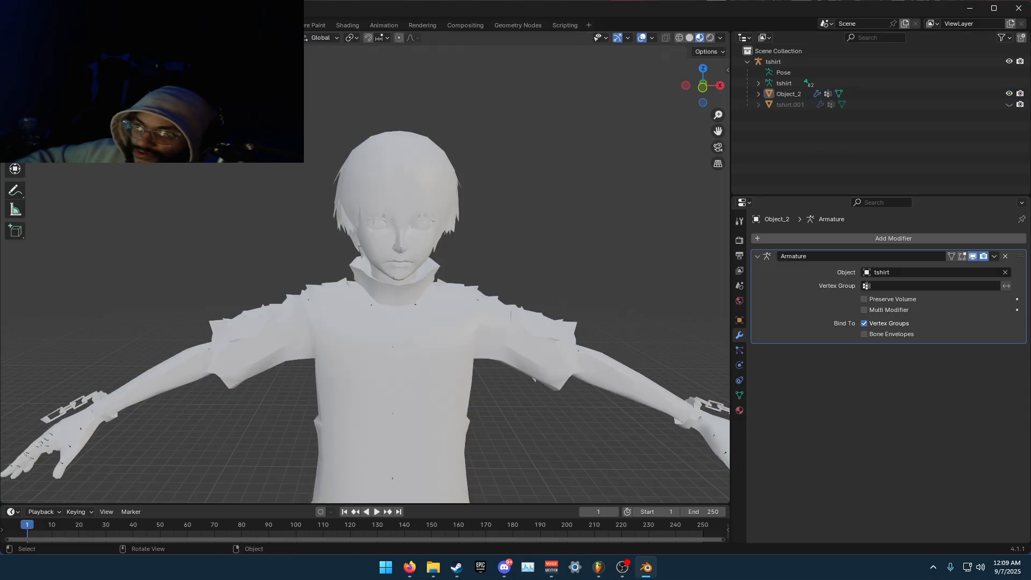
{"action": "scroll", "coordinate": [322, 166], "scroll_direction": "down", "scroll_amount": 4}
{"action": "middle_click_drag", "start_coordinate": [328, 153], "coordinate": [324, 36], "text": "shift"}
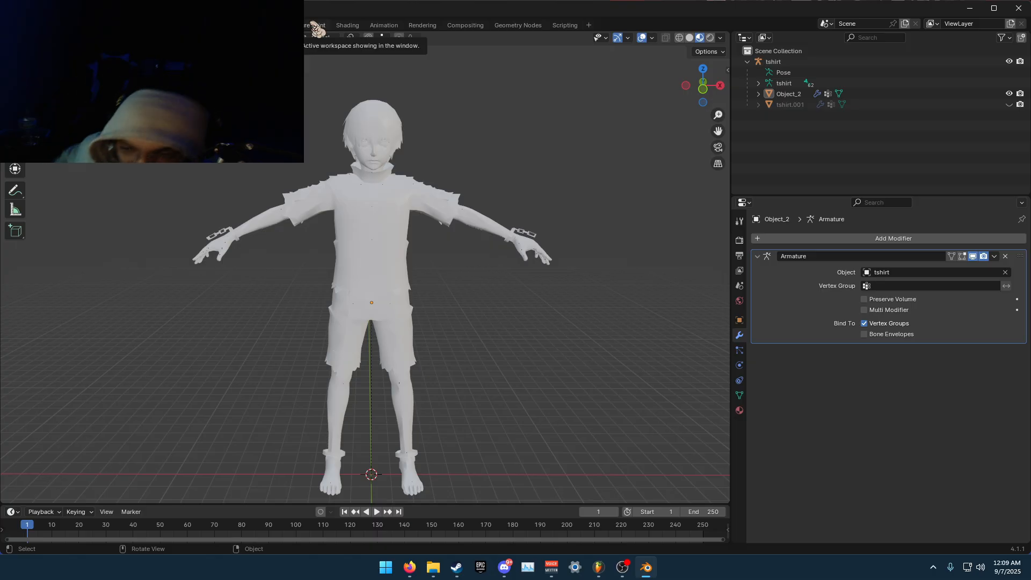
Switch to the Shading workspace and display the material settings of Object_2
{"action": "left_click", "coordinate": [347, 25]}
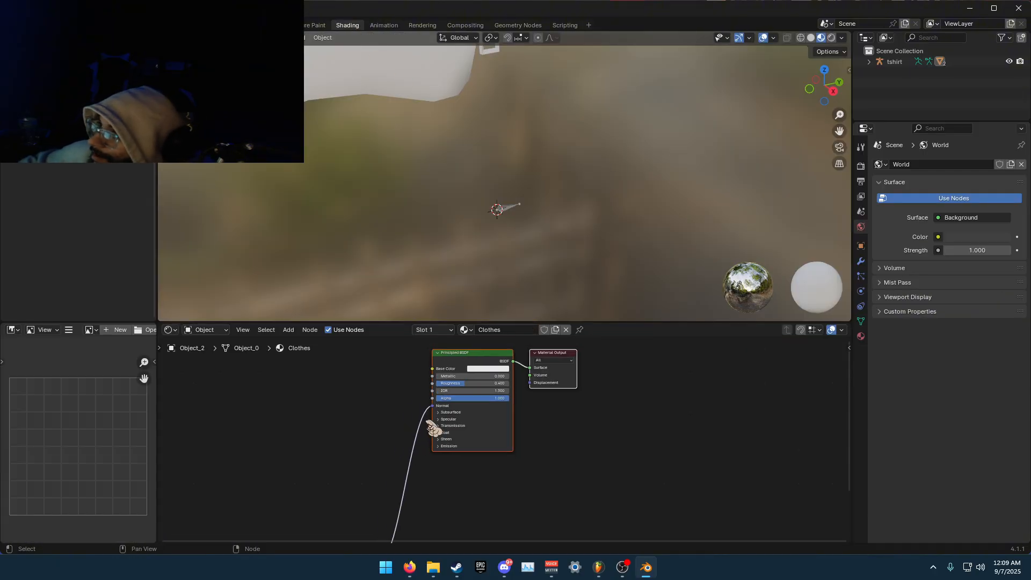
{"action": "middle_click_drag", "start_coordinate": [417, 442], "coordinate": [478, 436]}
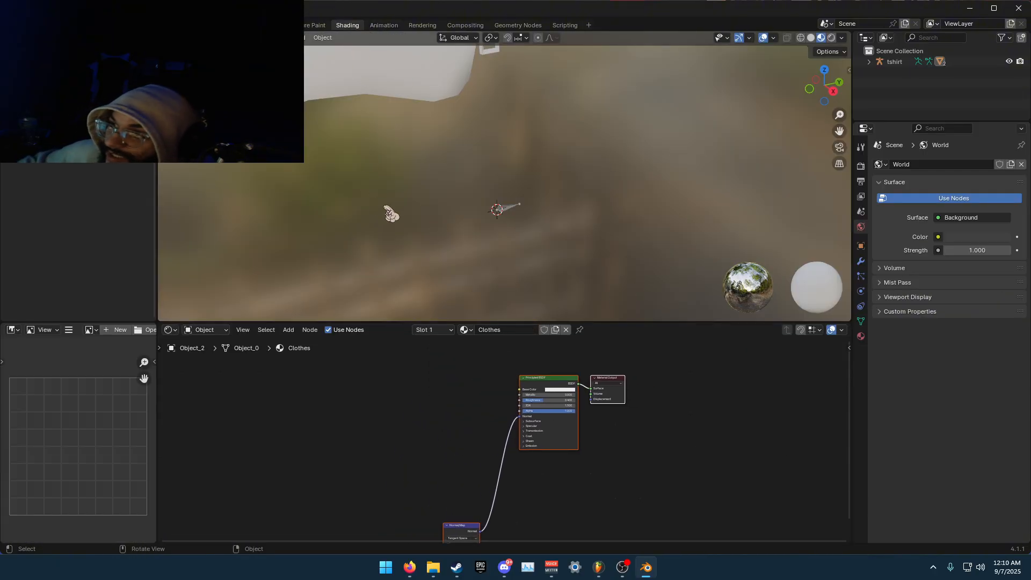
{"action": "middle_click_drag", "start_coordinate": [391, 214], "coordinate": [504, 200]}
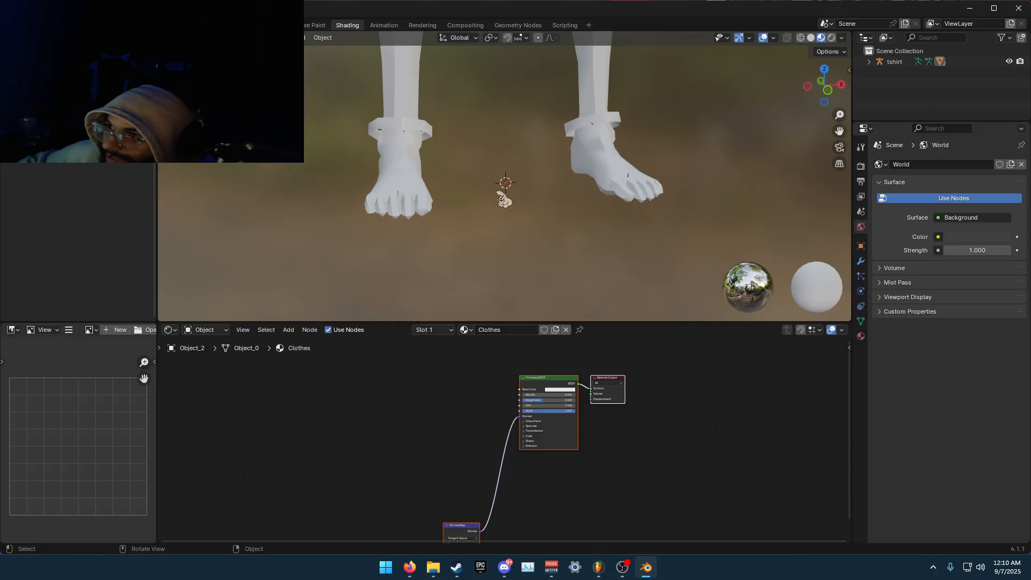
{"action": "scroll", "coordinate": [499, 193], "scroll_direction": "down", "scroll_amount": 2}
{"action": "middle_click_drag", "start_coordinate": [592, 157], "coordinate": [562, 54]}
{"action": "scroll", "coordinate": [596, 170], "scroll_direction": "down", "scroll_amount": 6}
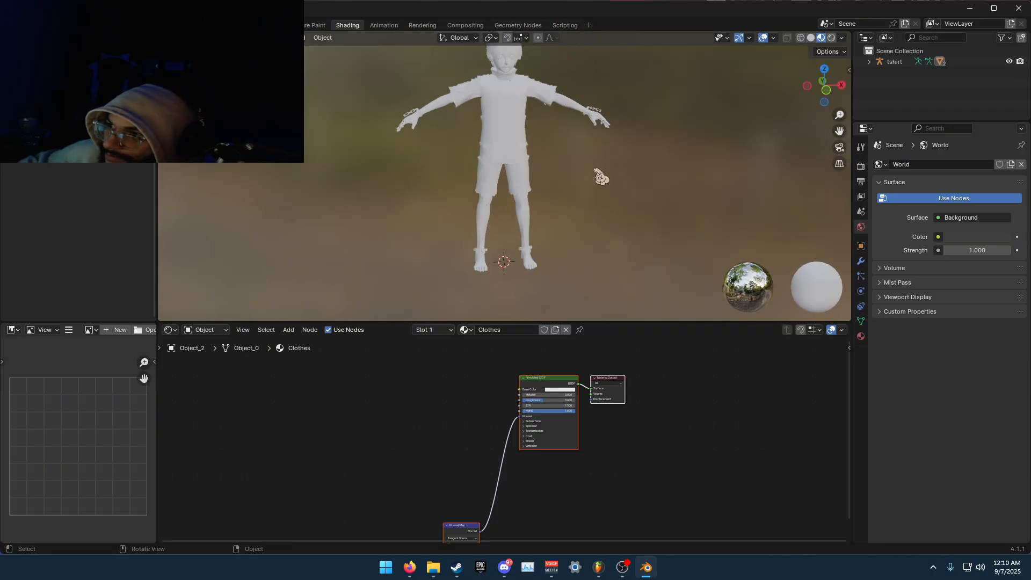
{"action": "scroll", "coordinate": [596, 171], "scroll_direction": "down", "scroll_amount": 1}
{"action": "mouse_move", "coordinate": [591, 170]}
{"action": "middle_mouse_down"}
{"action": "mouse_move", "coordinate": [579, 169]}
{"action": "mouse_move", "coordinate": [576, 207]}
{"action": "mouse_move", "coordinate": [575, 168]}
{"action": "middle_mouse_up"}
{"action": "scroll", "coordinate": [572, 191], "scroll_direction": "up", "scroll_amount": 4}
{"action": "scroll", "coordinate": [572, 194], "scroll_direction": "down", "scroll_amount": 2}
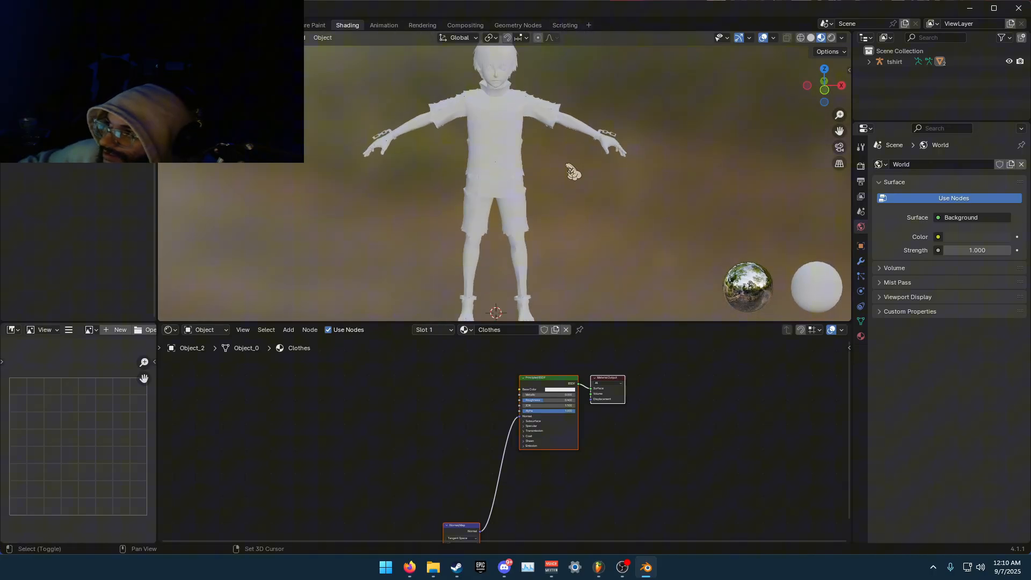
{"action": "left_click", "coordinate": [861, 337]}
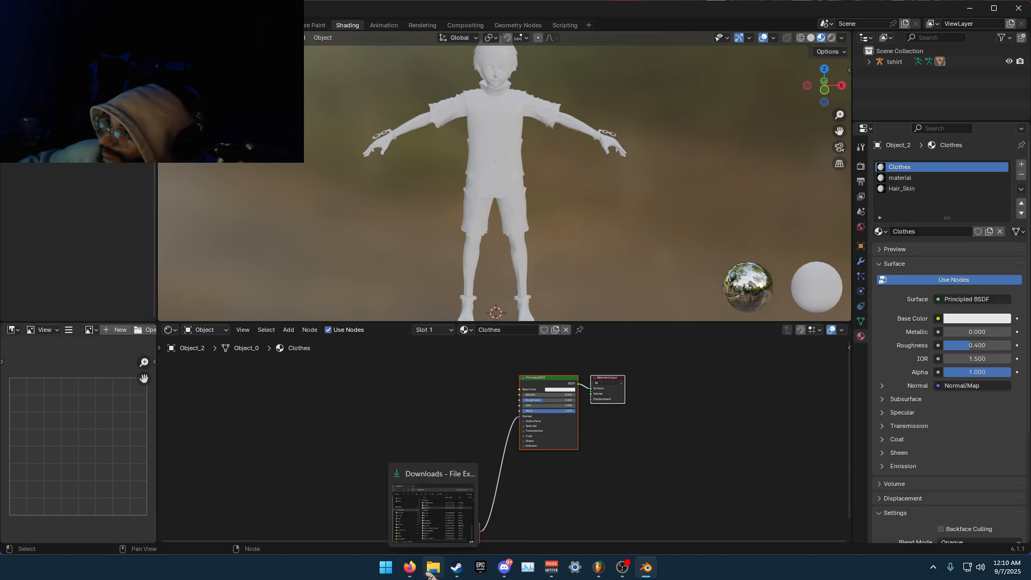
Switch to File Explorer, open the kaneki_ken textures folder inside 3D Models Undone in Downloads, and show its files as thumbnails
{"action": "left_click", "coordinate": [434, 544]}
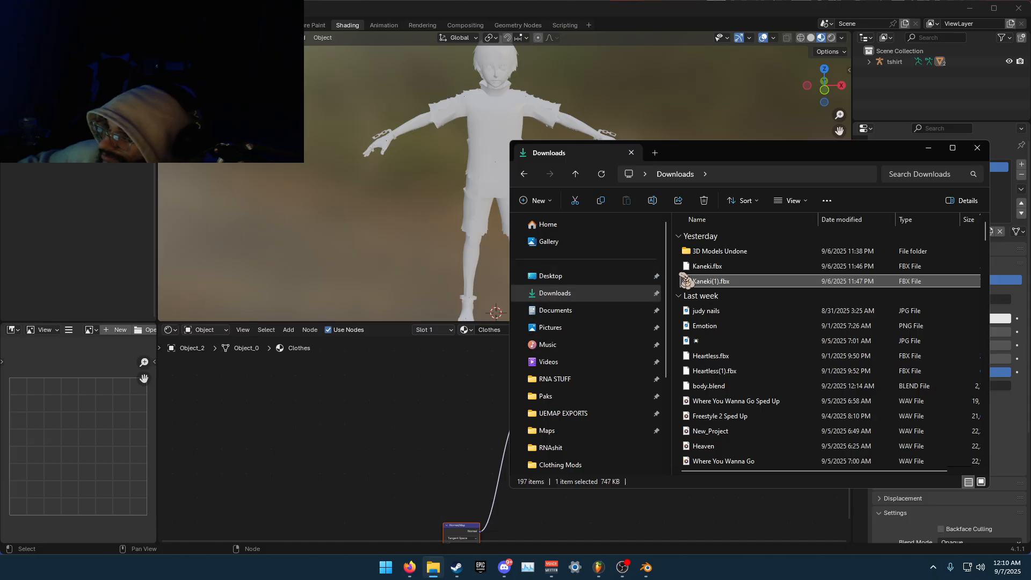
{"action": "left_click", "coordinate": [607, 293]}
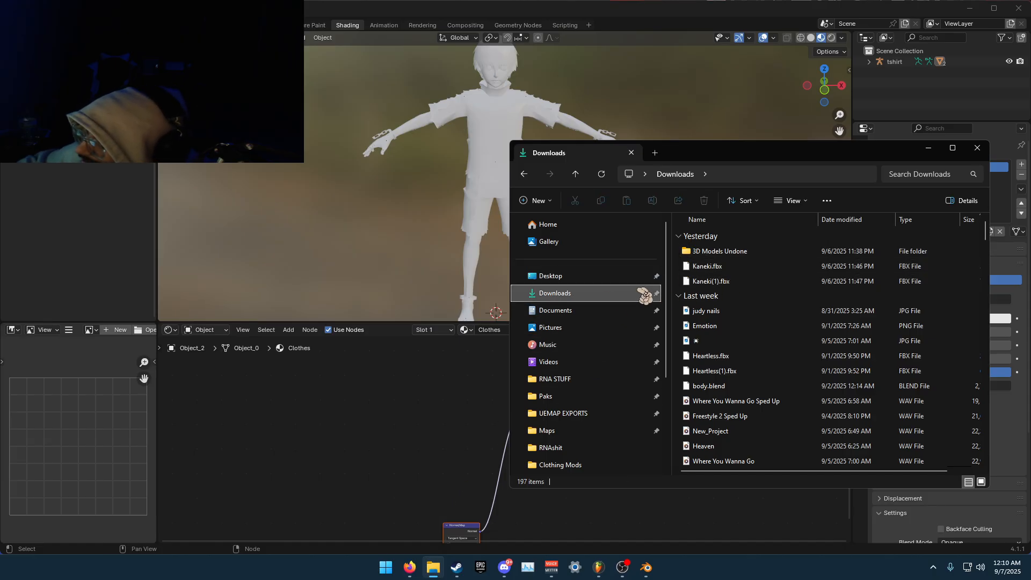
{"action": "left_click", "coordinate": [728, 252]}
{"action": "double_click", "coordinate": [728, 252]}
{"action": "double_click", "coordinate": [733, 255]}
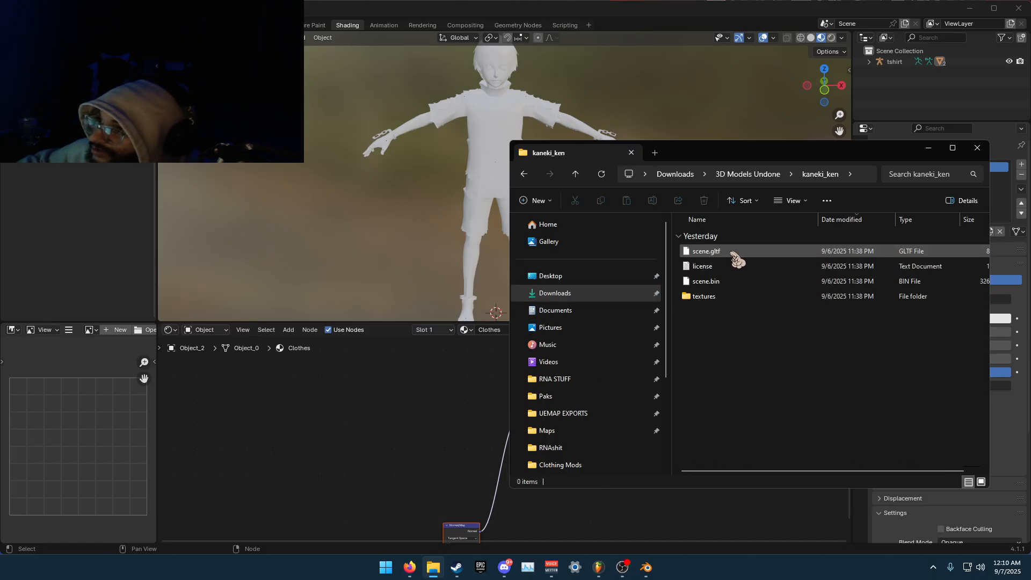
{"action": "left_click", "coordinate": [721, 298]}
{"action": "double_click", "coordinate": [721, 299]}
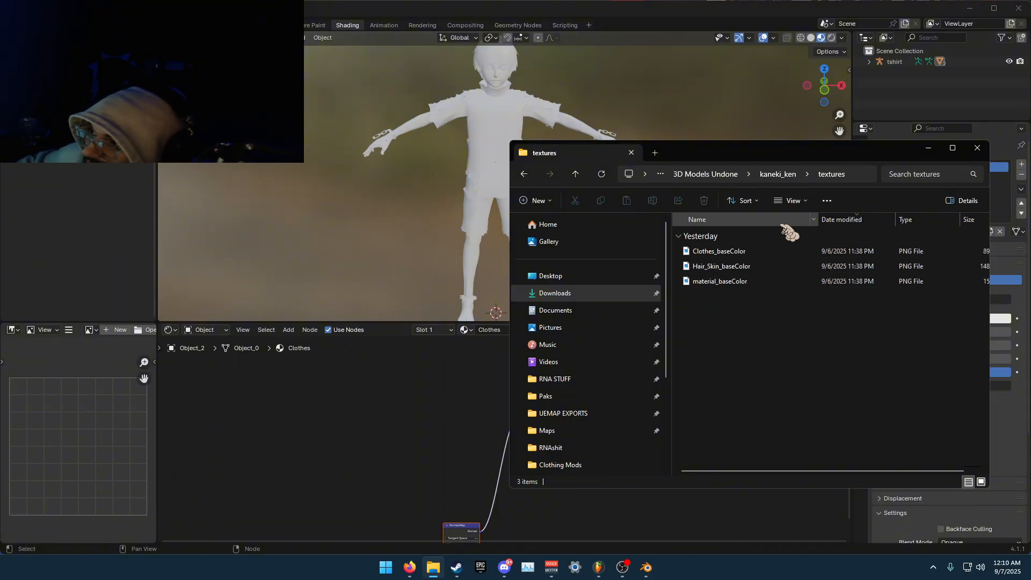
{"action": "left_click", "coordinate": [789, 202]}
{"action": "left_click", "coordinate": [797, 244]}
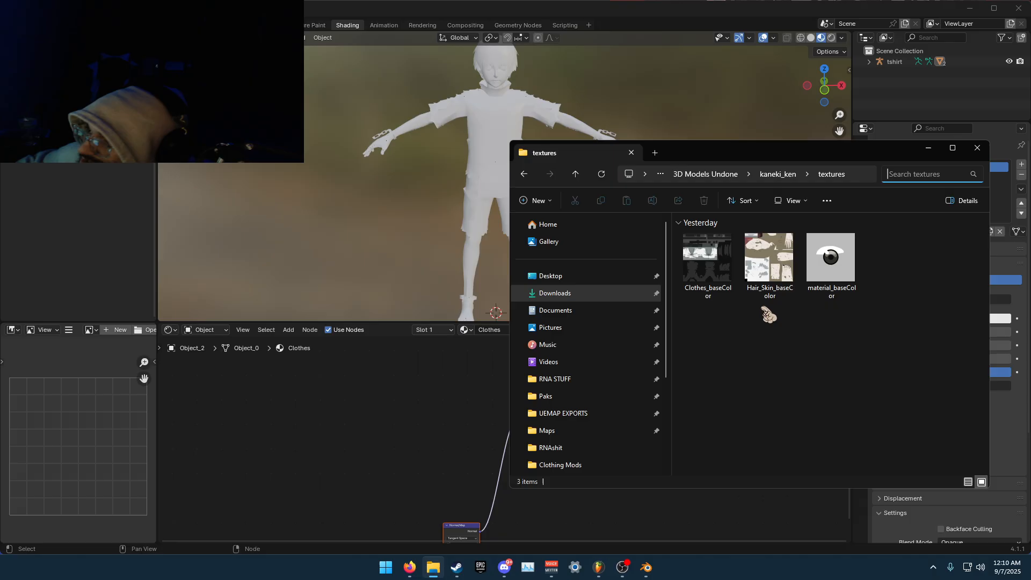
Add Clothes_baseColor.png as an image texture node to the Clothes material and delete the material's Normal Map node
{"action": "left_click_drag", "start_coordinate": [786, 157], "coordinate": [279, 22]}
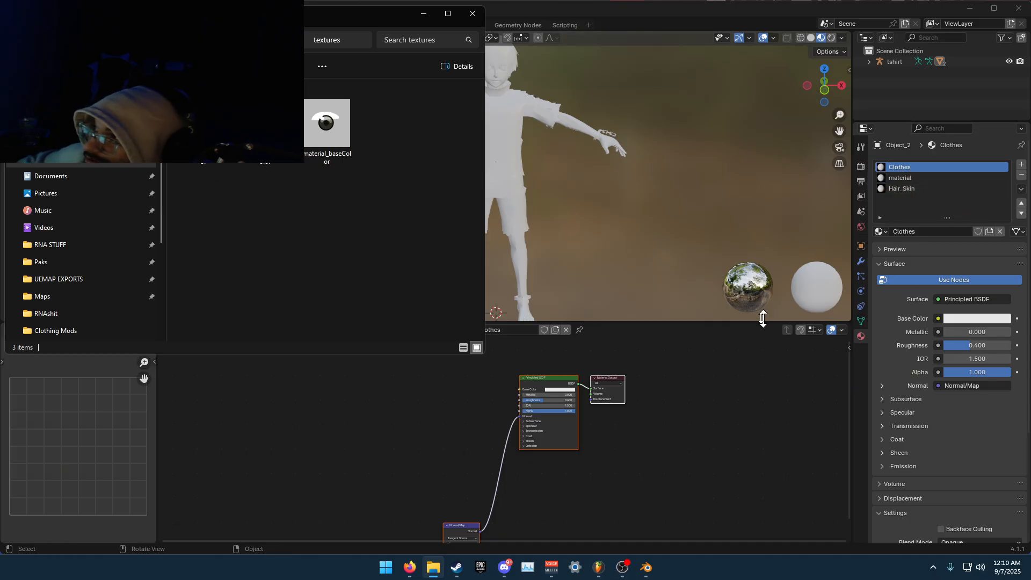
{"action": "left_click_drag", "start_coordinate": [202, 163], "coordinate": [367, 407]}
{"action": "scroll", "coordinate": [464, 439], "scroll_direction": "down", "scroll_amount": 3}
{"action": "middle_click_drag", "start_coordinate": [504, 512], "coordinate": [508, 452]}
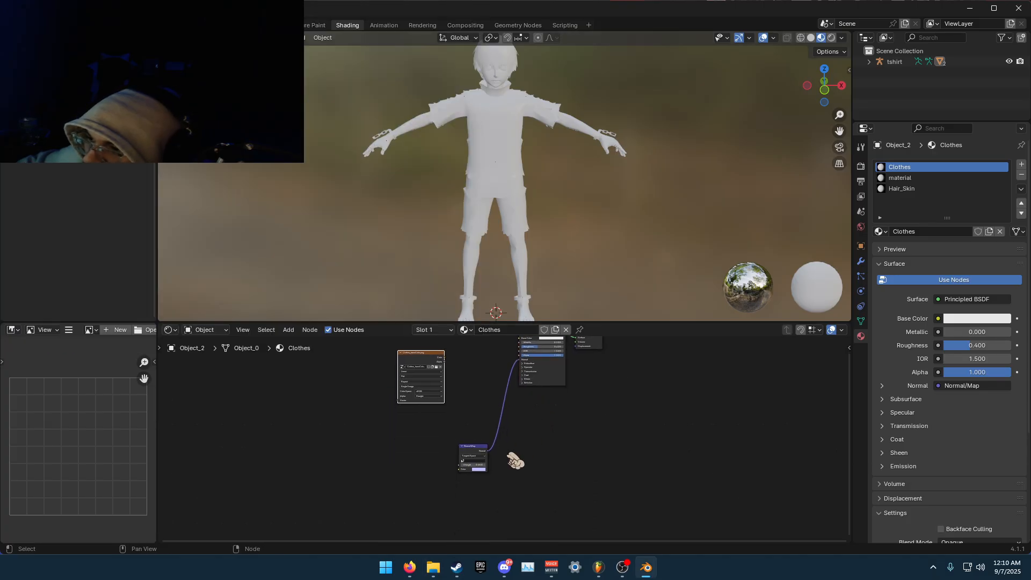
{"action": "left_click_drag", "start_coordinate": [431, 490], "coordinate": [495, 447]}
{"action": "key", "text": "x"}
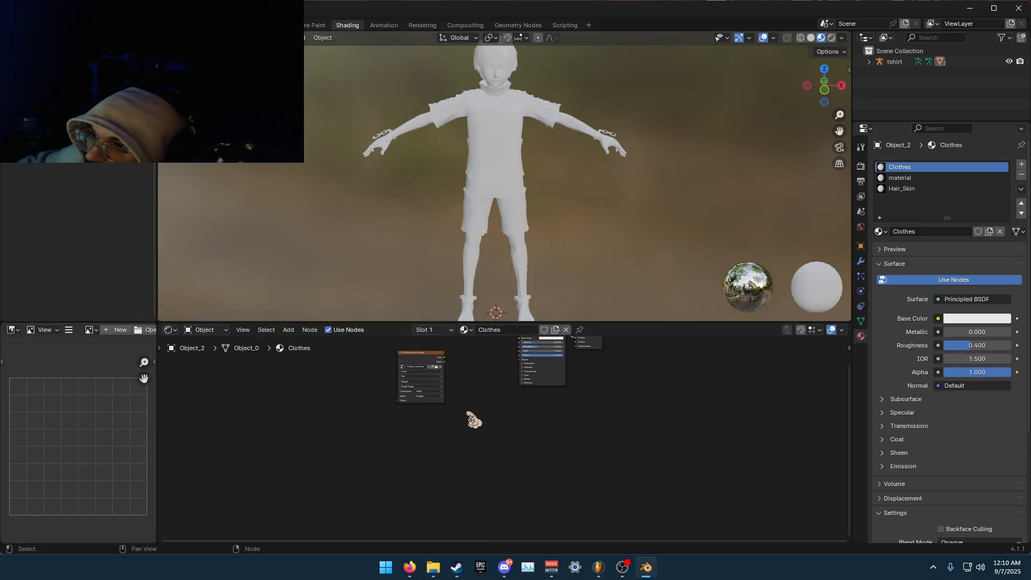
Connect the Clothes_baseColor.png node's Color output to the Base Color of the Clothes material's Principled BSDF
{"action": "middle_click_drag", "start_coordinate": [492, 439], "coordinate": [460, 427]}
{"action": "scroll", "coordinate": [465, 438], "scroll_direction": "up", "scroll_amount": 1}
{"action": "scroll", "coordinate": [465, 437], "scroll_direction": "up", "scroll_amount": 2}
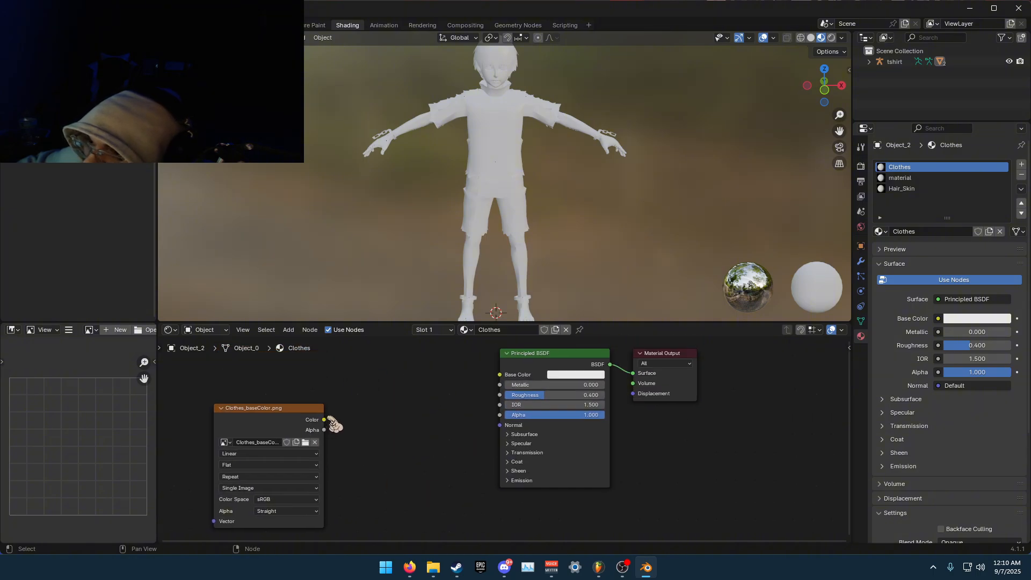
{"action": "left_click_drag", "start_coordinate": [326, 420], "coordinate": [500, 374]}
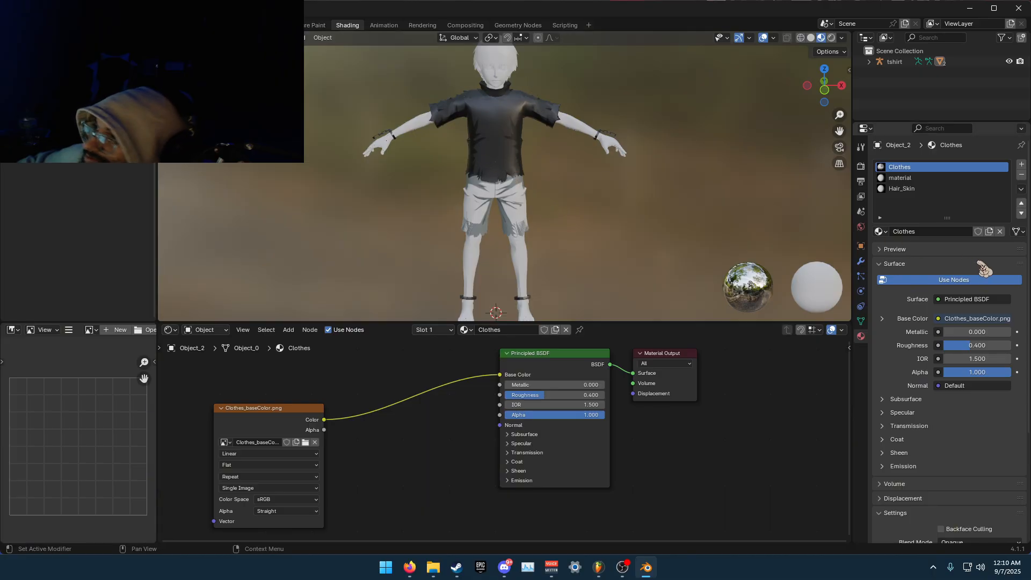
Delete the Normal Map node from the material slot named "material"
{"action": "left_click", "coordinate": [994, 179]}
{"action": "scroll", "coordinate": [468, 413], "scroll_direction": "down", "scroll_amount": 2}
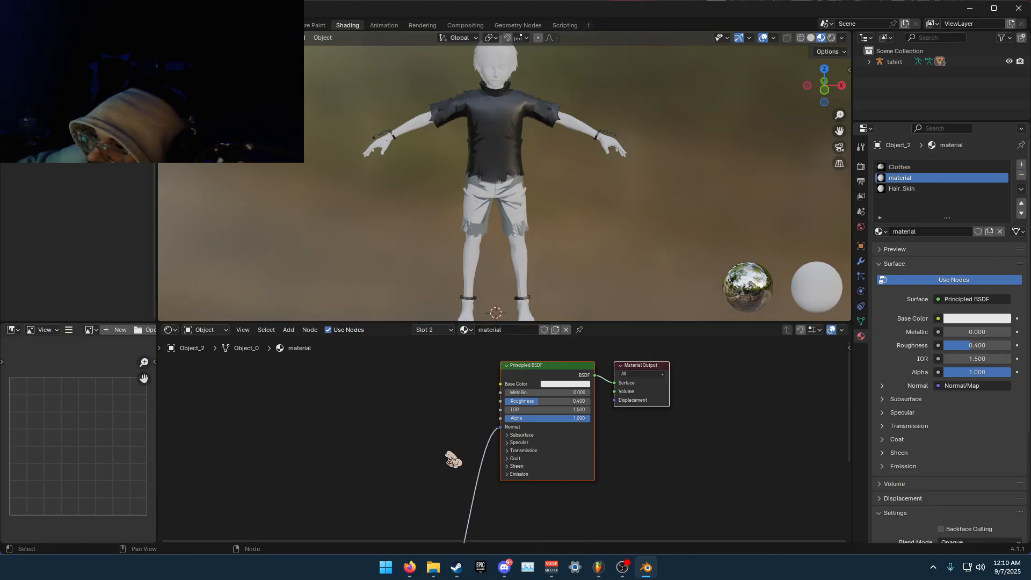
{"action": "middle_click_drag", "start_coordinate": [445, 446], "coordinate": [457, 280]}
{"action": "left_click_drag", "start_coordinate": [352, 376], "coordinate": [447, 507]}
{"action": "key", "text": "x"}
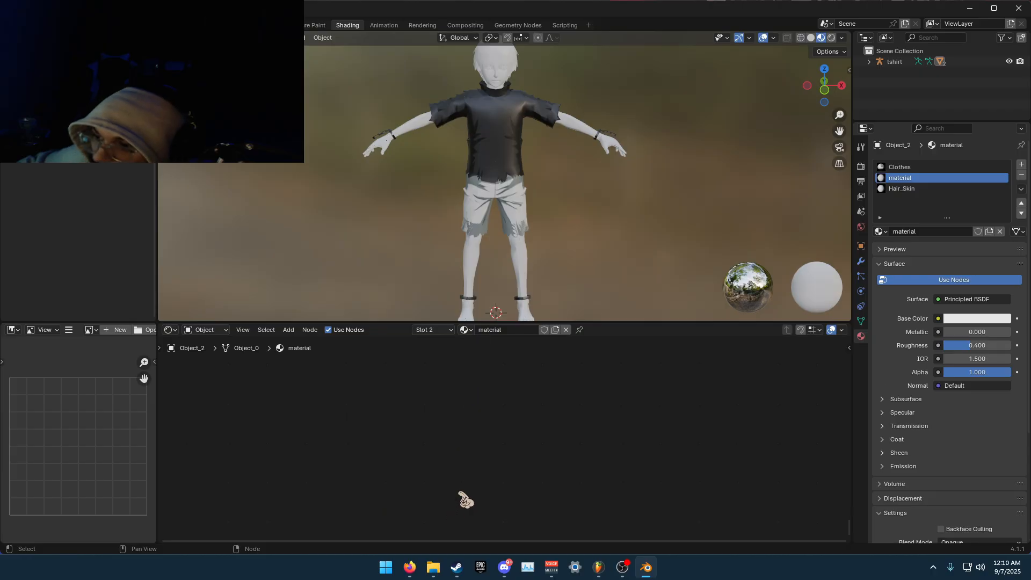
Add material_baseColor.png from the textures folder to the "material" slot and connect its Color to the Principled BSDF's Base Color
{"action": "scroll", "coordinate": [456, 524], "scroll_direction": "down", "scroll_amount": 3}
{"action": "left_click", "coordinate": [433, 567]}
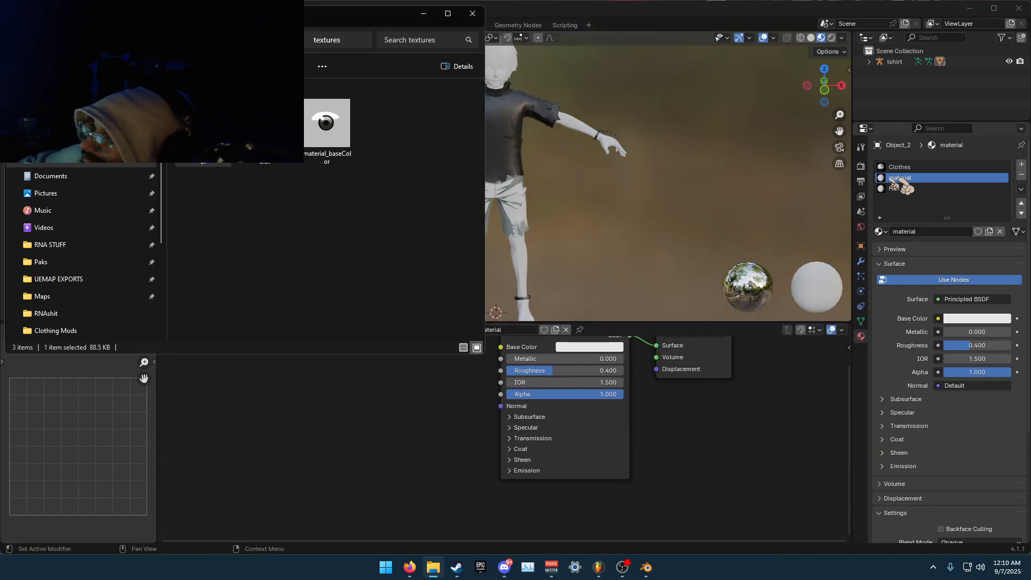
{"action": "left_click_drag", "start_coordinate": [307, 90], "coordinate": [379, 402]}
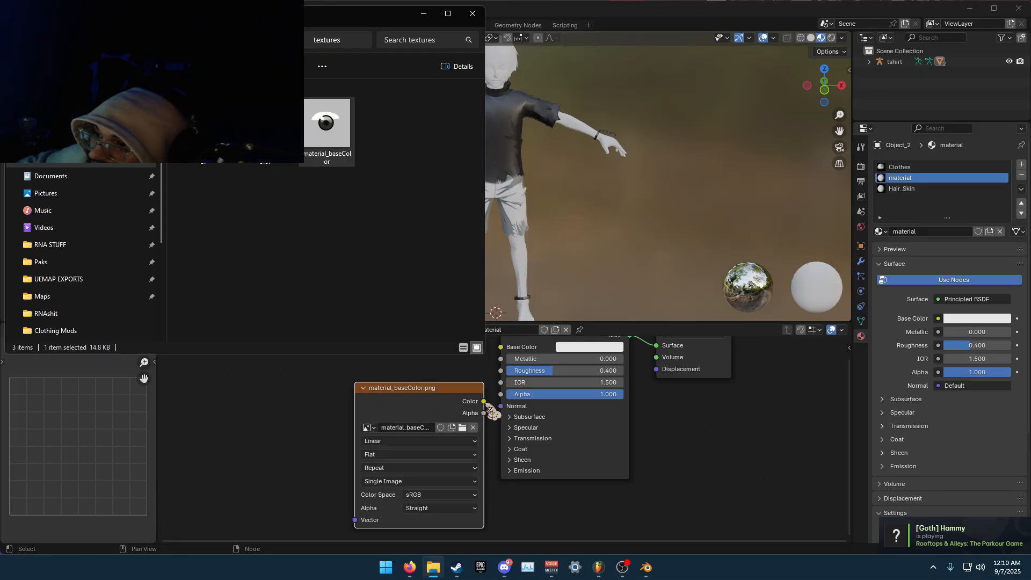
{"action": "mouse_move", "coordinate": [485, 402]}
{"action": "left_mouse_down"}
{"action": "mouse_move", "coordinate": [497, 400]}
{"action": "mouse_move", "coordinate": [501, 376]}
{"action": "mouse_move", "coordinate": [500, 394]}
{"action": "left_mouse_up"}
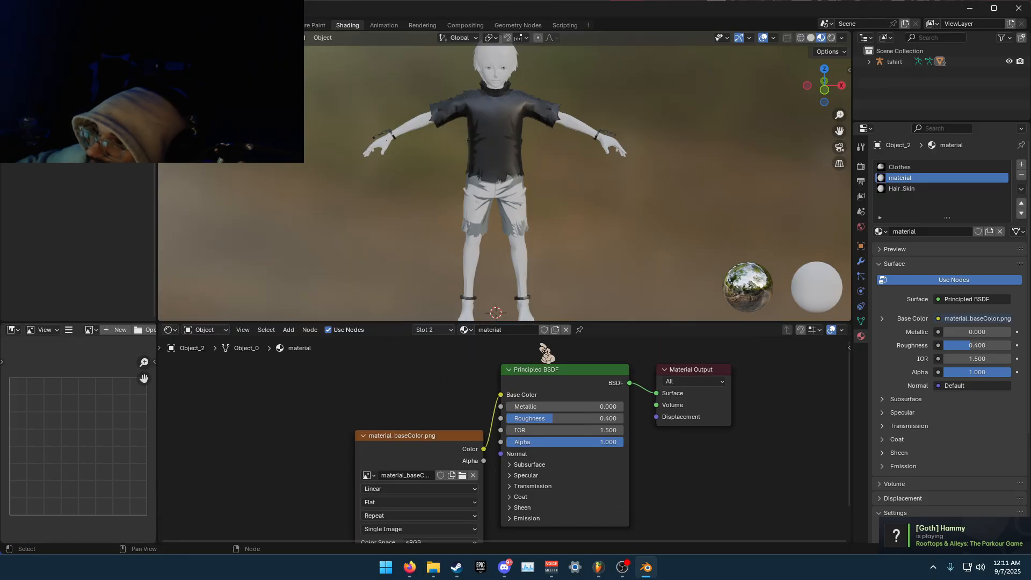
Delete the Normal Map node from the Hair_Skin material
{"action": "left_click", "coordinate": [908, 189]}
{"action": "scroll", "coordinate": [459, 438], "scroll_direction": "down", "scroll_amount": 1}
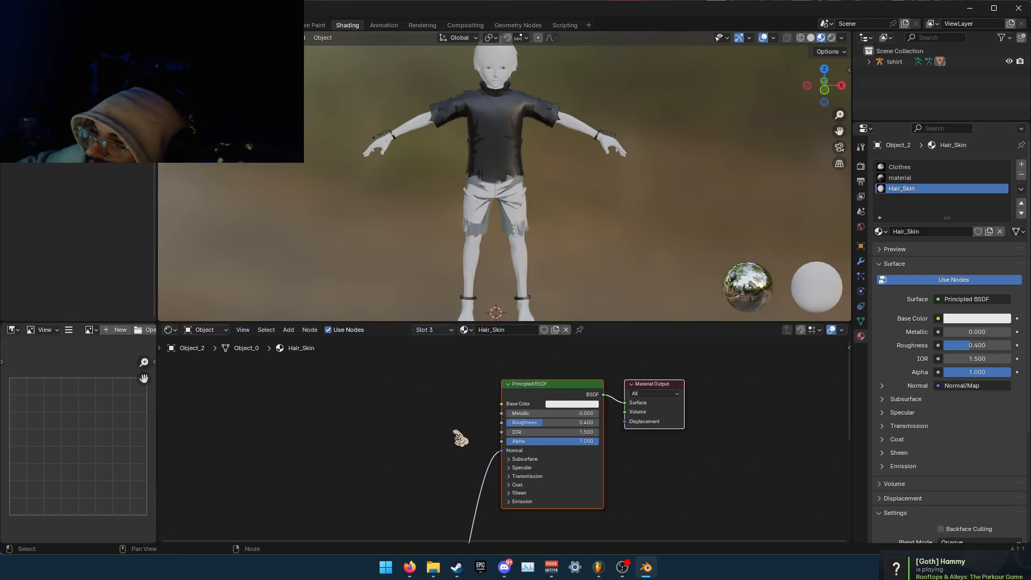
{"action": "scroll", "coordinate": [454, 431], "scroll_direction": "down", "scroll_amount": 1}
{"action": "middle_click_drag", "start_coordinate": [425, 458], "coordinate": [439, 305]}
{"action": "left_click_drag", "start_coordinate": [409, 405], "coordinate": [463, 533]}
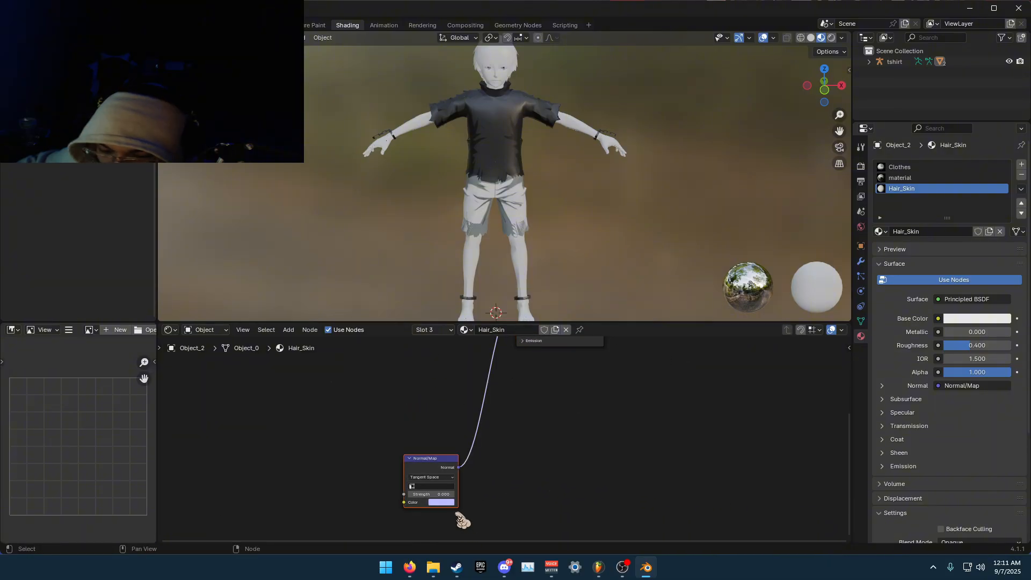
{"action": "key", "text": "Delete"}
Add Hair_Skin_baseColor.png to the Hair_Skin material and connect its Color to the Principled BSDF's Base Color
{"action": "key", "text": "Home"}
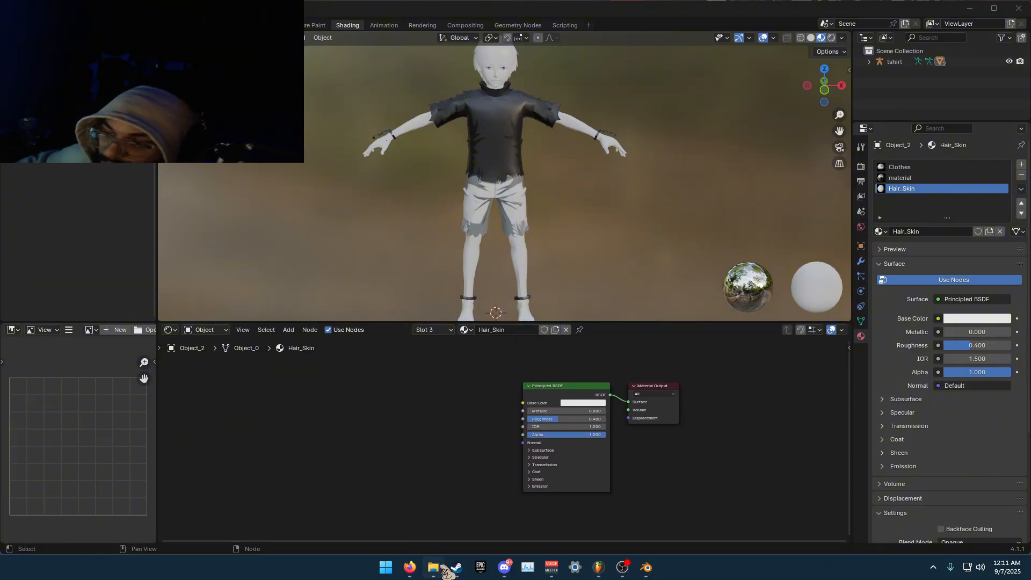
{"action": "left_click", "coordinate": [441, 567]}
{"action": "left_click_drag", "start_coordinate": [204, 128], "coordinate": [389, 424]}
{"action": "left_click_drag", "start_coordinate": [461, 423], "coordinate": [532, 403]}
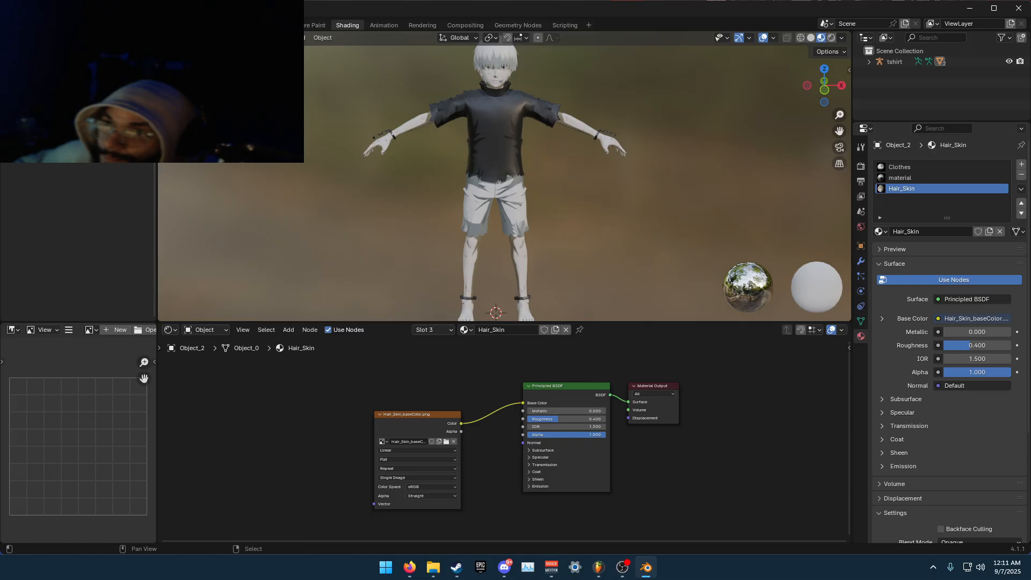
Return to the Layout workspace and examine the textured character from different angles
{"action": "left_click", "coordinate": [152, 25]}
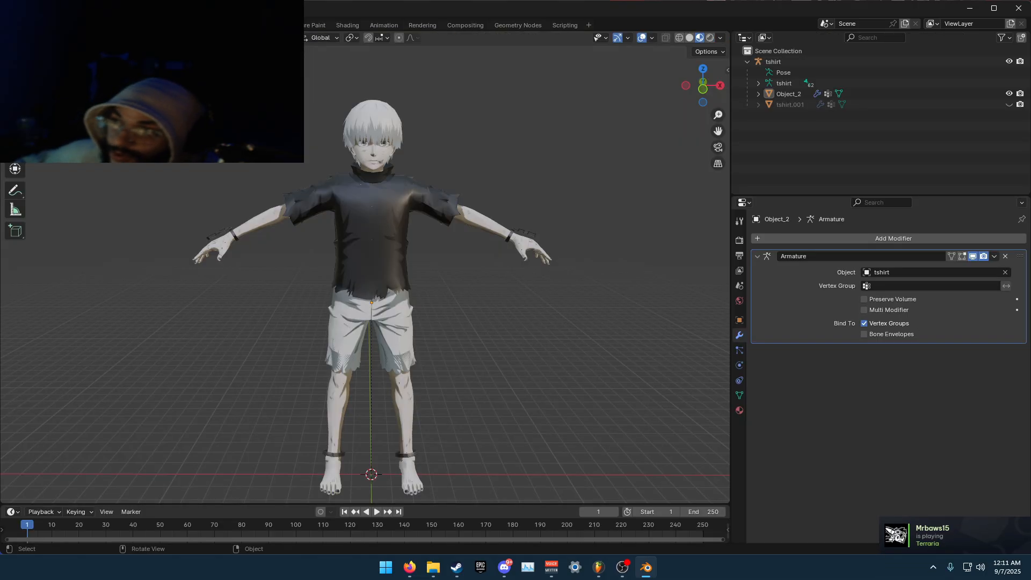
{"action": "middle_click_drag", "start_coordinate": [302, 265], "coordinate": [172, 241]}
{"action": "middle_click_drag", "start_coordinate": [644, 301], "coordinate": [494, 284]}
{"action": "left_click", "coordinate": [25, 25]}
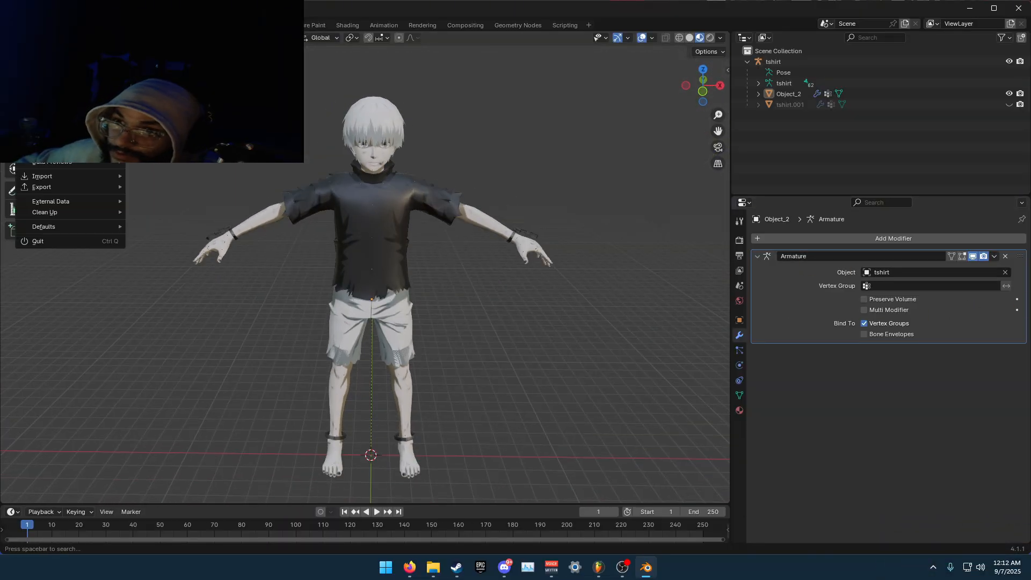
{"action": "mouse_move", "coordinate": [65, 187]}
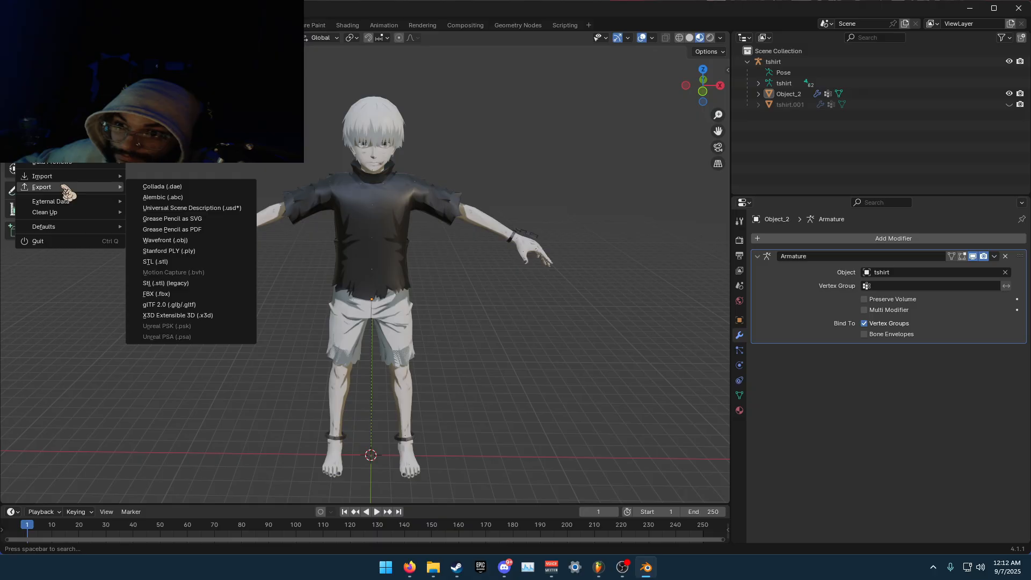
{"action": "left_click", "coordinate": [209, 295]}
{"action": "left_click", "coordinate": [460, 416]}
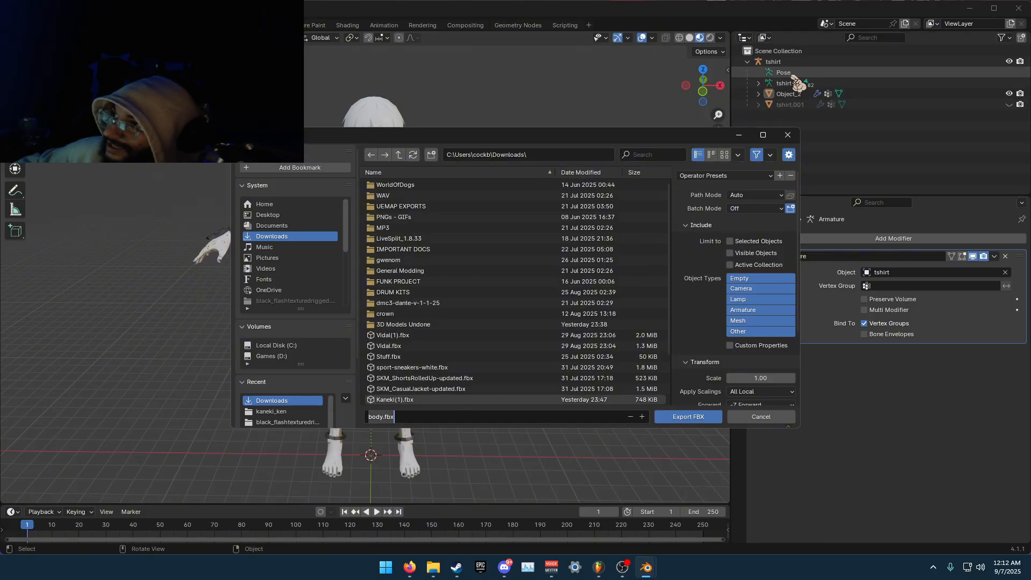
{"action": "left_click_drag", "start_coordinate": [512, 142], "coordinate": [455, 215]}
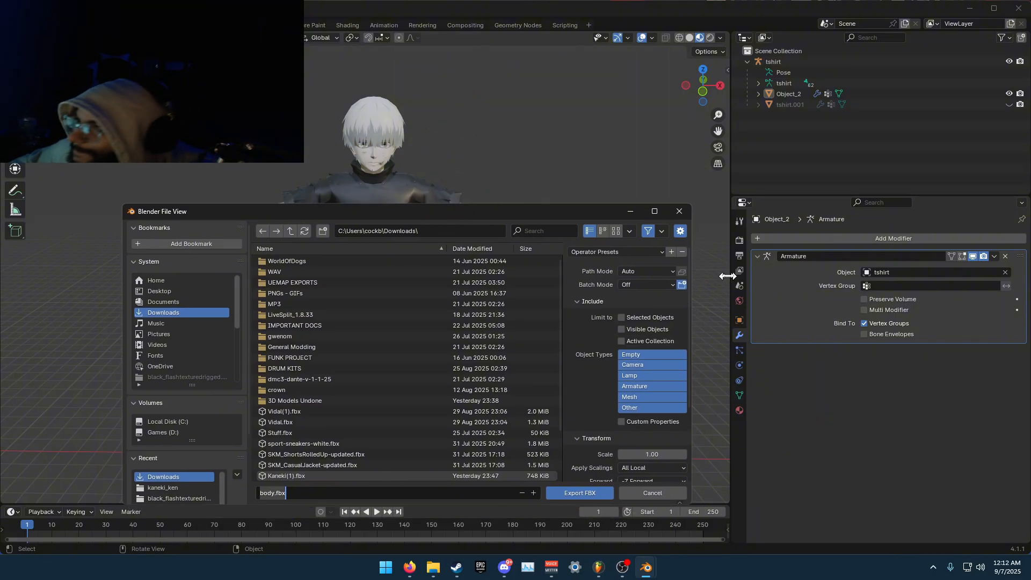
{"action": "left_click", "coordinate": [679, 210]}
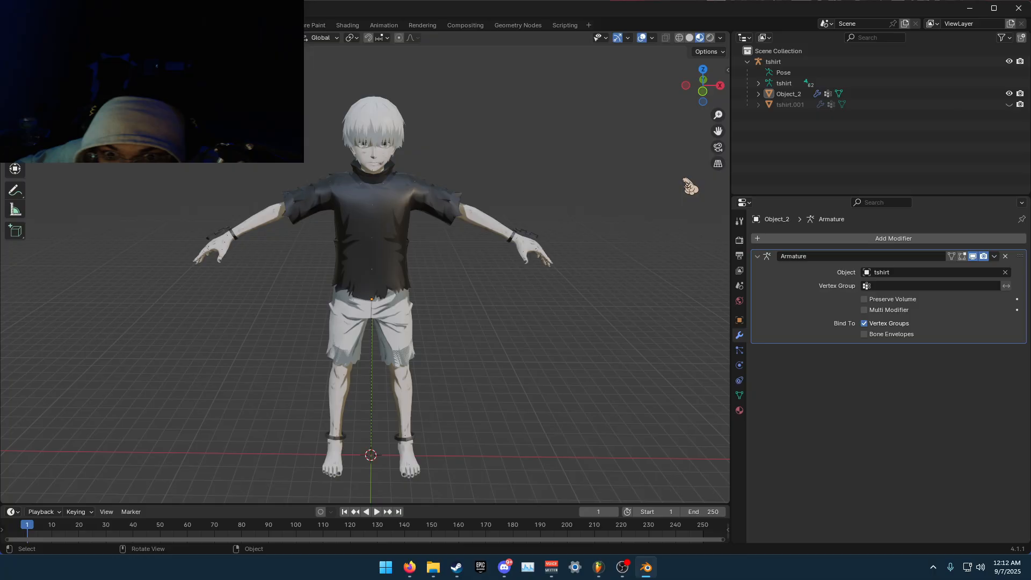
Delete the hidden tshirt.001 mesh from the scene and select the tshirt armature together with Object_2
{"action": "left_click", "coordinate": [787, 106]}
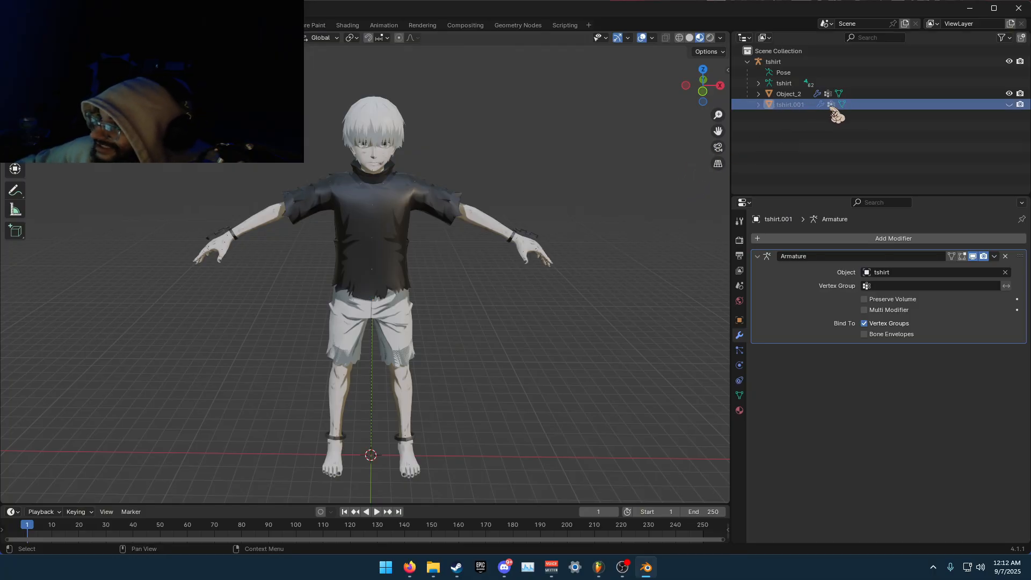
{"action": "key", "text": "Delete"}
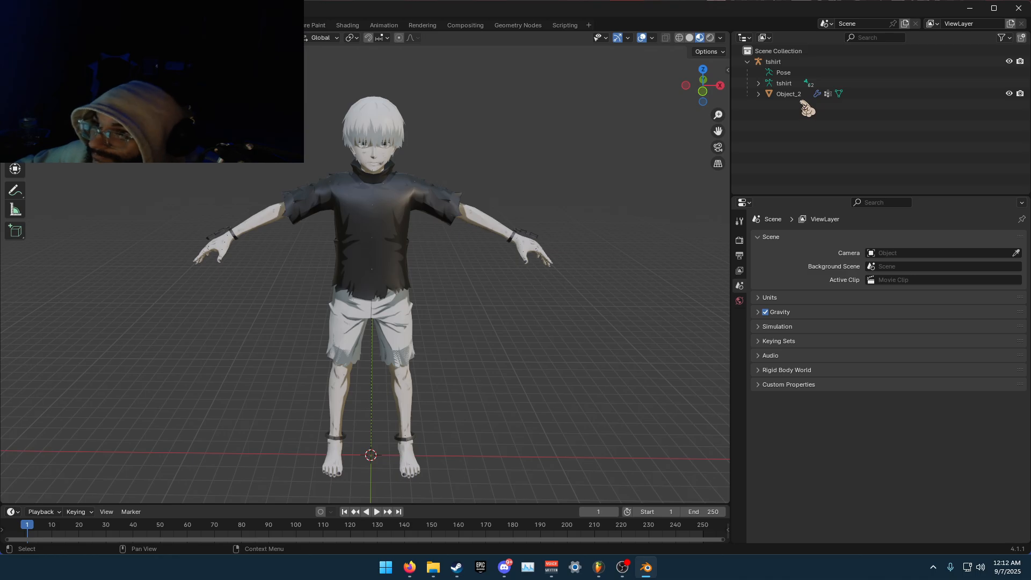
{"action": "left_click", "coordinate": [788, 62]}
{"action": "left_click", "coordinate": [791, 93], "text": "shift"}
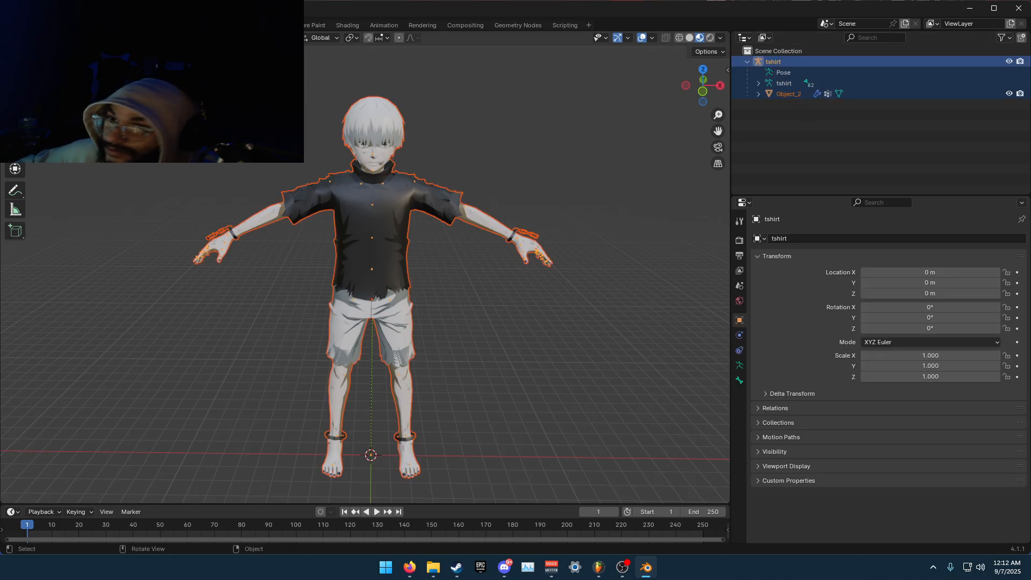
Start an FBX export to the Downloads folder and name the file tshirt.fbx, copying the name from the tshirt armature
{"action": "left_click", "coordinate": [13, 25]}
{"action": "mouse_move", "coordinate": [59, 188]}
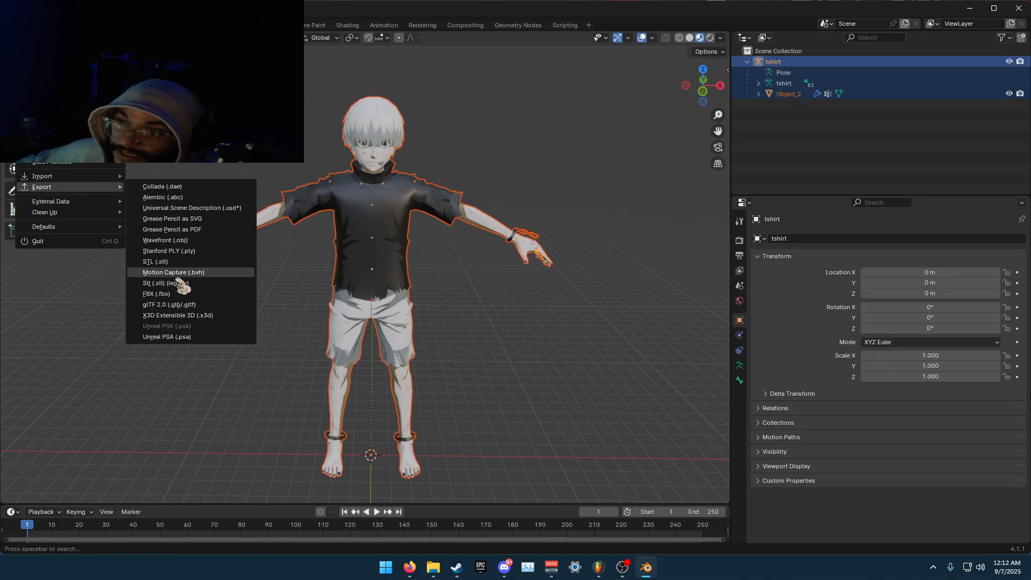
{"action": "left_click", "coordinate": [188, 295]}
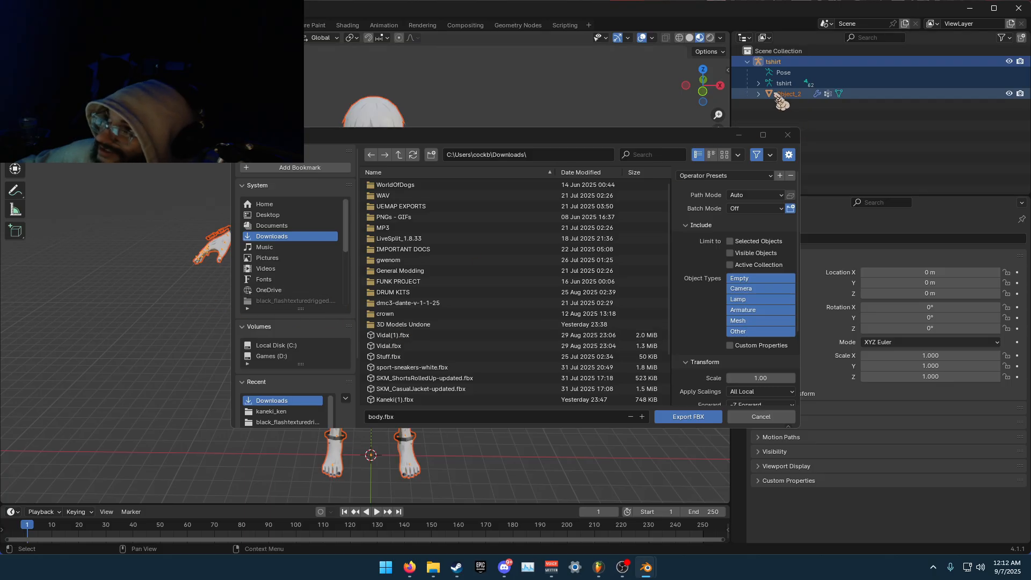
{"action": "left_click", "coordinate": [775, 63]}
{"action": "double_click", "coordinate": [784, 63]}
{"action": "key", "text": "ctrl+c"}
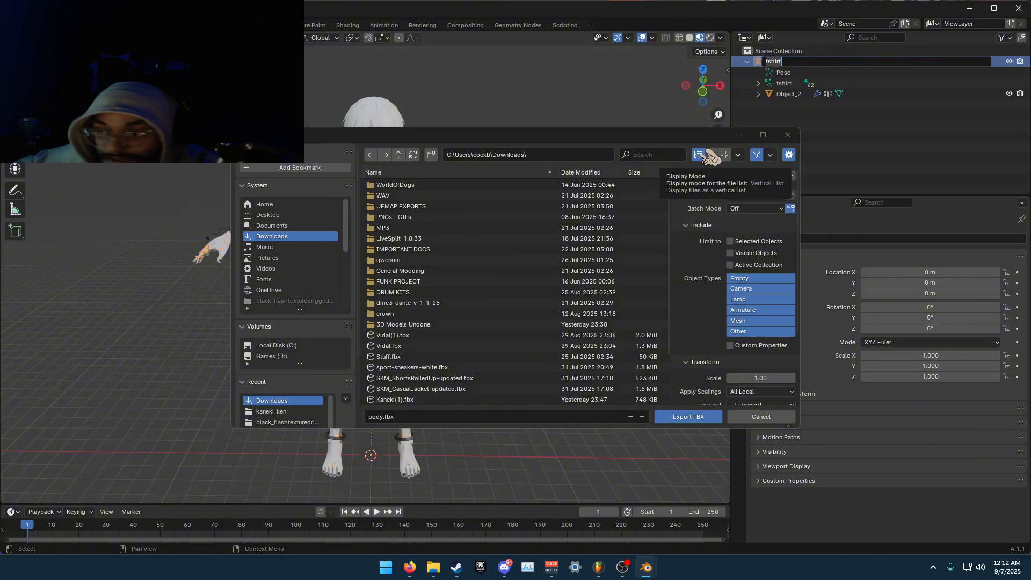
{"action": "left_click", "coordinate": [426, 416]}
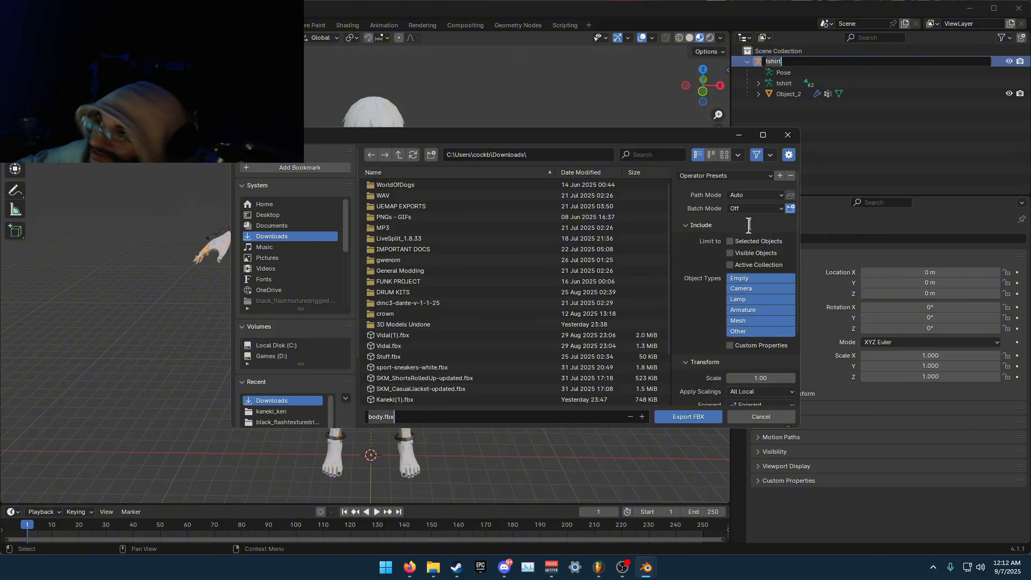
{"action": "key", "text": "ctrl+v"}
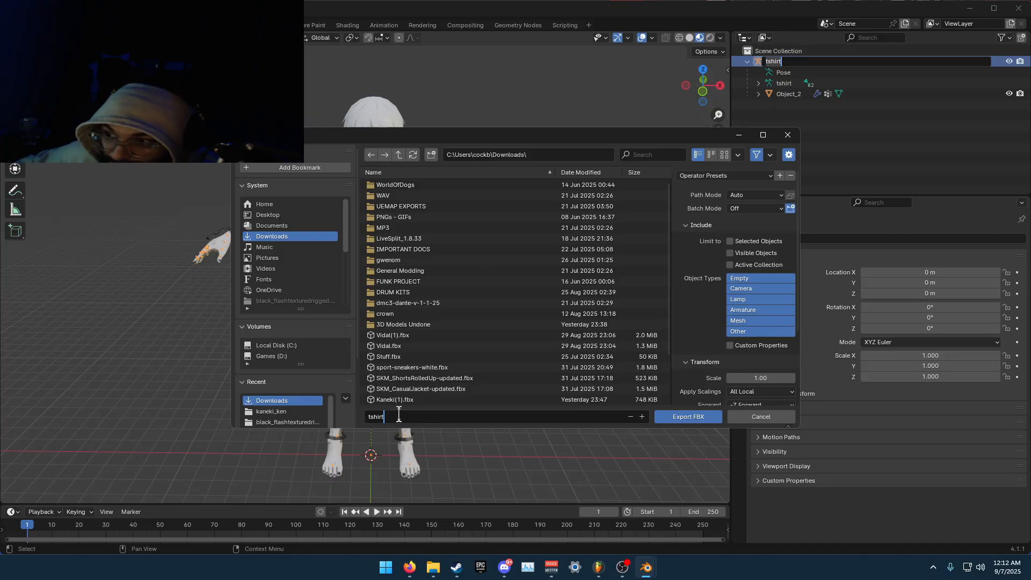
{"action": "key", "text": "Return"}
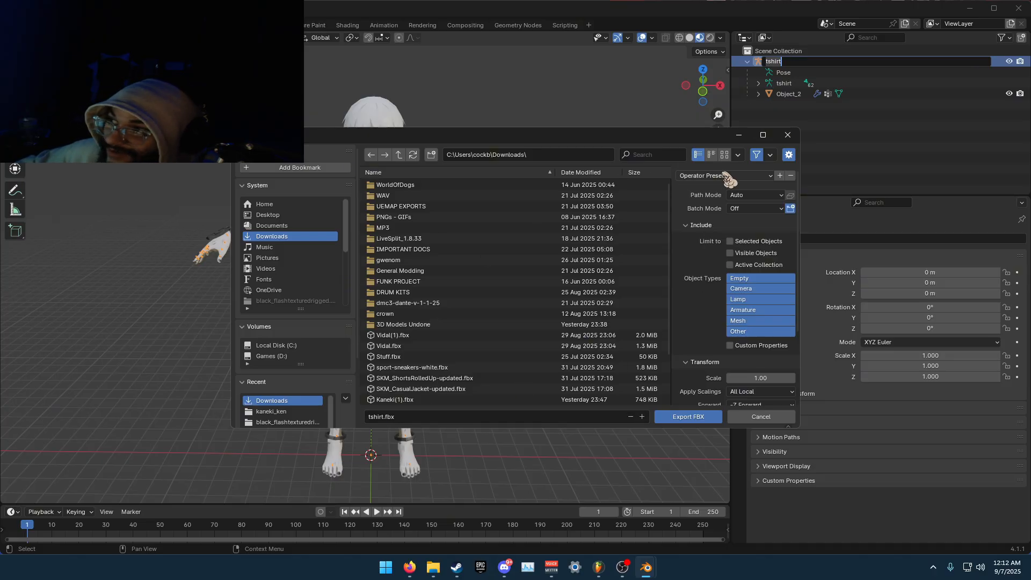
{"action": "left_click", "coordinate": [725, 176]}
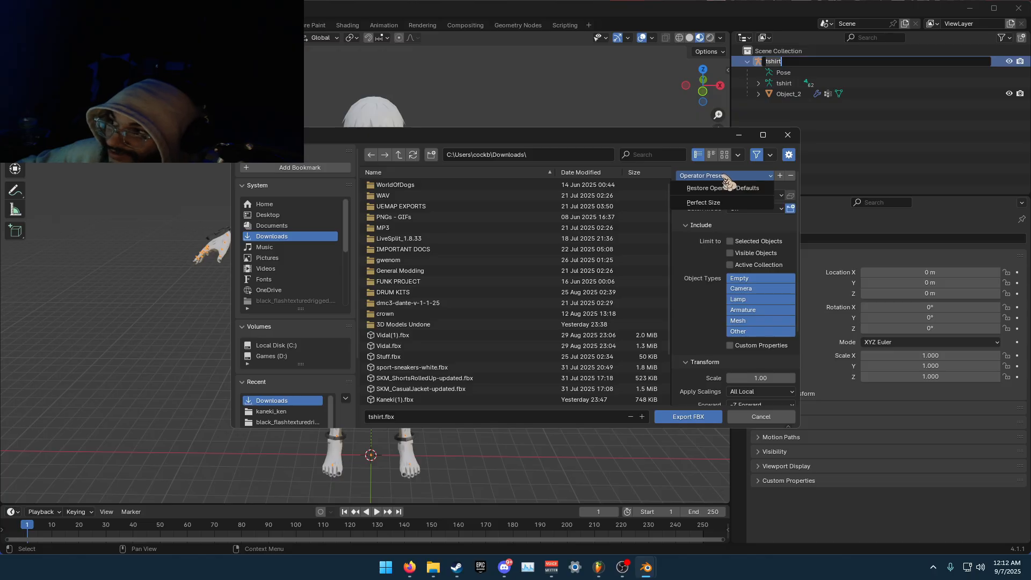
{"action": "left_click", "coordinate": [717, 204]}
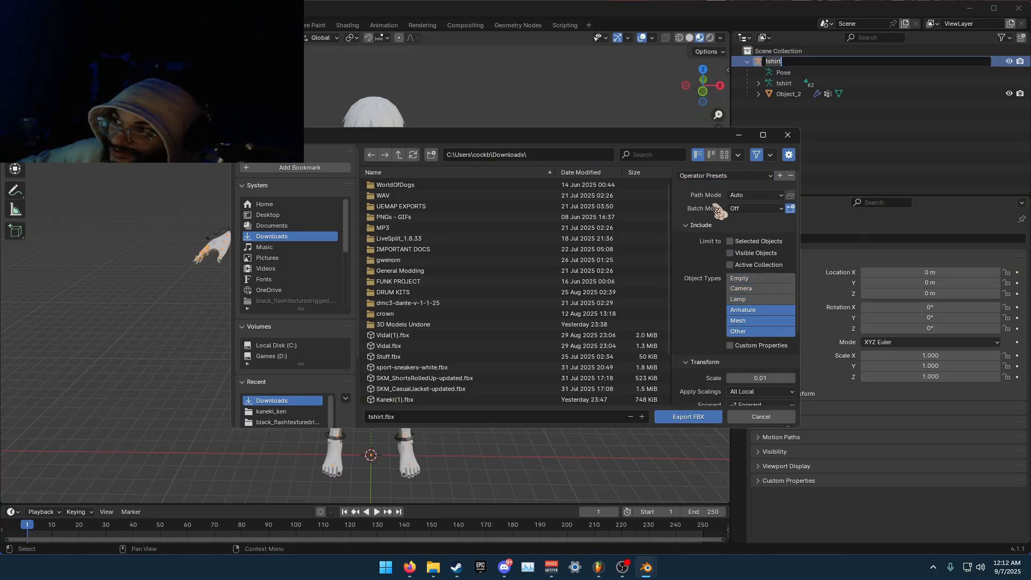
{"action": "left_click", "coordinate": [714, 176]}
{"action": "left_click", "coordinate": [709, 193]}
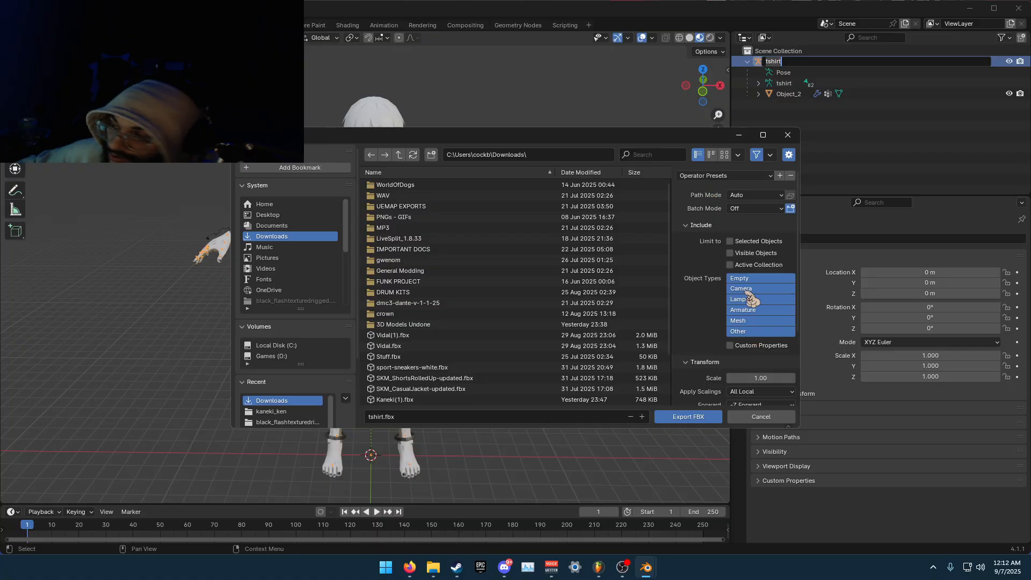
Limit the exported object types to Armature, Mesh and Other, and set the export scale to 0.01
{"action": "left_click", "coordinate": [760, 280], "text": "shift"}
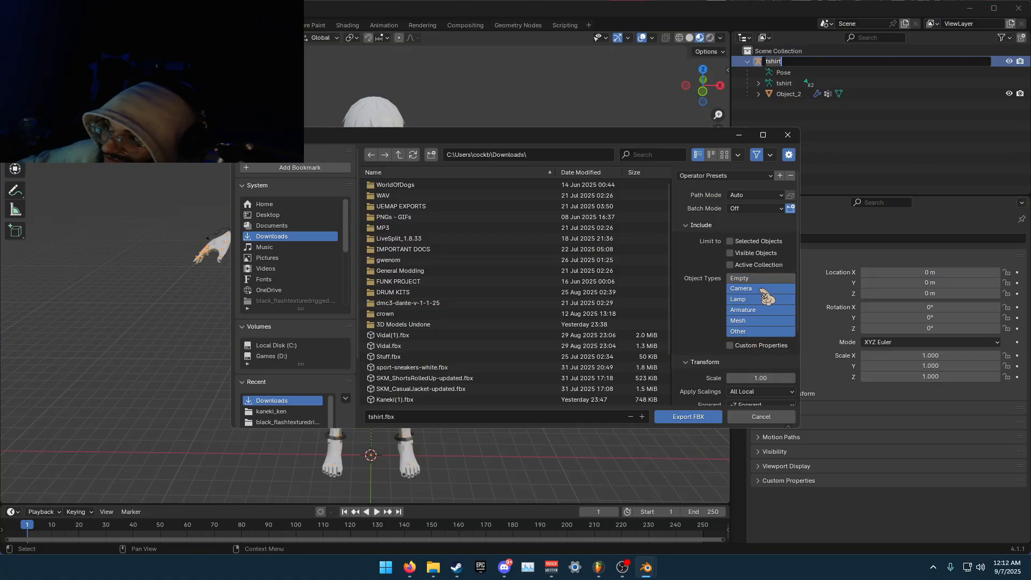
{"action": "left_click", "coordinate": [758, 290], "text": "shift"}
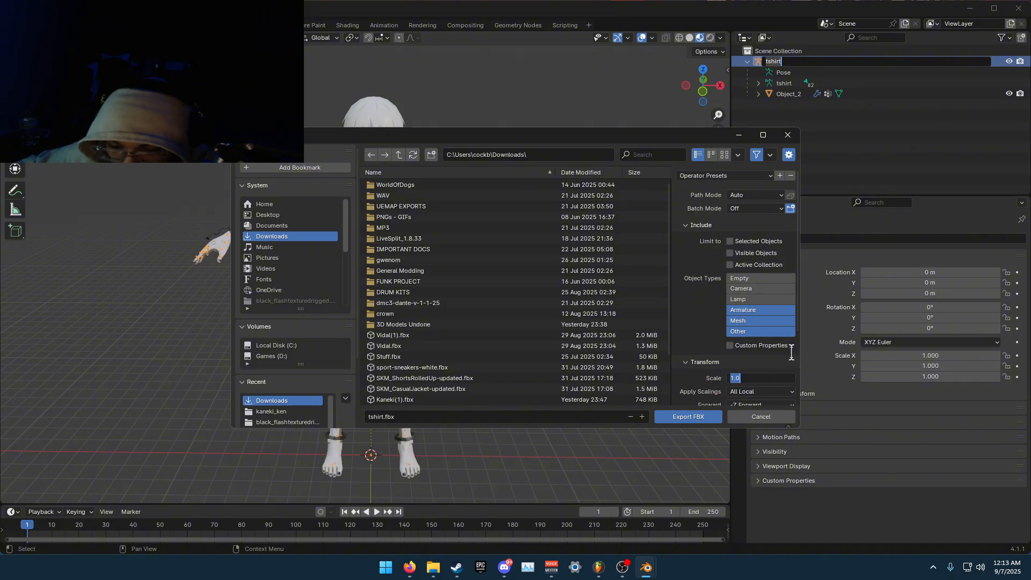
{"action": "type", "text": "0"}
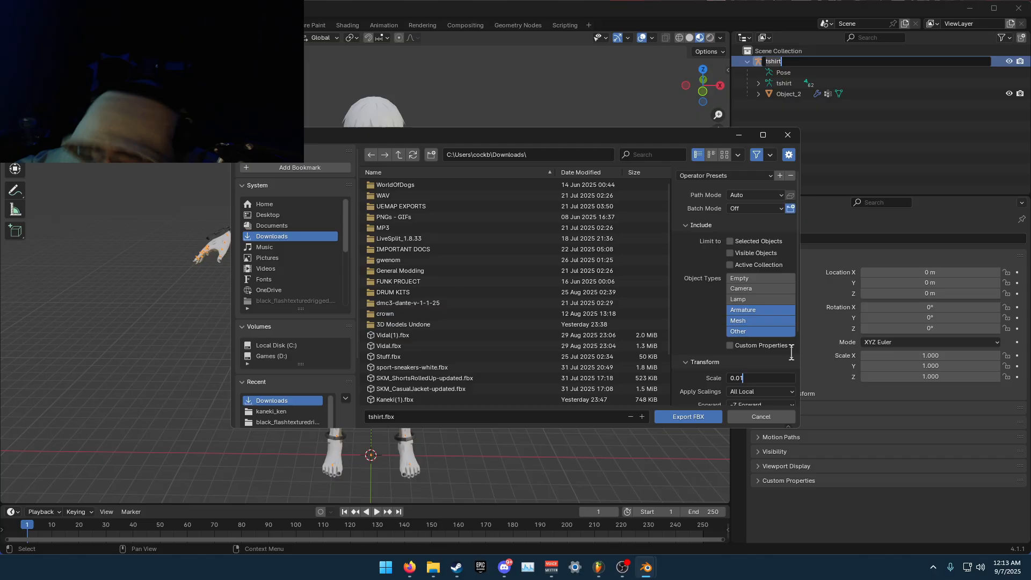
{"action": "key", "text": "Return"}
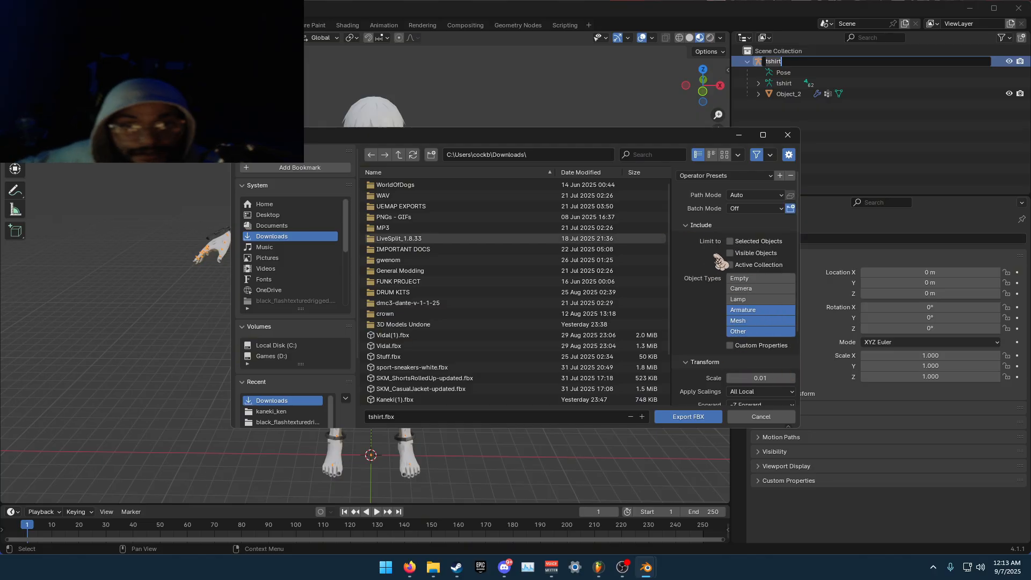
Apply the Perfect Size operator preset and export the character as tshirt.fbx
{"action": "left_click", "coordinate": [734, 177]}
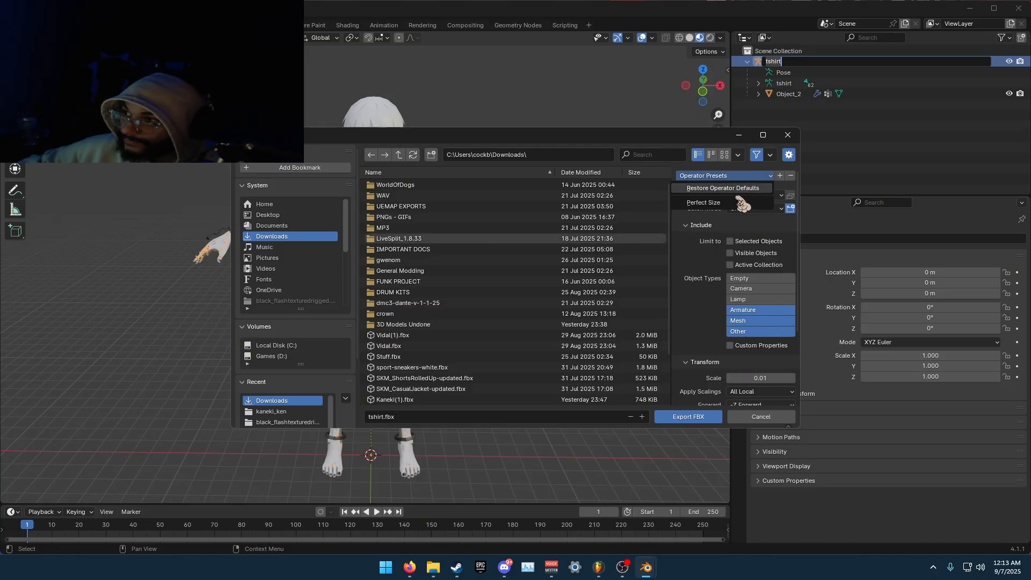
{"action": "left_click", "coordinate": [741, 200]}
{"action": "left_click", "coordinate": [735, 176]}
{"action": "left_click", "coordinate": [744, 209]}
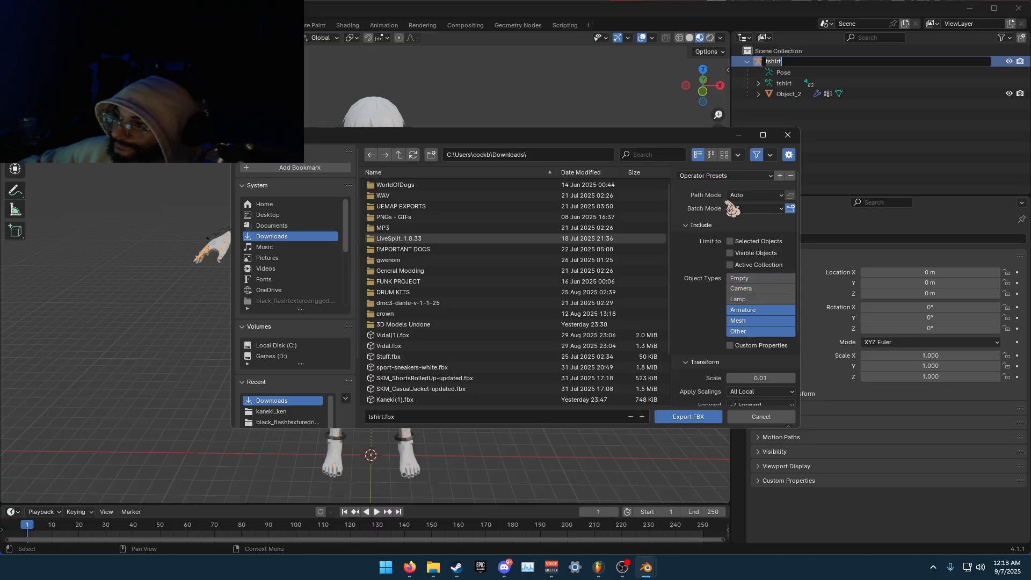
{"action": "left_click", "coordinate": [685, 417]}
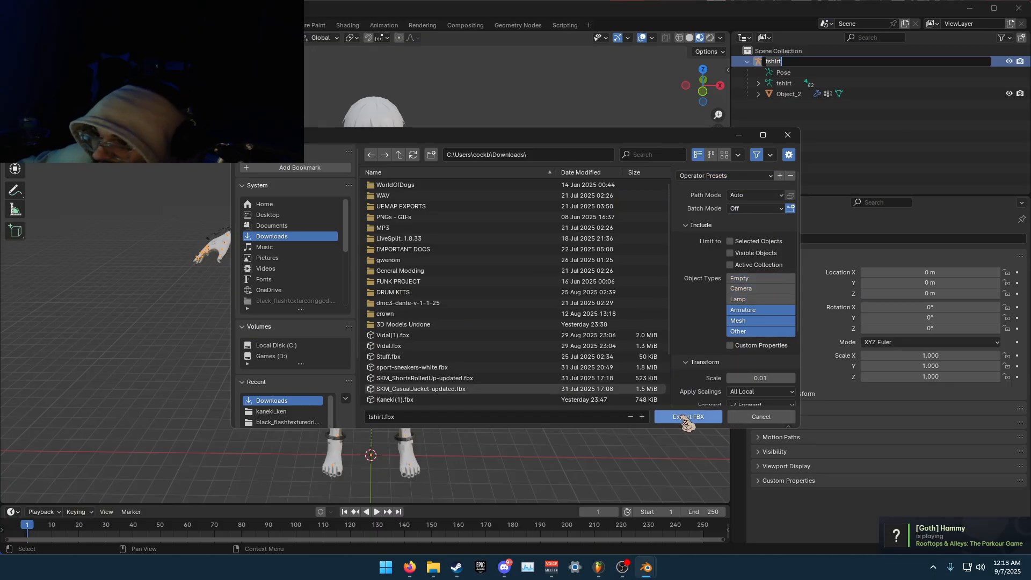
Switch to File Explorer, open the RNAshit folder in UE Projects, and minimize the window
{"action": "left_click", "coordinate": [433, 567]}
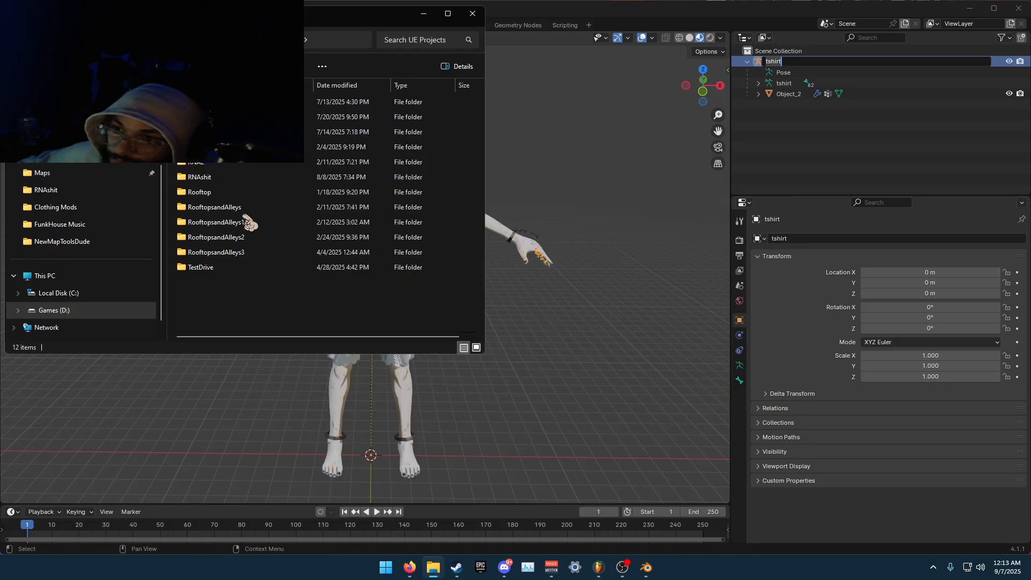
{"action": "double_click", "coordinate": [234, 174]}
{"action": "left_click", "coordinate": [431, 12]}
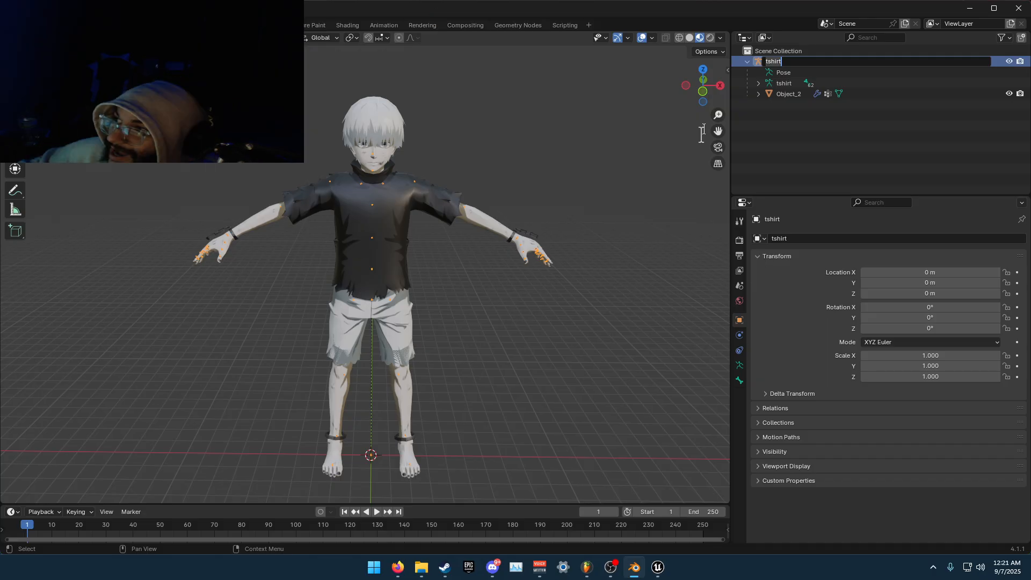
Select Object_2 and add three empty material slots to it
{"action": "left_click", "coordinate": [789, 94]}
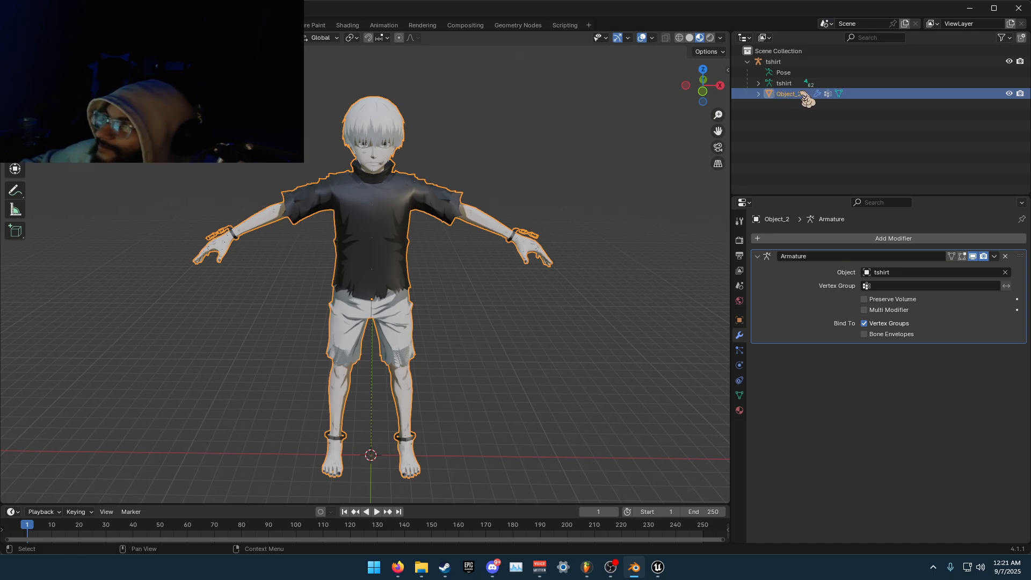
{"action": "left_click", "coordinate": [776, 96]}
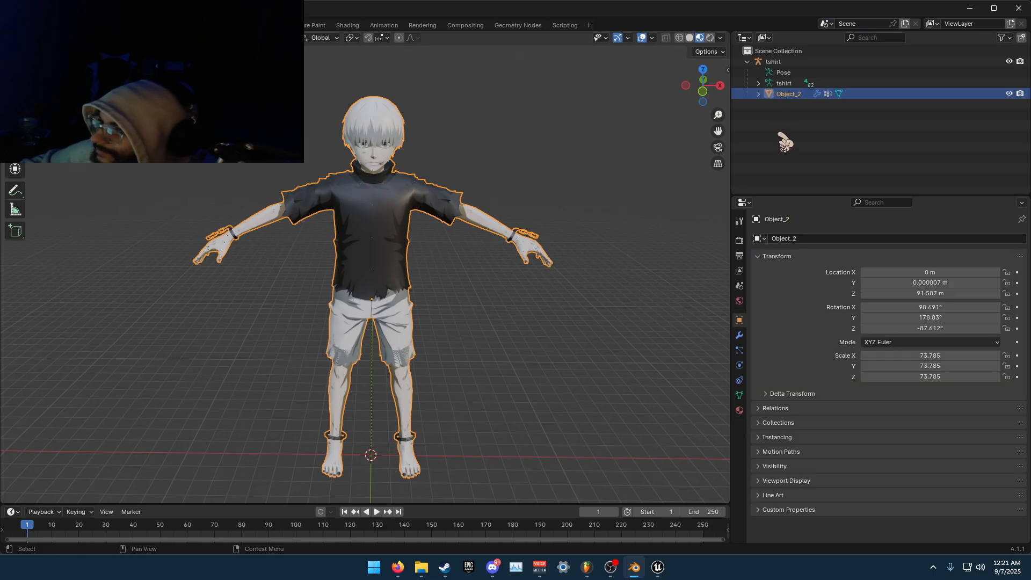
{"action": "left_click", "coordinate": [739, 410]}
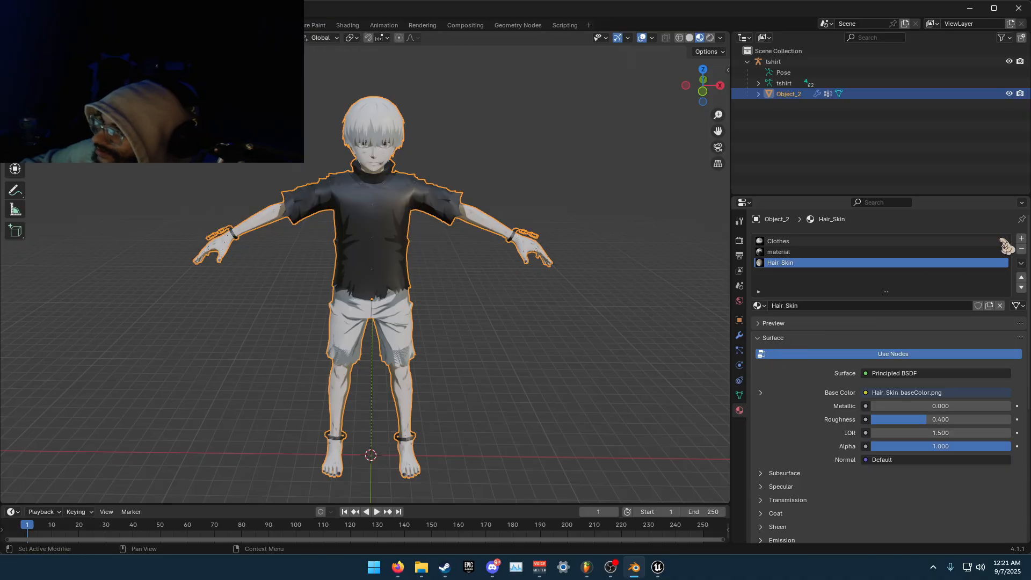
{"action": "left_click", "coordinate": [1021, 238]}
{"action": "left_click", "coordinate": [1021, 238]}
{"action": "left_click", "coordinate": [1021, 238]}
Create a new material in the first empty slot of Object_2 and name it 1
{"action": "left_click", "coordinate": [830, 263]}
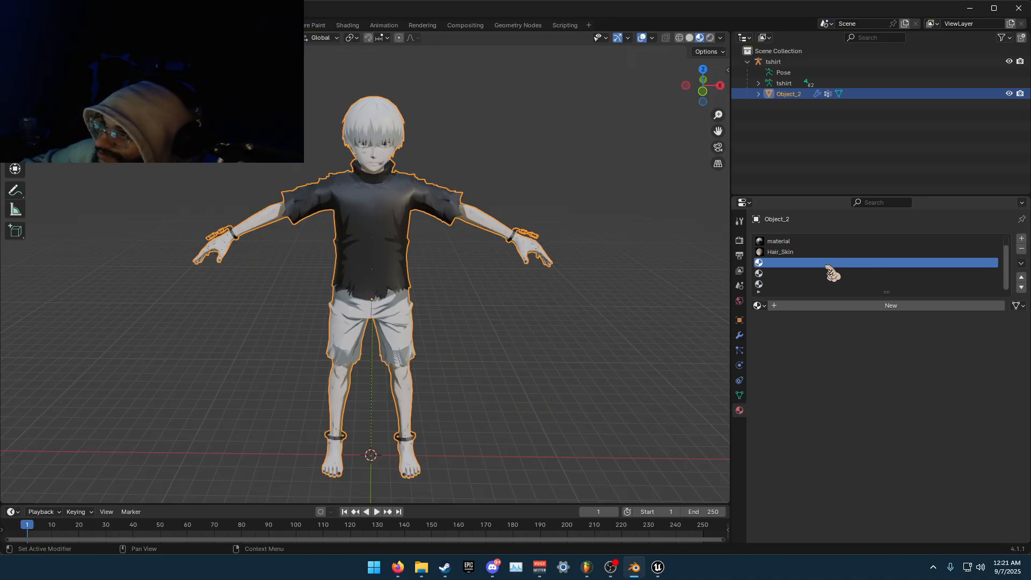
{"action": "left_click", "coordinate": [838, 305]}
{"action": "double_click", "coordinate": [816, 305]}
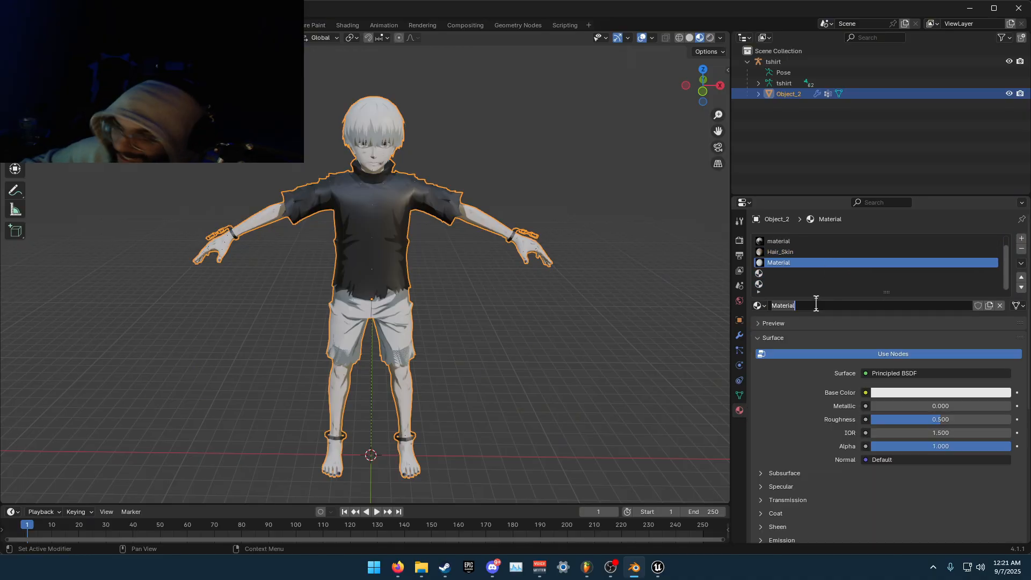
{"action": "type", "text": "1"}
{"action": "key", "text": "Return"}
Create a new material in the next empty slot and name it 2
{"action": "left_click", "coordinate": [806, 274]}
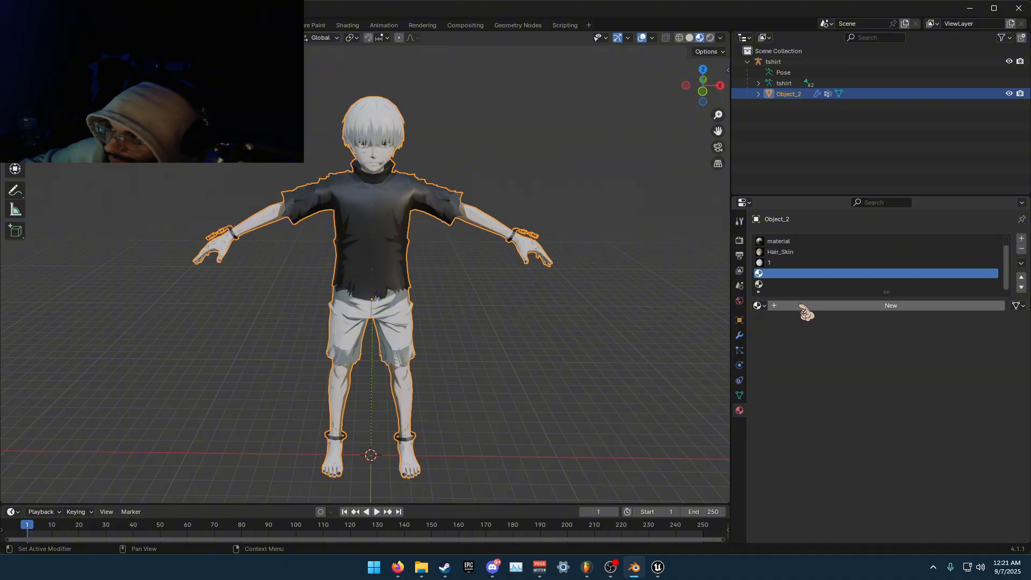
{"action": "left_click", "coordinate": [803, 306]}
{"action": "double_click", "coordinate": [803, 307]}
{"action": "type", "text": "2"}
{"action": "key", "text": "Return"}
Create a new material in the last empty slot and name it 3
{"action": "left_click", "coordinate": [800, 284]}
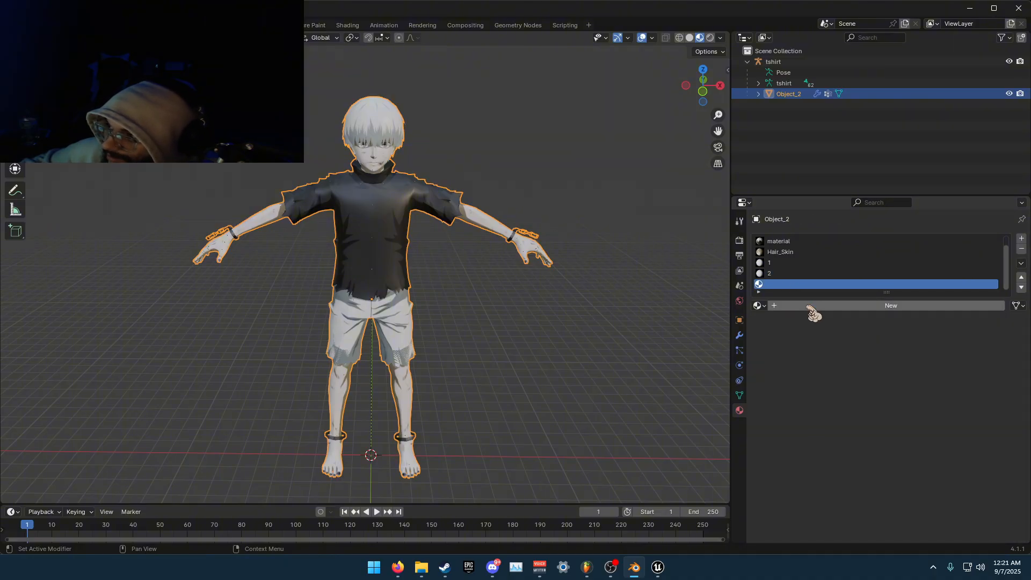
{"action": "left_click", "coordinate": [811, 309]}
{"action": "double_click", "coordinate": [812, 308]}
{"action": "type", "text": "3"}
{"action": "key", "text": "Return"}
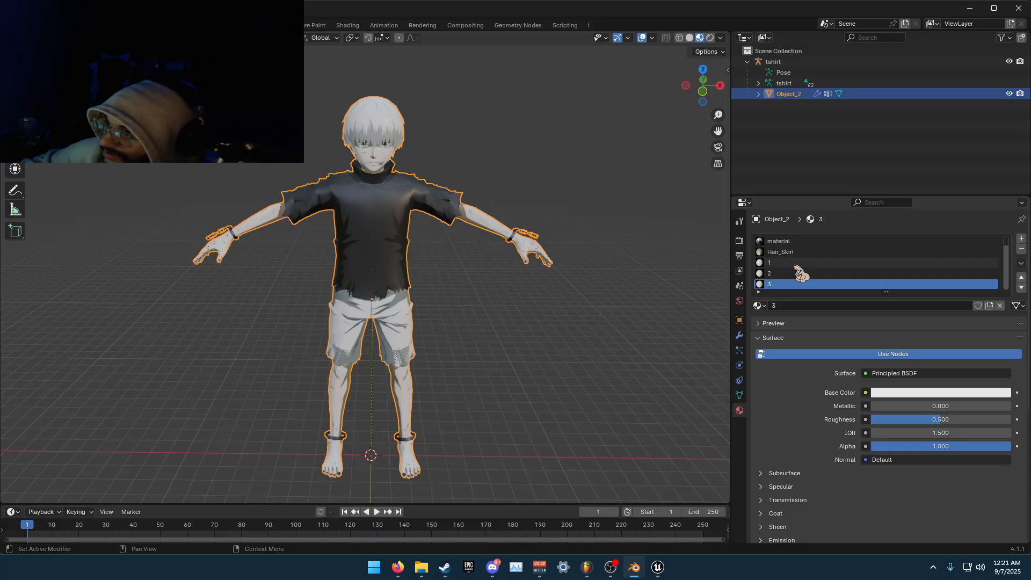
Move material slot 1 up to the first position, above Clothes
{"action": "left_click", "coordinate": [794, 265]}
{"action": "left_click", "coordinate": [1021, 278]}
{"action": "left_click", "coordinate": [1021, 278]}
{"action": "left_click", "coordinate": [1021, 277]}
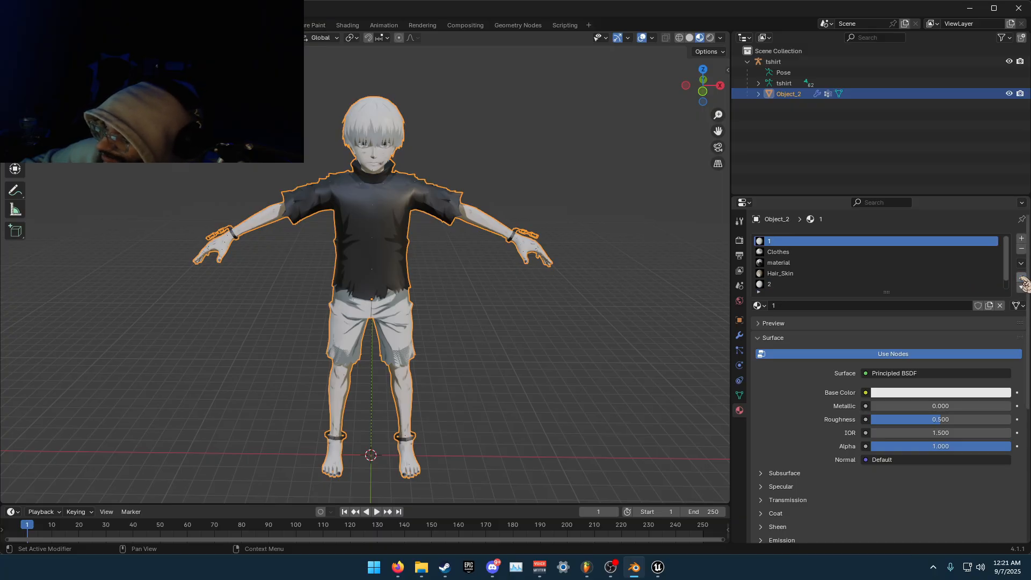
Move material slot 2 up to the second position, directly below slot 1
{"action": "left_click", "coordinate": [779, 283]}
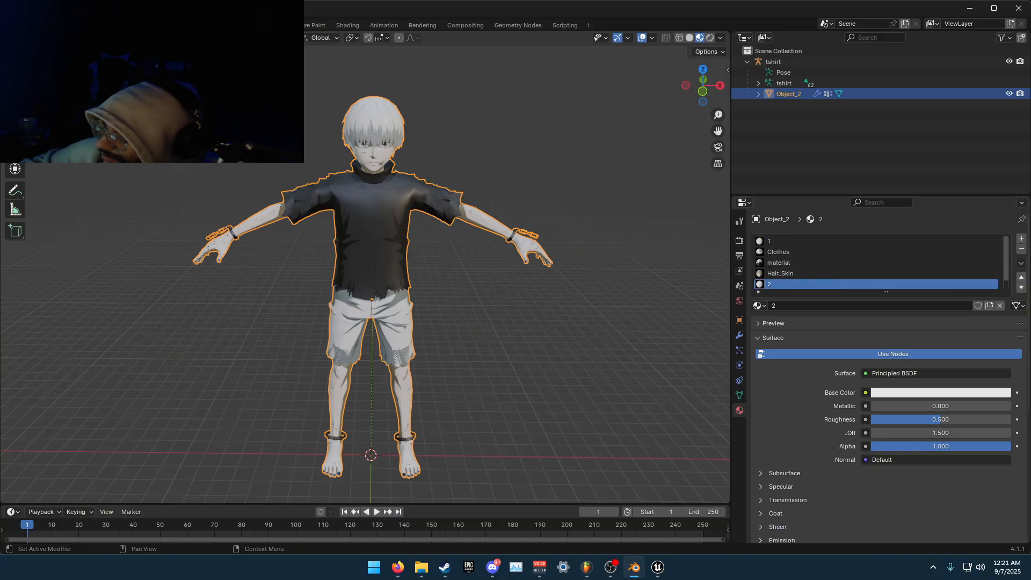
{"action": "left_click", "coordinate": [1021, 279]}
{"action": "left_click", "coordinate": [1021, 278]}
{"action": "left_click", "coordinate": [1021, 279]}
Move material slot 3 up to the third position, between slot 2 and Clothes
{"action": "scroll", "coordinate": [829, 280], "scroll_direction": "down", "scroll_amount": 1}
{"action": "left_click", "coordinate": [794, 276]}
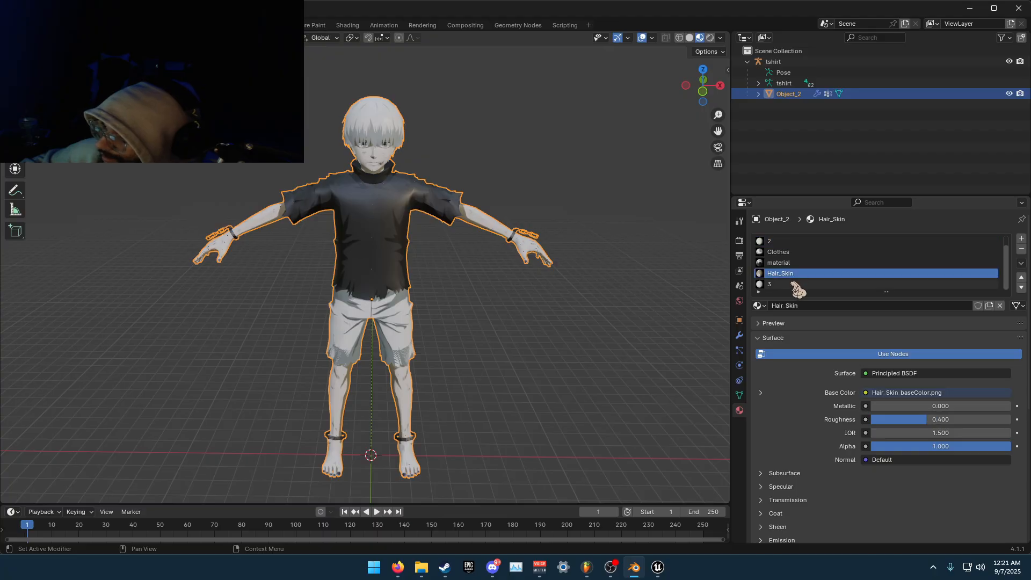
{"action": "left_click", "coordinate": [794, 284]}
{"action": "left_click", "coordinate": [1021, 278]}
{"action": "left_click", "coordinate": [1021, 277]}
{"action": "left_click", "coordinate": [1021, 277]}
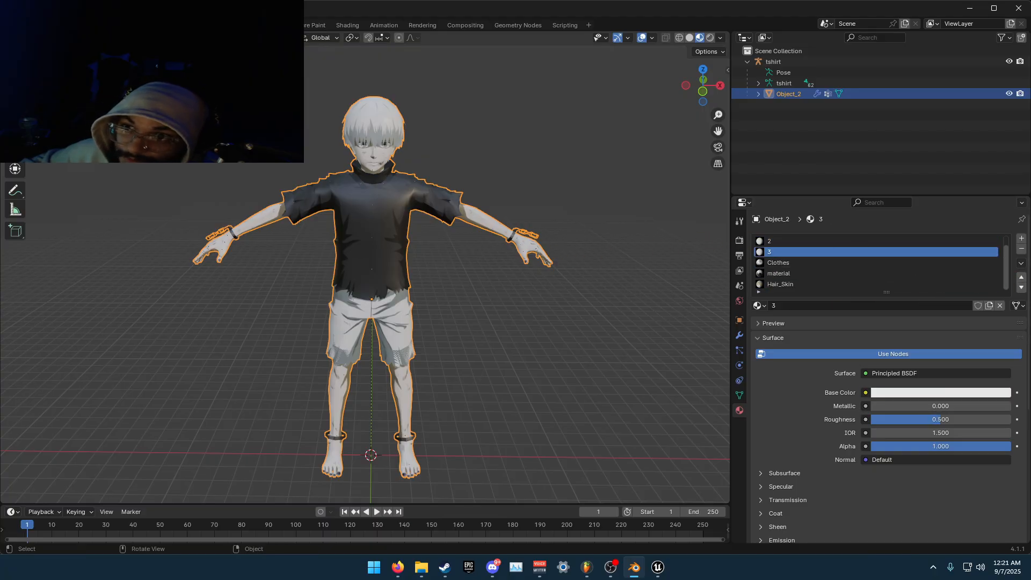
In Edit Mode, inset one triangular face at the shirt's front centre to a tiny triangle and select material slot 1 for it
{"action": "key", "text": "Tab"}
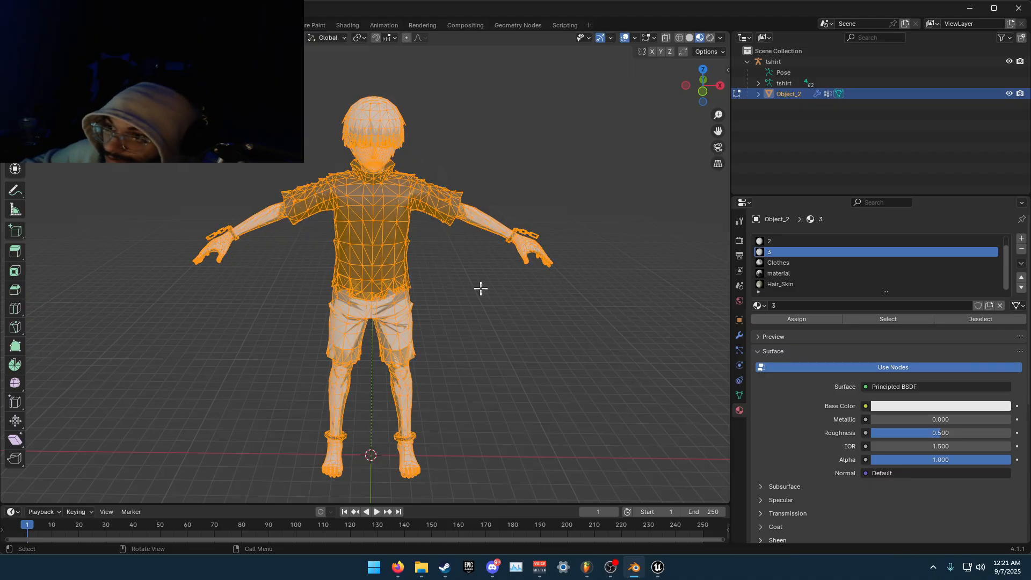
{"action": "scroll", "coordinate": [501, 288], "scroll_direction": "up", "scroll_amount": 5}
{"action": "key", "text": "b"}
{"action": "left_click_drag", "start_coordinate": [495, 272], "coordinate": [534, 270]}
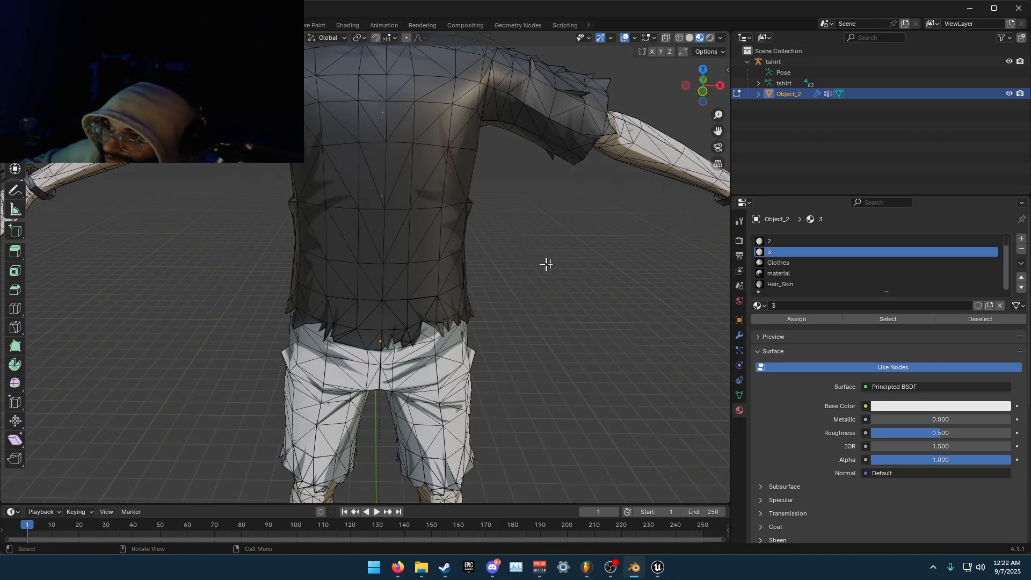
{"action": "middle_click_drag", "start_coordinate": [526, 248], "coordinate": [511, 318]}
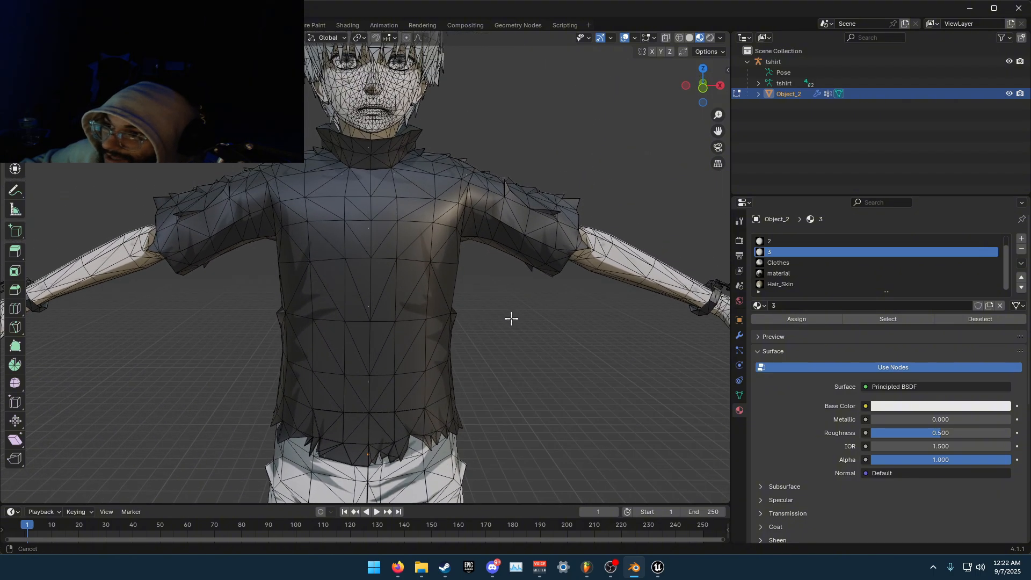
{"action": "left_click", "coordinate": [390, 298]}
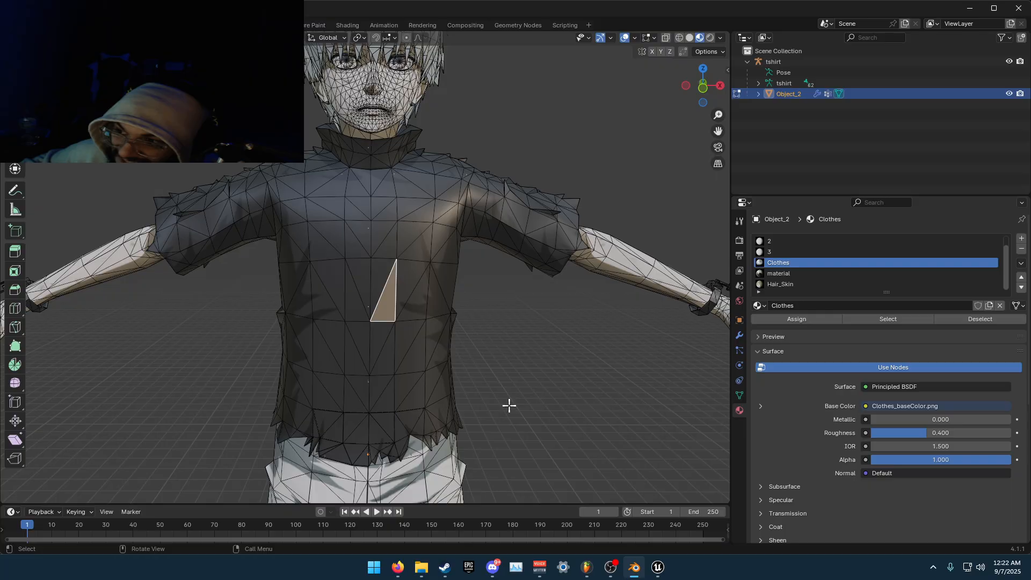
{"action": "key", "text": "i"}
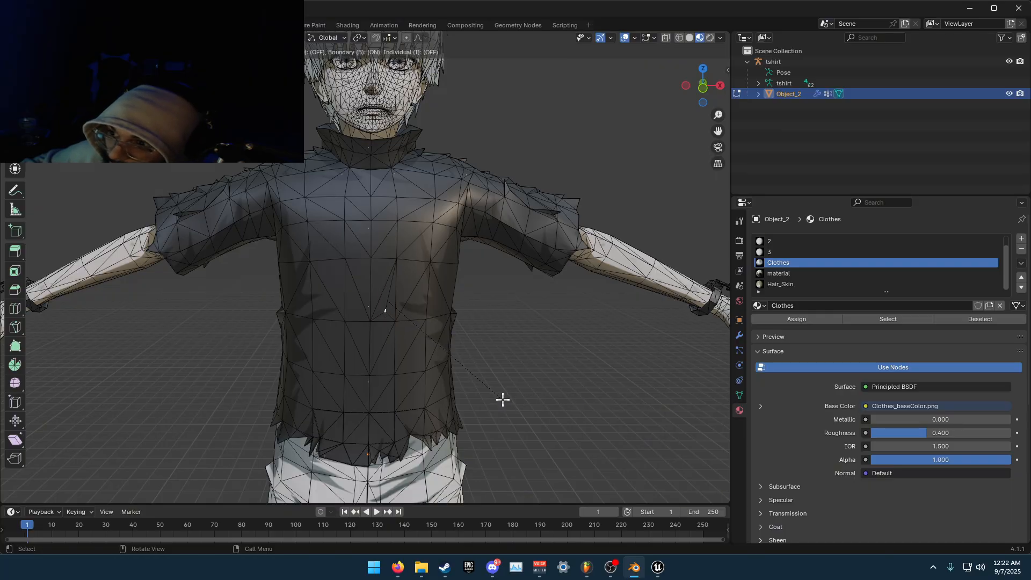
{"action": "left_click", "coordinate": [502, 400]}
{"action": "scroll", "coordinate": [794, 252], "scroll_direction": "up", "scroll_amount": 1}
{"action": "left_click", "coordinate": [799, 241]}
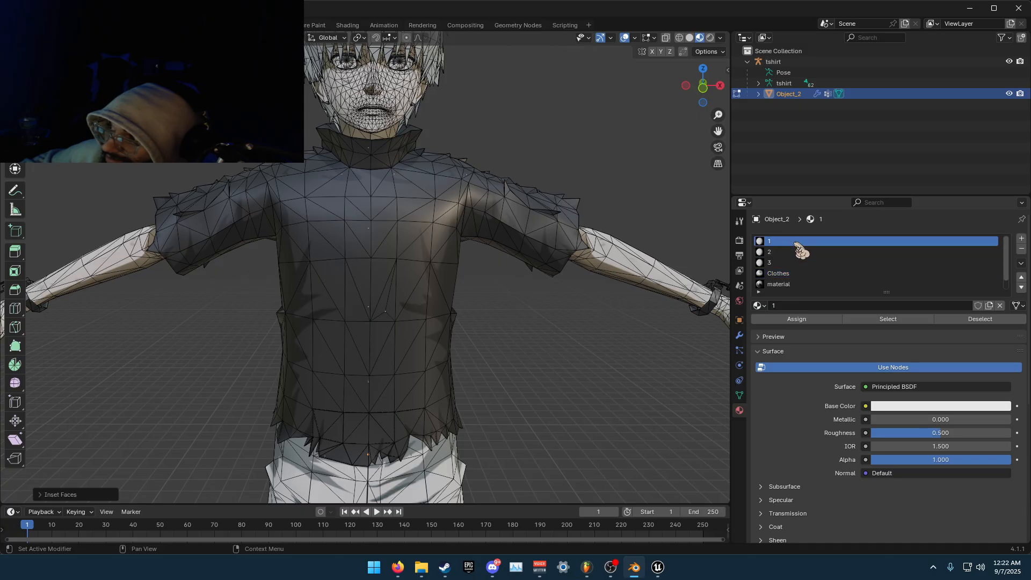
Inset the mirrored triangular face across the shirt's centre line to a tiny triangle and assign material 2 to it
{"action": "left_click", "coordinate": [354, 305]}
{"action": "key", "text": "i"}
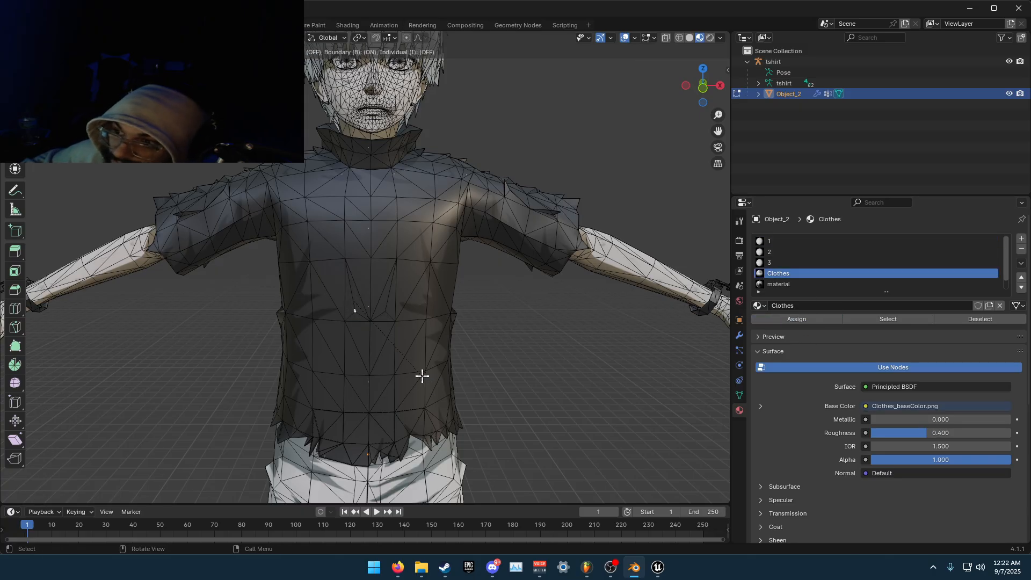
{"action": "left_click", "coordinate": [421, 374]}
{"action": "left_click", "coordinate": [817, 252]}
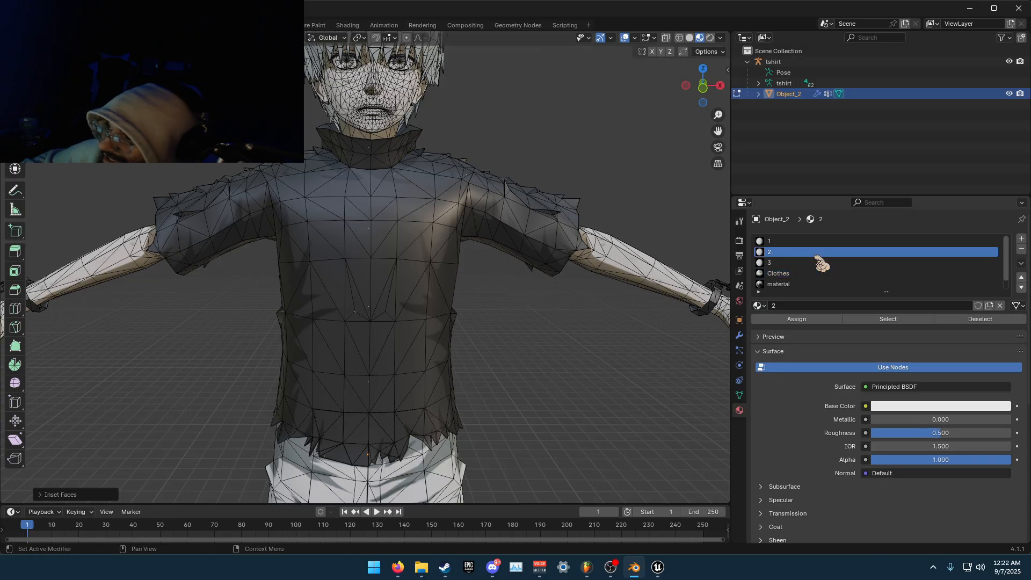
{"action": "left_click", "coordinate": [814, 320]}
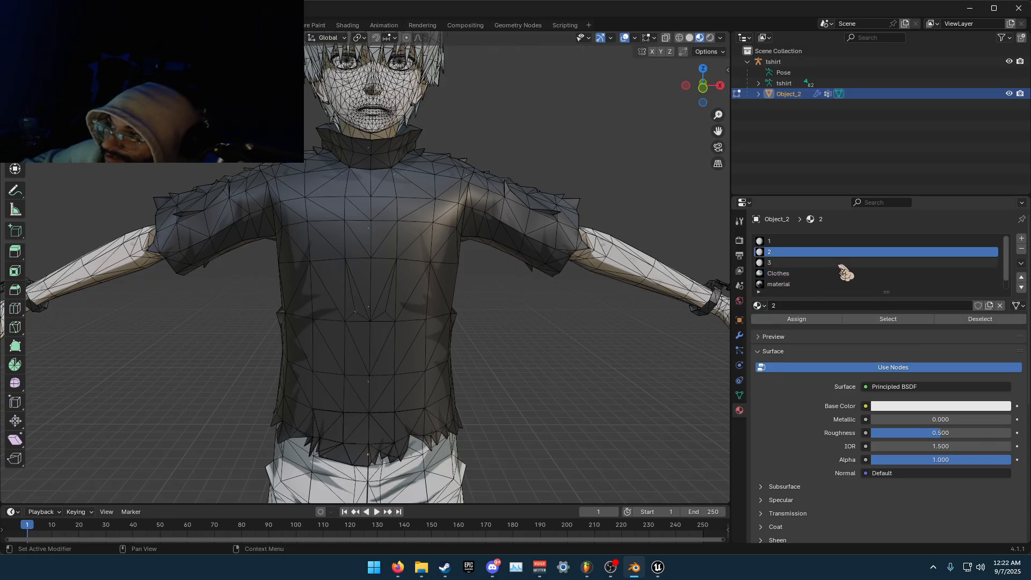
Inset a triangular face higher on the chest to a tiny triangle and select material slot 3 for it
{"action": "left_click", "coordinate": [357, 247]}
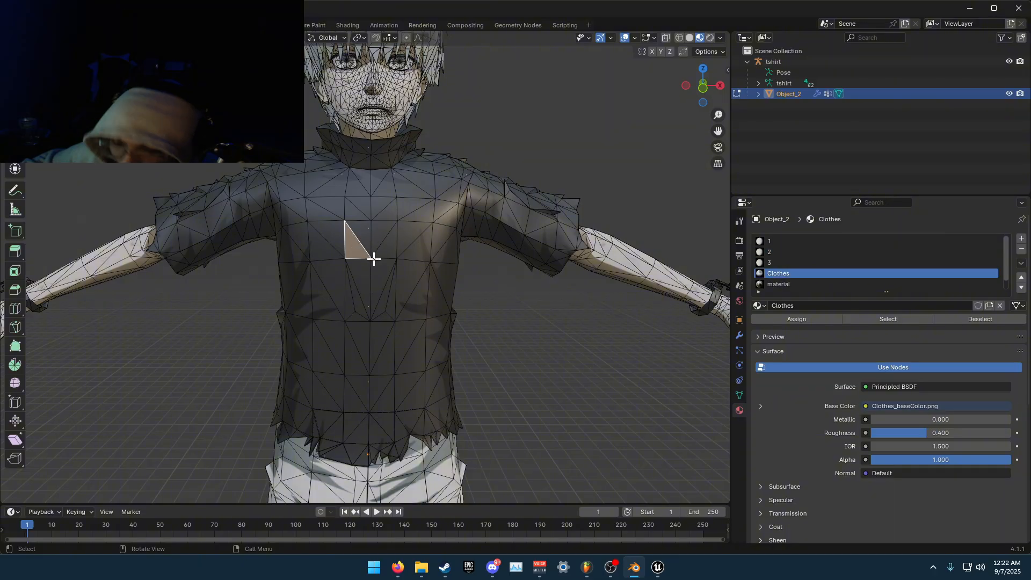
{"action": "key", "text": "i"}
{"action": "left_click", "coordinate": [440, 335]}
{"action": "left_click", "coordinate": [760, 262]}
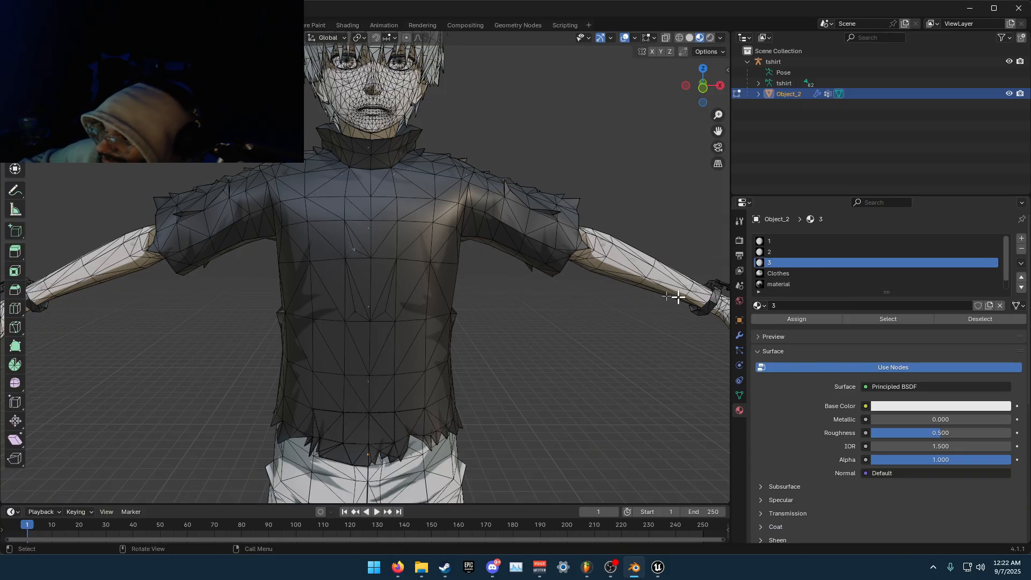
Export the character as FBX to the Downloads folder, overwriting tshirt.fbx
{"action": "scroll", "coordinate": [678, 297], "scroll_direction": "down", "scroll_amount": 6}
{"action": "left_click", "coordinate": [24, 25]}
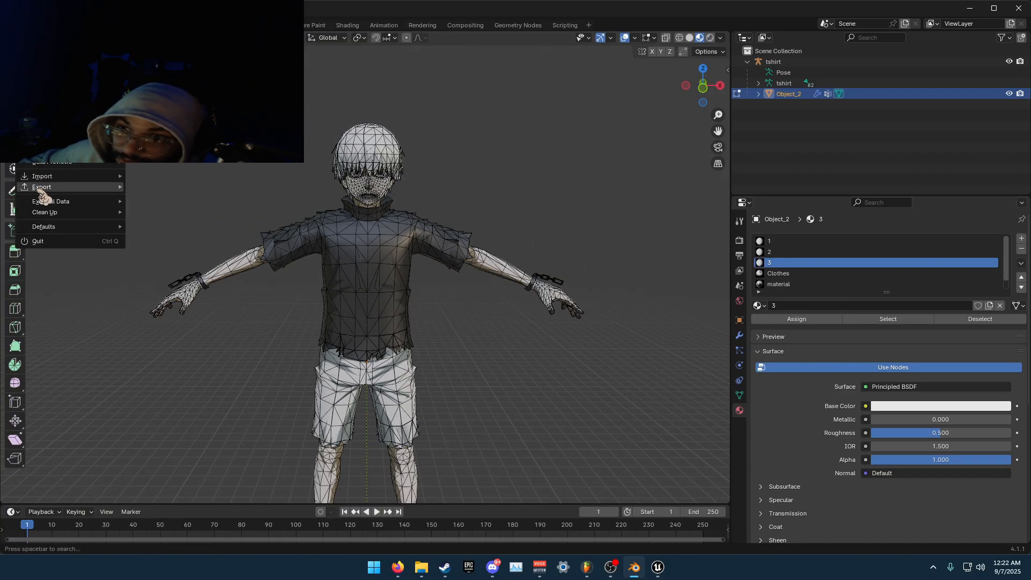
{"action": "mouse_move", "coordinate": [41, 189]}
{"action": "left_click", "coordinate": [177, 295]}
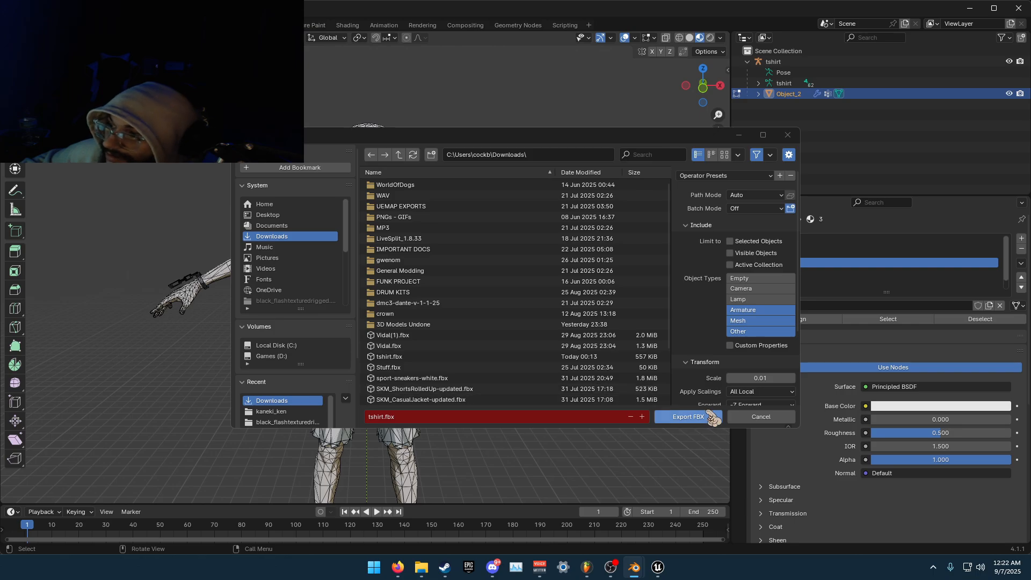
{"action": "left_click", "coordinate": [688, 417]}
Switch to Unreal Editor and select the tshirt skeletal mesh, its physics asset and its skeleton in the upper-body folder
{"action": "left_click", "coordinate": [658, 567]}
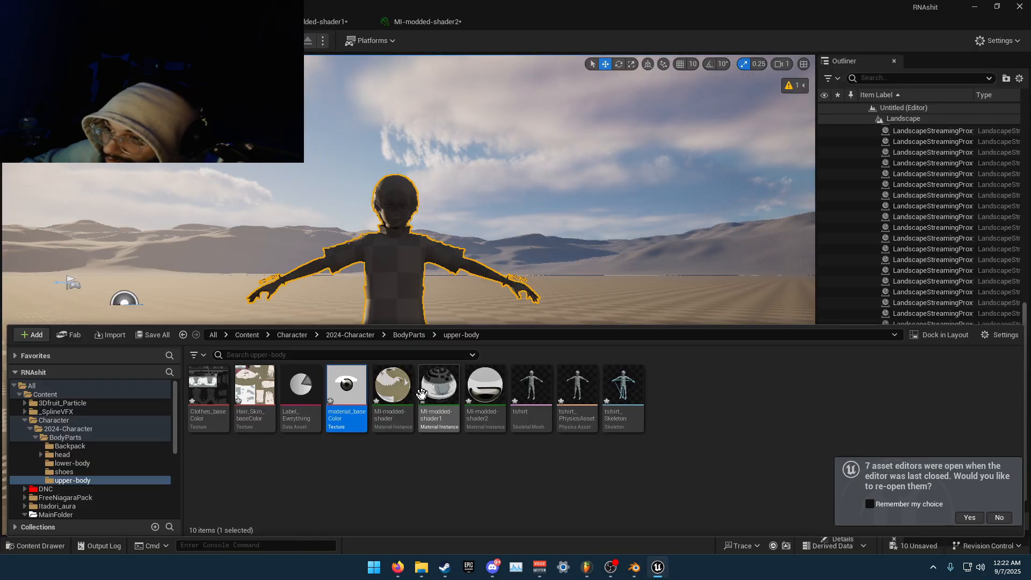
{"action": "left_click", "coordinate": [540, 422]}
{"action": "left_click", "coordinate": [623, 392], "text": "shift"}
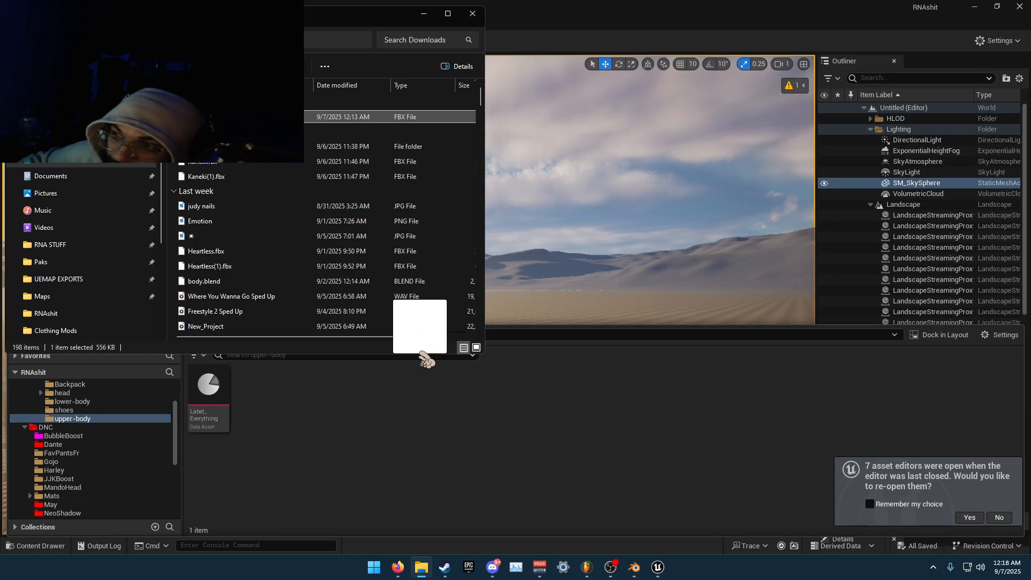
Try to import tshirt.fbx from the Downloads folder into the upper-body folder
{"action": "left_click_drag", "start_coordinate": [426, 359], "coordinate": [412, 423]}
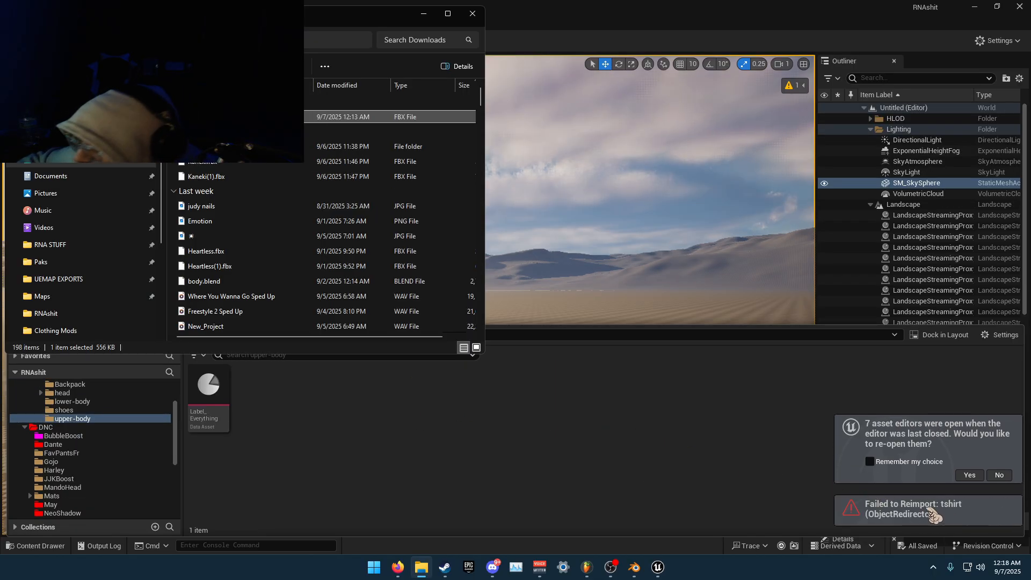
{"action": "left_click", "coordinate": [378, 433]}
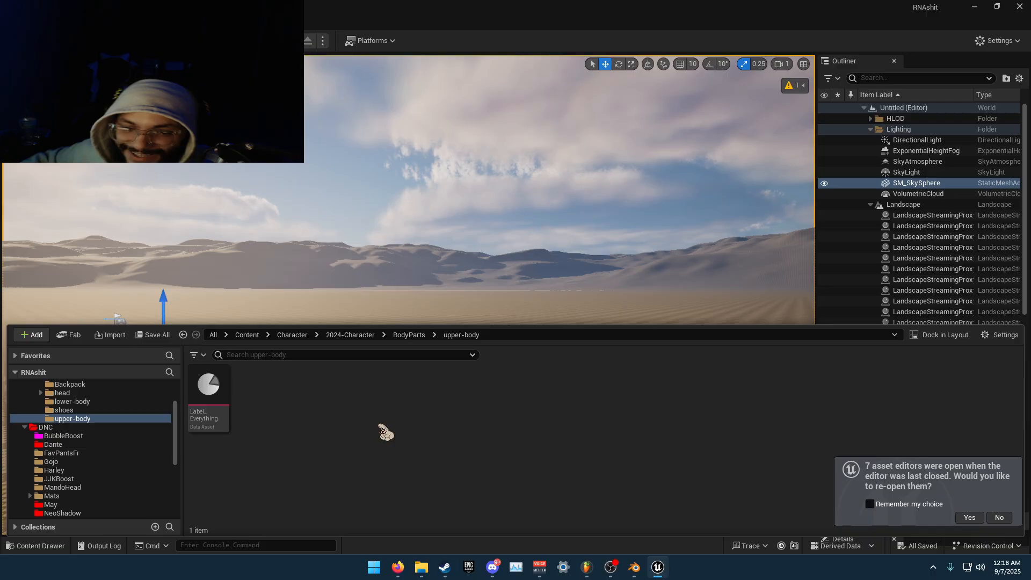
Update the redirector references of the upper-body folder and delete its unreferenced redirectors
{"action": "left_click", "coordinate": [105, 421]}
{"action": "right_click", "coordinate": [104, 421]}
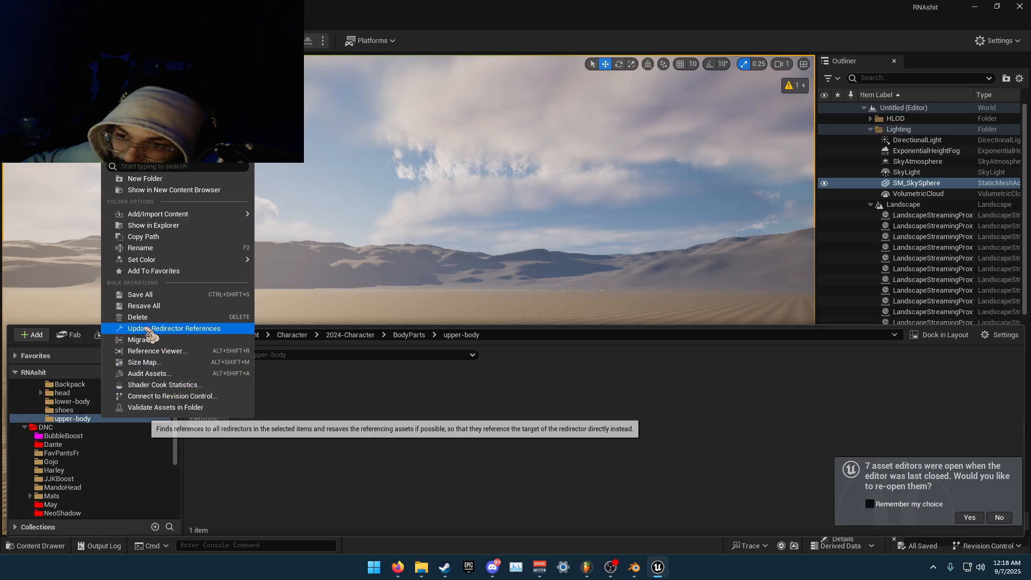
{"action": "left_click", "coordinate": [199, 329]}
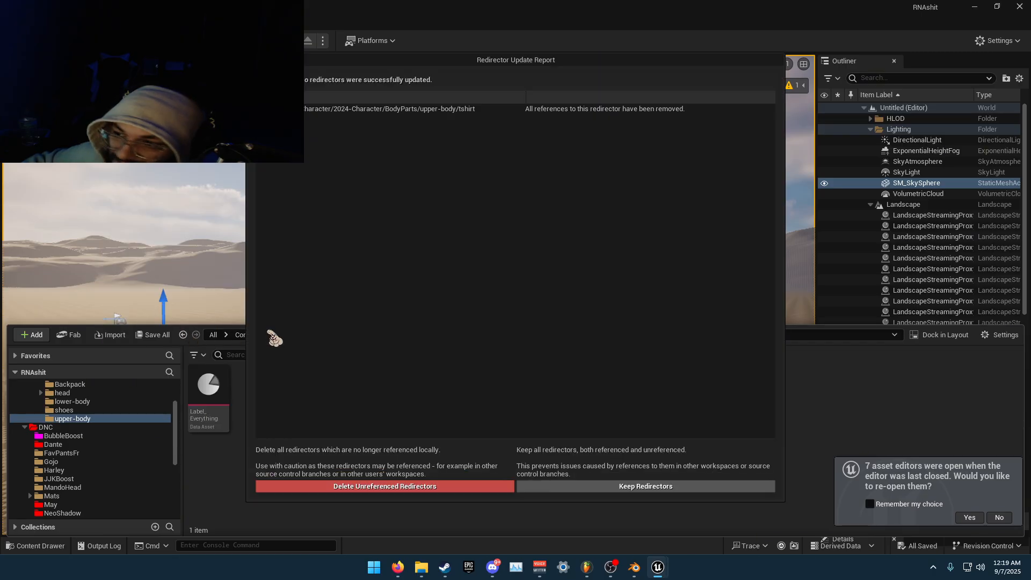
{"action": "left_click", "coordinate": [380, 490]}
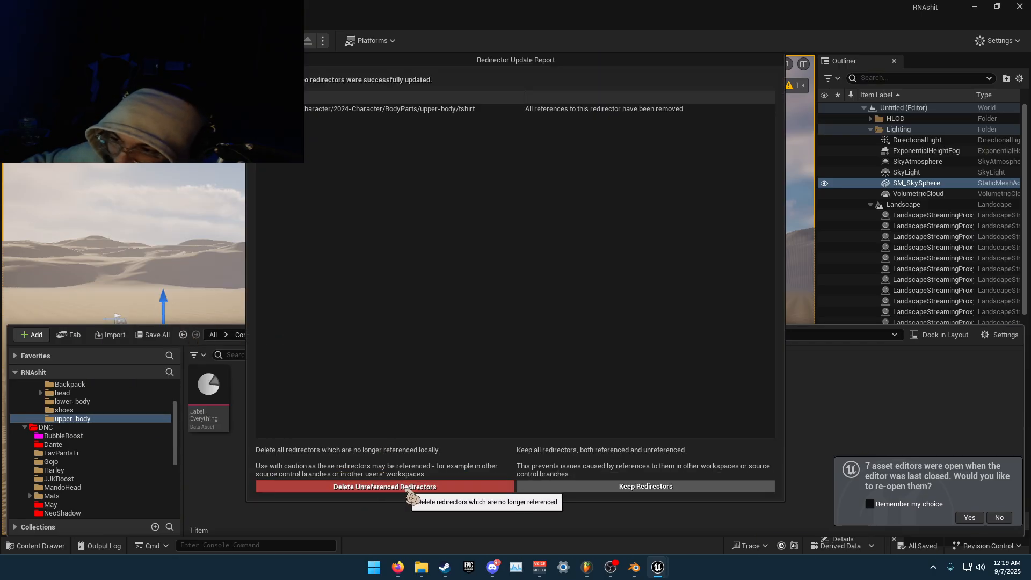
Import tshirt.fbx from the Downloads folder into the upper-body folder, then close the import log and the floating Content Browser
{"action": "left_click", "coordinate": [421, 567]}
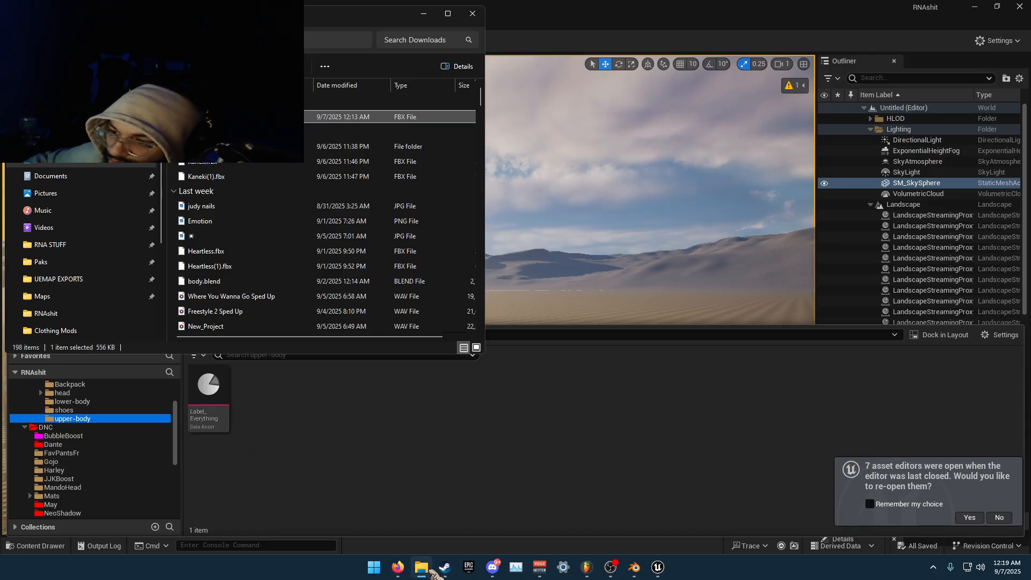
{"action": "left_click_drag", "start_coordinate": [236, 117], "coordinate": [501, 402]}
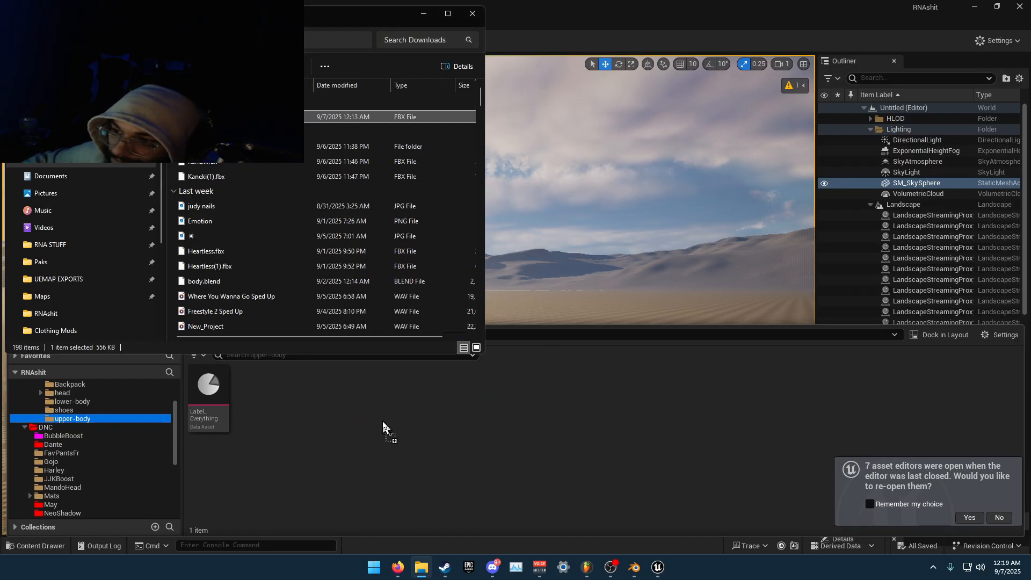
{"action": "left_click_drag", "start_coordinate": [382, 424], "coordinate": [386, 422]}
{"action": "left_click", "coordinate": [486, 486]}
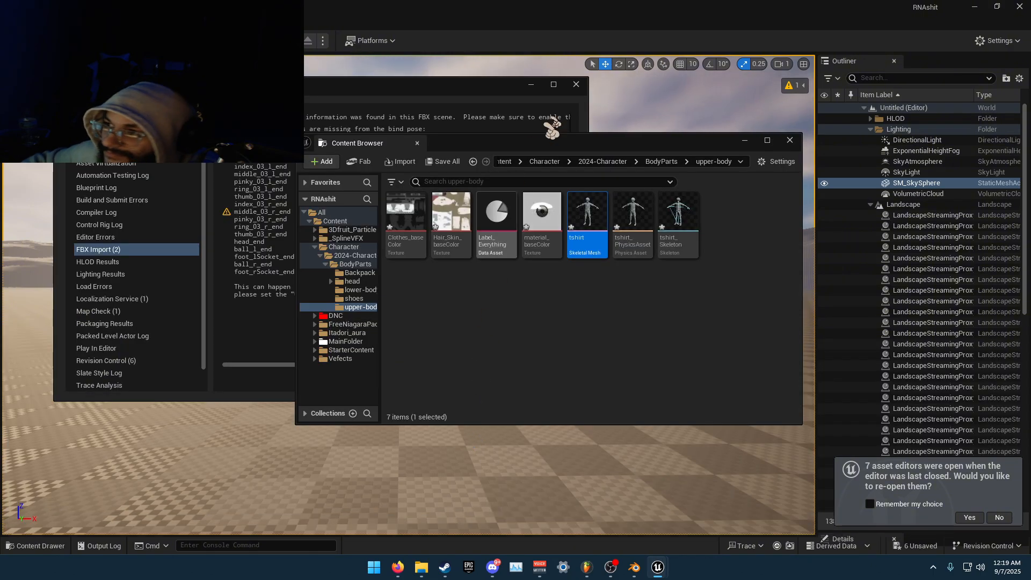
{"action": "left_click", "coordinate": [792, 141]}
{"action": "left_click", "coordinate": [577, 85]}
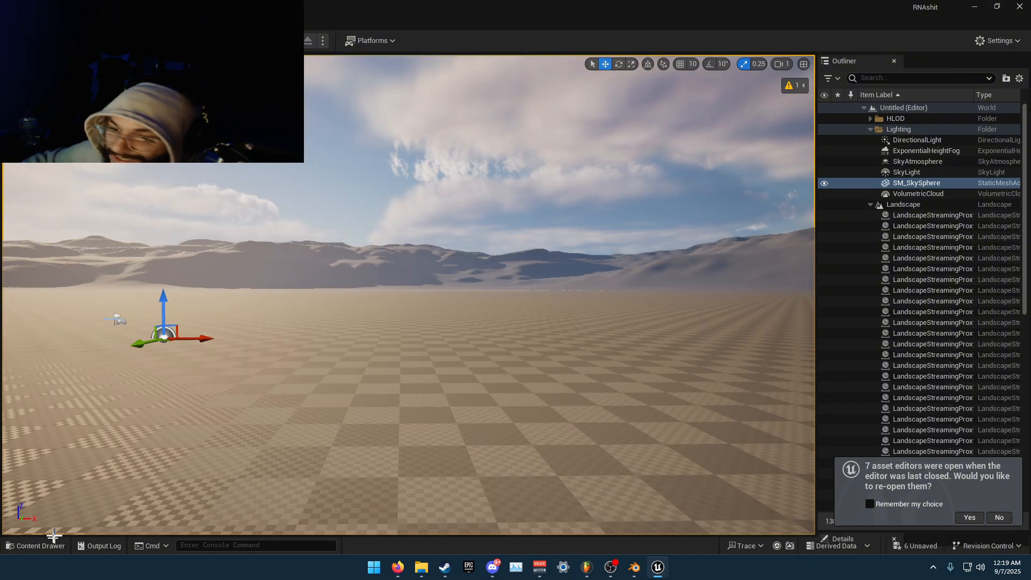
Place the tshirt skeletal mesh on the ground of the level and frame the whole character from the front
{"action": "left_click", "coordinate": [35, 545]}
{"action": "left_click_drag", "start_coordinate": [389, 404], "coordinate": [413, 502]}
{"action": "right_click_drag", "start_coordinate": [550, 386], "coordinate": [545, 381]}
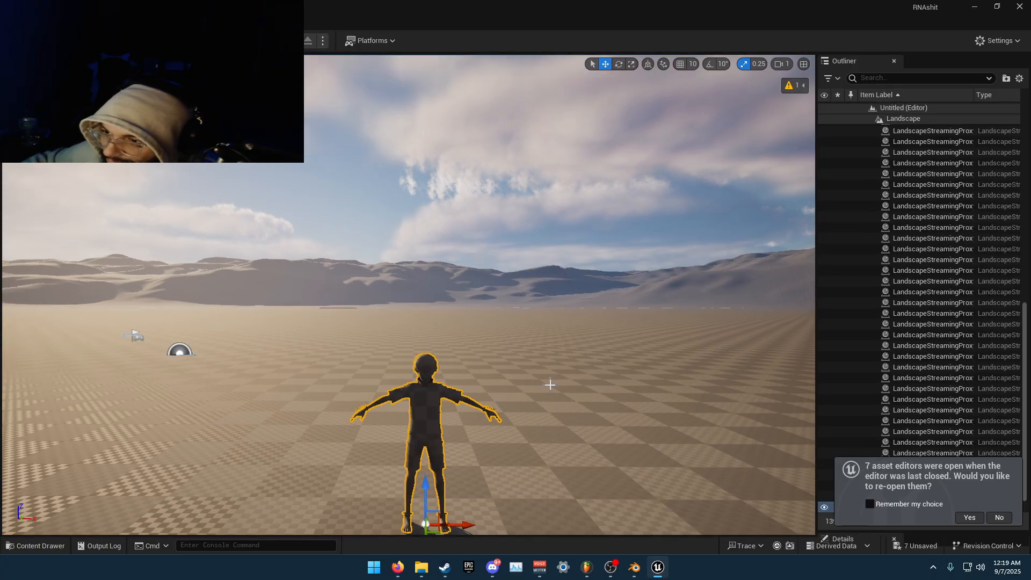
{"action": "middle_click_drag", "start_coordinate": [550, 386], "coordinate": [553, 420]}
{"action": "right_click_drag", "start_coordinate": [551, 386], "coordinate": [558, 403]}
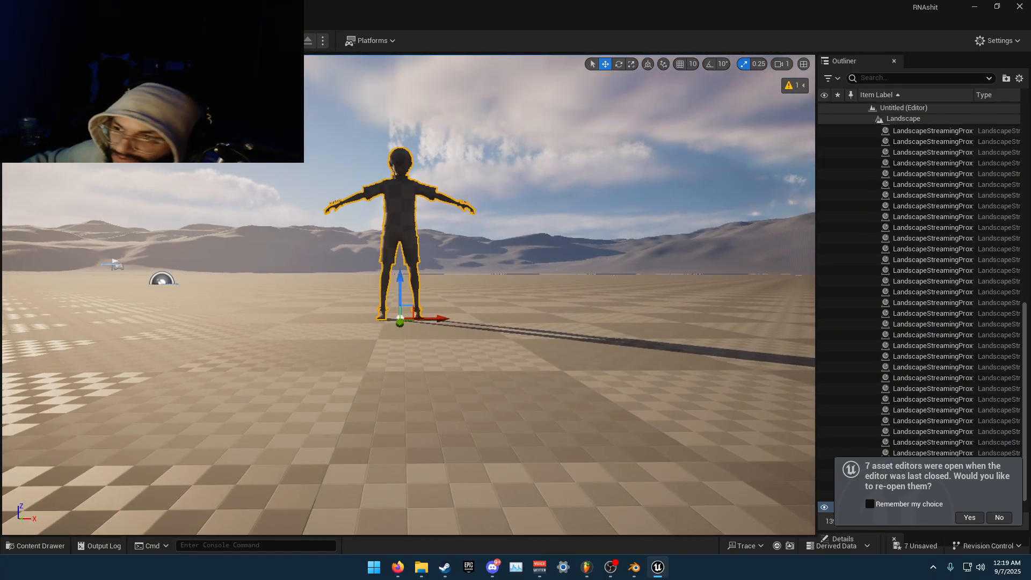
{"action": "middle_click_drag", "start_coordinate": [551, 386], "coordinate": [550, 349]}
{"action": "left_click_drag", "start_coordinate": [575, 389], "coordinate": [580, 350]}
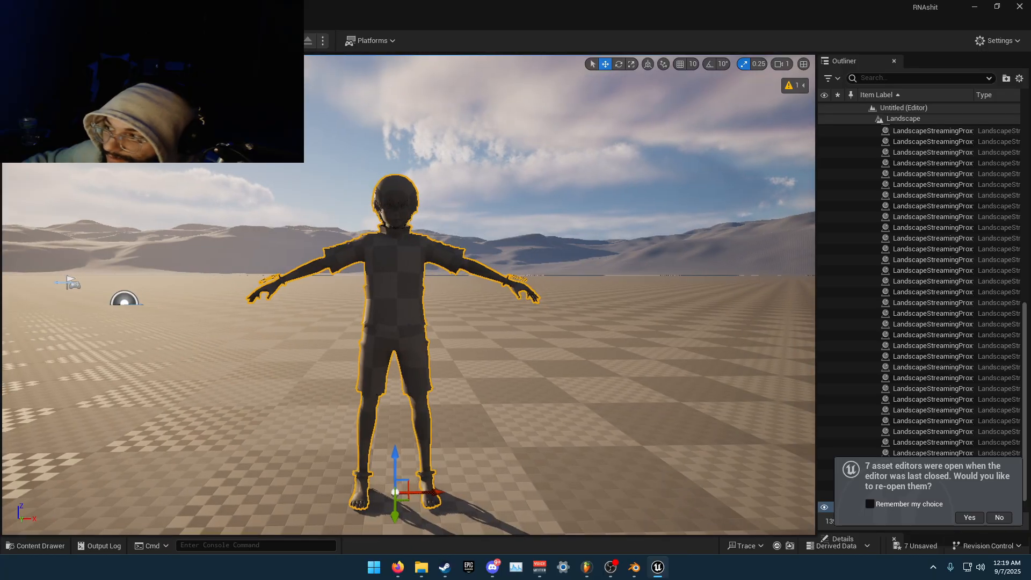
Open the modding folder under MainFolder/Content/Materials/customization/Materials in the project content
{"action": "left_click", "coordinate": [35, 545]}
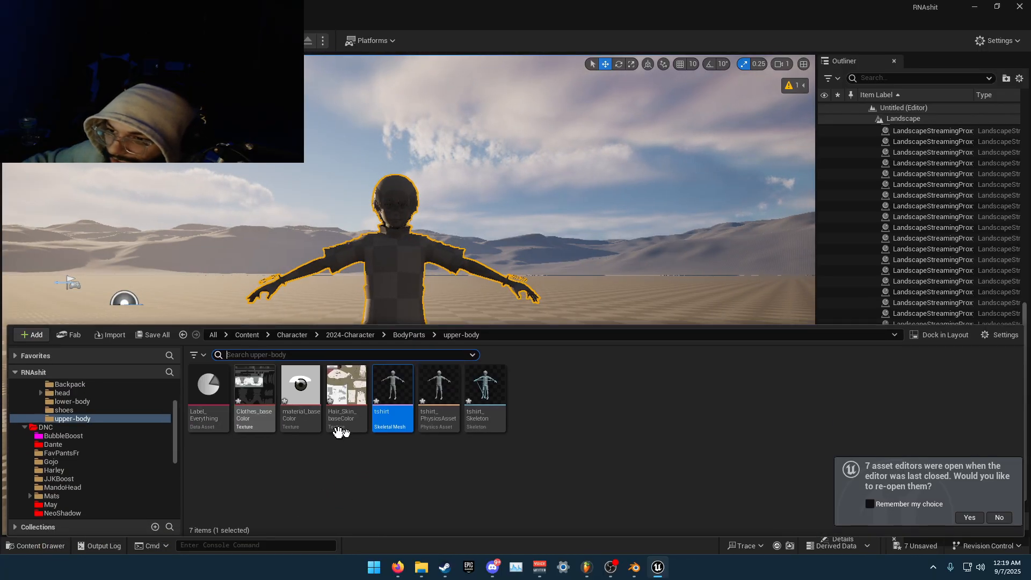
{"action": "left_click", "coordinate": [25, 427]}
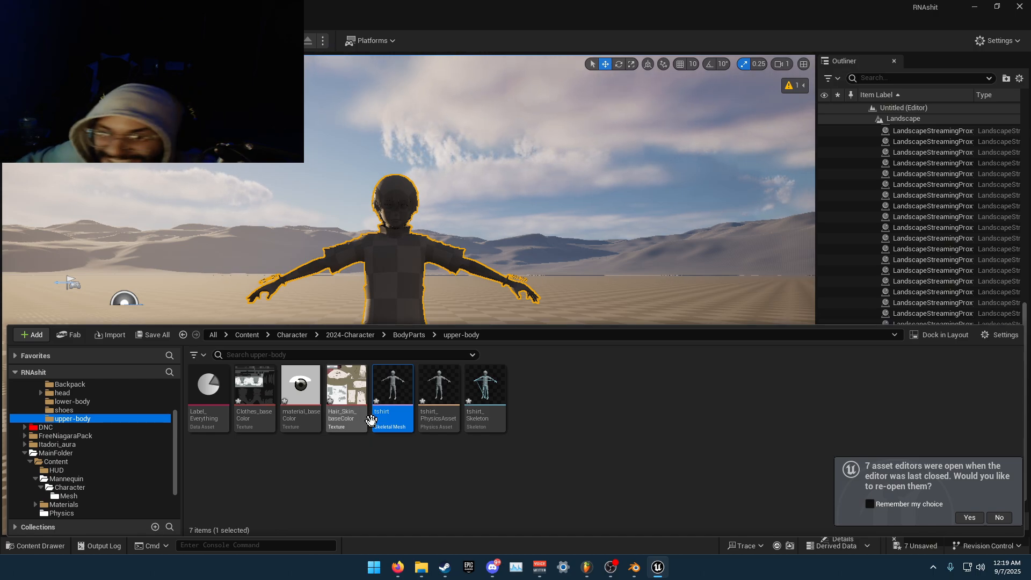
{"action": "scroll", "coordinate": [64, 473], "scroll_direction": "down", "scroll_amount": 2}
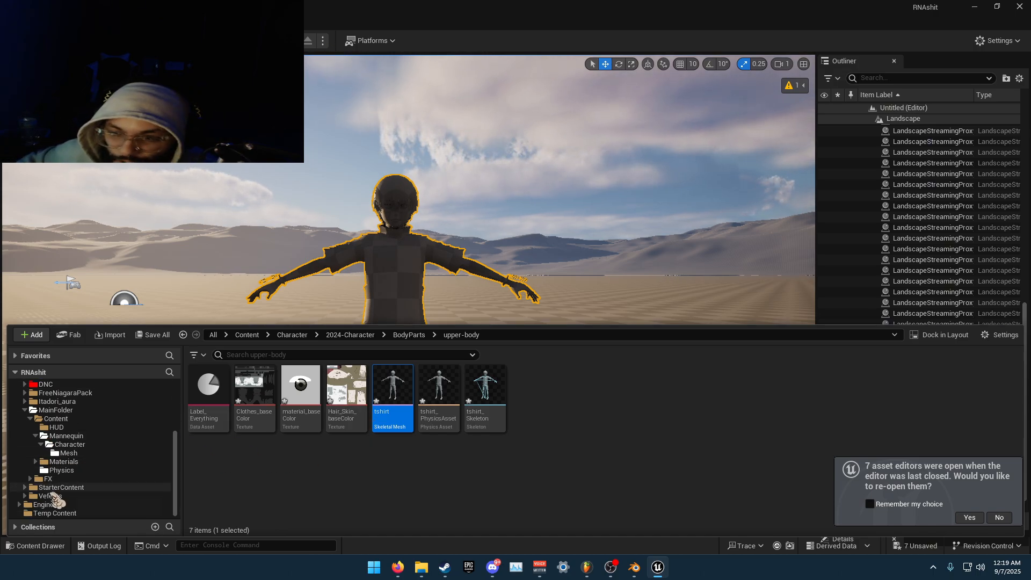
{"action": "left_click", "coordinate": [68, 453]}
{"action": "left_click", "coordinate": [63, 461]}
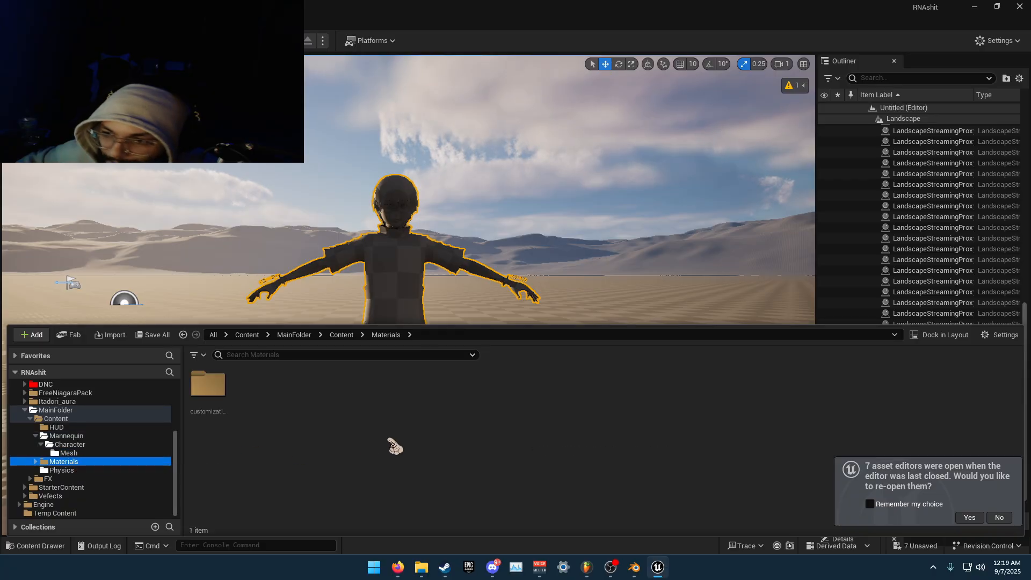
{"action": "double_click", "coordinate": [209, 384]}
{"action": "double_click", "coordinate": [208, 386]}
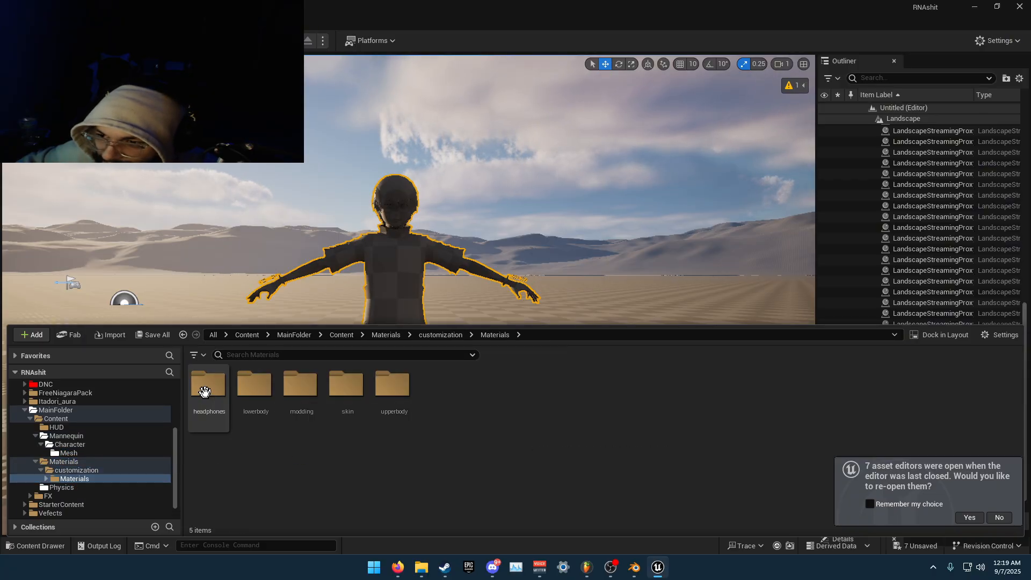
{"action": "double_click", "coordinate": [298, 395]}
Copy the MI-modded-shader material instance into the upper-body folder and open that folder
{"action": "scroll", "coordinate": [92, 471], "scroll_direction": "up", "scroll_amount": 5}
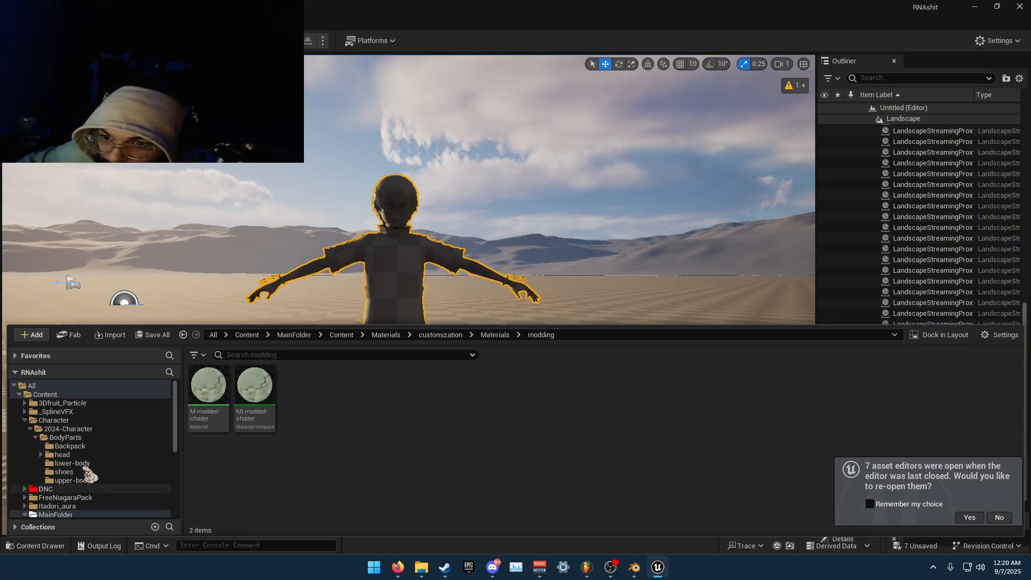
{"action": "left_click", "coordinate": [257, 391]}
{"action": "left_click_drag", "start_coordinate": [256, 391], "coordinate": [73, 480]}
{"action": "left_click", "coordinate": [115, 520]}
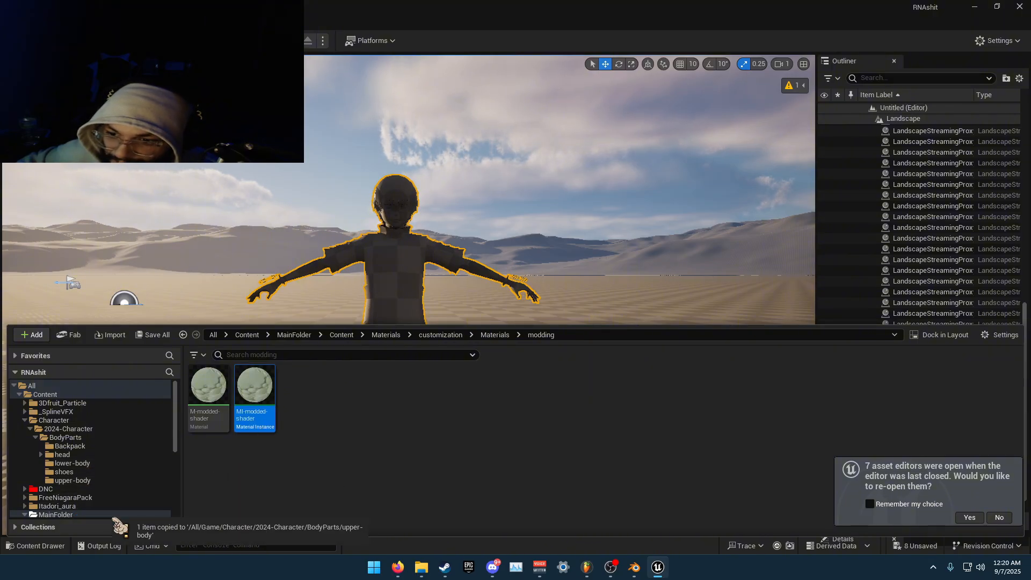
{"action": "left_click", "coordinate": [97, 480]}
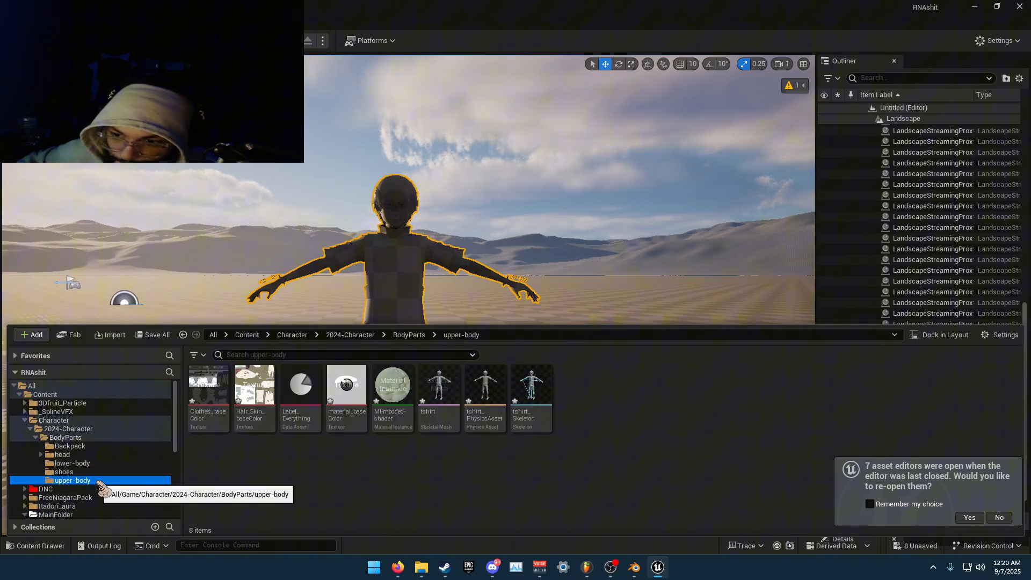
Open the MI-modded-shader instance and enable its Modded Texture, Wind Weight, Wind Speed, Wind Intensity and OverallBrightness parameter overrides
{"action": "double_click", "coordinate": [389, 391]}
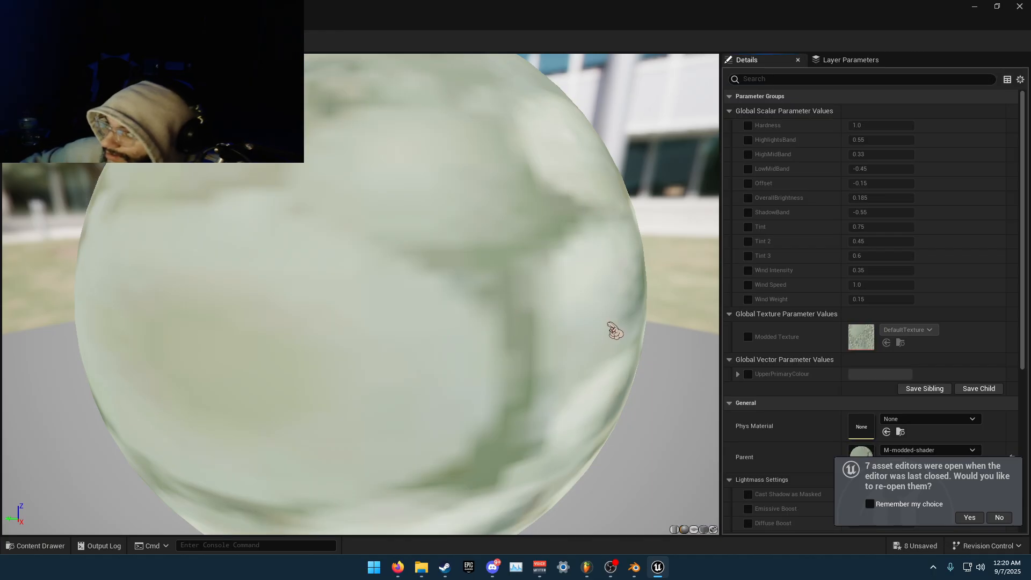
{"action": "scroll", "coordinate": [477, 319], "scroll_direction": "down", "scroll_amount": 3}
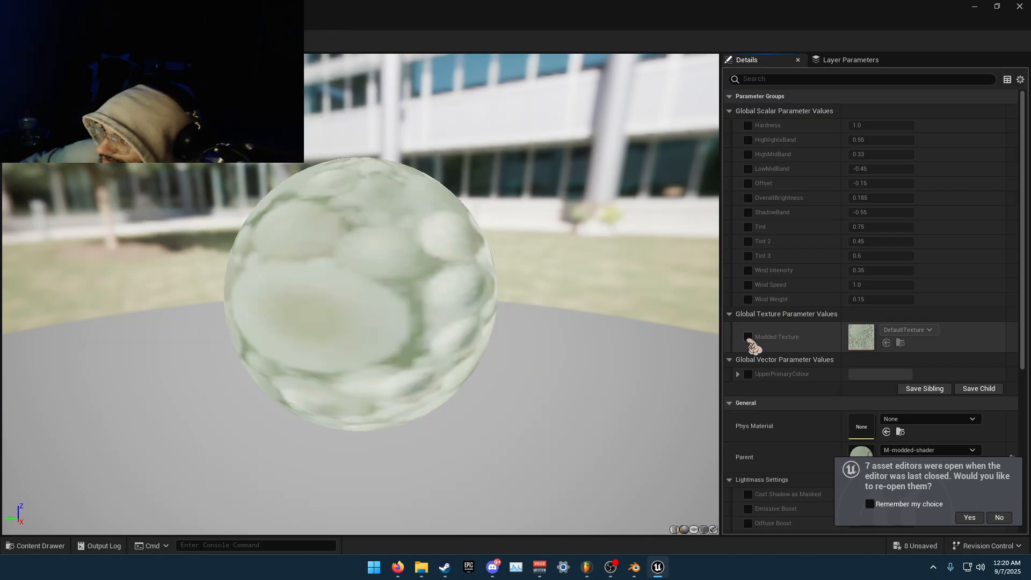
{"action": "left_click", "coordinate": [748, 337]}
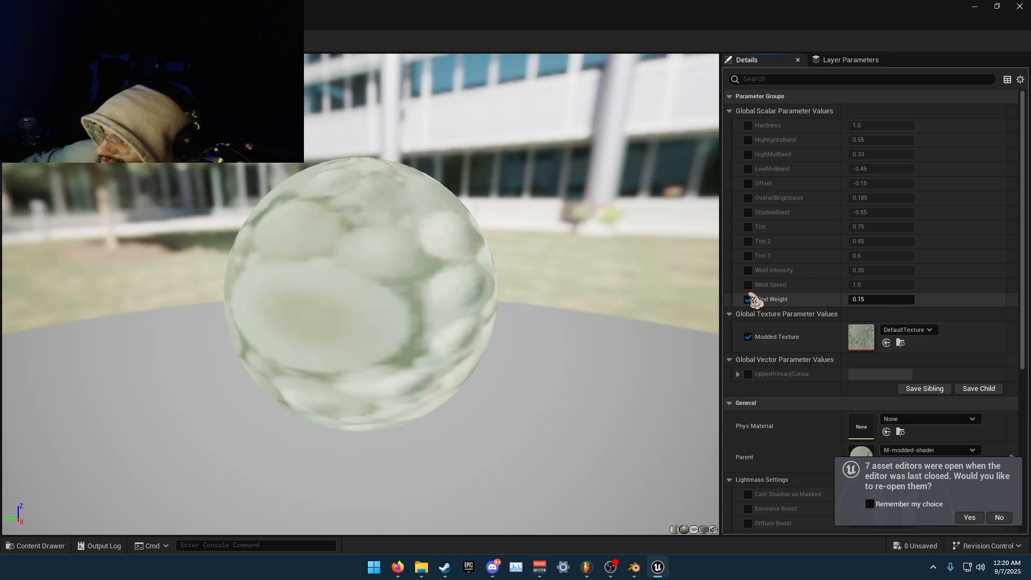
{"action": "left_click", "coordinate": [749, 299]}
{"action": "left_click", "coordinate": [748, 284]}
{"action": "left_click", "coordinate": [748, 270]}
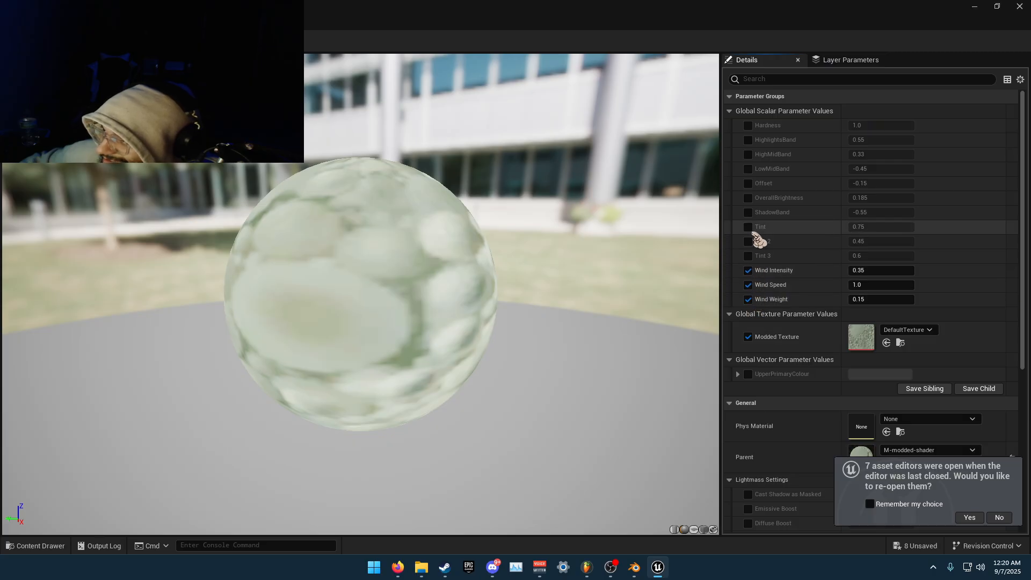
{"action": "left_click", "coordinate": [748, 197]}
Set Wind Weight, Wind Speed and Wind Intensity to 0 and OverallBrightness to 0.3 in MI-modded-shader
{"action": "left_click", "coordinate": [881, 298]}
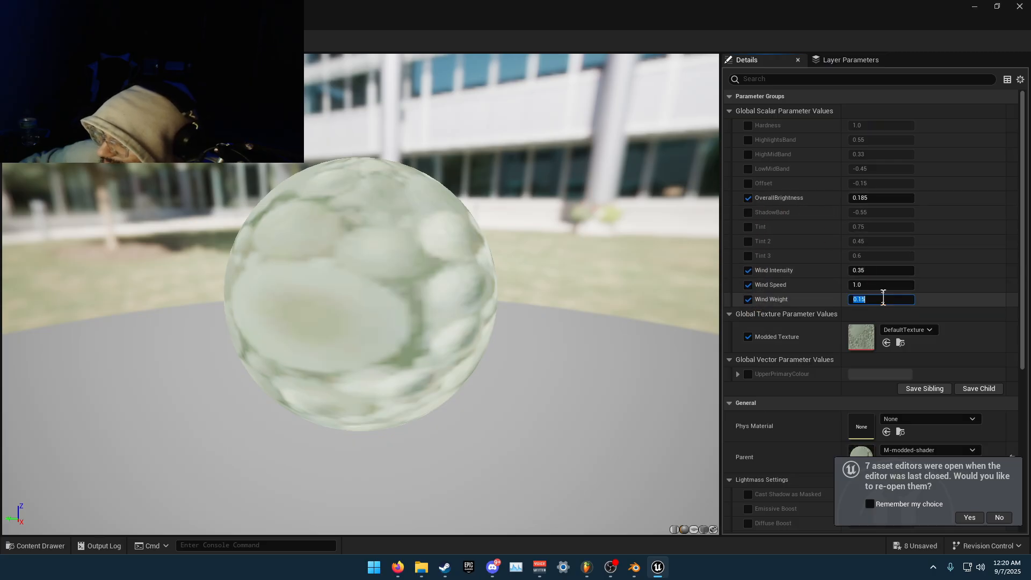
{"action": "type", "text": "0"}
{"action": "left_click", "coordinate": [881, 270]}
{"action": "type", "text": "0"}
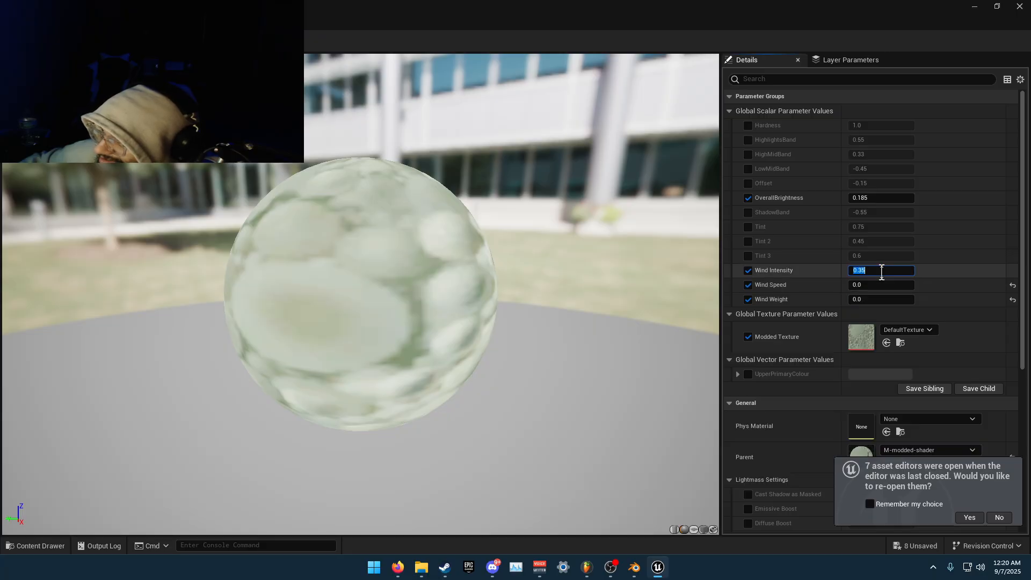
{"action": "left_click", "coordinate": [905, 199]}
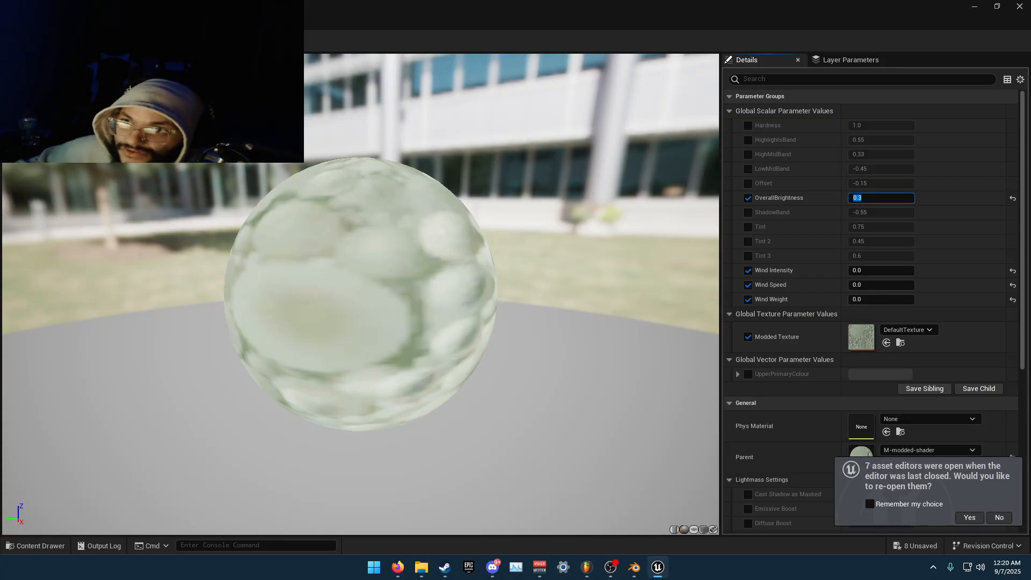
Duplicate the MI-modded-shader instance twice in the upper-body folder, as MI-modded-shader1 and MI-modded-shader2
{"action": "left_click", "coordinate": [60, 22]}
{"action": "left_click", "coordinate": [65, 545]}
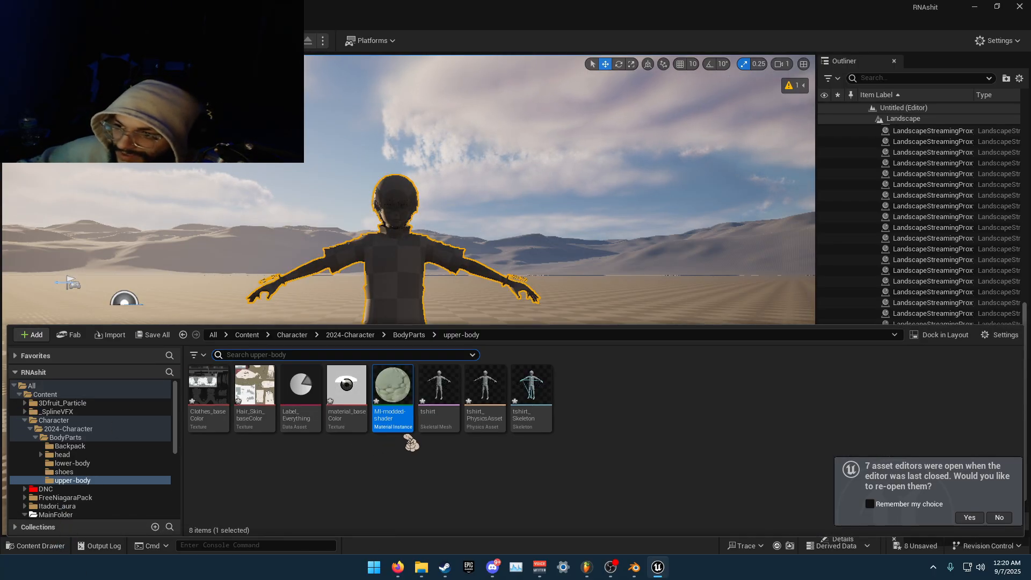
{"action": "right_click", "coordinate": [396, 385]}
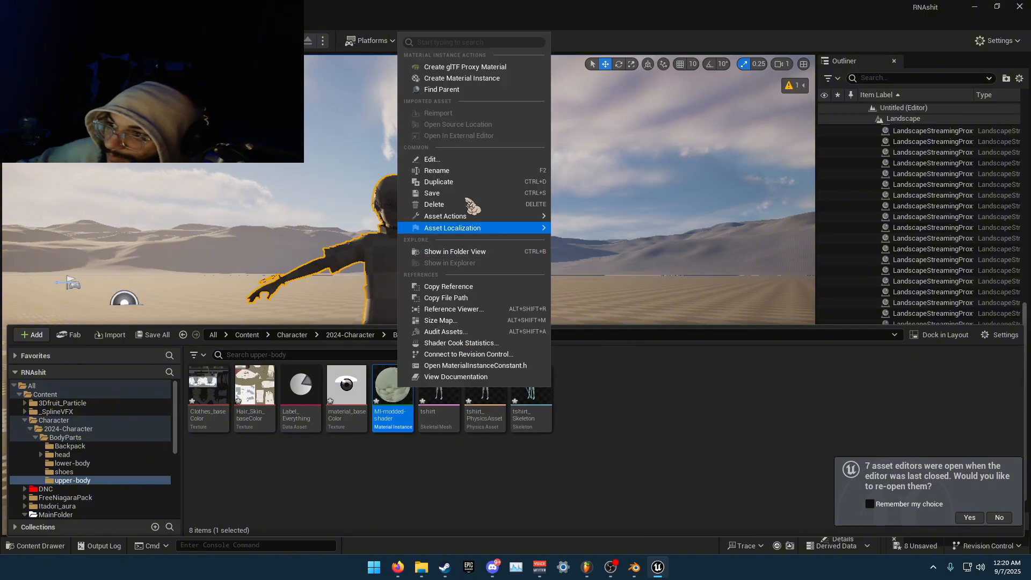
{"action": "left_click", "coordinate": [455, 183]}
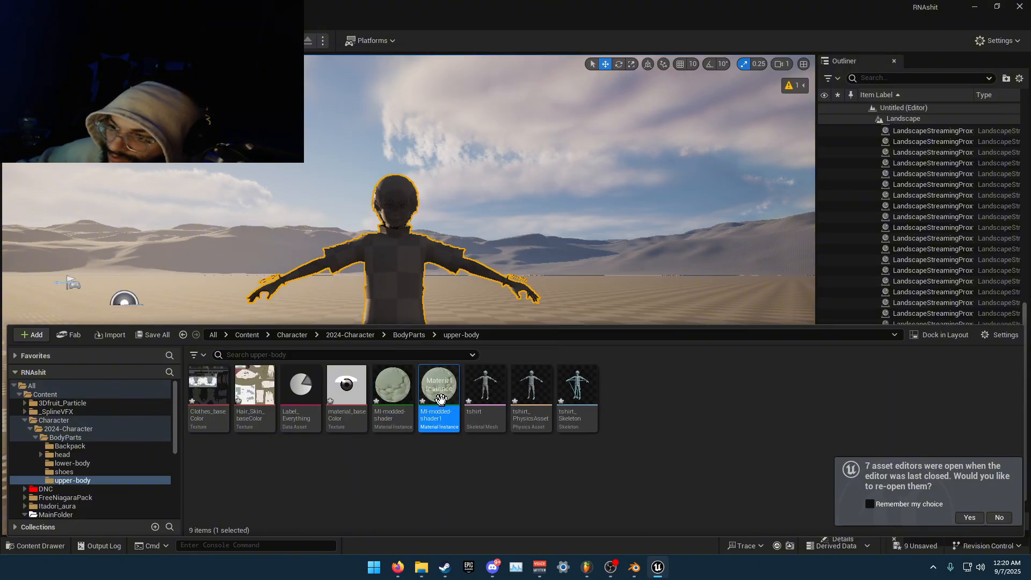
{"action": "right_click", "coordinate": [441, 387]}
{"action": "left_click", "coordinate": [521, 193]}
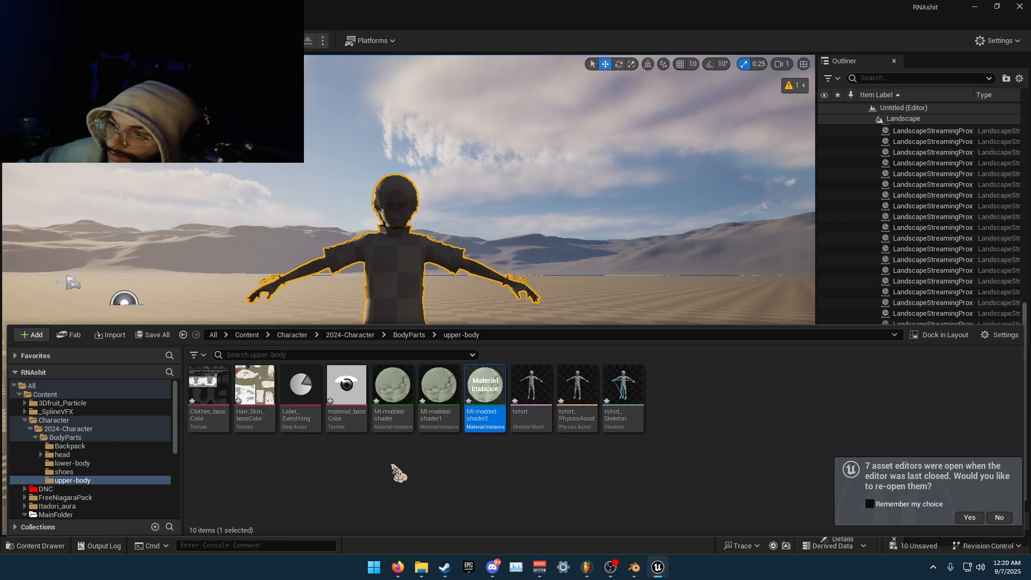
Open the MI-modded-shader1 and MI-modded-shader2 material instances for editing
{"action": "double_click", "coordinate": [444, 388]}
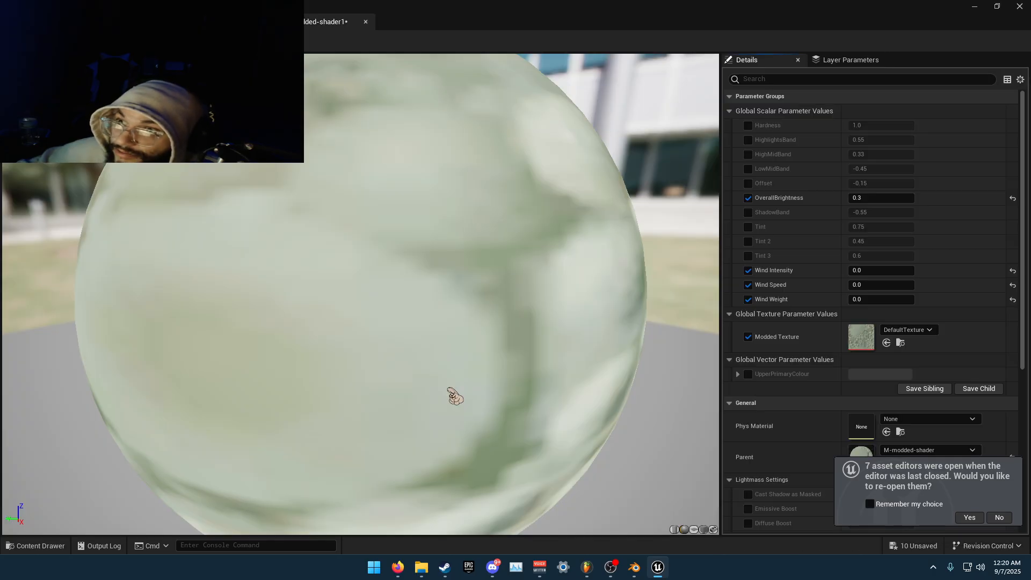
{"action": "left_click", "coordinate": [40, 546]}
{"action": "double_click", "coordinate": [483, 425]}
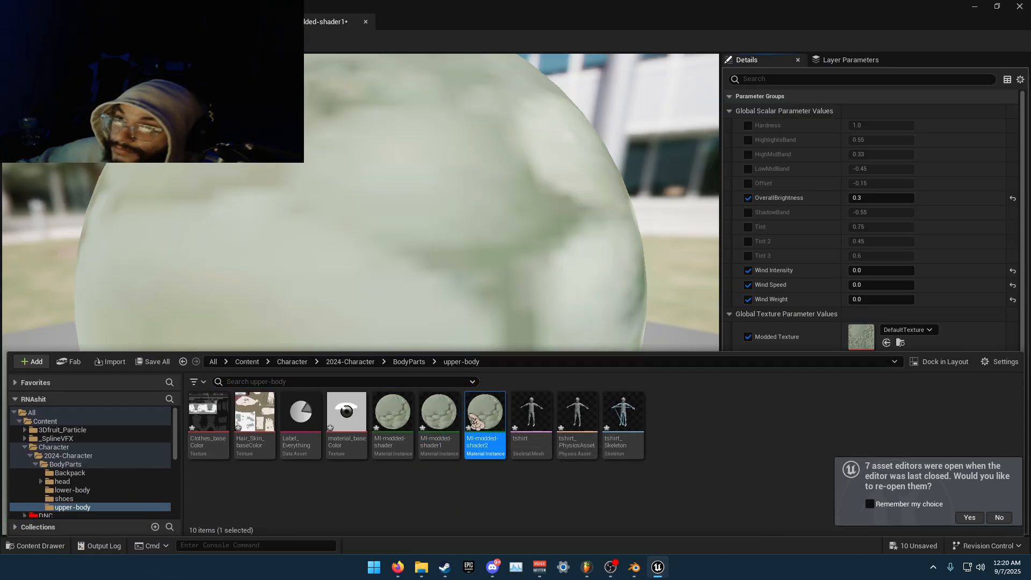
Assign the Hair_Skin_baseColor texture to the Modded Texture parameter of MI-modded-shader
{"action": "scroll", "coordinate": [237, 490], "scroll_direction": "down", "scroll_amount": 5}
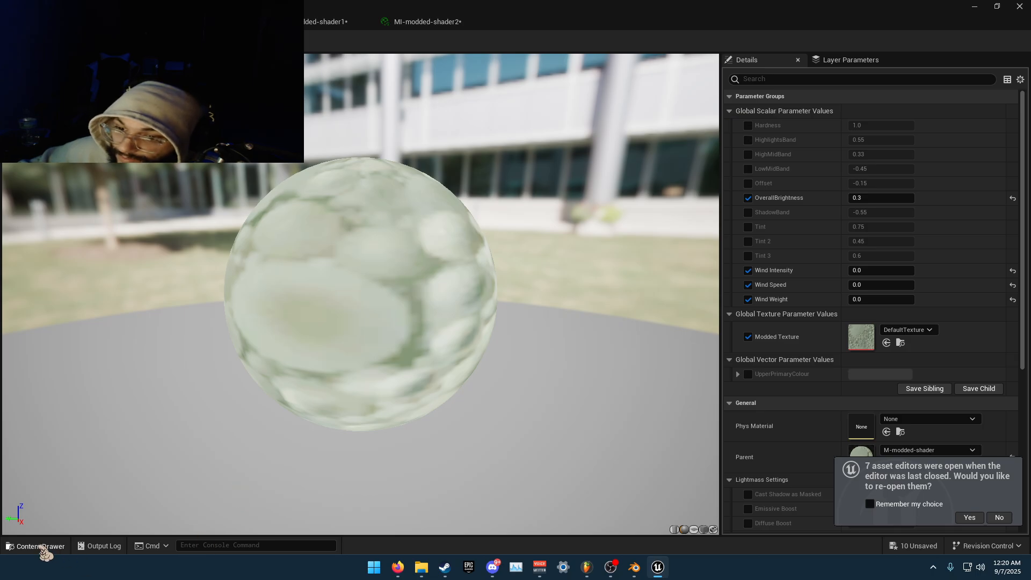
{"action": "left_click", "coordinate": [40, 546]}
{"action": "left_click_drag", "start_coordinate": [257, 416], "coordinate": [864, 336]}
{"action": "scroll", "coordinate": [250, 232], "scroll_direction": "up", "scroll_amount": 5}
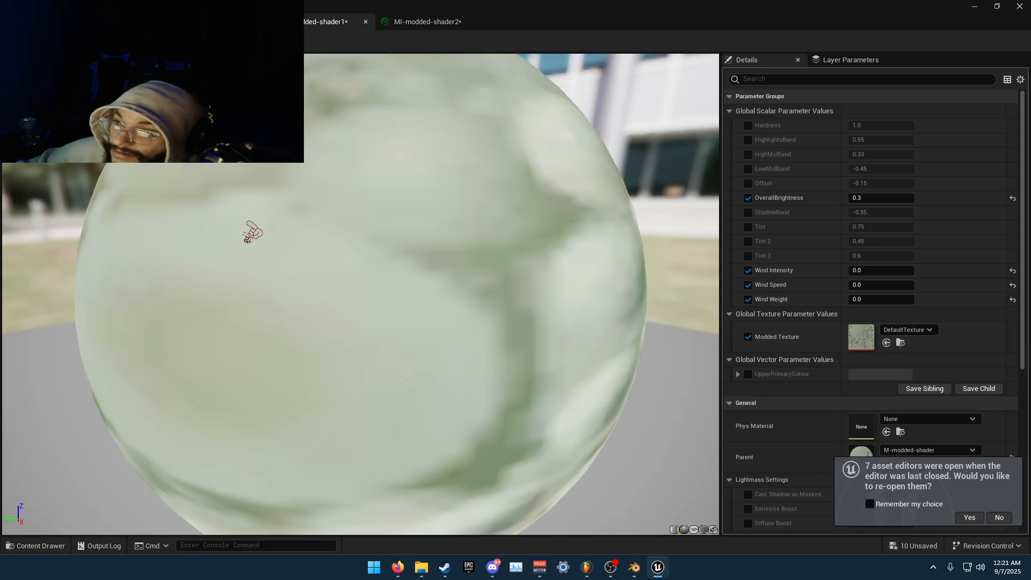
Assign the Clothes_baseColor texture to the Modded Texture parameter of MI-modded-shader1
{"action": "left_click", "coordinate": [35, 546]}
{"action": "left_click_drag", "start_coordinate": [208, 417], "coordinate": [863, 333]}
{"action": "left_click", "coordinate": [422, 22]}
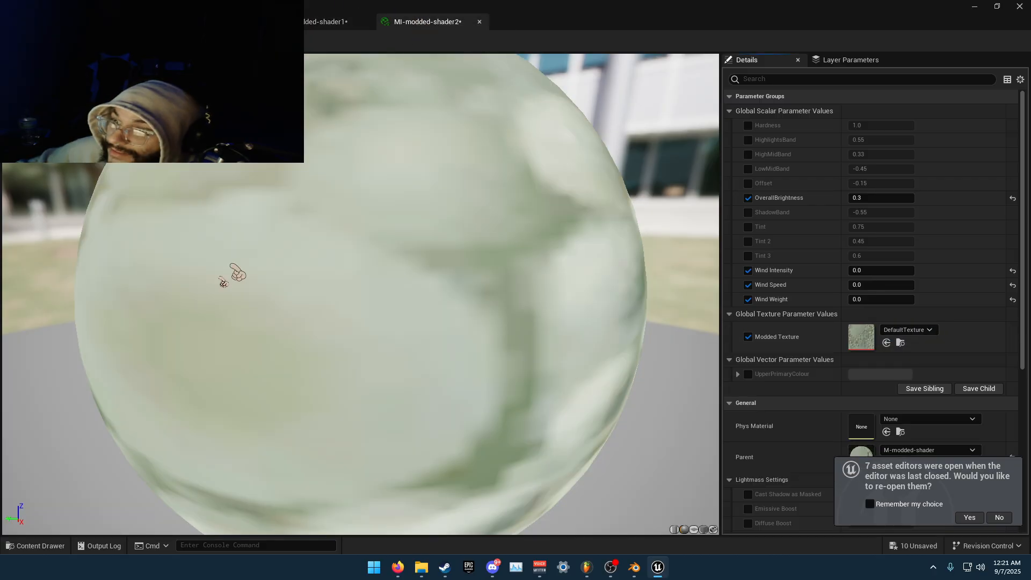
Assign the material_baseColor eye texture to the Modded Texture parameter of MI-modded-shader2
{"action": "left_click", "coordinate": [41, 546]}
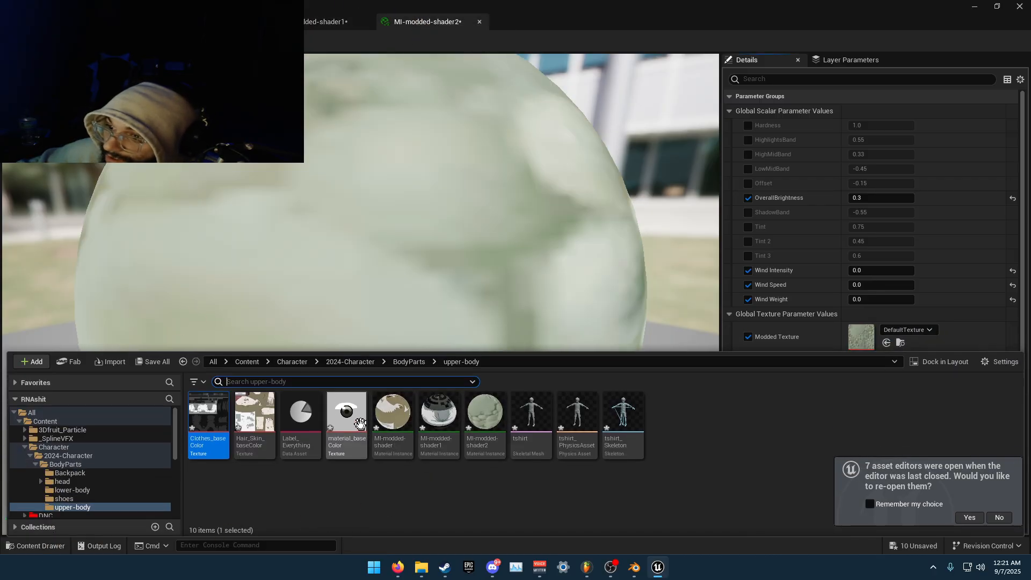
{"action": "left_click", "coordinate": [348, 416]}
{"action": "left_click_drag", "start_coordinate": [348, 416], "coordinate": [862, 337]}
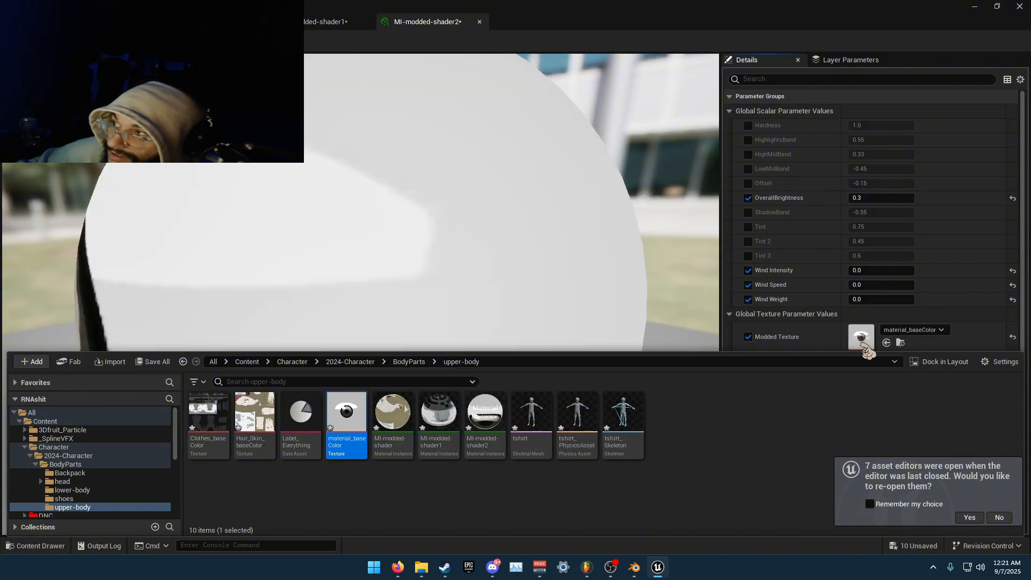
Open the tshirt skeletal mesh and assign MI-modded-shader1 to its Clothes slot and MI-modded-shader2 to its material slot
{"action": "left_click", "coordinate": [81, 22]}
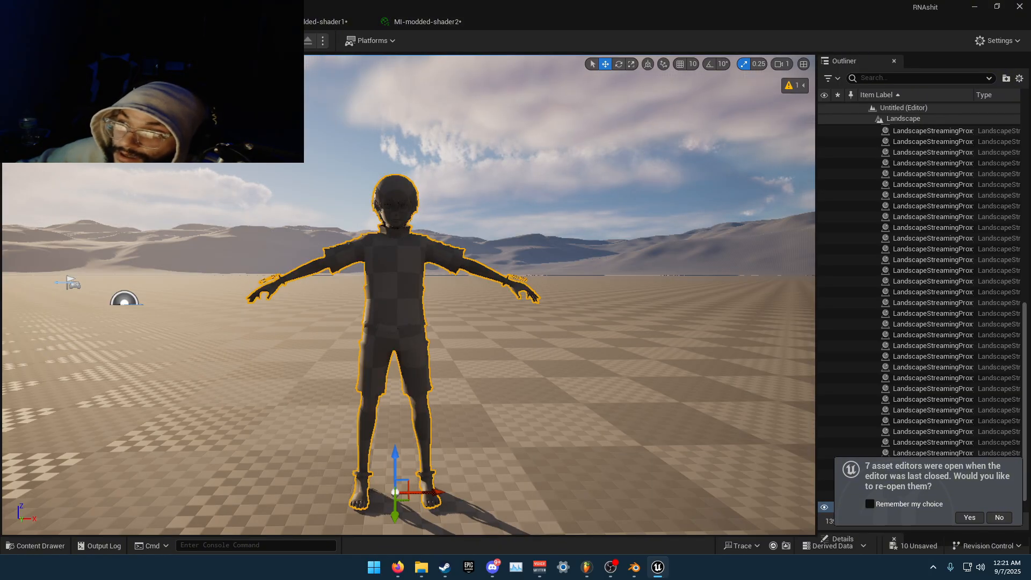
{"action": "left_click", "coordinate": [40, 546]}
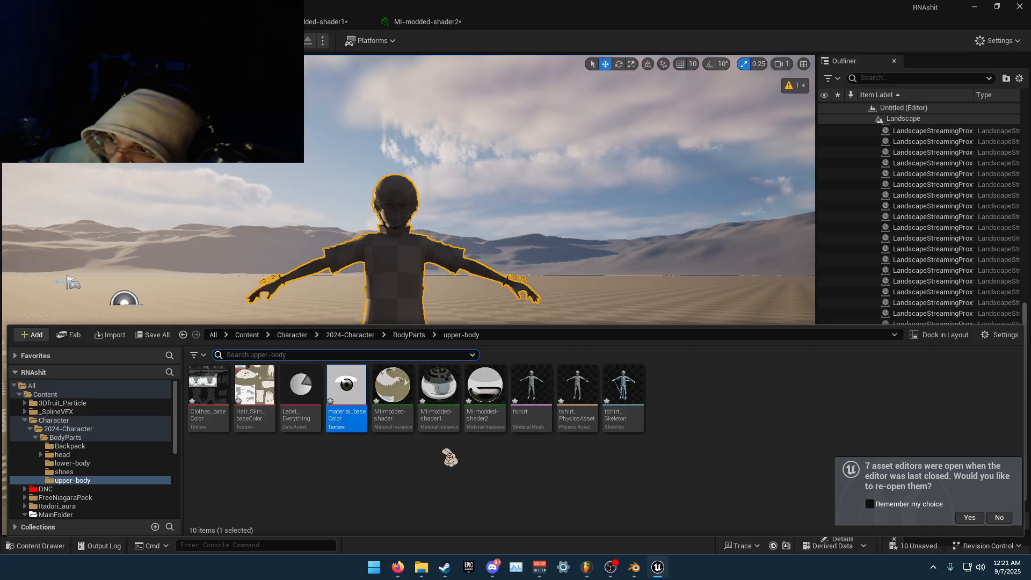
{"action": "double_click", "coordinate": [530, 417]}
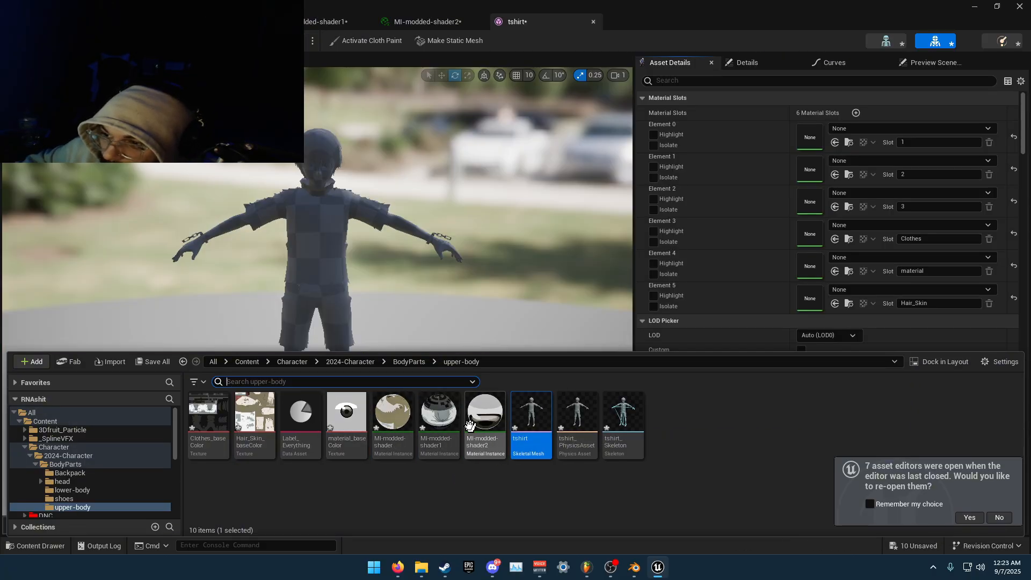
{"action": "left_click_drag", "start_coordinate": [418, 411], "coordinate": [815, 232]}
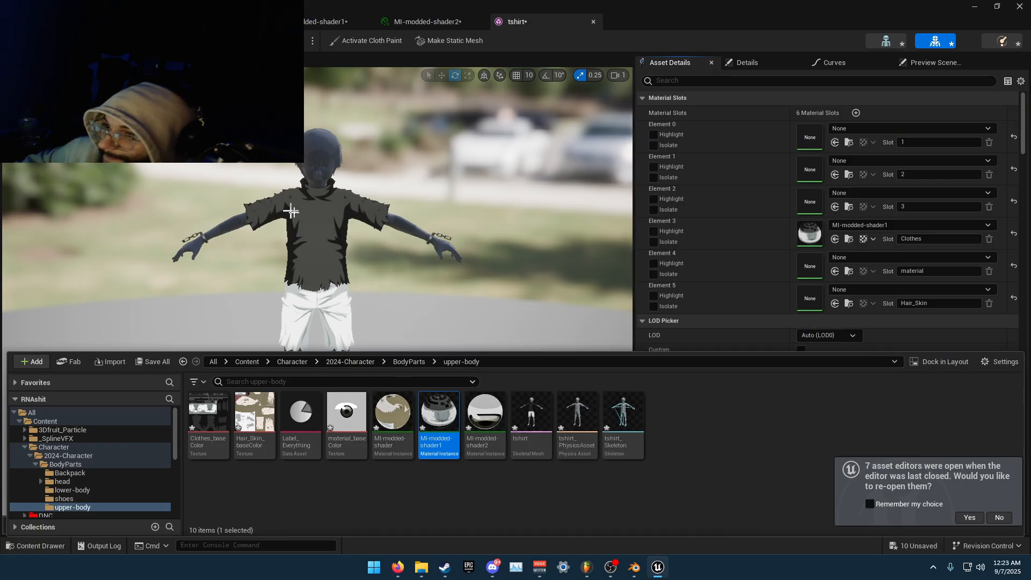
{"action": "left_click_drag", "start_coordinate": [439, 412], "coordinate": [810, 266]}
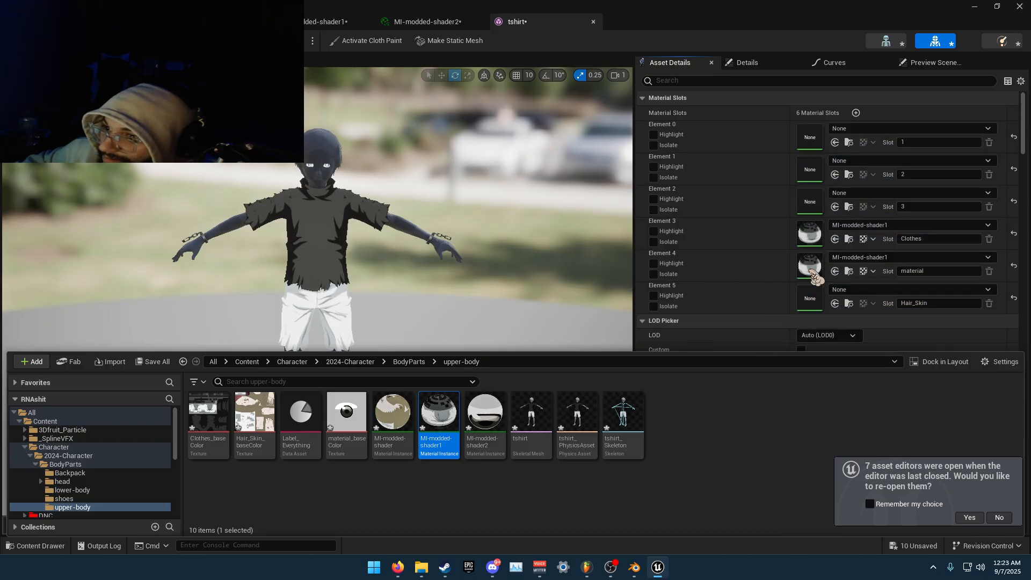
{"action": "left_click_drag", "start_coordinate": [485, 412], "coordinate": [811, 266]}
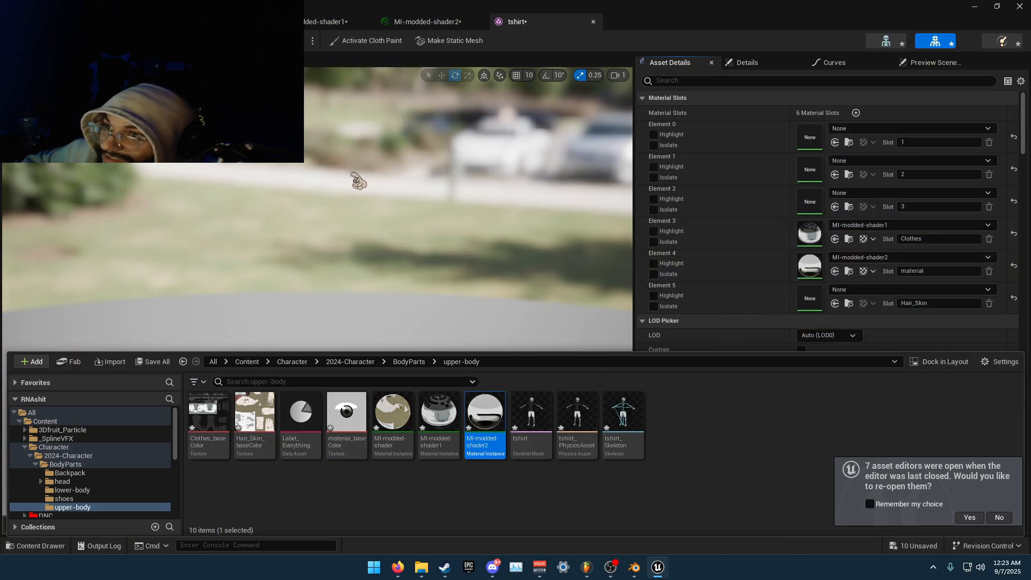
Assign MI-modded-shader to the Hair_Skin slot of the tshirt mesh and save the mesh
{"action": "middle_click_drag", "start_coordinate": [352, 175], "coordinate": [376, 126]}
{"action": "scroll", "coordinate": [355, 197], "scroll_direction": "down", "scroll_amount": 5}
{"action": "left_click", "coordinate": [35, 546]}
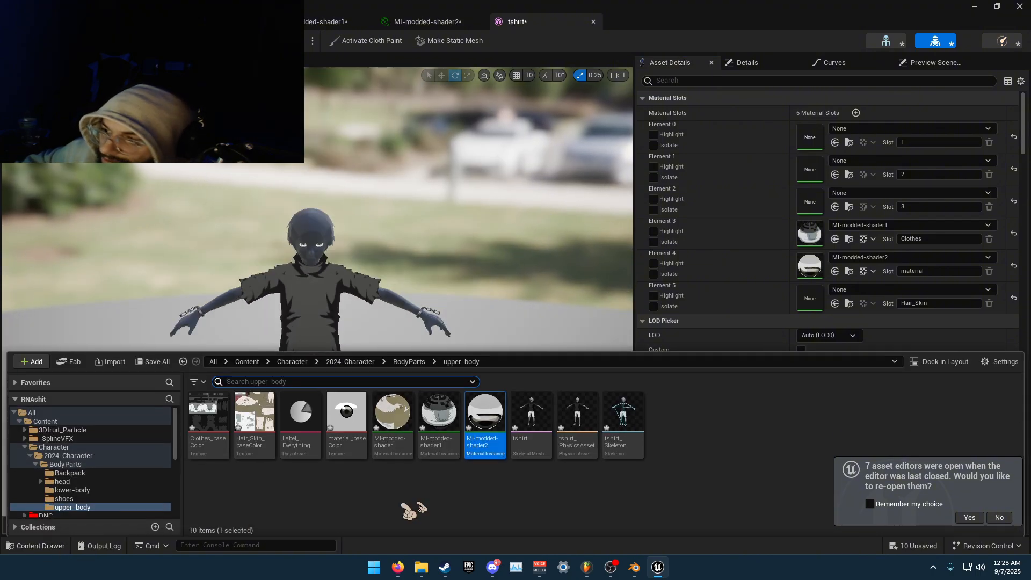
{"action": "left_click_drag", "start_coordinate": [392, 416], "coordinate": [809, 297]}
{"action": "scroll", "coordinate": [400, 241], "scroll_direction": "down", "scroll_amount": 4}
{"action": "middle_click_drag", "start_coordinate": [438, 281], "coordinate": [443, 343]}
{"action": "left_click_drag", "start_coordinate": [437, 280], "coordinate": [439, 185]}
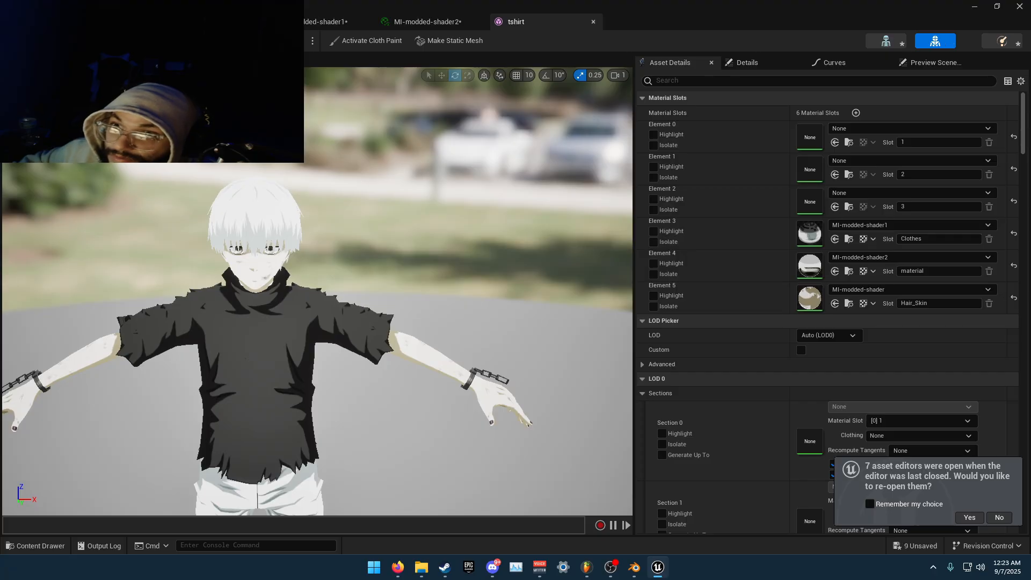
Replace the untextured character in the level with the textured tshirt skeletal mesh, placed on the ground
{"action": "left_click", "coordinate": [95, 22]}
{"action": "left_click", "coordinate": [13, 547]}
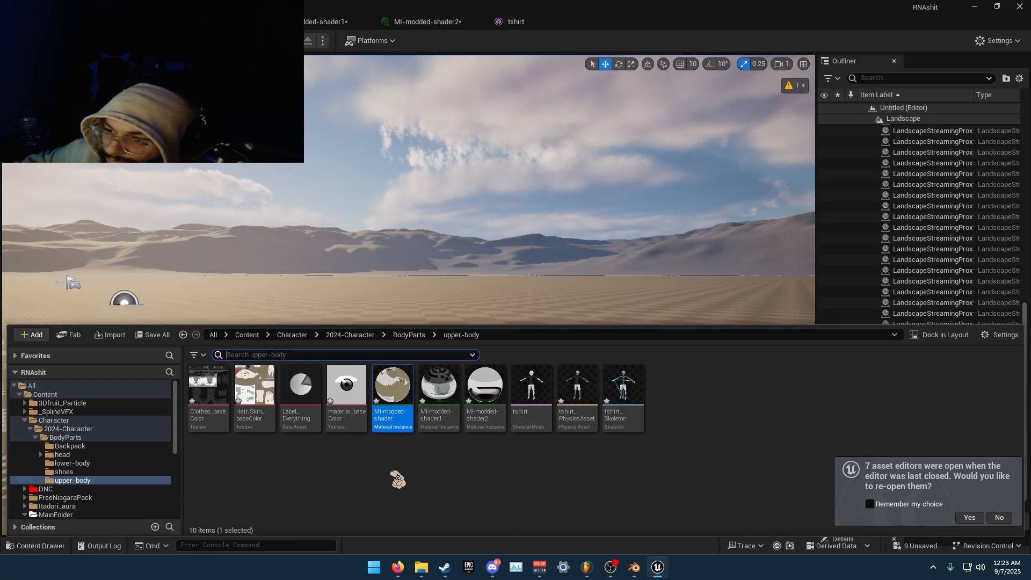
{"action": "left_click_drag", "start_coordinate": [531, 384], "coordinate": [419, 503]}
{"action": "mouse_move", "coordinate": [519, 435]}
{"action": "right_mouse_down"}
{"action": "mouse_move", "coordinate": [514, 462]}
{"action": "mouse_move", "coordinate": [528, 467]}
{"action": "mouse_move", "coordinate": [519, 436]}
{"action": "right_mouse_up"}
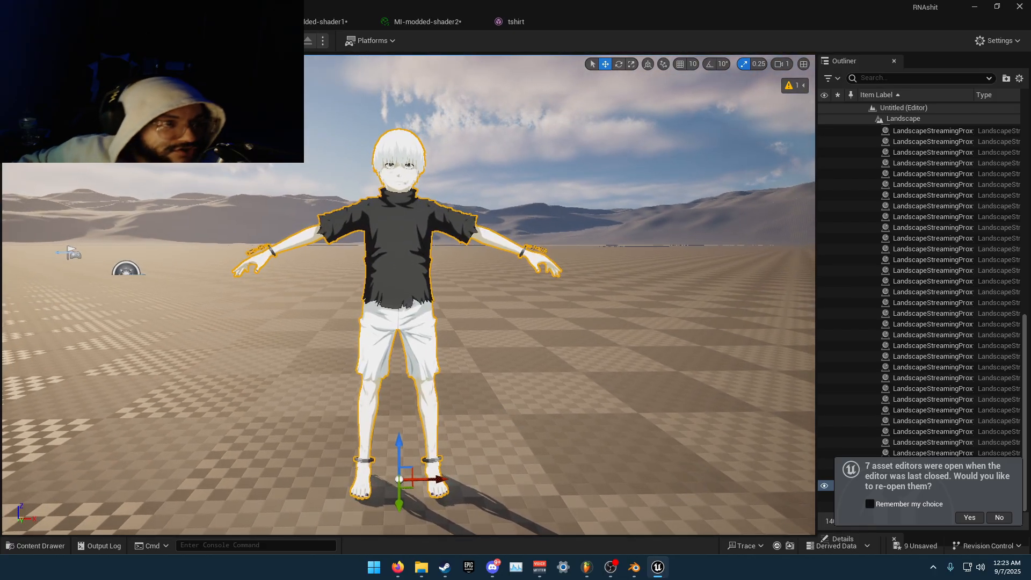
Rename the tshirt_Skeleton asset in the upper-body folder as RNA_UE4_Mannequin_Skeleton
{"action": "left_click", "coordinate": [54, 546]}
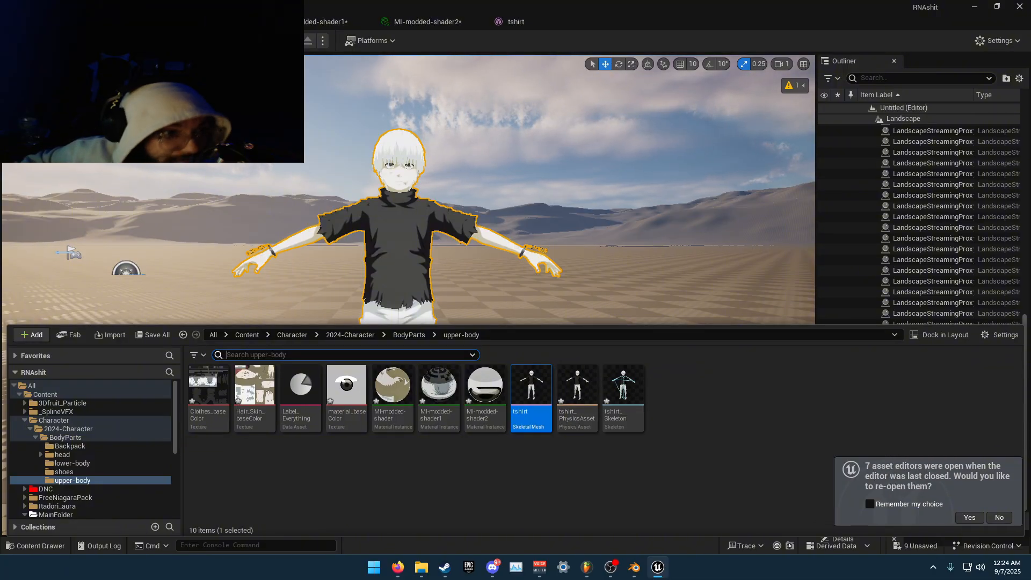
{"action": "left_click", "coordinate": [623, 403]}
{"action": "key", "text": "F2"}
{"action": "type", "text": "RNA_UE4_Mannequin_Skeleton"}
{"action": "left_click", "coordinate": [644, 473]}
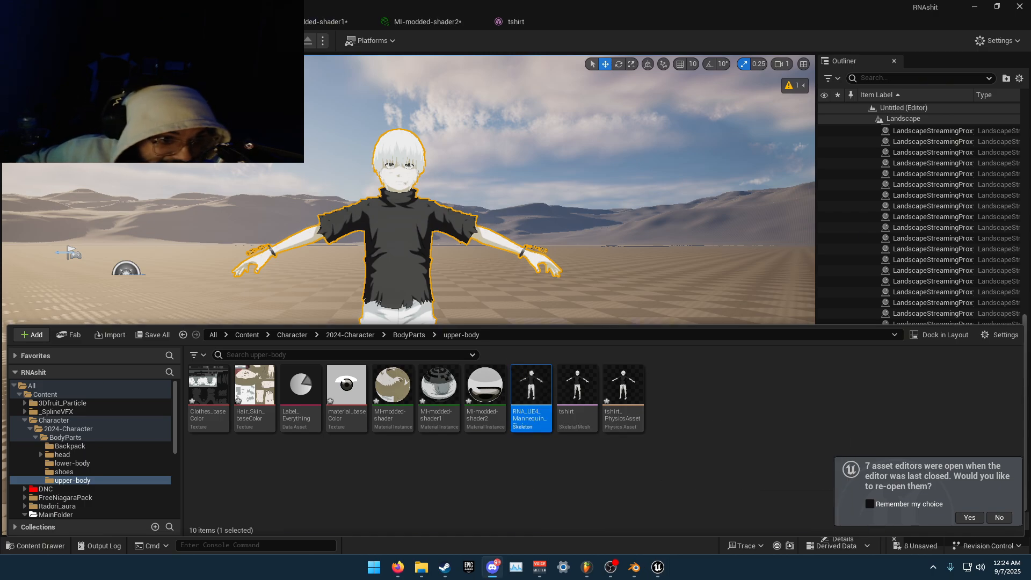
Rename the tshirt_PhysicsAsset asset in the upper-body folder as RNA-PhysicsBody
{"action": "left_click", "coordinate": [630, 388]}
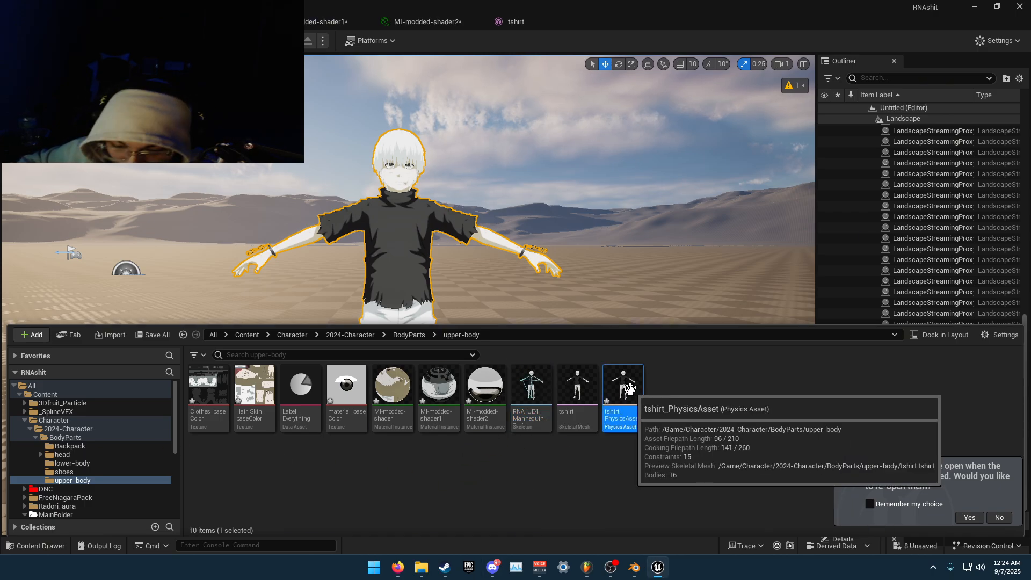
{"action": "key", "text": "F2"}
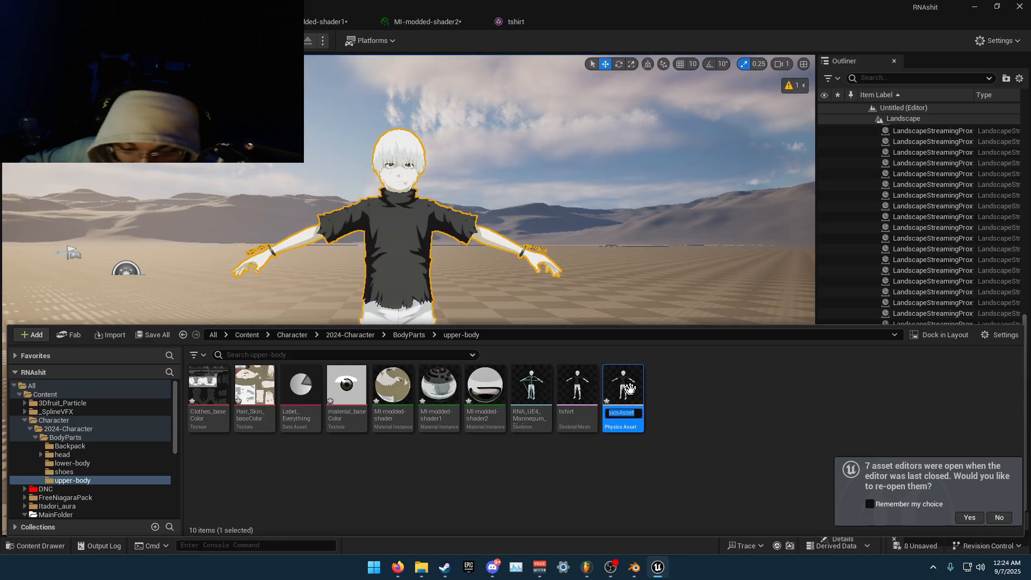
{"action": "type", "text": "RNA-PhysicsBody"}
{"action": "key", "text": "Return"}
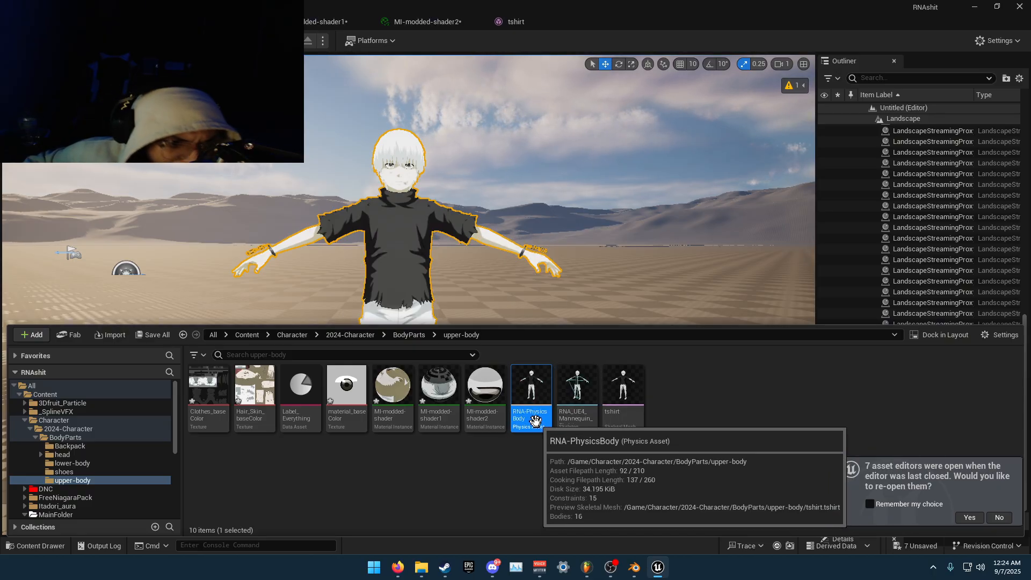
{"action": "left_click", "coordinate": [400, 475]}
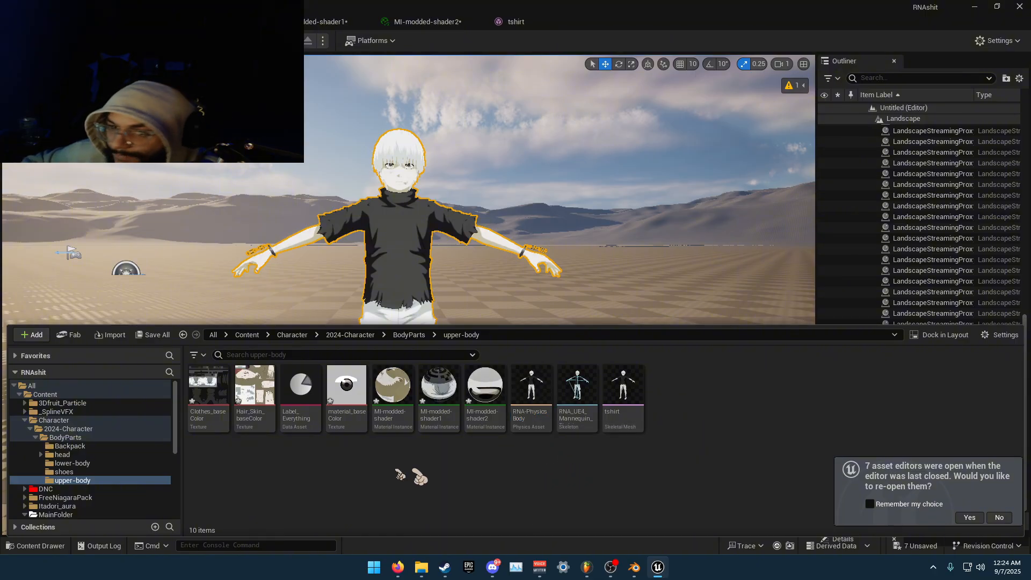
Move RNA_UE4_Mannequin_Skeleton into the MainFolder character's Mesh folder and RNA-PhysicsBody into the MainFolder Physics folder
{"action": "scroll", "coordinate": [76, 469], "scroll_direction": "down", "scroll_amount": 5}
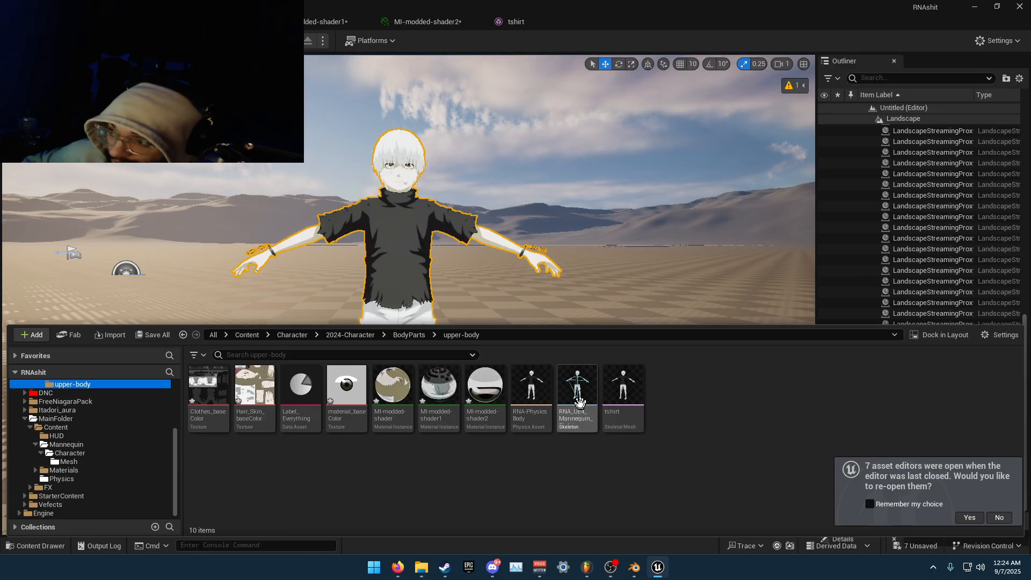
{"action": "left_click_drag", "start_coordinate": [571, 392], "coordinate": [93, 463]}
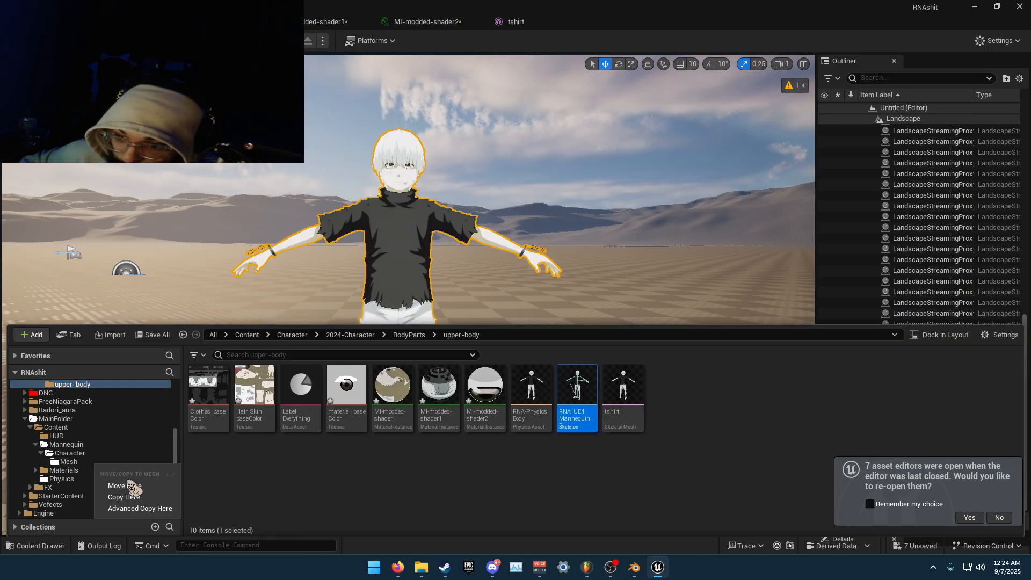
{"action": "left_click", "coordinate": [129, 485]}
{"action": "left_click_drag", "start_coordinate": [530, 392], "coordinate": [94, 486]}
{"action": "left_click", "coordinate": [113, 500]}
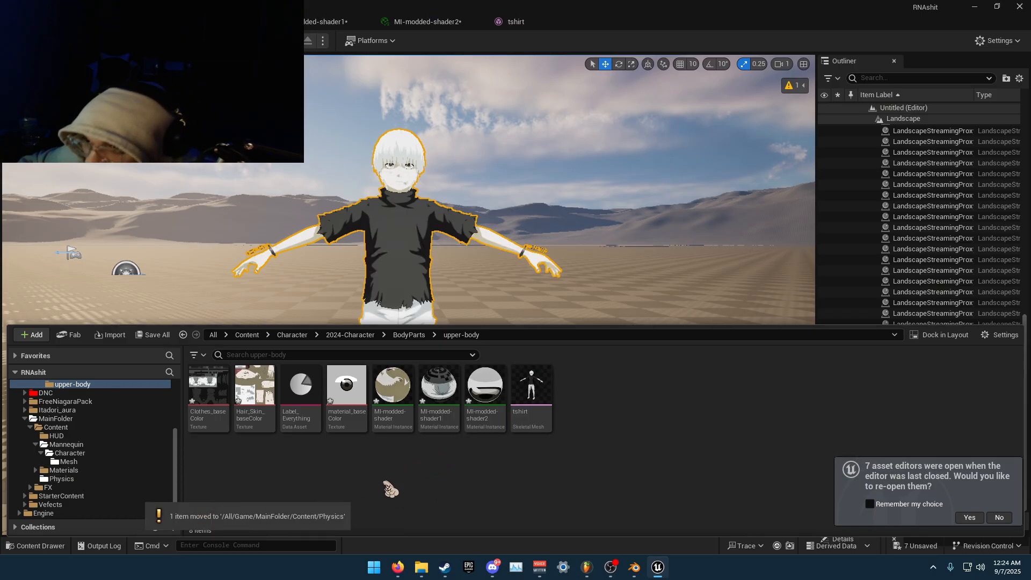
Select all upper-body assets except Label_Everything and move them into the upper-body folder
{"action": "left_click", "coordinate": [207, 396]}
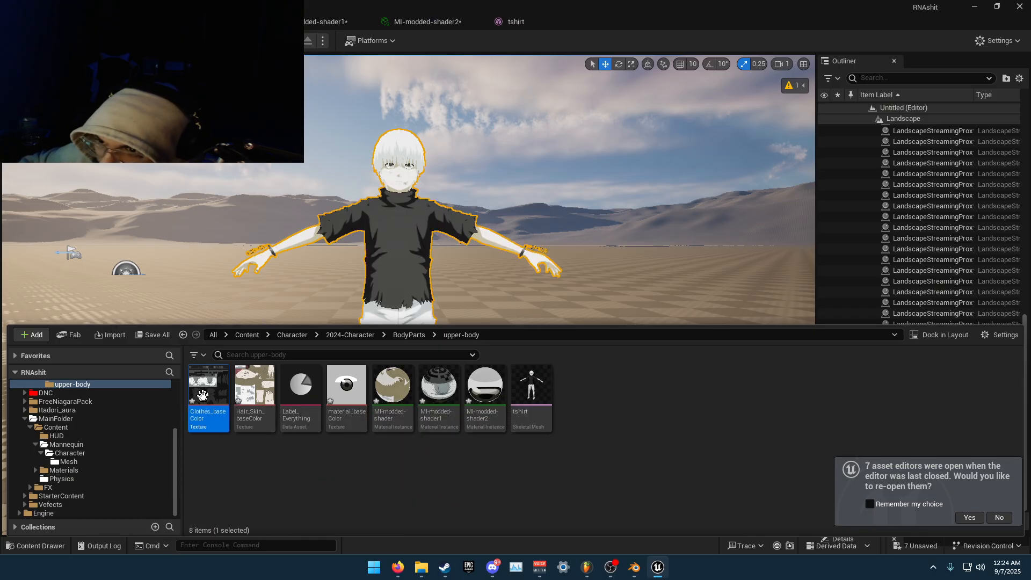
{"action": "left_click", "coordinate": [533, 392], "text": "shift"}
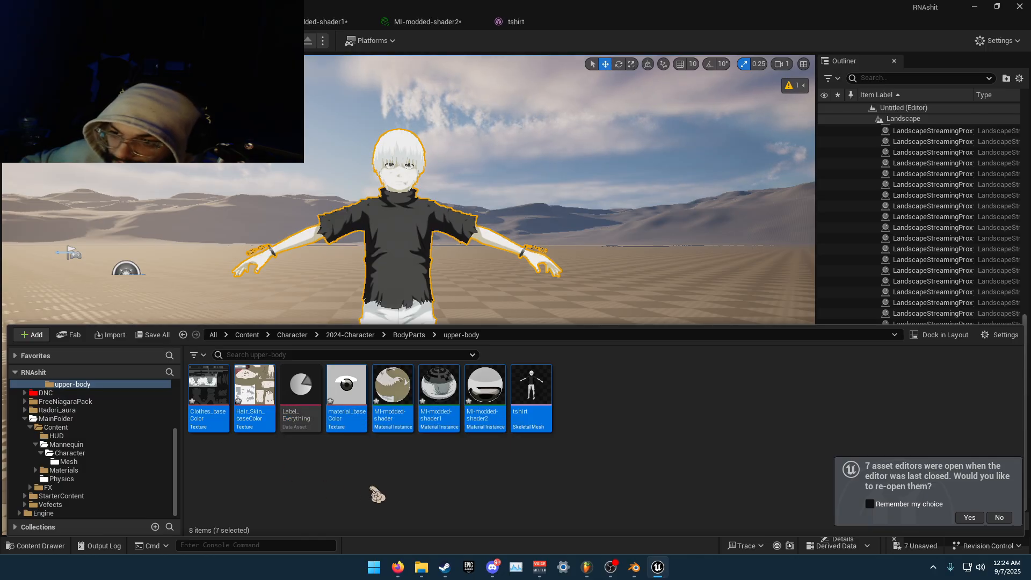
{"action": "left_click", "coordinate": [375, 491]}
{"action": "left_click", "coordinate": [205, 400]}
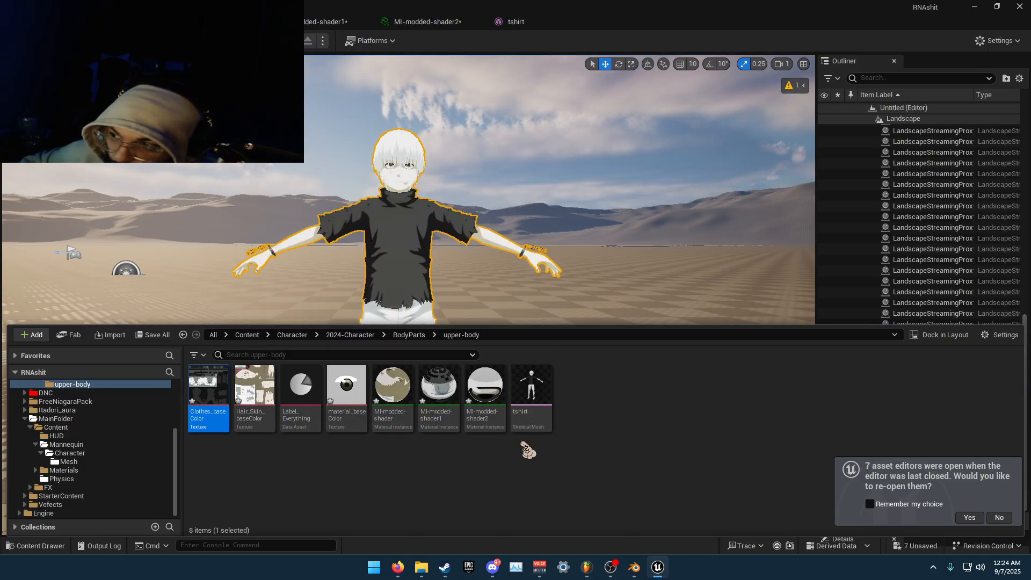
{"action": "left_click", "coordinate": [532, 394], "text": "shift"}
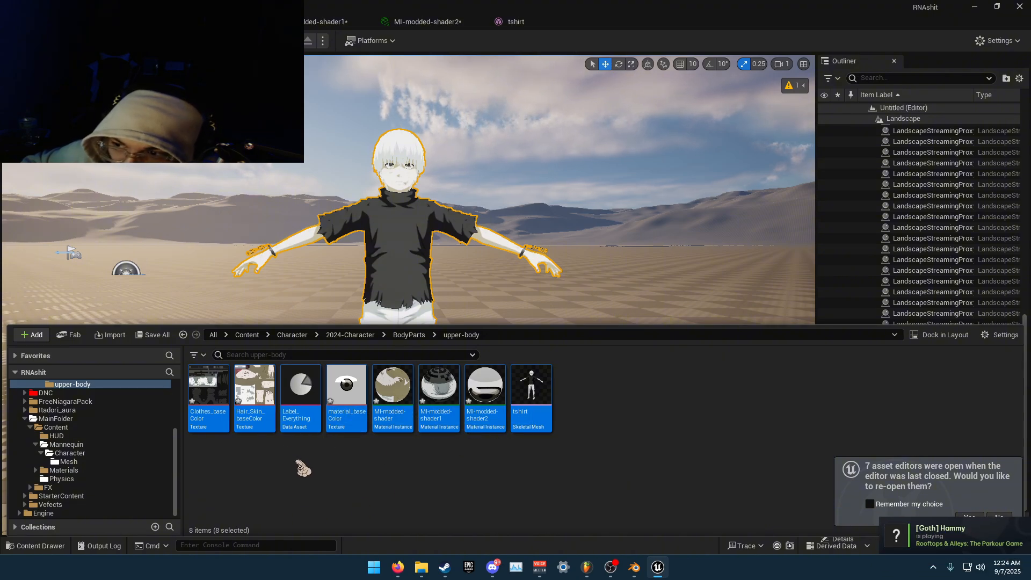
{"action": "left_click", "coordinate": [301, 392], "text": "ctrl"}
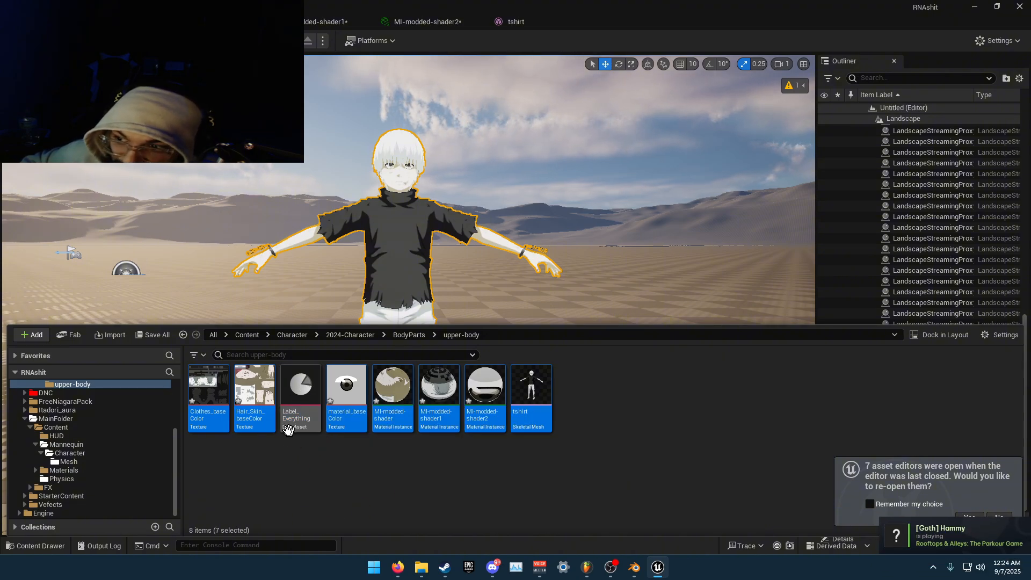
{"action": "left_click_drag", "start_coordinate": [349, 394], "coordinate": [298, 400]}
{"action": "left_click", "coordinate": [325, 417]}
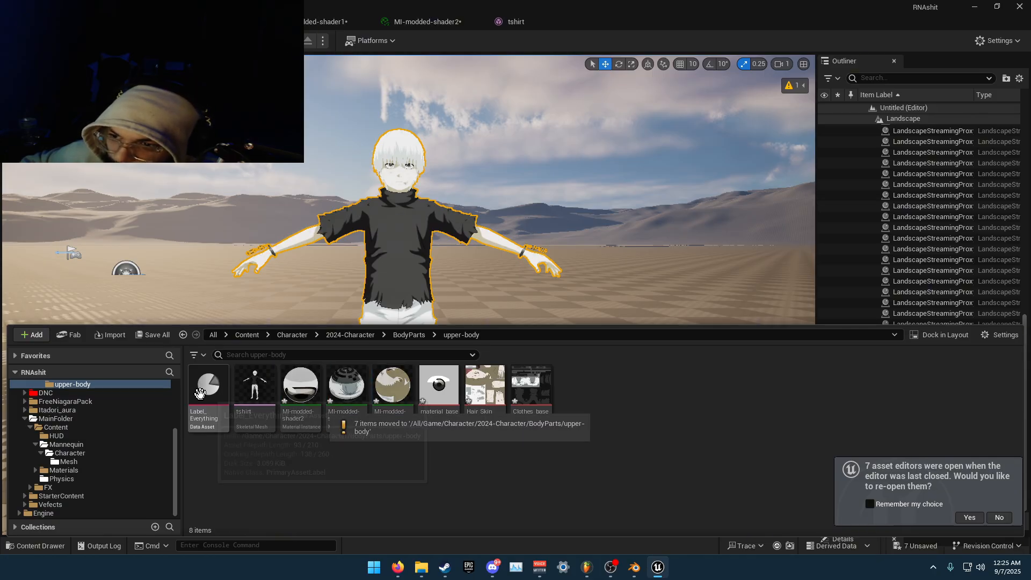
Set the Chunk ID of the Label_Everything data asset to 204, save it, and return to the level
{"action": "double_click", "coordinate": [207, 403]}
{"action": "left_click", "coordinate": [428, 122]}
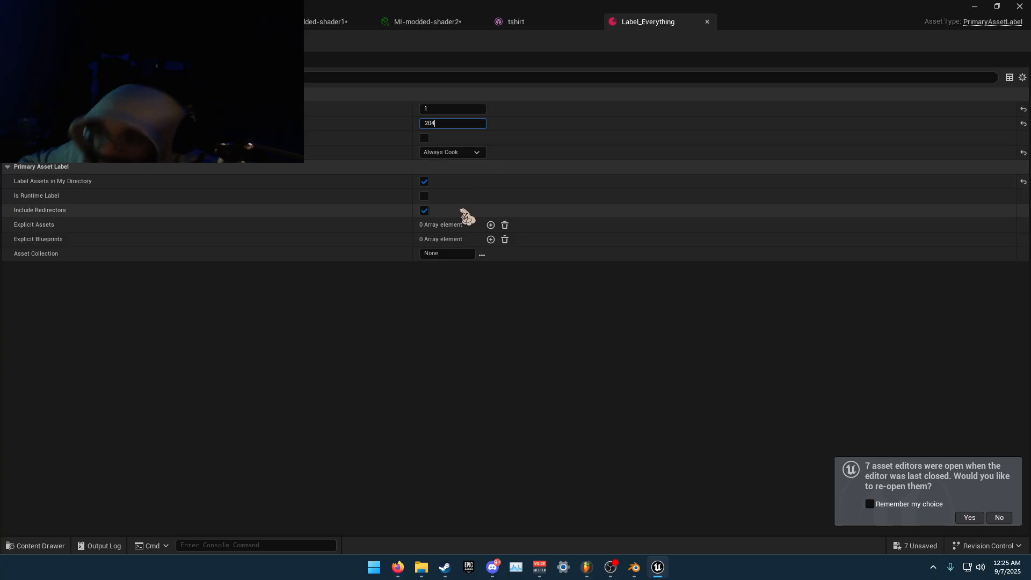
{"action": "type", "text": "204"}
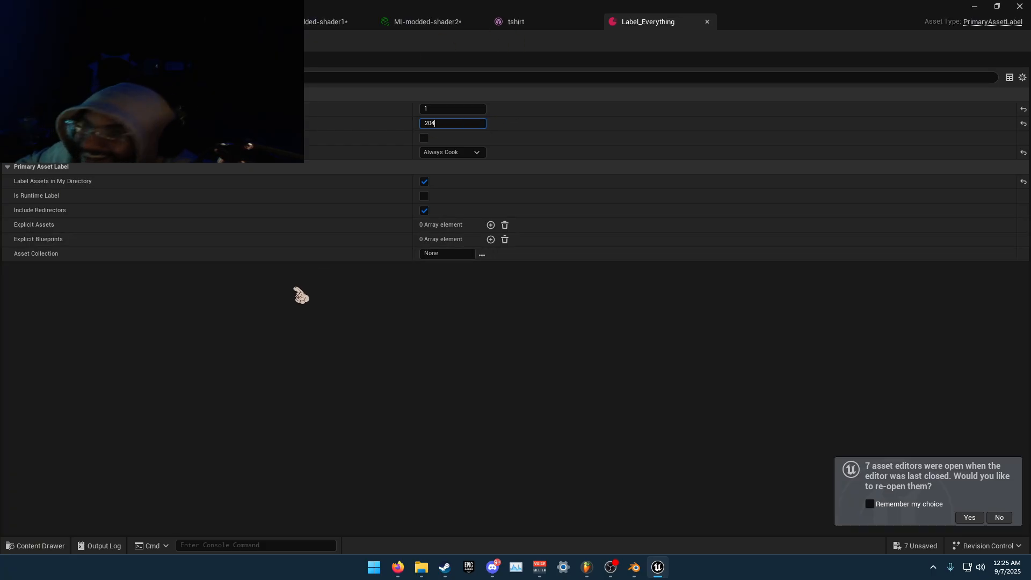
{"action": "left_click", "coordinate": [210, 343]}
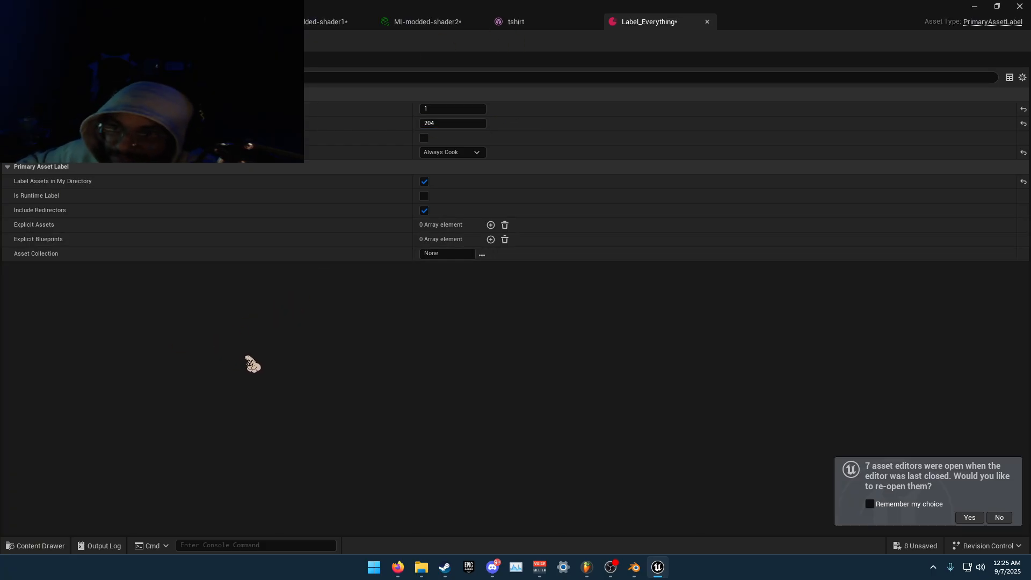
{"action": "left_click", "coordinate": [70, 22]}
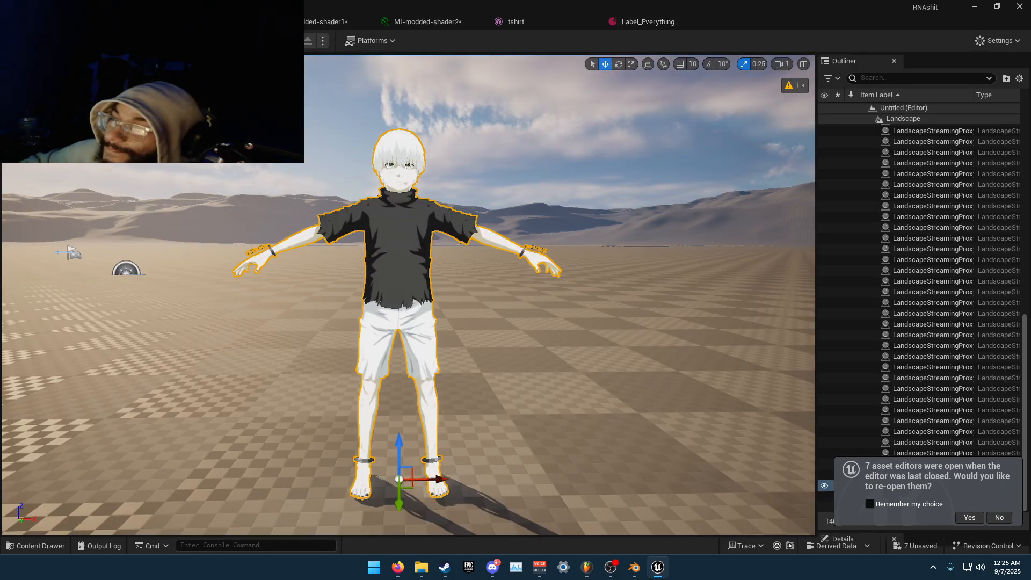
Package the project for Windows into the UEMAP EXPORTS folder, saving the untitled level over GetiTRighT
{"action": "left_click", "coordinate": [65, 546]}
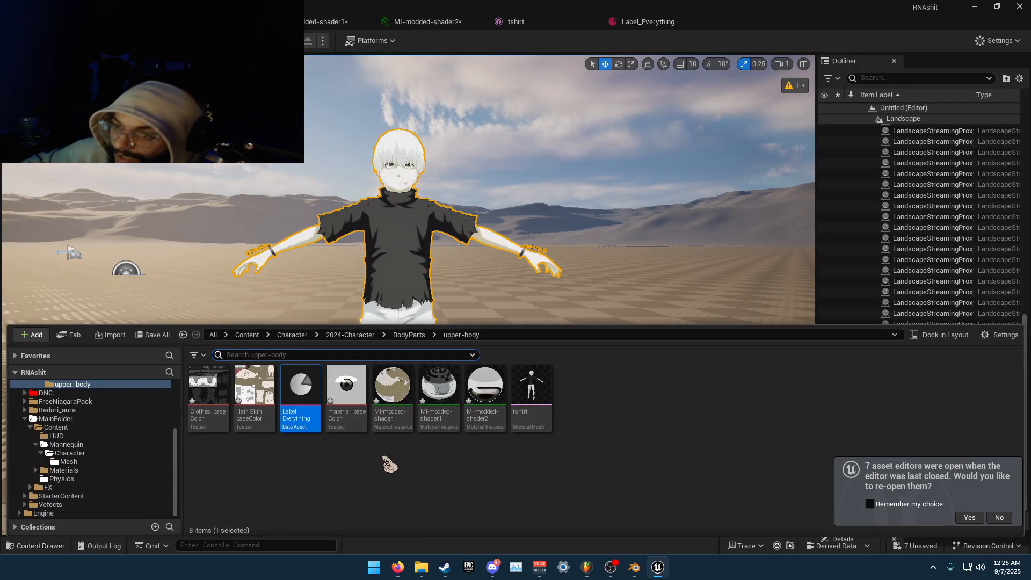
{"action": "left_click", "coordinate": [292, 482]}
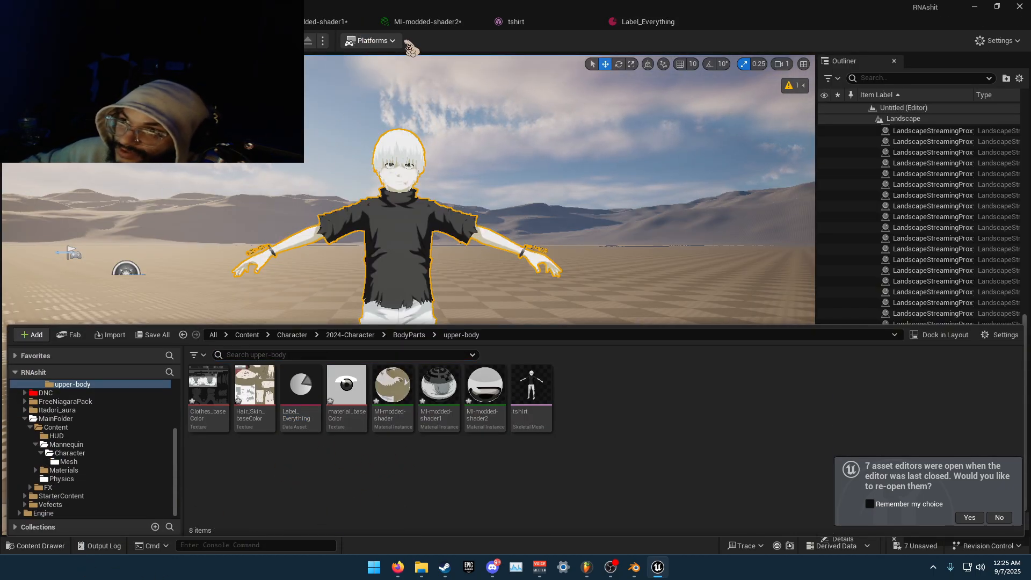
{"action": "left_click", "coordinate": [366, 41]}
{"action": "mouse_move", "coordinate": [419, 189]}
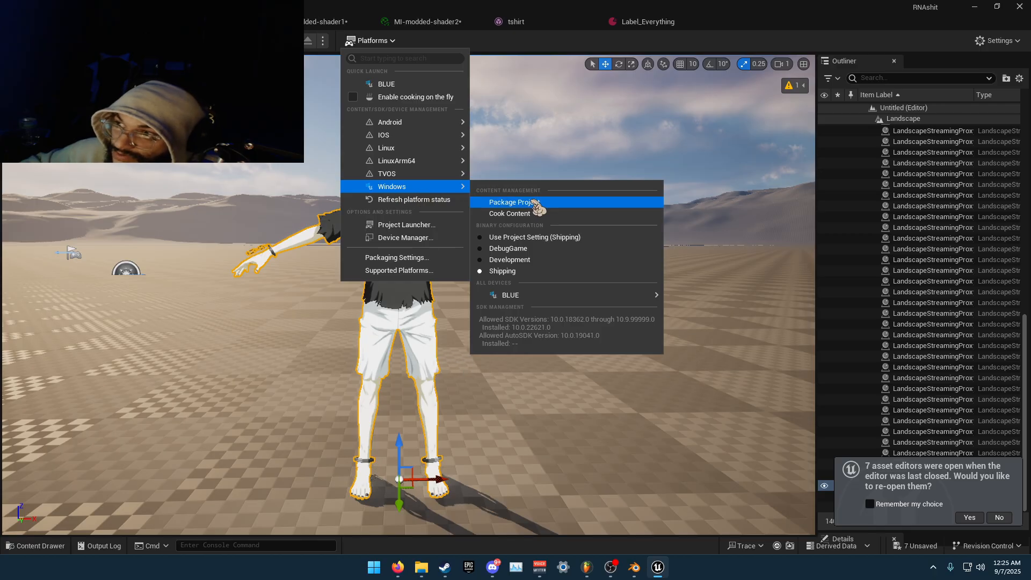
{"action": "left_click", "coordinate": [515, 203]}
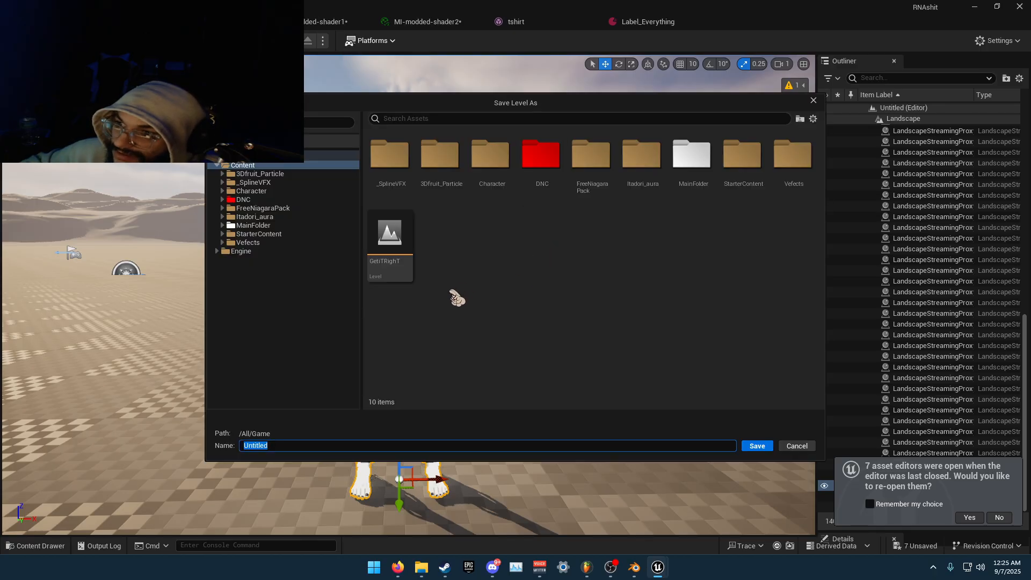
{"action": "left_click", "coordinate": [390, 252]}
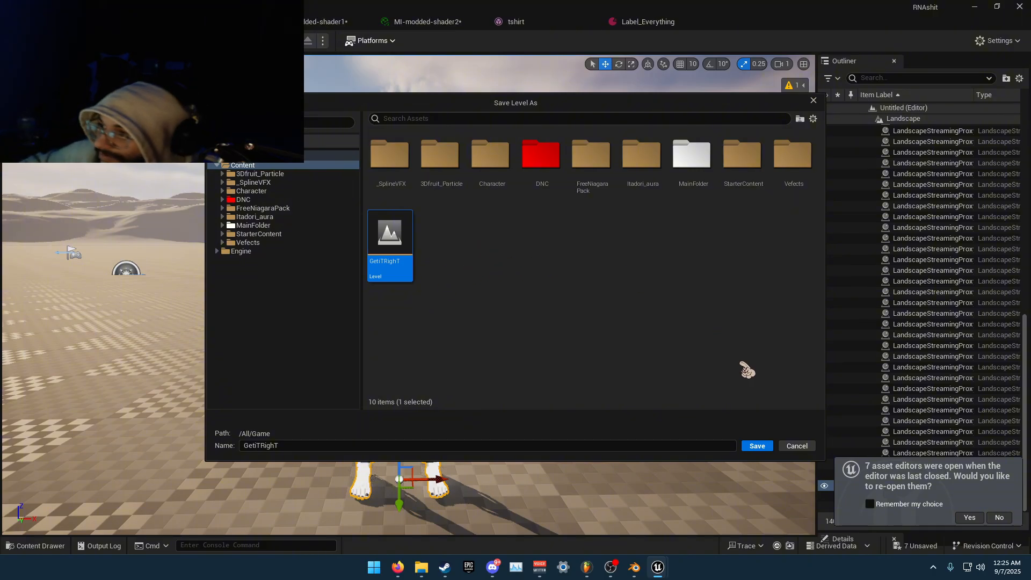
{"action": "left_click", "coordinate": [760, 447]}
{"action": "left_click", "coordinate": [553, 304]}
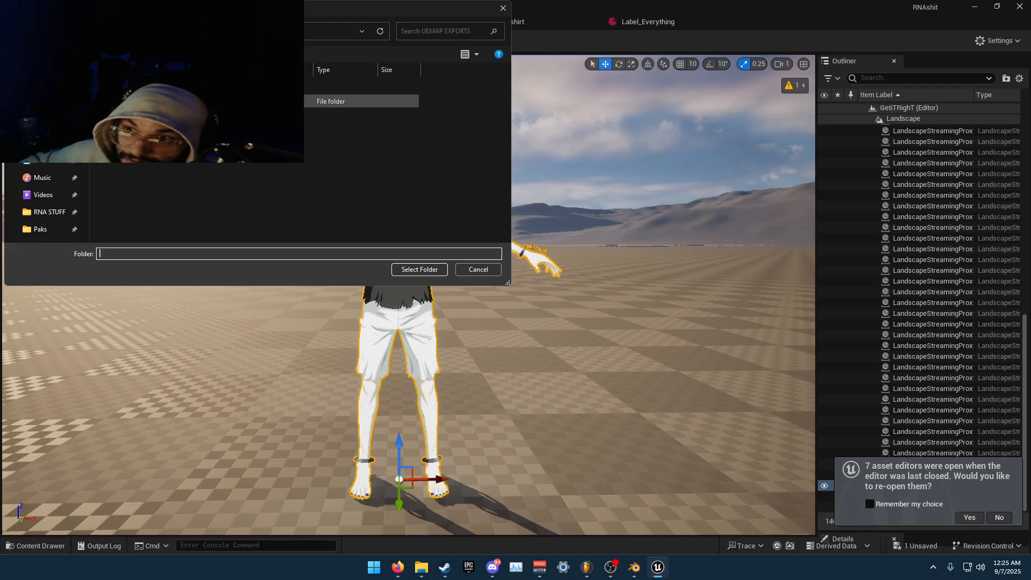
{"action": "left_click", "coordinate": [424, 271]}
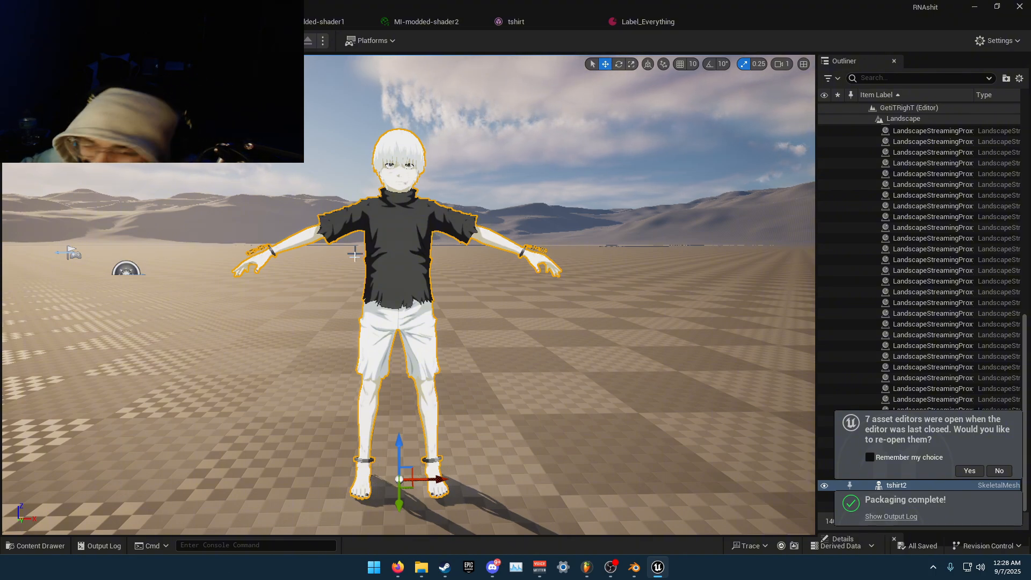
Switch to File Explorer, place two Downloads windows side by side, and open the game's Paks folder in one of them
{"action": "left_click", "coordinate": [428, 567]}
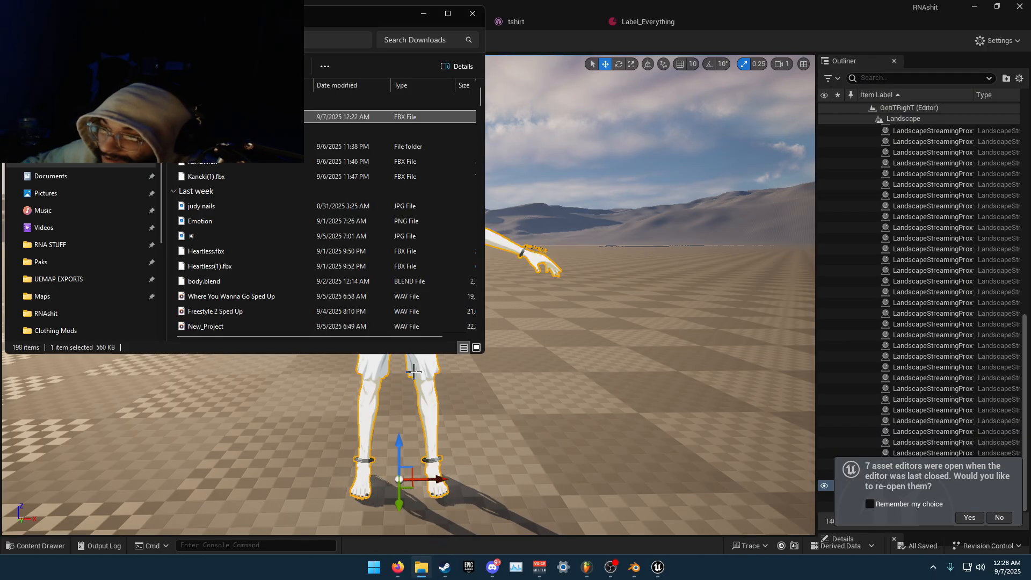
{"action": "right_click", "coordinate": [428, 571]}
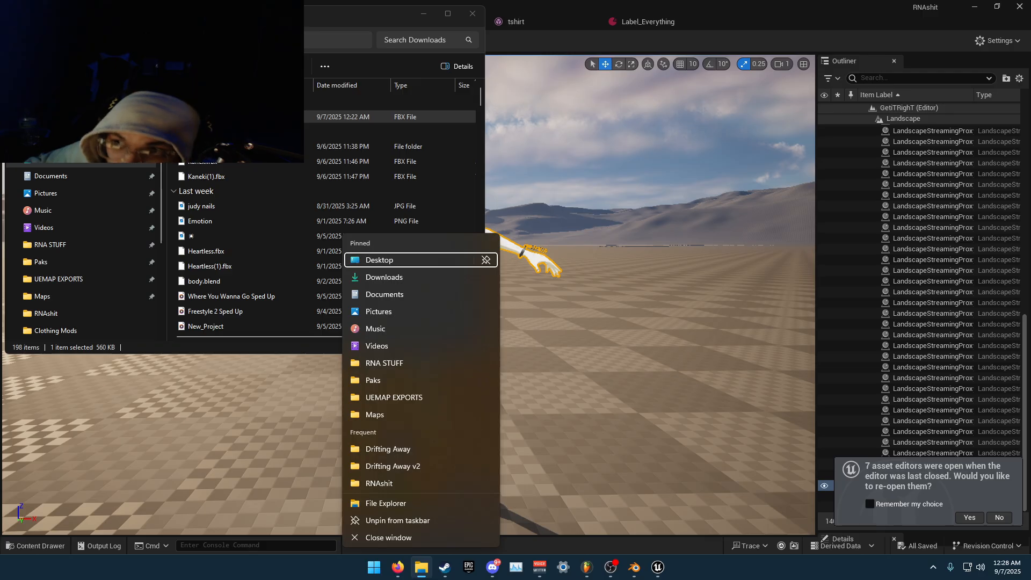
{"action": "left_click", "coordinate": [253, 17]}
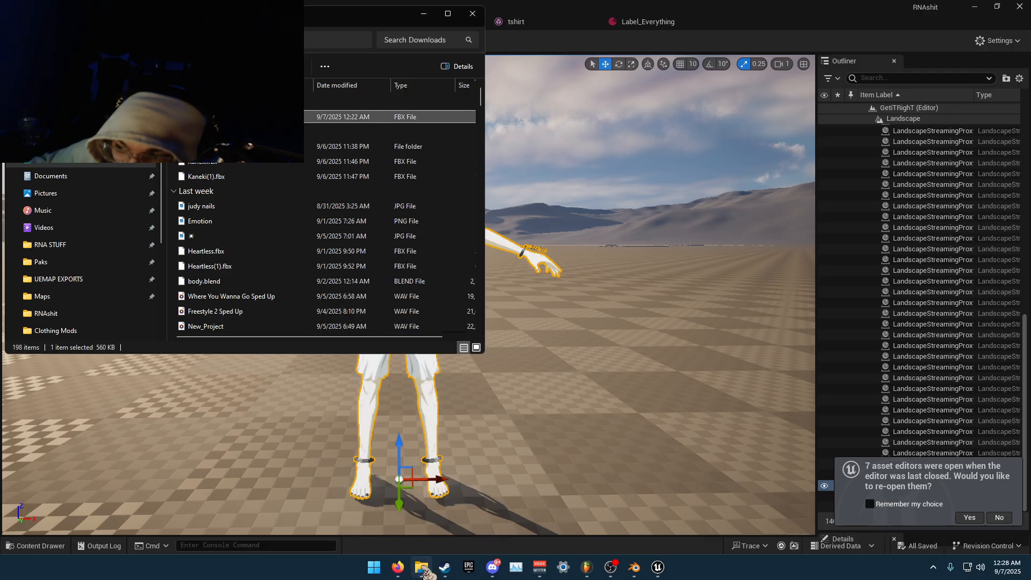
{"action": "right_click", "coordinate": [422, 568]}
{"action": "left_click", "coordinate": [396, 282]}
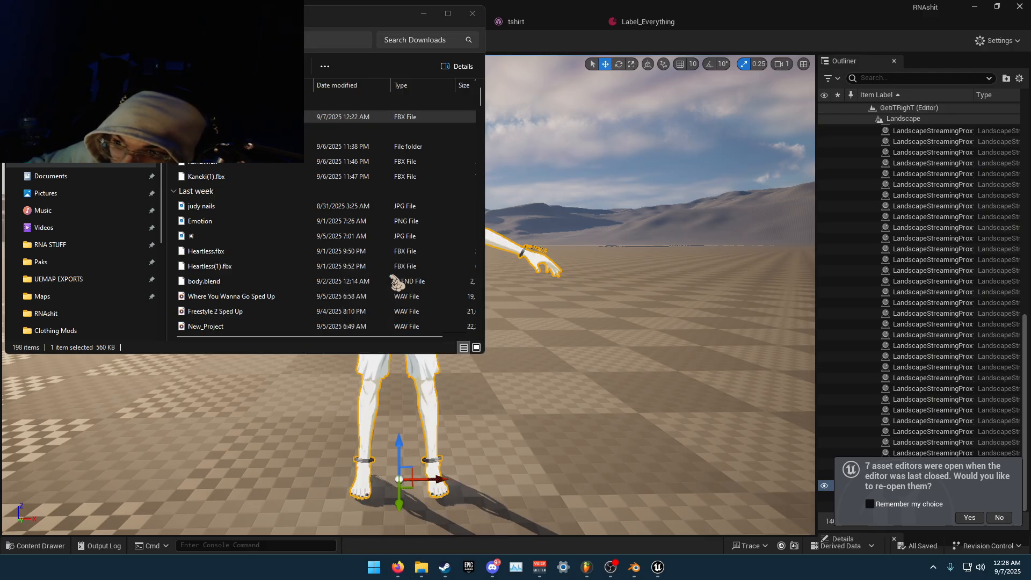
{"action": "left_click_drag", "start_coordinate": [239, 35], "coordinate": [737, 218]}
{"action": "left_click_drag", "start_coordinate": [345, 23], "coordinate": [346, 214]}
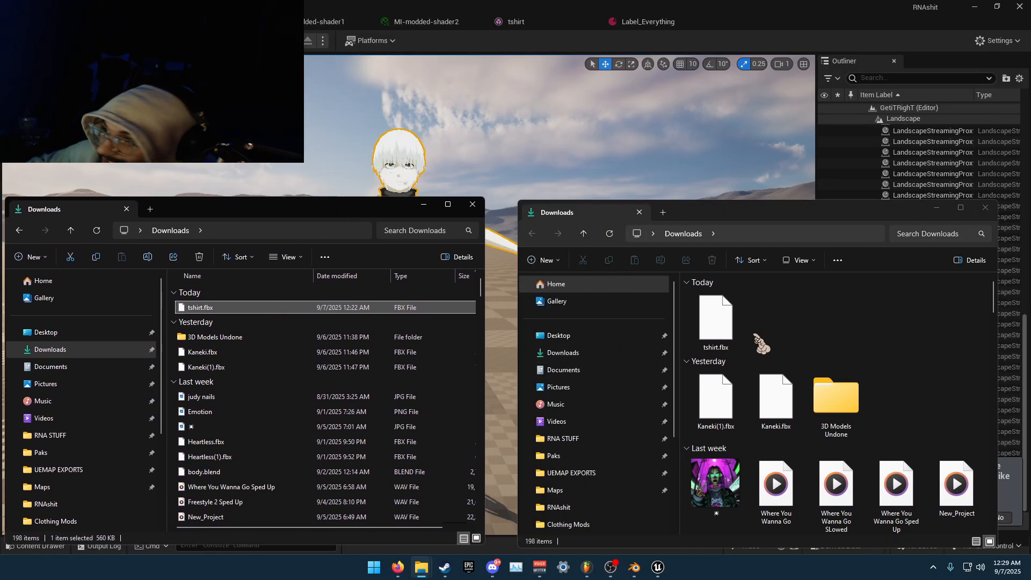
{"action": "left_click", "coordinate": [54, 456]}
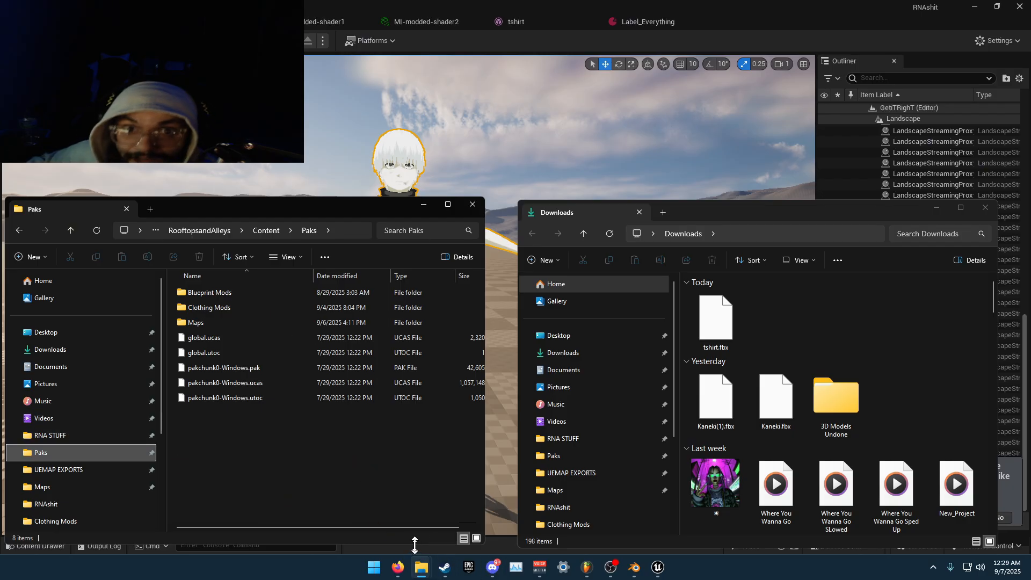
Switch to Steam, browse the local files of Rooftops & Alleys, and open RooftopsandAlleys > Content > Paks
{"action": "left_click", "coordinate": [443, 568]}
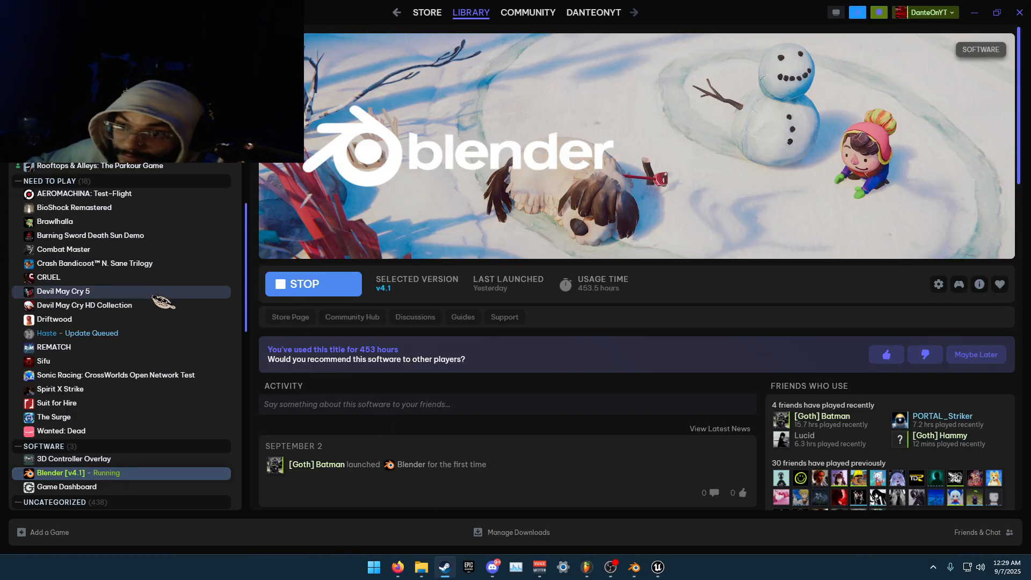
{"action": "left_click", "coordinate": [83, 168]}
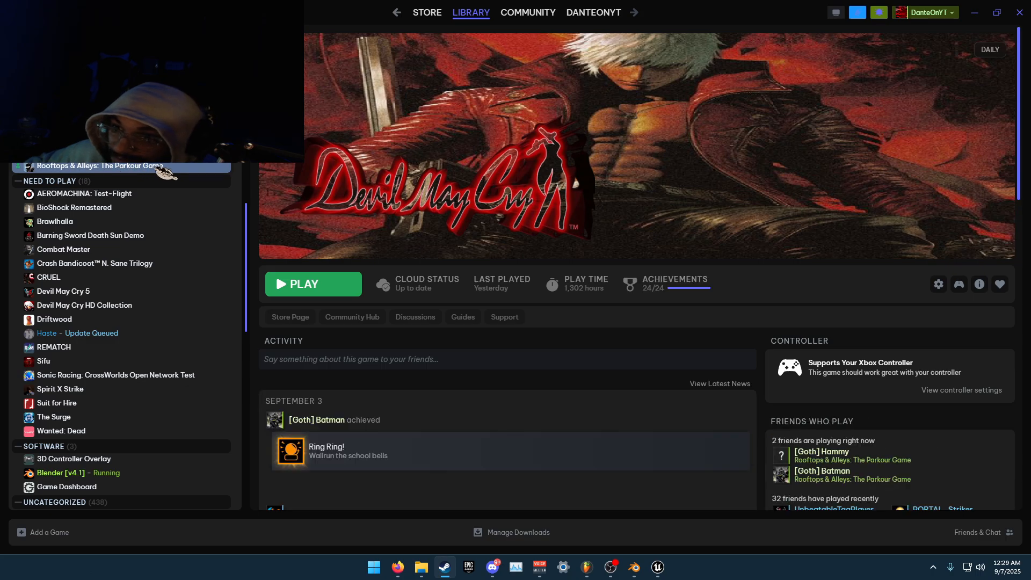
{"action": "left_click", "coordinate": [938, 284]}
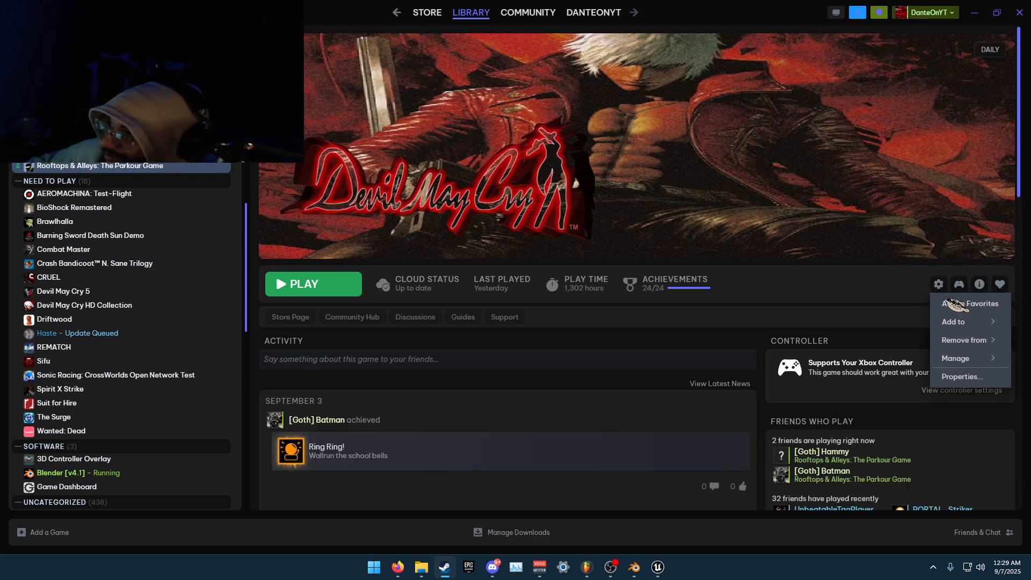
{"action": "mouse_move", "coordinate": [961, 358]}
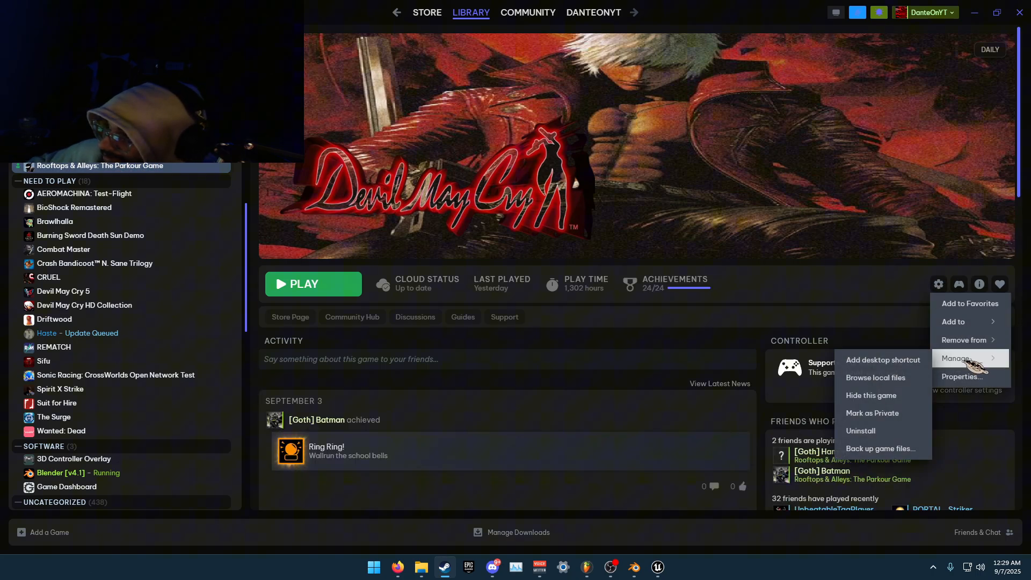
{"action": "left_click", "coordinate": [878, 378]}
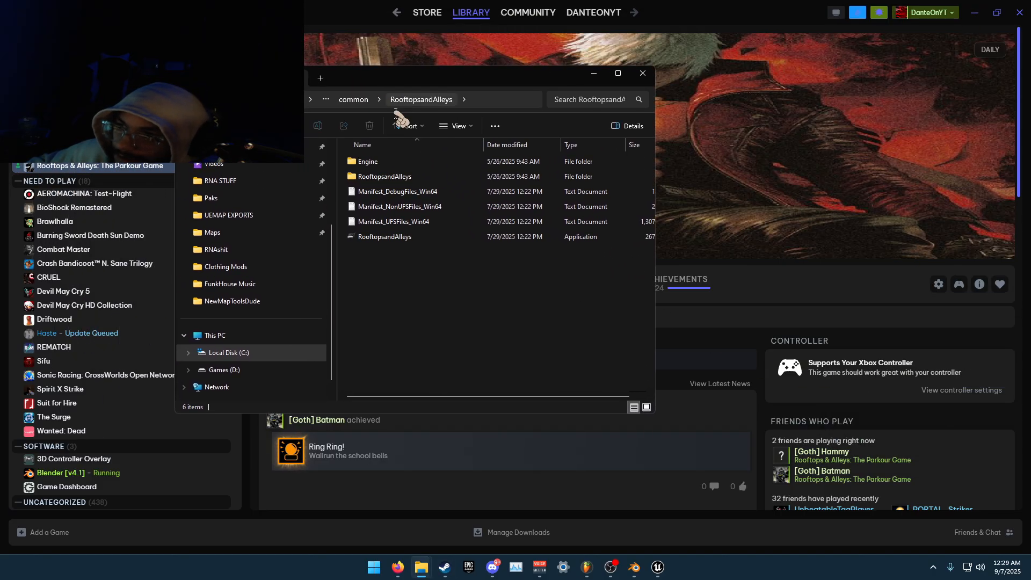
{"action": "left_click", "coordinate": [403, 184]}
{"action": "double_click", "coordinate": [403, 184]}
{"action": "double_click", "coordinate": [392, 181]}
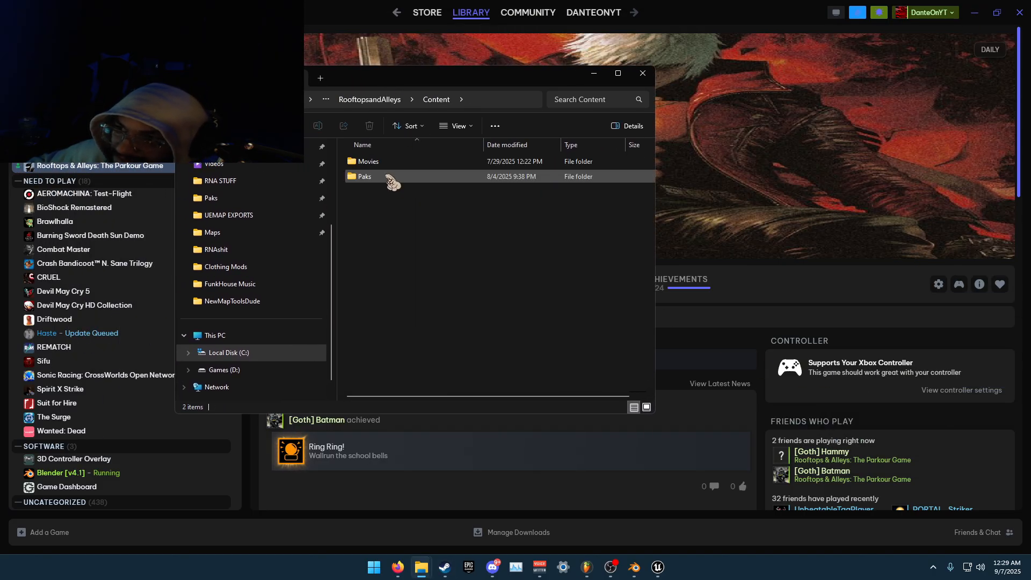
{"action": "left_click", "coordinate": [390, 181]}
{"action": "double_click", "coordinate": [389, 181]}
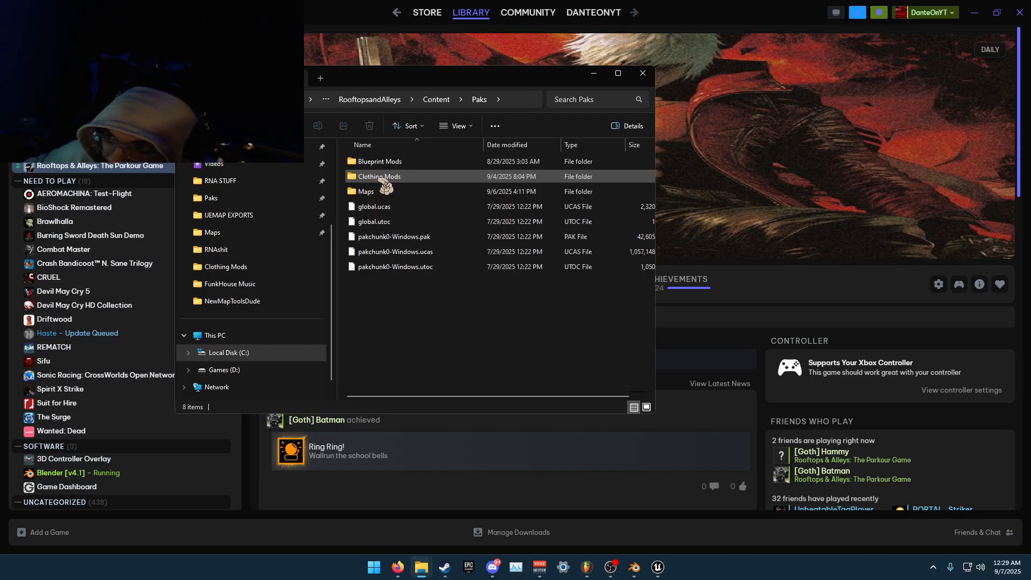
Close the folder window opened from Steam and bring the two side-by-side File Explorer windows back to the front
{"action": "left_click", "coordinate": [642, 73]}
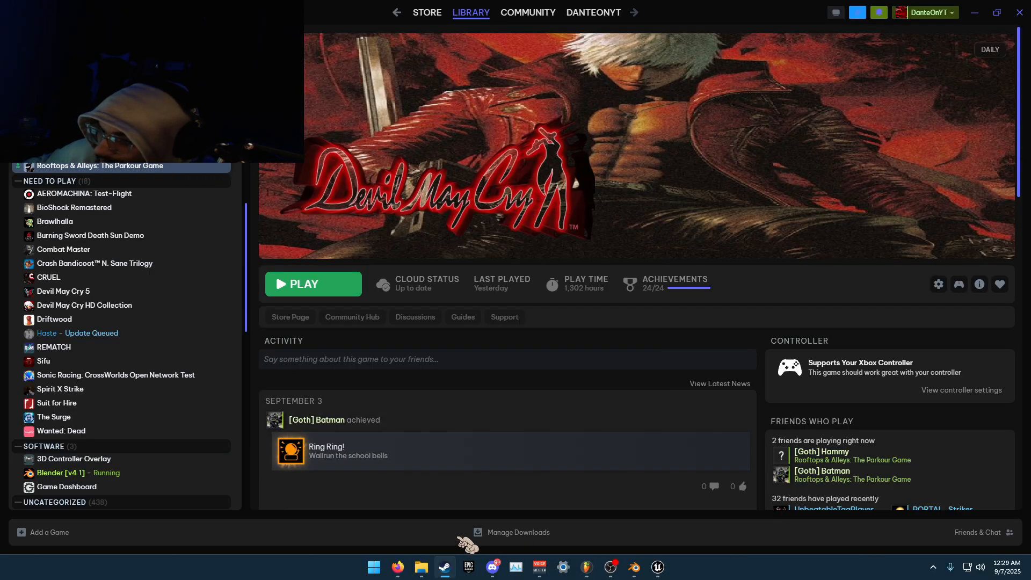
{"action": "left_click", "coordinate": [421, 567]}
{"action": "mouse_move", "coordinate": [421, 567]}
{"action": "left_click", "coordinate": [400, 508]}
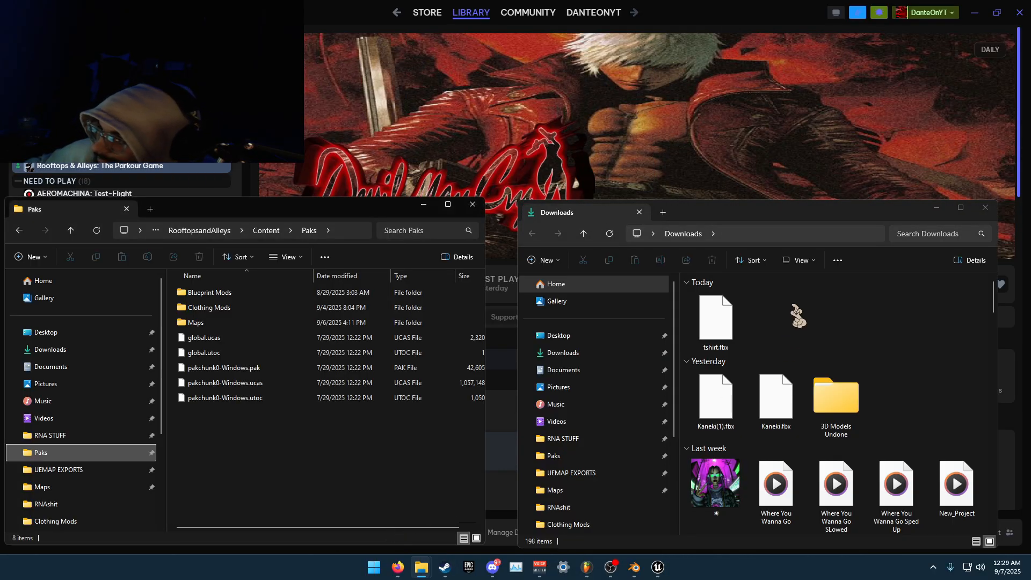
Open the packaged build's pak folder at UEMAP EXPORTS > Windows > RNAshit > Content > Paks
{"action": "left_click", "coordinate": [585, 473]}
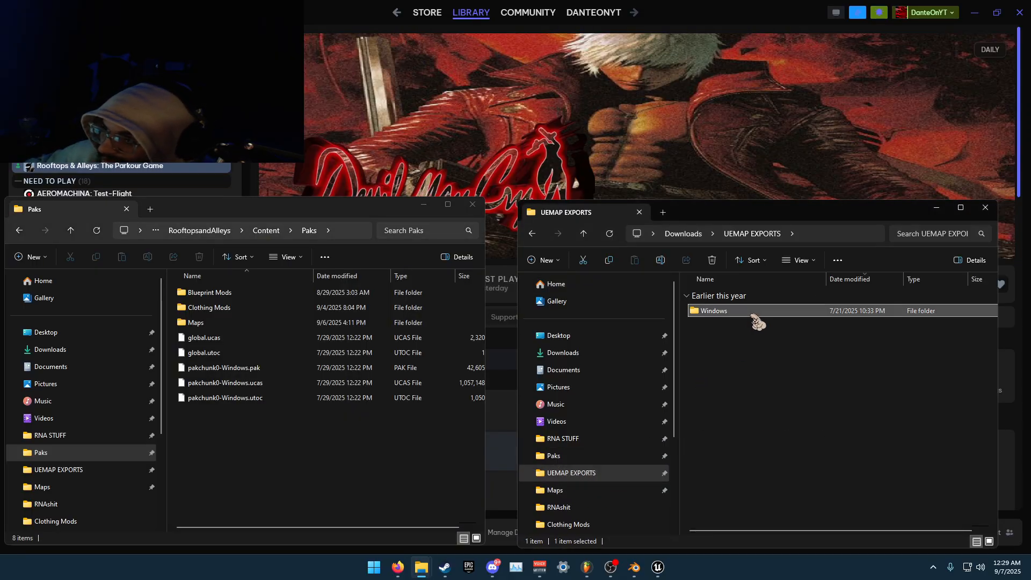
{"action": "double_click", "coordinate": [755, 312]}
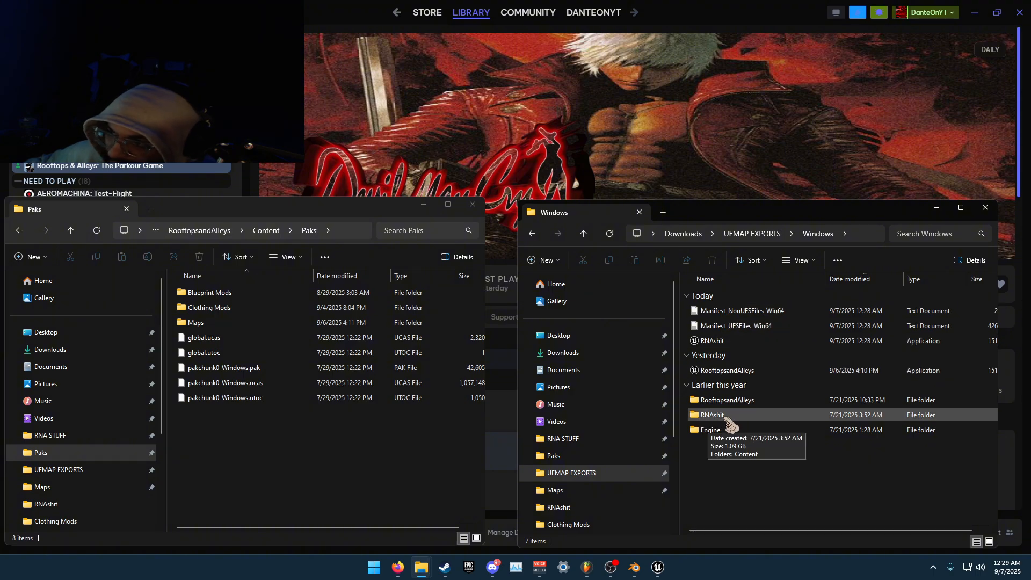
{"action": "double_click", "coordinate": [749, 417]}
{"action": "double_click", "coordinate": [749, 314]}
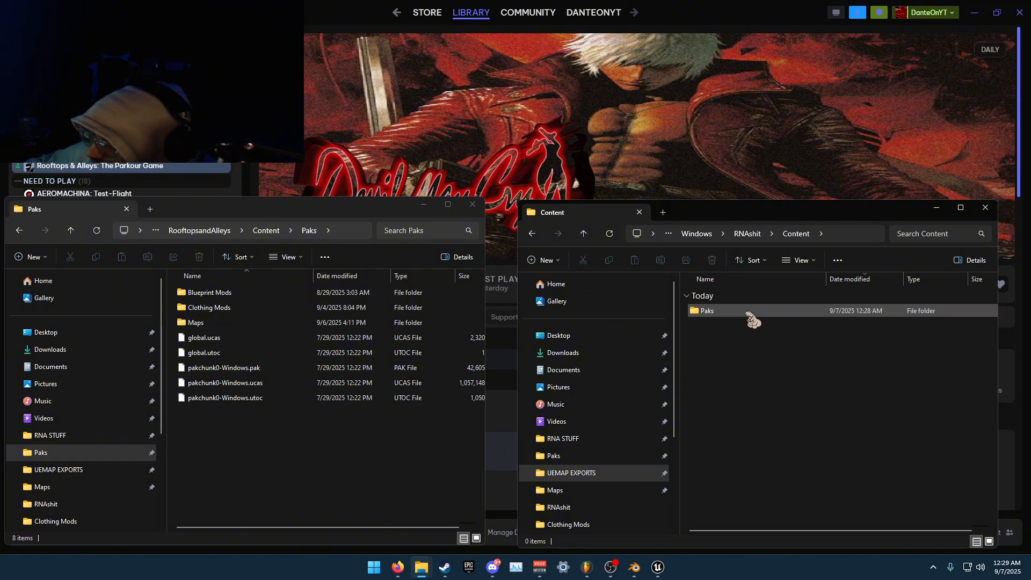
{"action": "double_click", "coordinate": [749, 313]}
Rename the three pakchunk204-Windows files (pak, ucas and utoc) to Kaneki_P
{"action": "left_click_drag", "start_coordinate": [736, 495], "coordinate": [727, 430]}
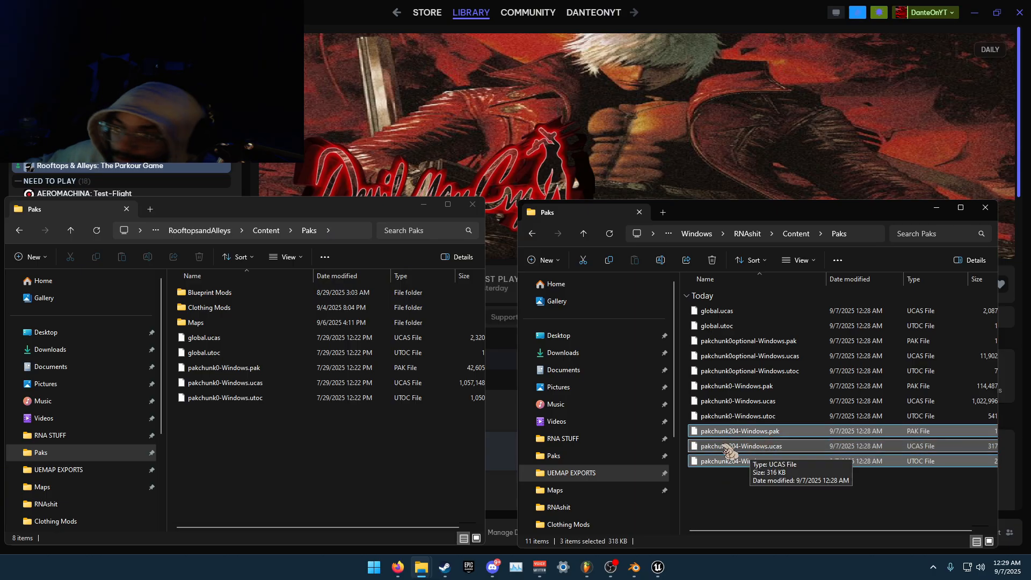
{"action": "left_click", "coordinate": [661, 261]}
{"action": "type", "text": "Kaneki_P"}
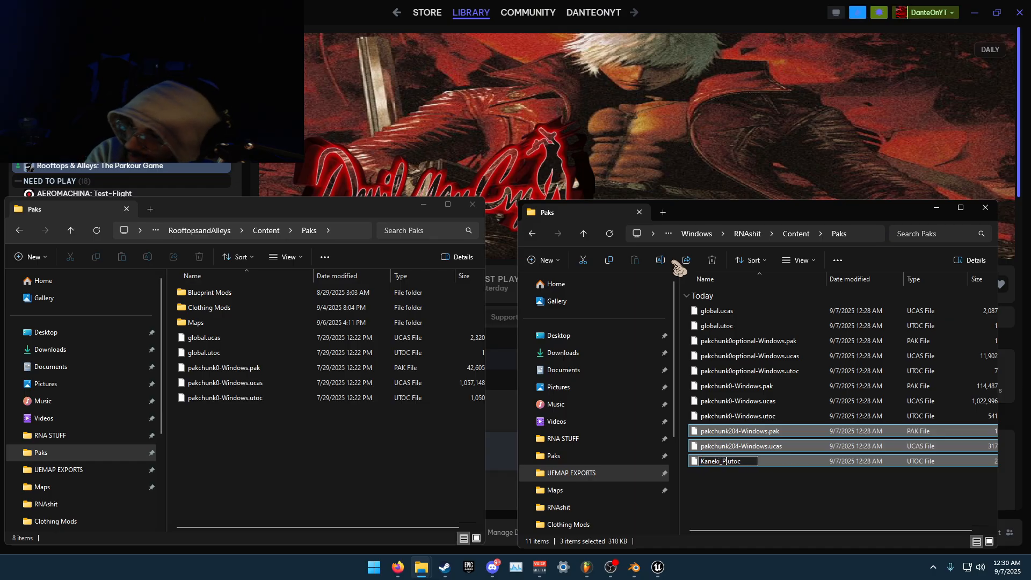
{"action": "key", "text": "Return"}
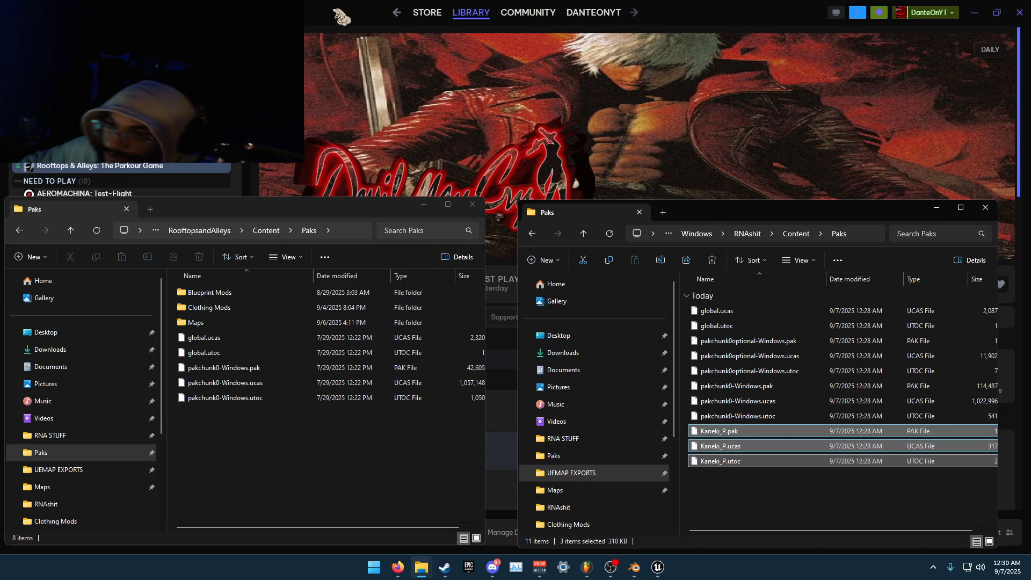
In the game's Clothing Mods folder, delete the three NeoShadow_P files and move the three Kaneki_P files in
{"action": "double_click", "coordinate": [229, 307]}
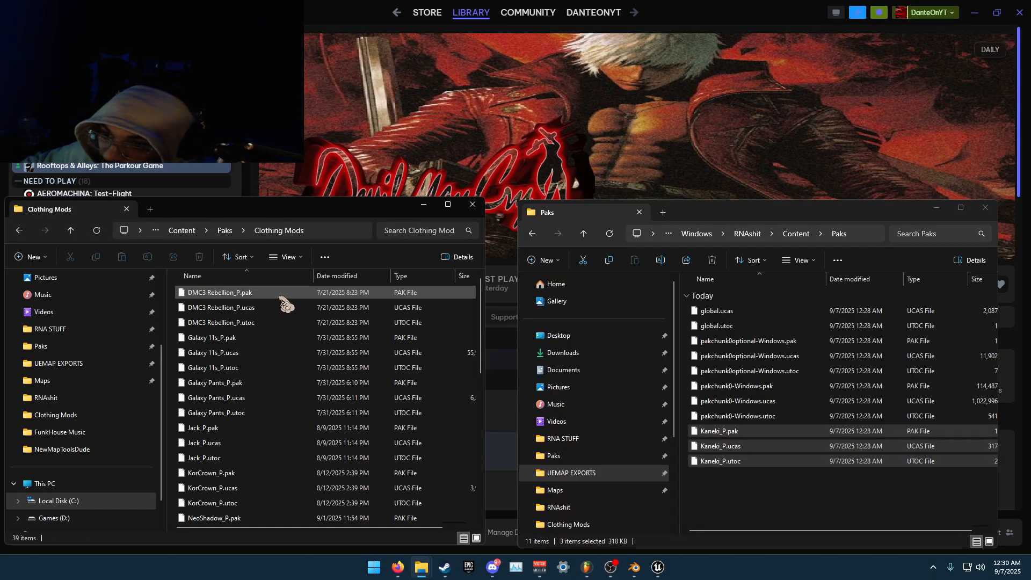
{"action": "scroll", "coordinate": [277, 327], "scroll_direction": "down", "scroll_amount": 5}
{"action": "left_click_drag", "start_coordinate": [171, 398], "coordinate": [214, 424]}
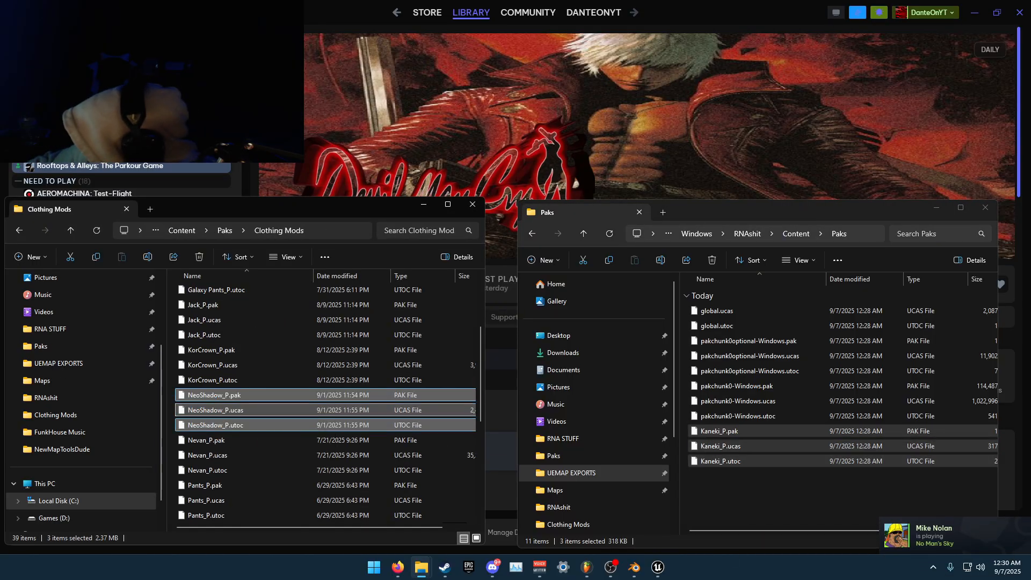
{"action": "key", "text": "Delete"}
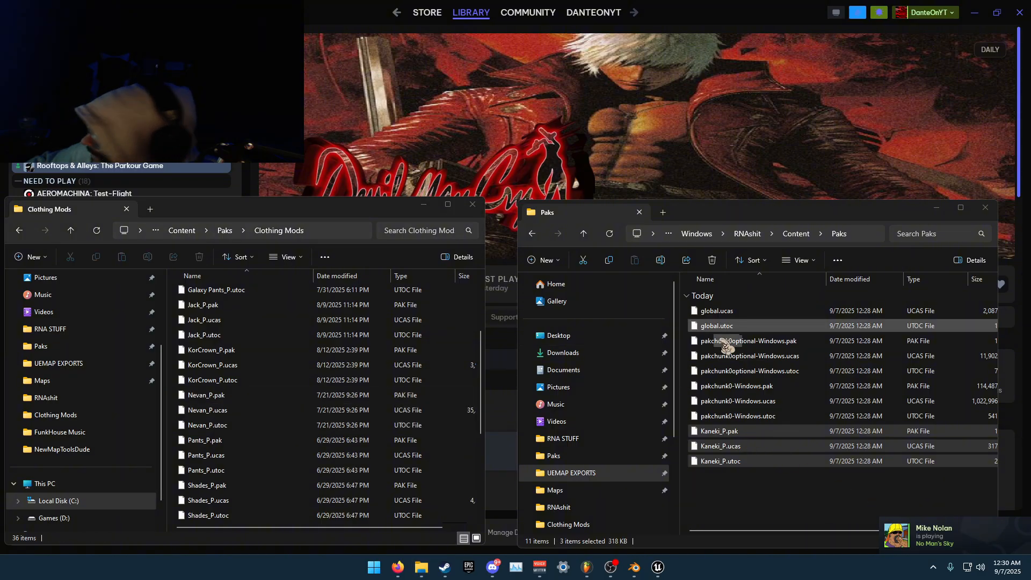
{"action": "left_click_drag", "start_coordinate": [777, 445], "coordinate": [274, 476]}
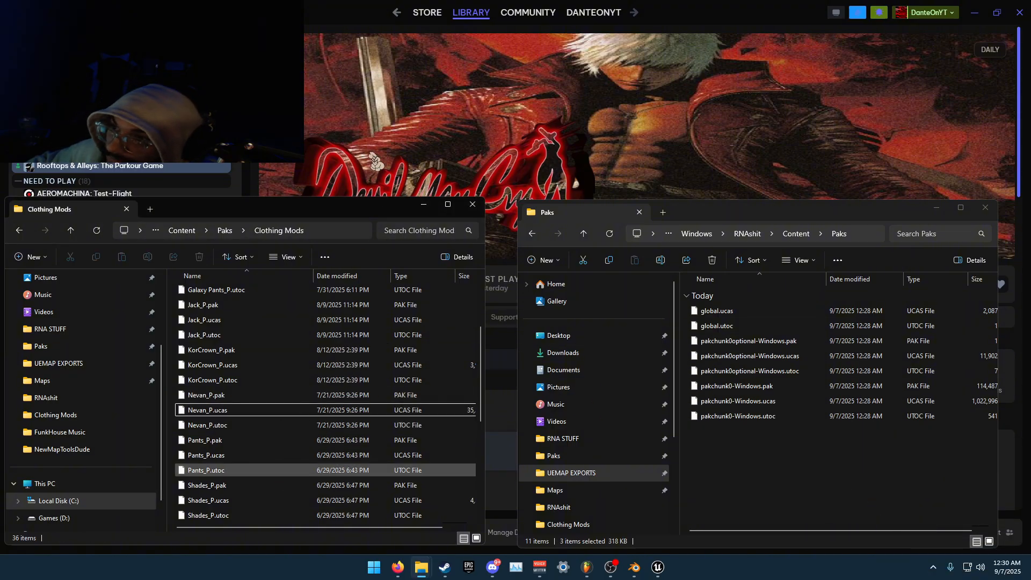
Switch to Steam, launch Rooftops & Alleys, and minimize all the other open windows
{"action": "left_click", "coordinate": [375, 146]}
{"action": "left_click", "coordinate": [328, 280]}
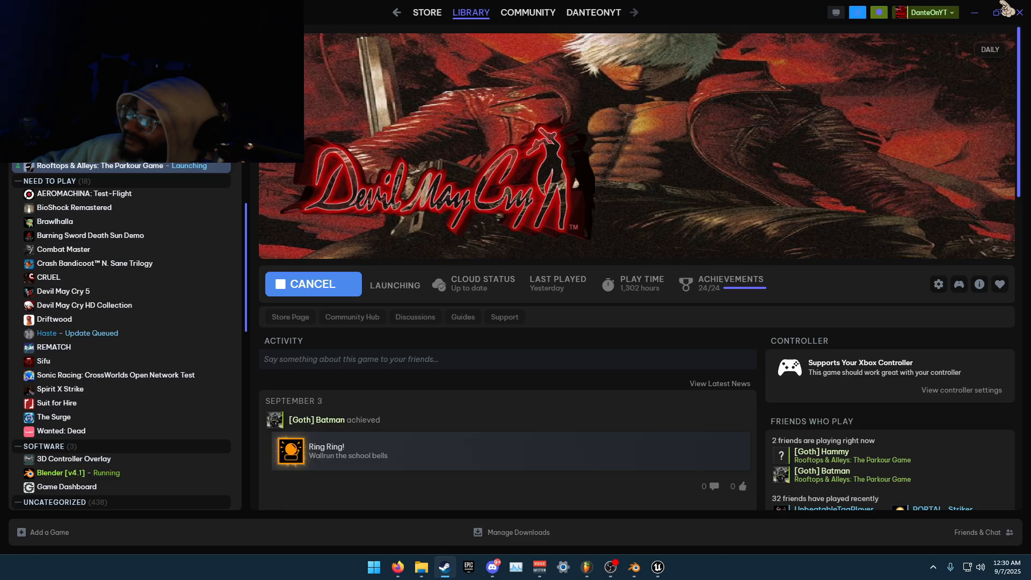
{"action": "left_click", "coordinate": [975, 10]}
{"action": "left_click", "coordinate": [976, 8]}
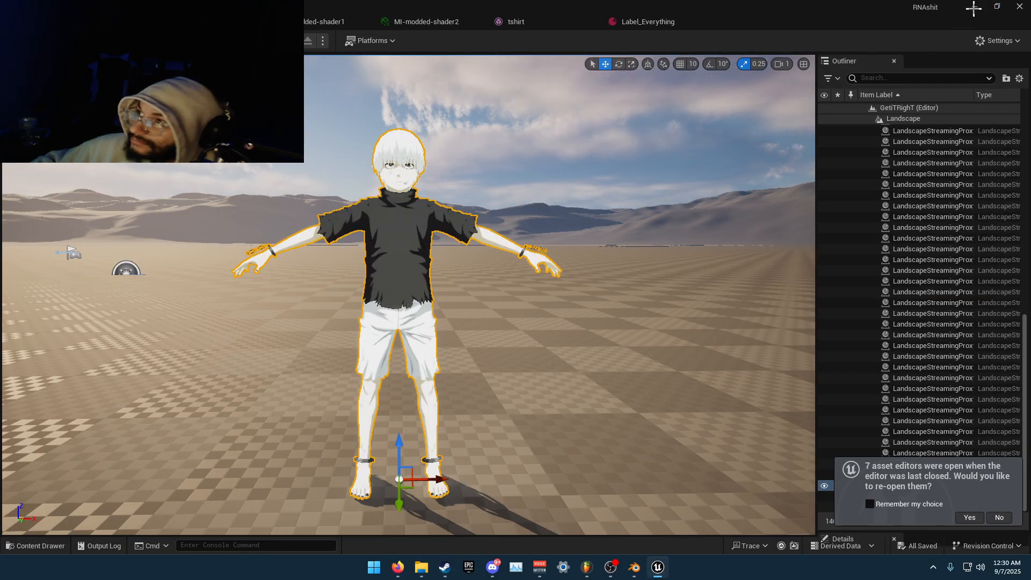
{"action": "left_click", "coordinate": [976, 8]}
{"action": "left_click", "coordinate": [975, 8]}
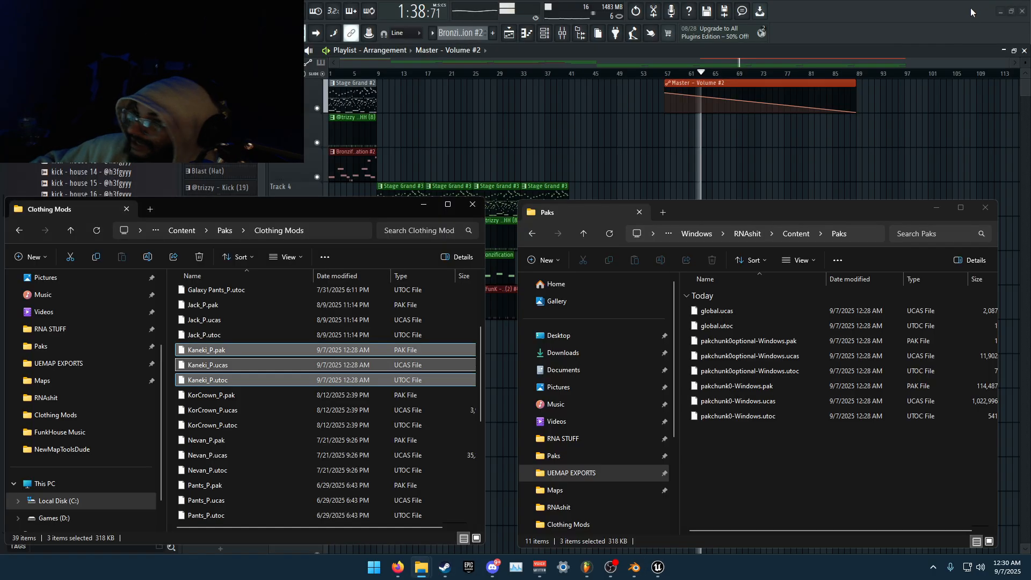
{"action": "left_click", "coordinate": [1000, 11]}
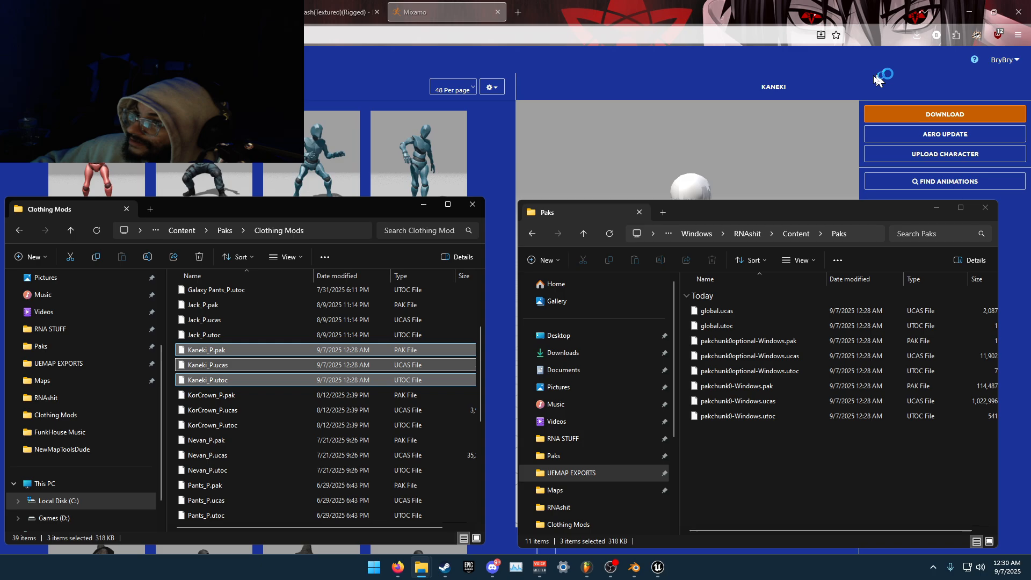
{"action": "left_click", "coordinate": [977, 10]}
{"action": "left_click", "coordinate": [424, 204]}
{"action": "left_click", "coordinate": [936, 207]}
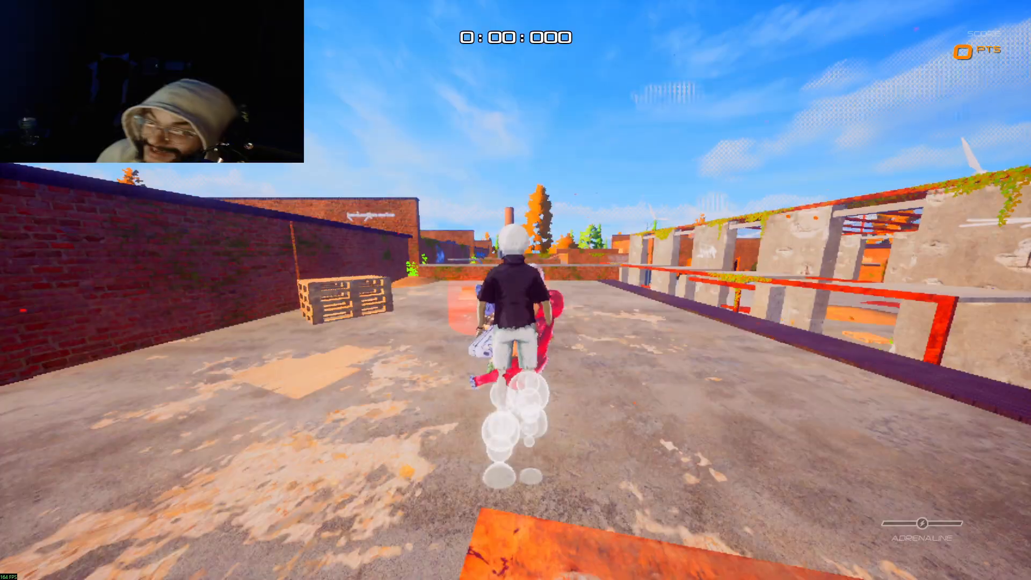
{"action": "key", "text": "s"}
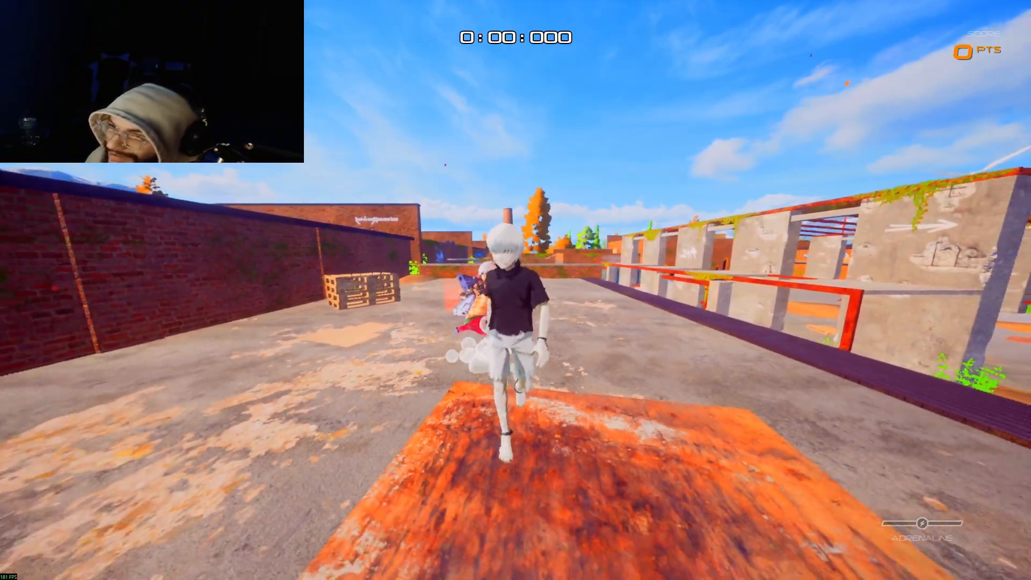
{"action": "key", "text": "s"}
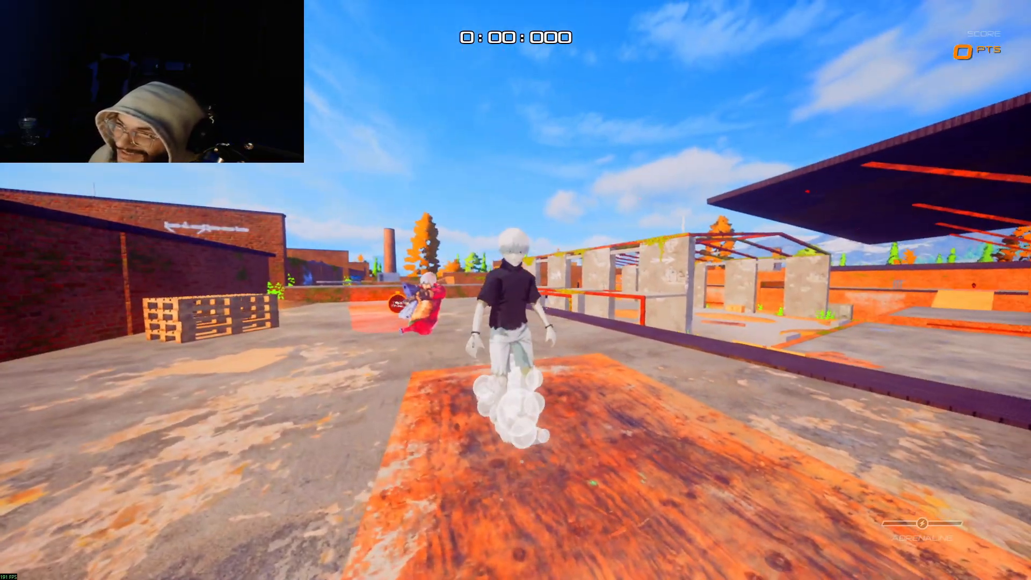
{"action": "key", "text": "w"}
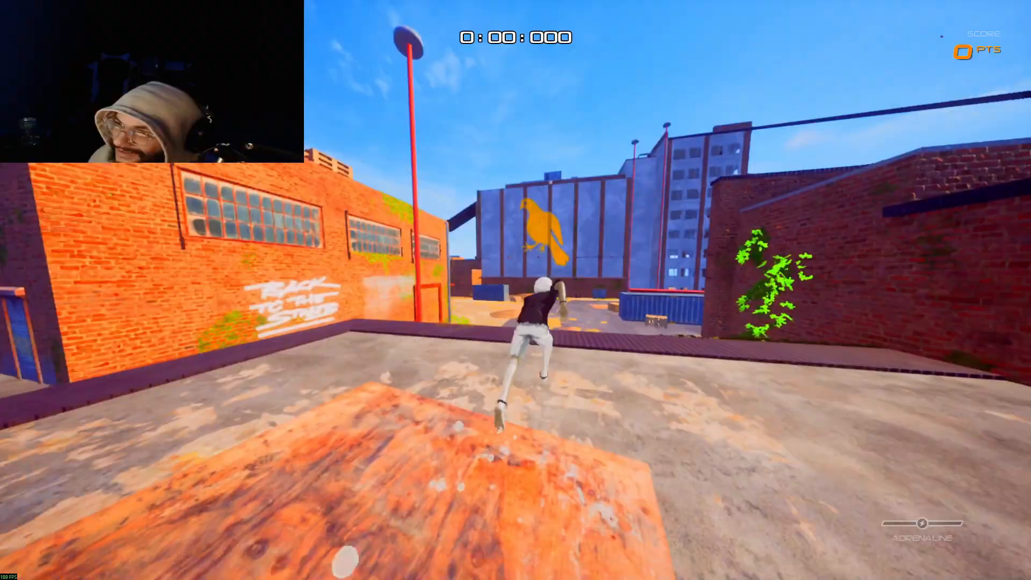
{"action": "key", "text": "space"}
{"action": "key", "text": "w"}
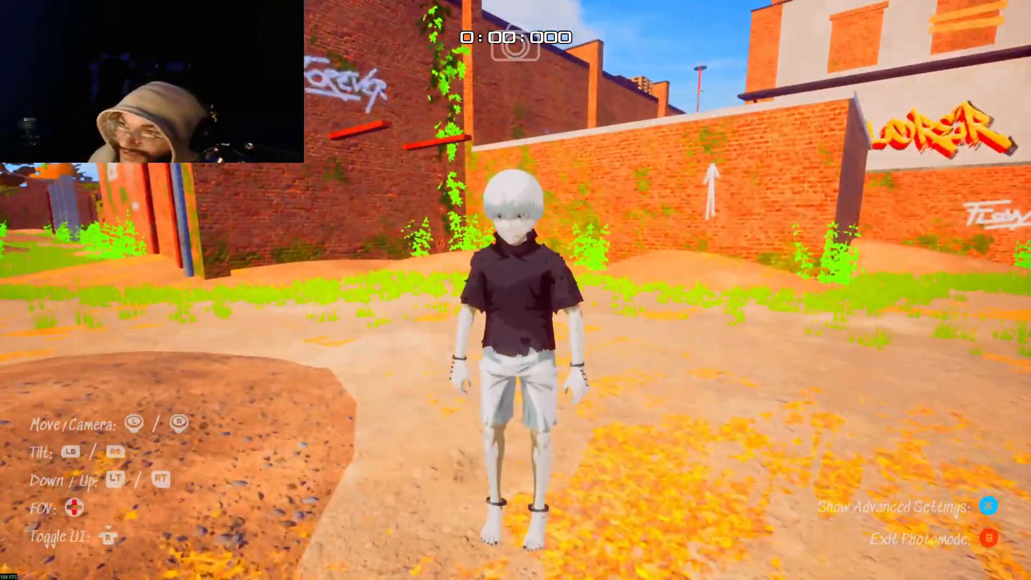
Show the photo mode's advanced settings and set the pose mode to Preset Pose
{"action": "key", "text": "x"}
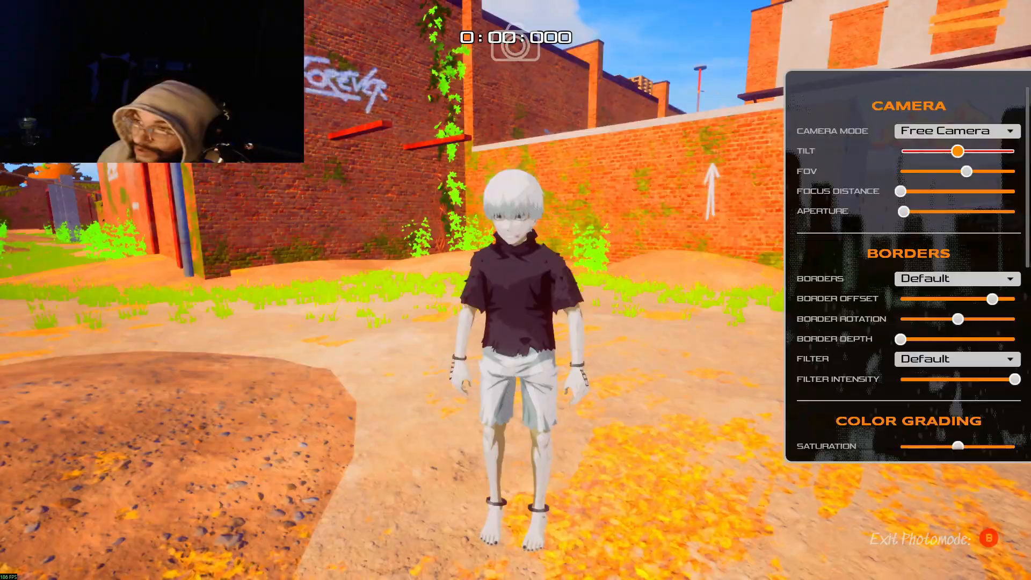
{"action": "key", "text": "Up"}
{"action": "key", "text": "Up"}
{"action": "key", "text": "Up"}
{"action": "key", "text": "Up"}
{"action": "key", "text": "Up"}
{"action": "key", "text": "Up"}
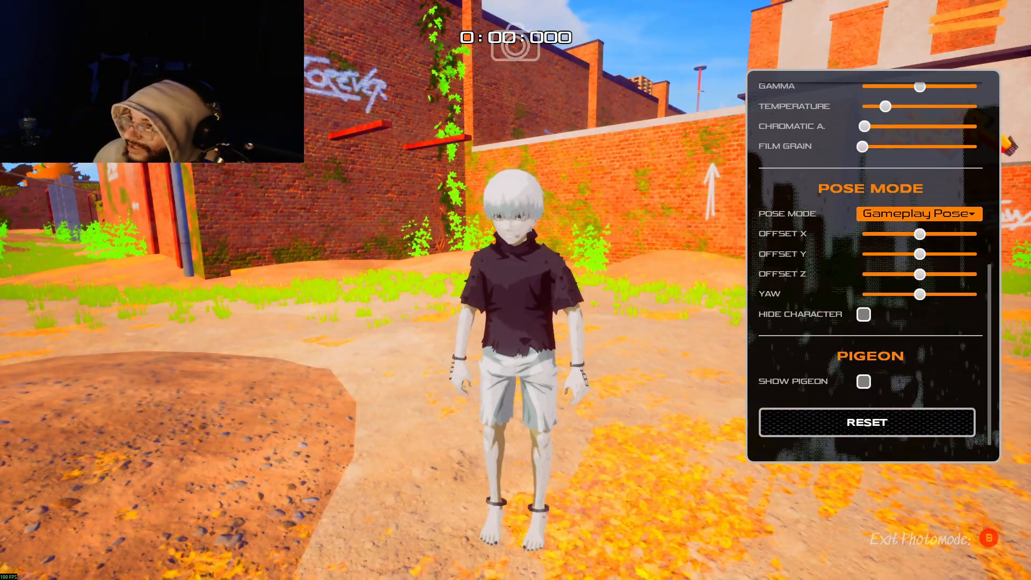
{"action": "key", "text": "Return"}
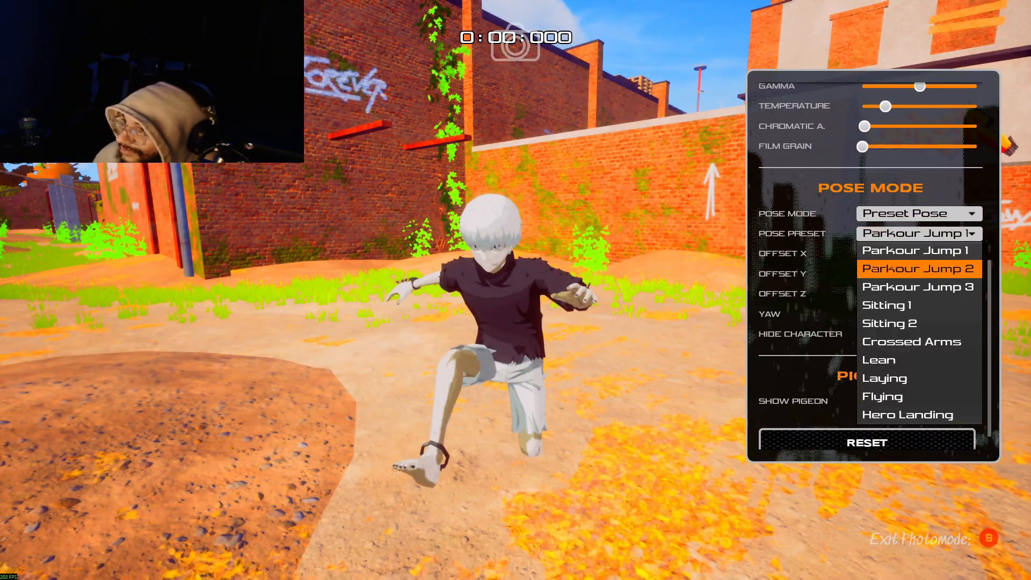
Preview the modded character in the Parkour Jump 2, Parkour Jump 3, Sitting 1, Sitting 2 and Crossed Arms pose presets
{"action": "key", "text": "Return"}
{"action": "key", "text": "Return"}
{"action": "key", "text": "Down"}
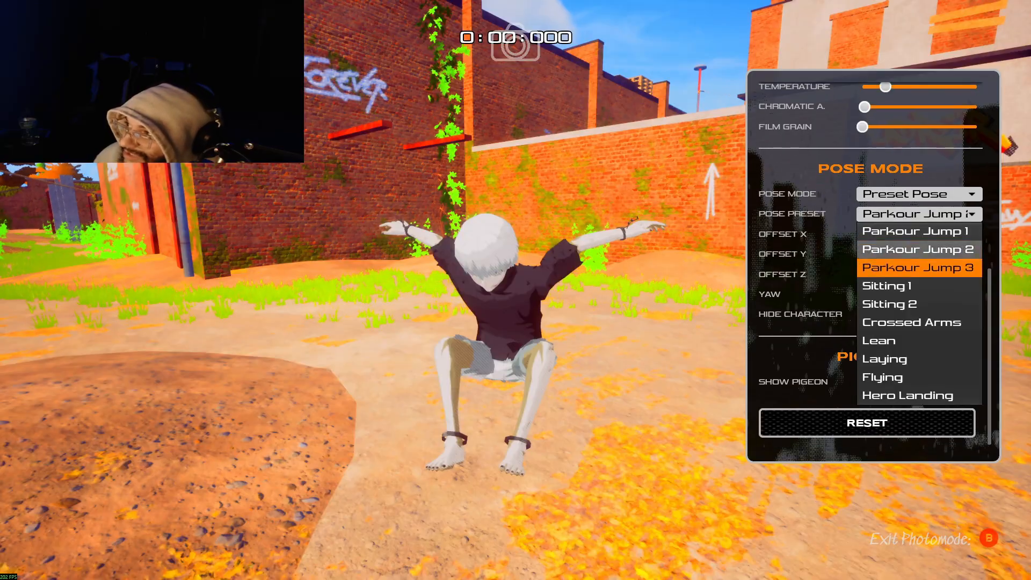
{"action": "key", "text": "Return"}
{"action": "key", "text": "Down"}
{"action": "key", "text": "Return"}
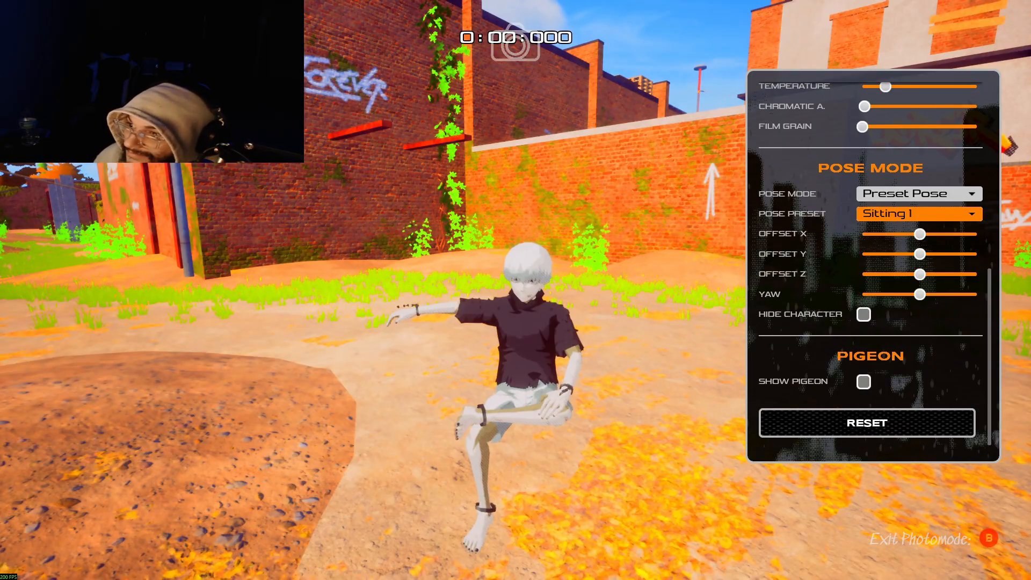
{"action": "key", "text": "Return"}
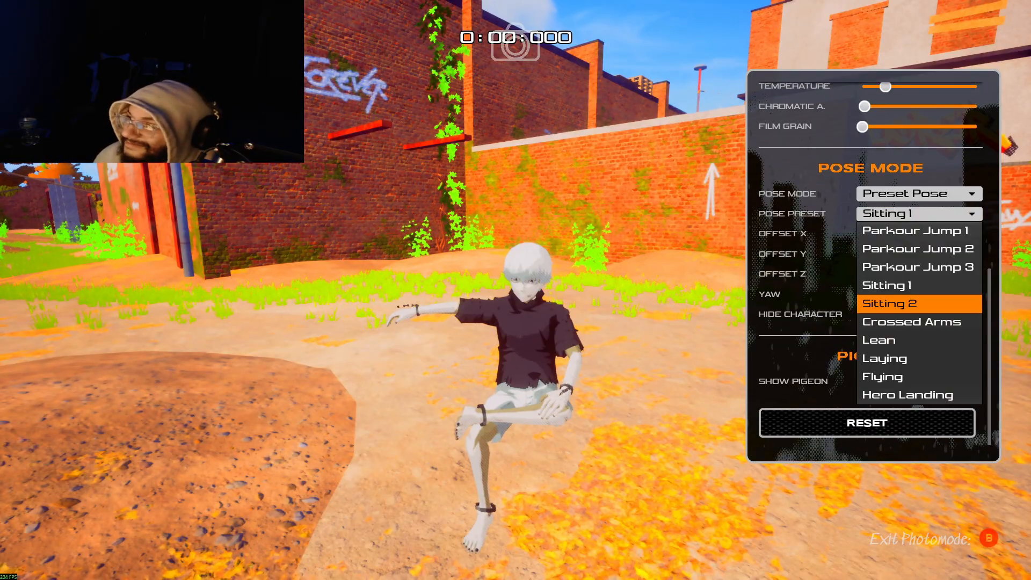
{"action": "key", "text": "Return"}
{"action": "key", "text": "Return"}
{"action": "key", "text": "Down"}
{"action": "key", "text": "Return"}
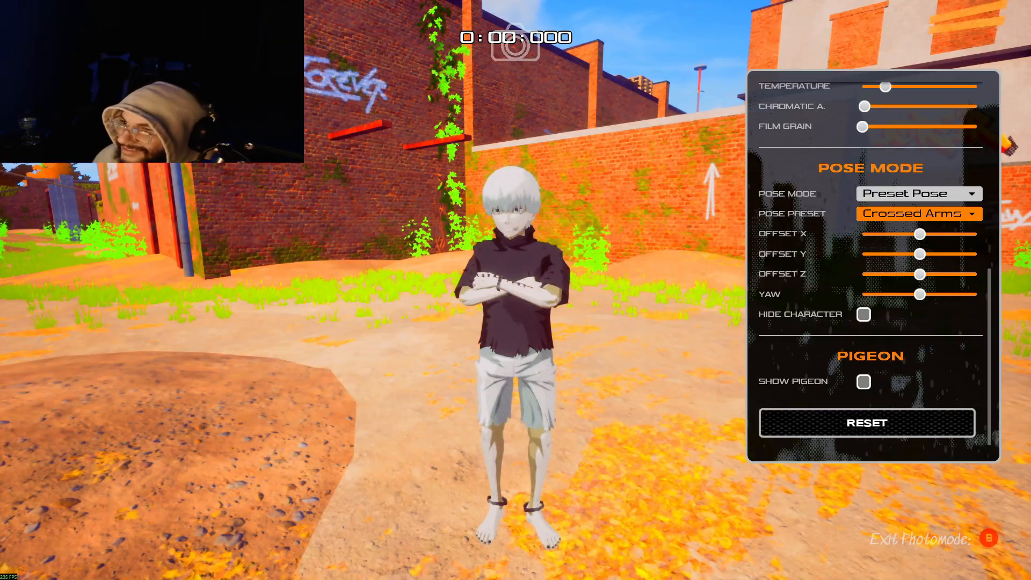
Preview the character in the Lean, Laying, Flying and Hero Landing pose presets and exit photo mode
{"action": "key", "text": "Return"}
{"action": "key", "text": "Down"}
{"action": "key", "text": "Return"}
{"action": "key", "text": "Return"}
{"action": "key", "text": "Down"}
{"action": "key", "text": "Return"}
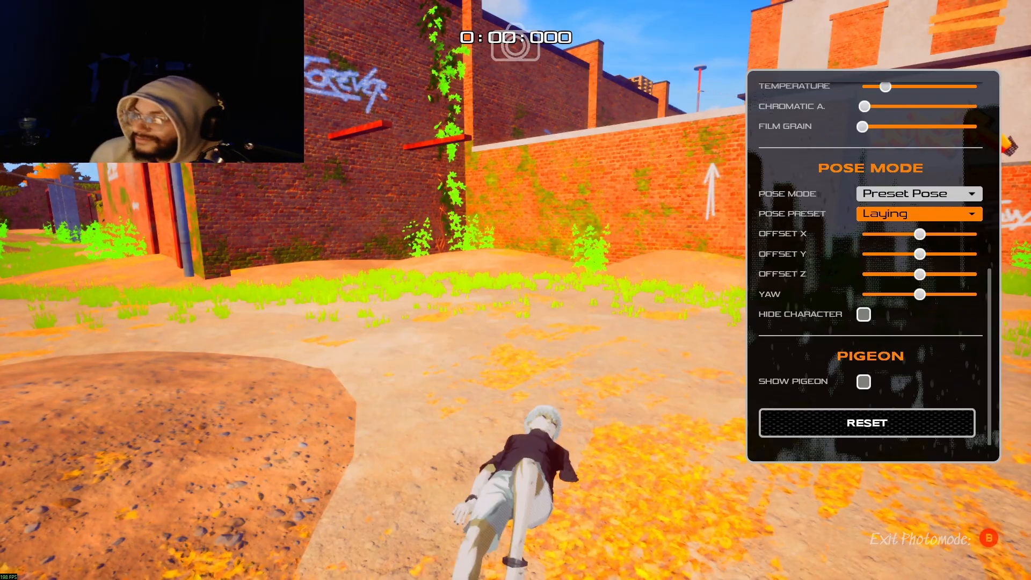
{"action": "key", "text": "Return"}
{"action": "key", "text": "Down"}
{"action": "key", "text": "Return"}
{"action": "key", "text": "Return"}
{"action": "key", "text": "Down"}
{"action": "key", "text": "Return"}
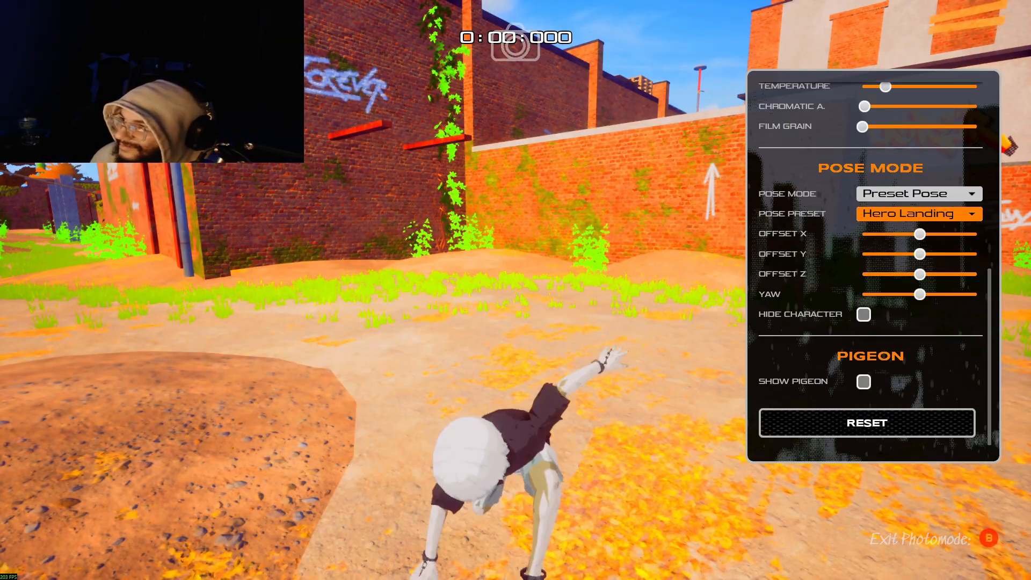
{"action": "key", "text": "Escape"}
{"action": "key", "text": "Return"}
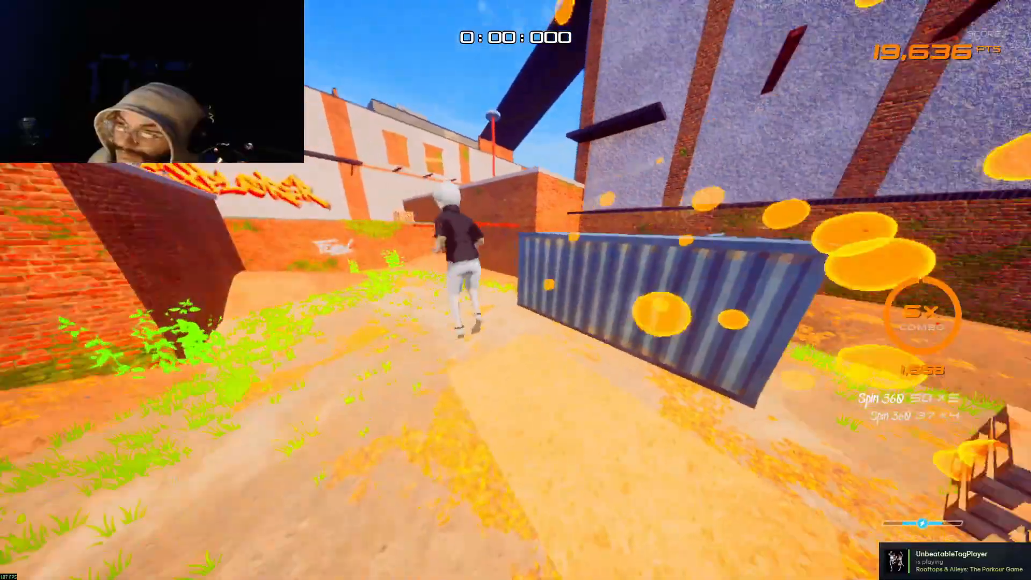